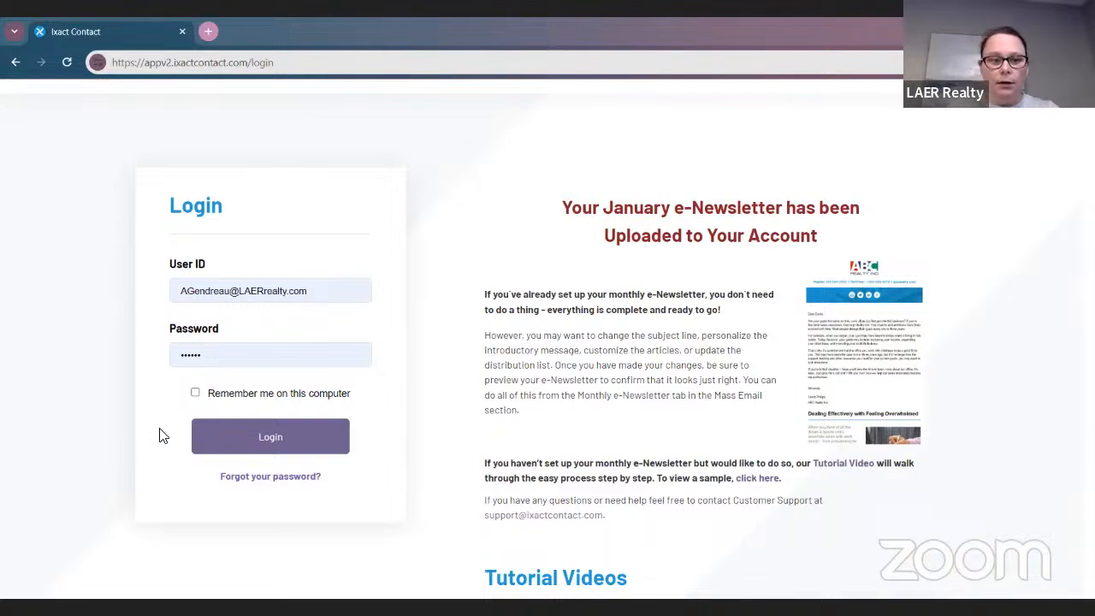
Log in to IXACT Contact with the account's user ID and password
{"action": "left_click", "coordinate": [205, 435]}
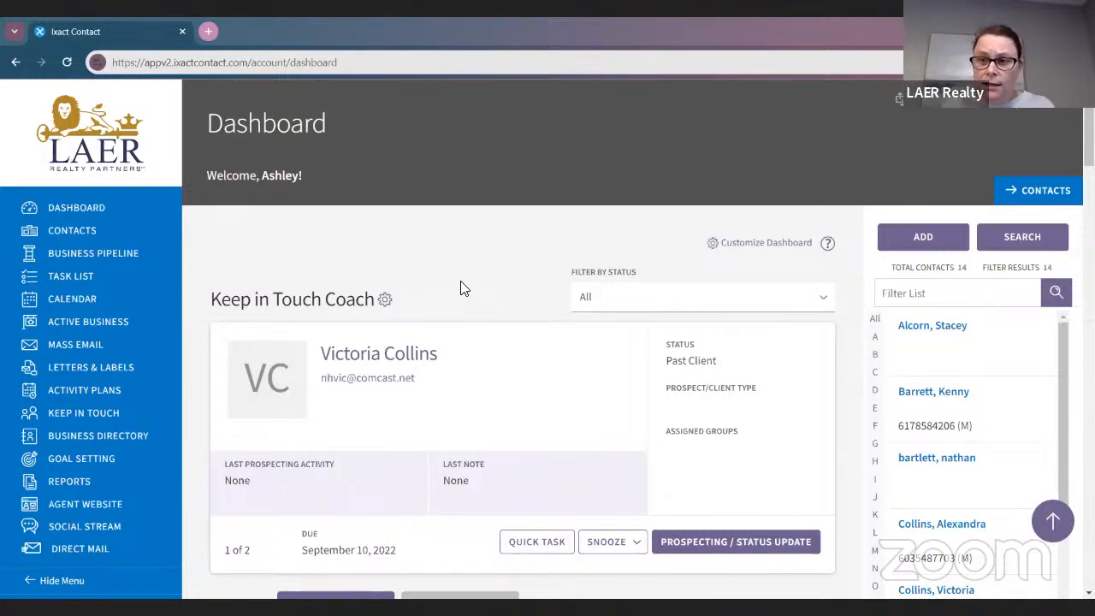
Go to the Email Header tab of the User Profile settings
{"action": "left_click", "coordinate": [925, 111]}
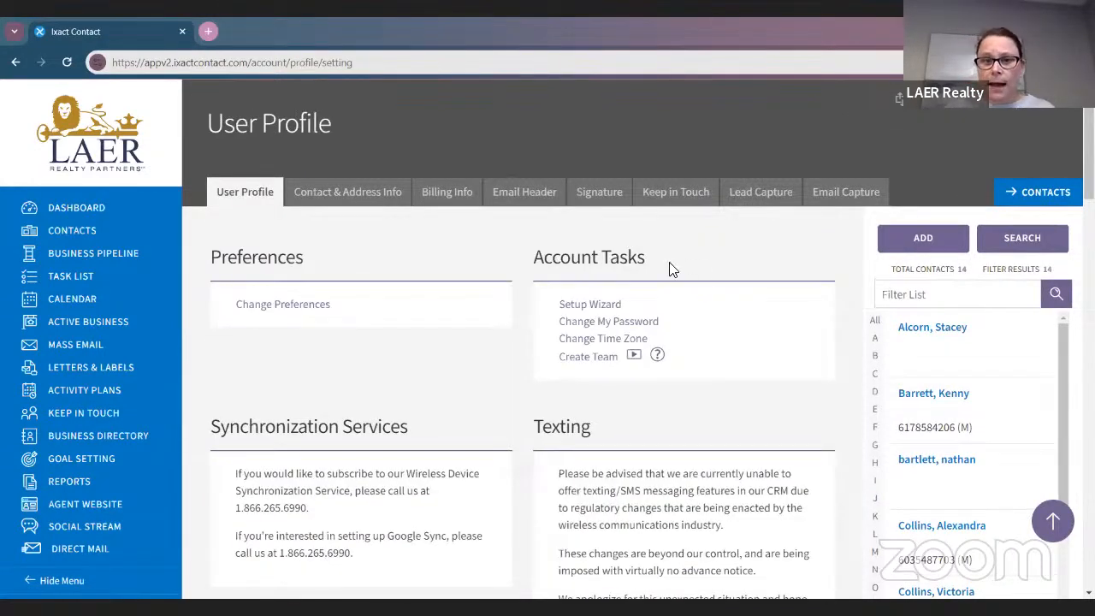
{"action": "left_click", "coordinate": [547, 195]}
{"action": "scroll", "coordinate": [589, 454], "scroll_direction": "down", "scroll_amount": 1}
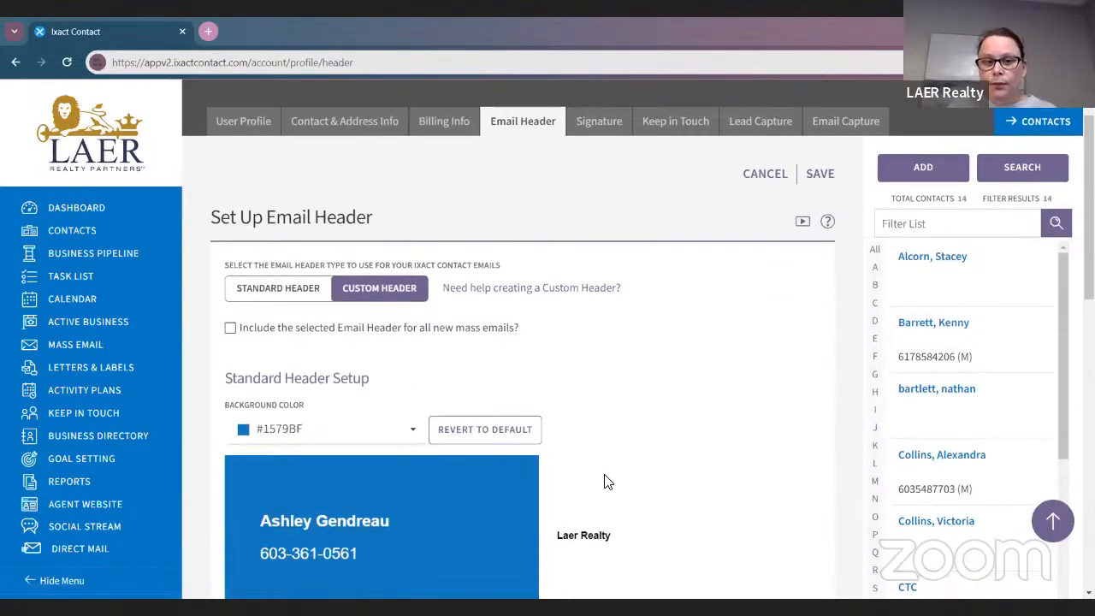
Keep the header type on Custom after dismissing the notice, and show the custom header help
{"action": "left_click", "coordinate": [255, 297]}
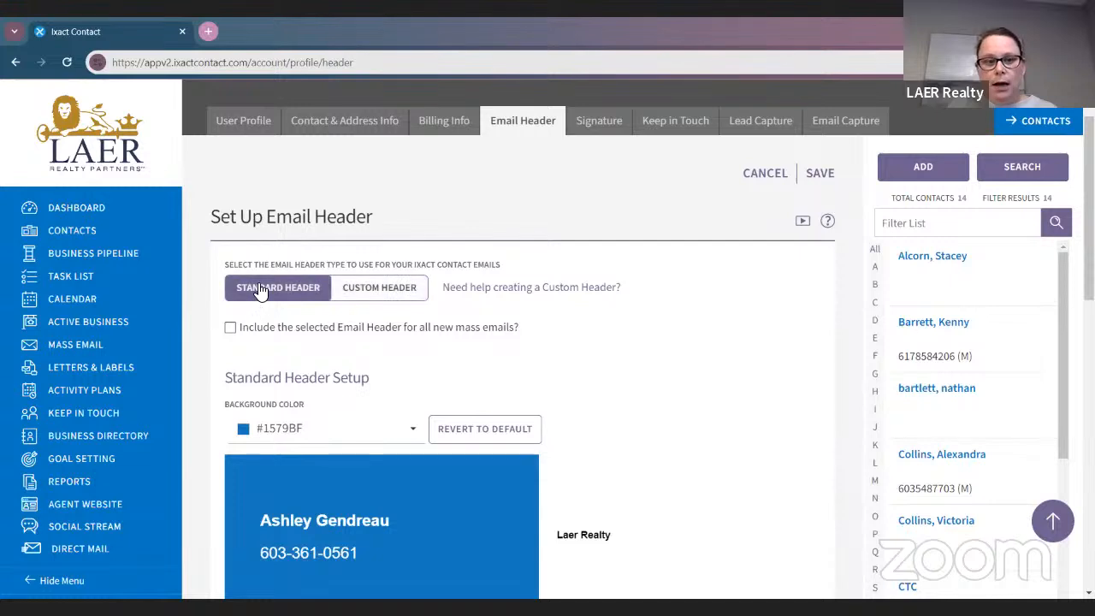
{"action": "left_click", "coordinate": [377, 291]}
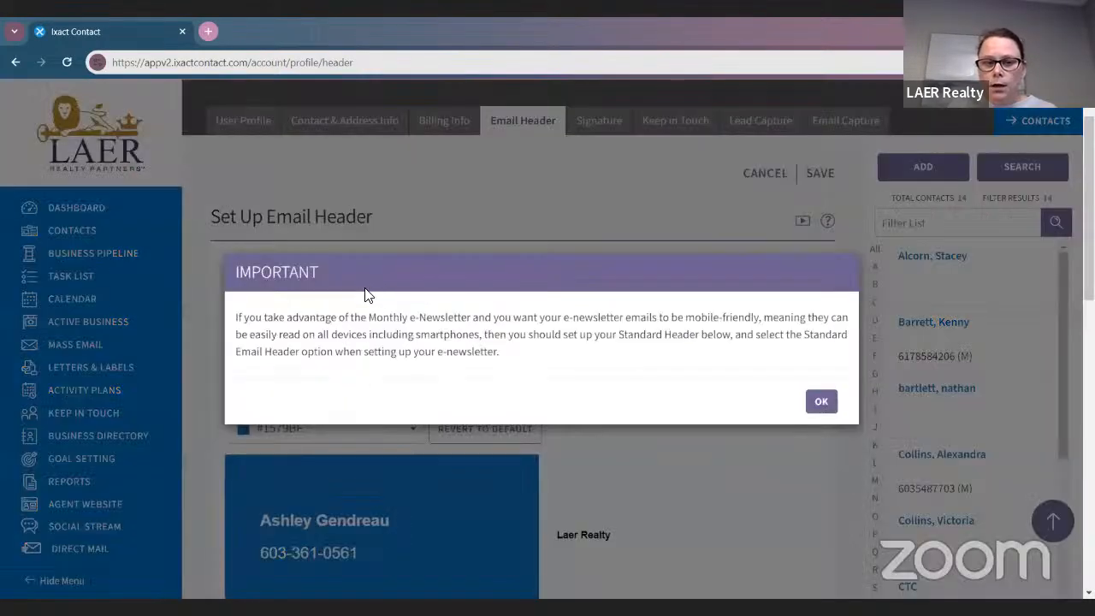
{"action": "left_click", "coordinate": [825, 402]}
{"action": "scroll", "coordinate": [615, 369], "scroll_direction": "down", "scroll_amount": 3}
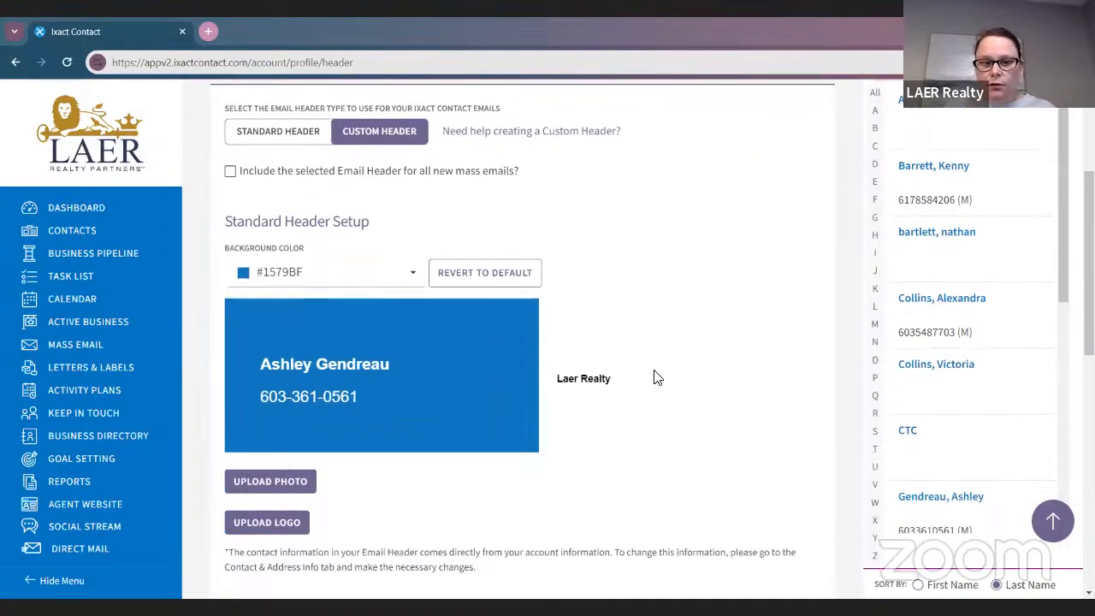
{"action": "scroll", "coordinate": [671, 392], "scroll_direction": "up", "scroll_amount": 3}
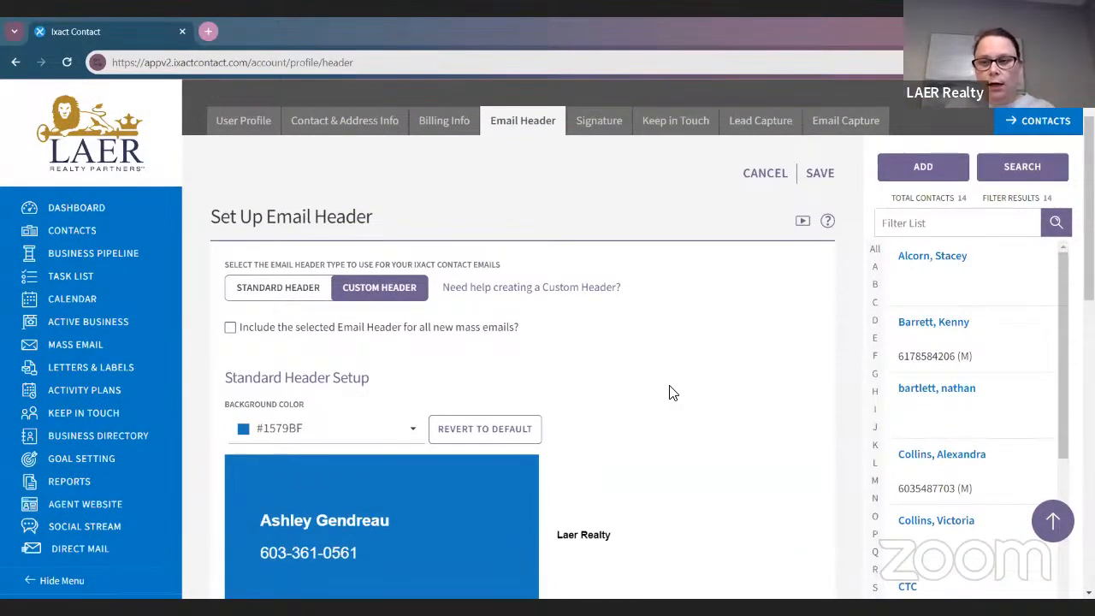
{"action": "left_click", "coordinate": [524, 287]}
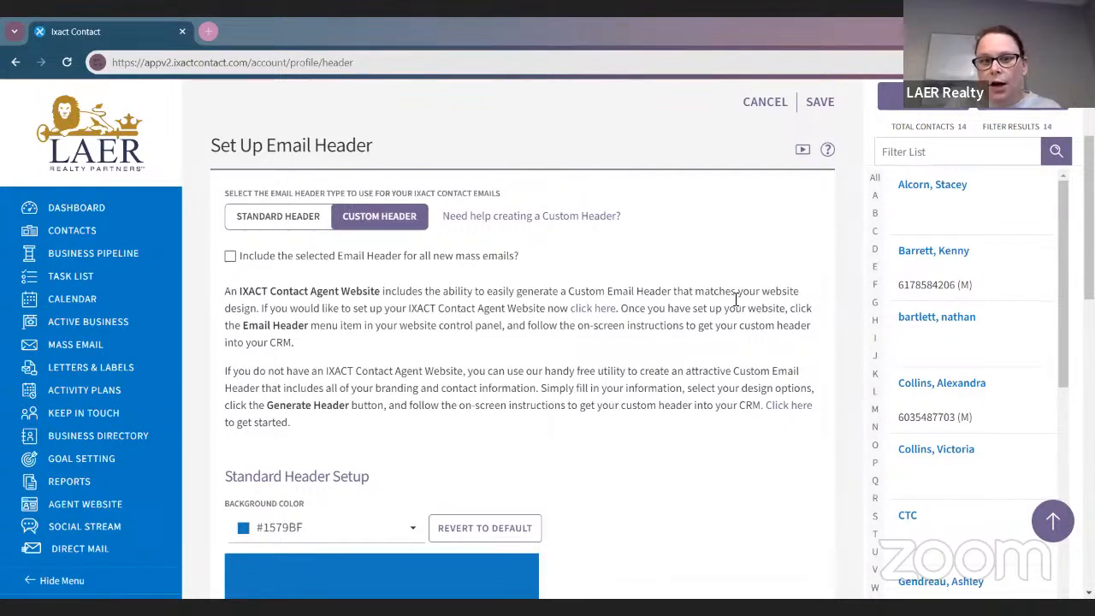
Hide the help text and tick 'Include the selected Email Header for all new mass emails'
{"action": "left_click", "coordinate": [562, 228]}
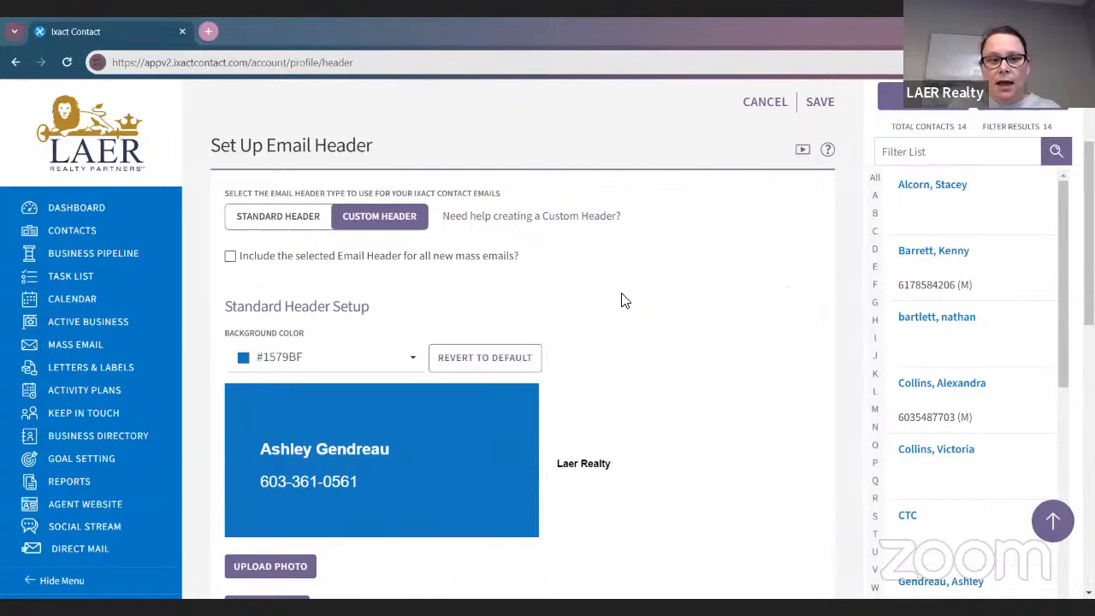
{"action": "scroll", "coordinate": [622, 299], "scroll_direction": "down", "scroll_amount": 1}
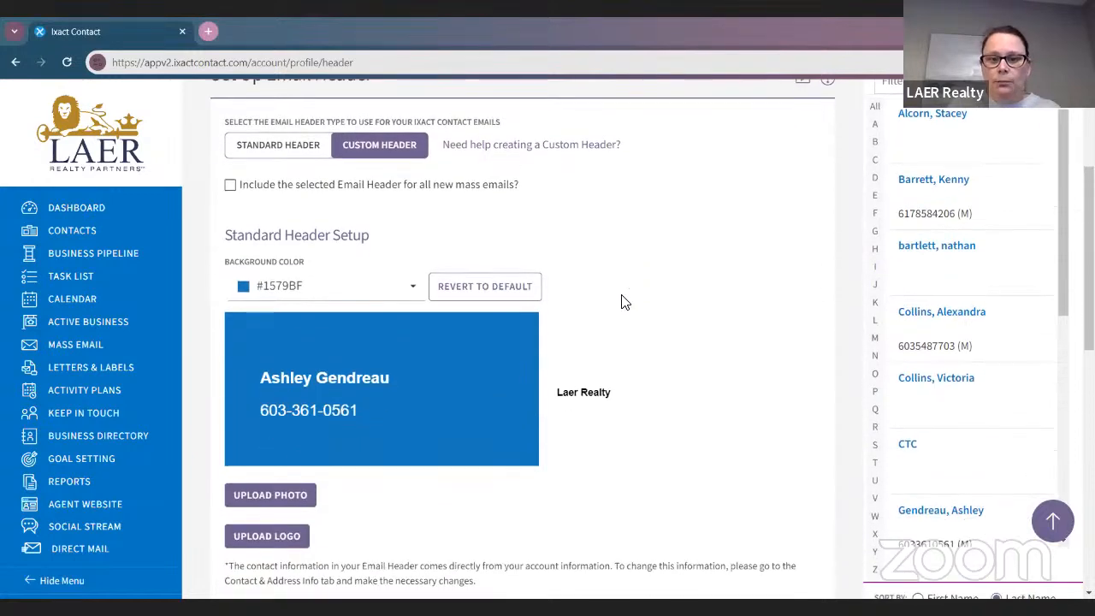
{"action": "left_click", "coordinate": [229, 187]}
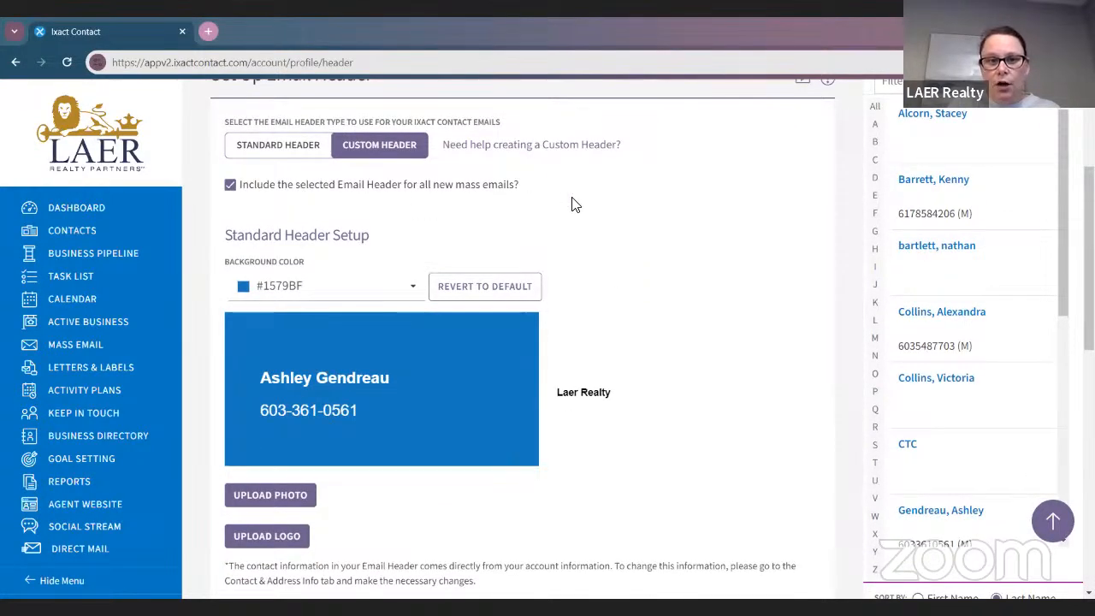
{"action": "scroll", "coordinate": [573, 203], "scroll_direction": "down", "scroll_amount": 2}
{"action": "scroll", "coordinate": [573, 204], "scroll_direction": "up", "scroll_amount": 4}
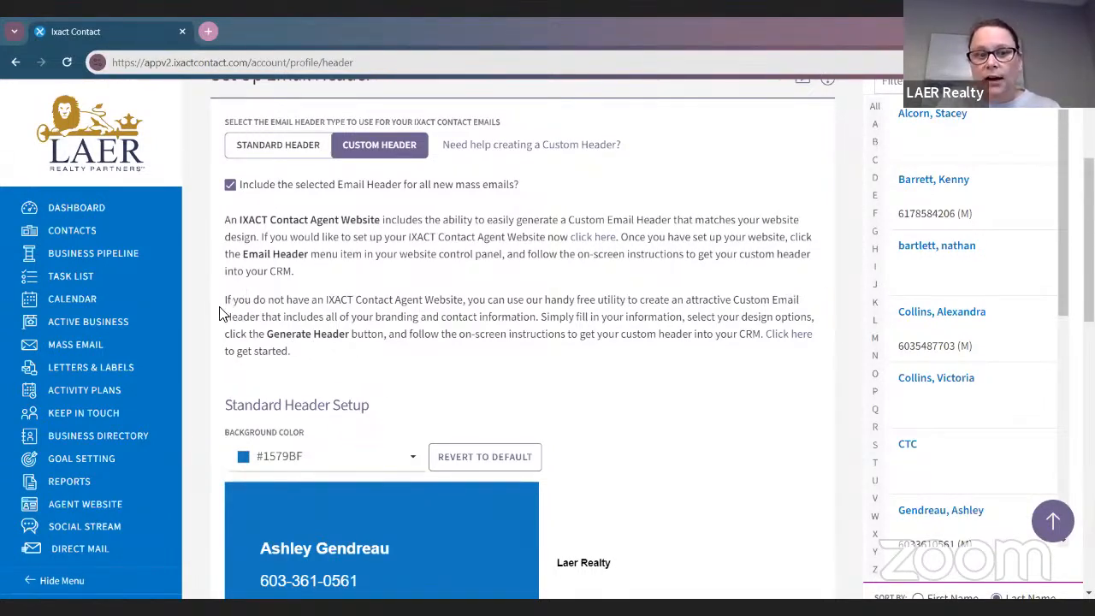
Read the free header utility paragraph and launch the Custom Email Header Generator
{"action": "left_click_drag", "start_coordinate": [224, 301], "coordinate": [613, 351]}
{"action": "left_click", "coordinate": [690, 377]}
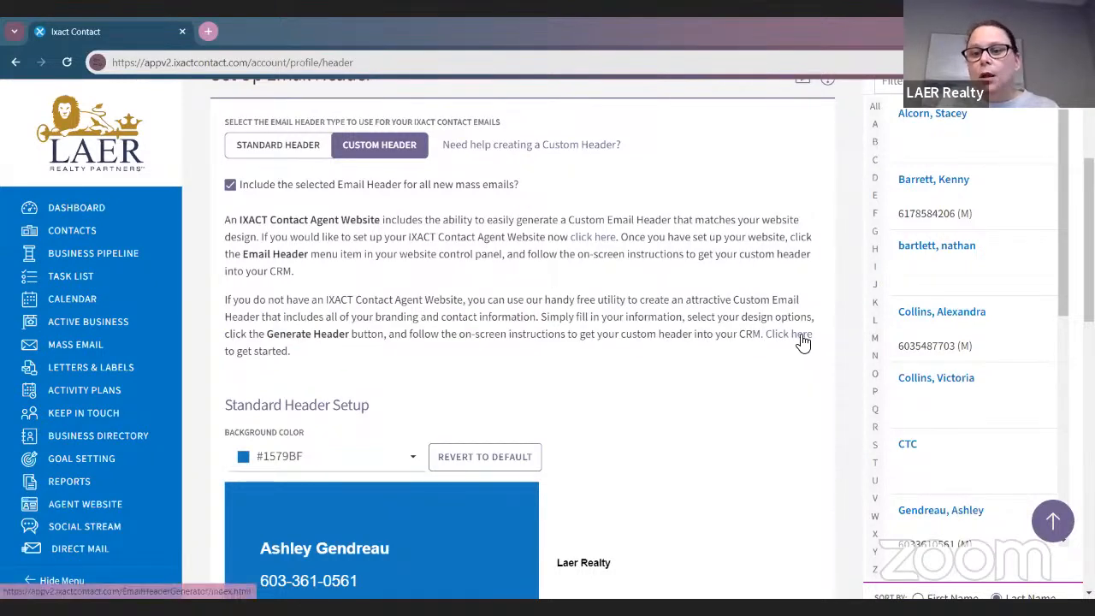
{"action": "left_click", "coordinate": [801, 338]}
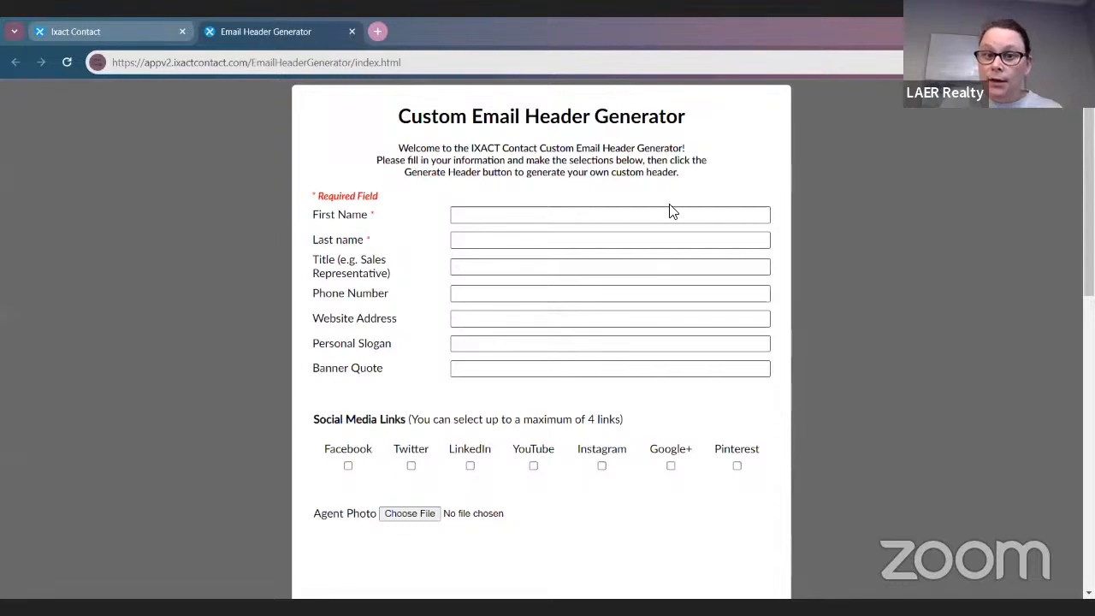
Enter the agent's first and last name in the header generator
{"action": "left_click", "coordinate": [642, 213]}
{"action": "type", "text": "AHsley"}
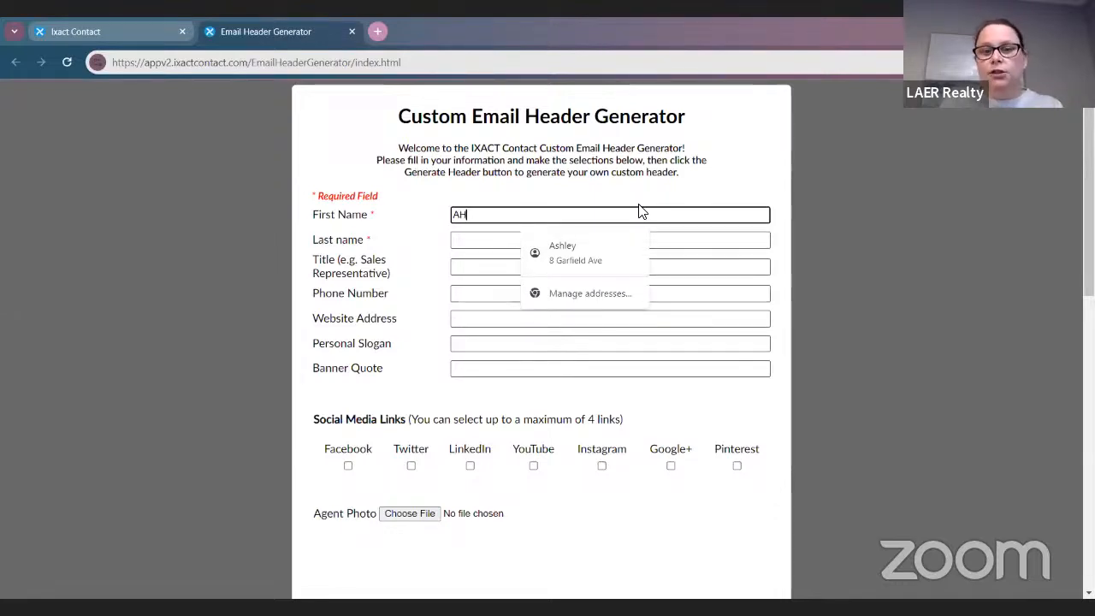
{"action": "key", "text": "BackSpace"}
{"action": "key", "text": "BackSpace"}
{"action": "key", "text": "BackSpace"}
{"action": "key", "text": "BackSpace"}
{"action": "key", "text": "BackSpace"}
{"action": "type", "text": "sghley"}
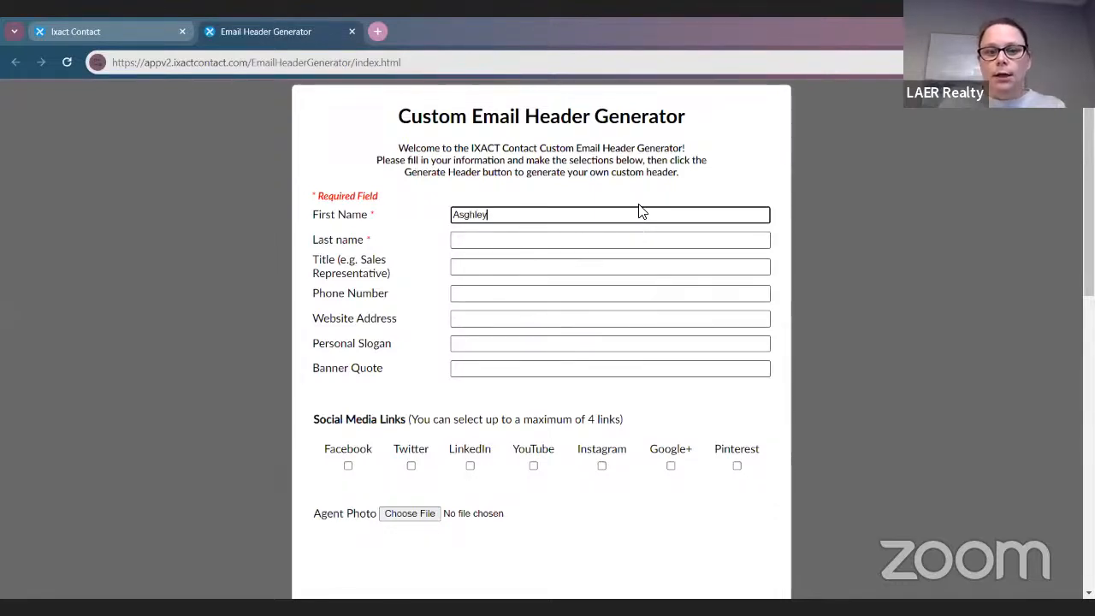
{"action": "key", "text": "BackSpace"}
{"action": "key", "text": "BackSpace"}
{"action": "key", "text": "BackSpace"}
{"action": "key", "text": "BackSpace"}
{"action": "key", "text": "BackSpace"}
{"action": "key", "text": "Tab"}
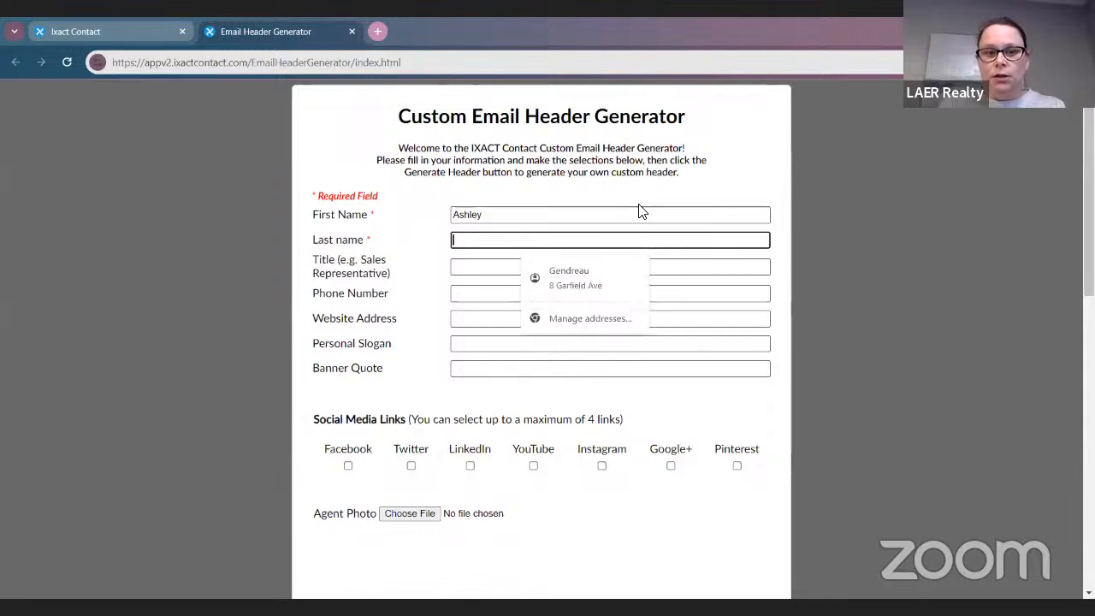
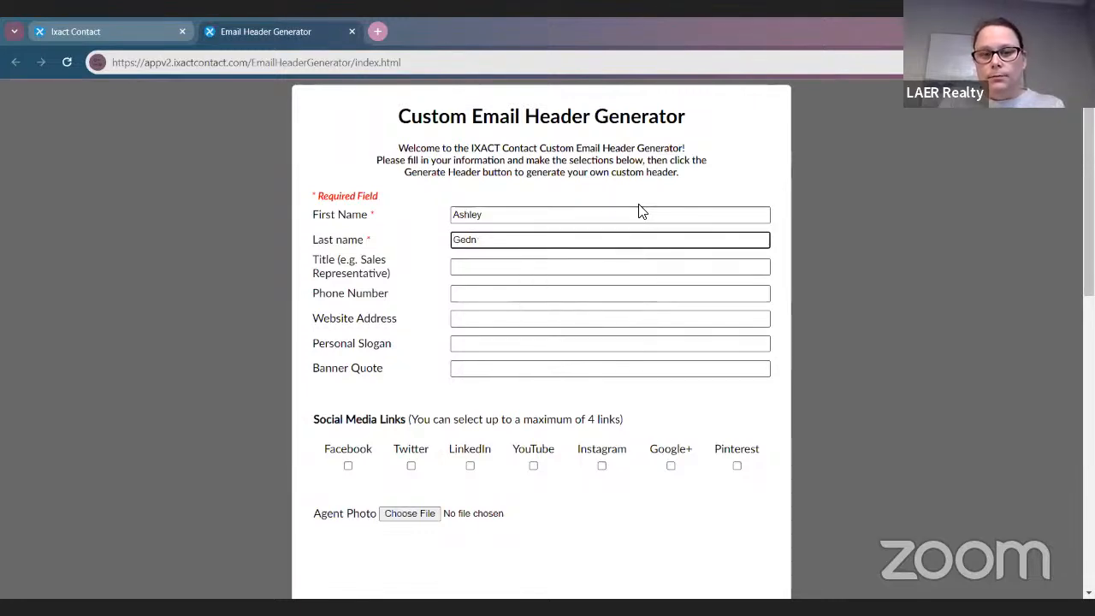
Set the title to REALTOR and enter the agent's hyphenated phone number
{"action": "key", "text": "Tab"}
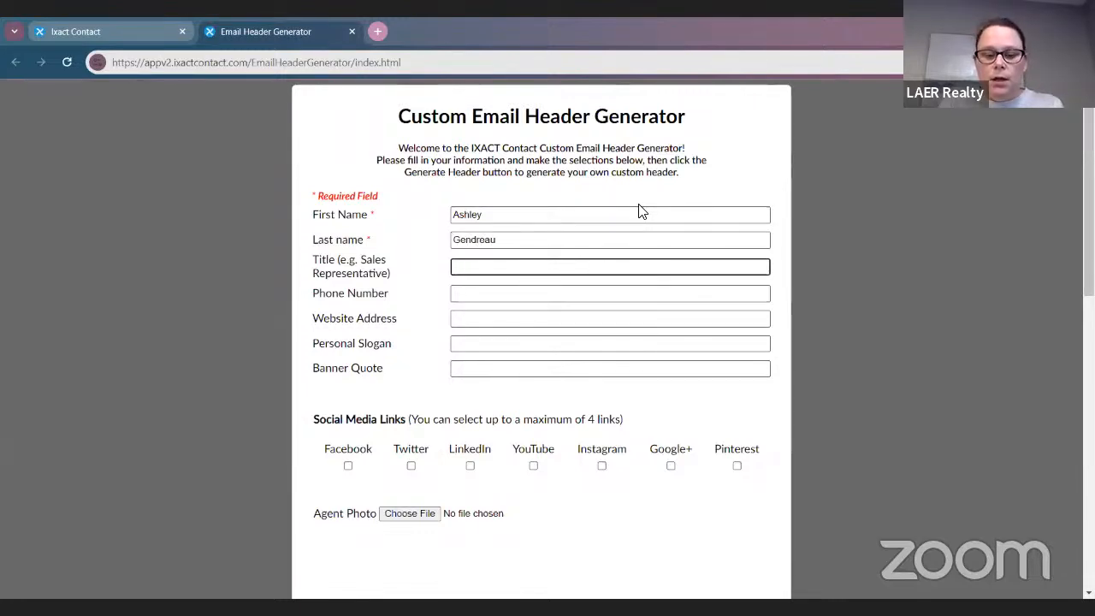
{"action": "type", "text": "REALTOR"}
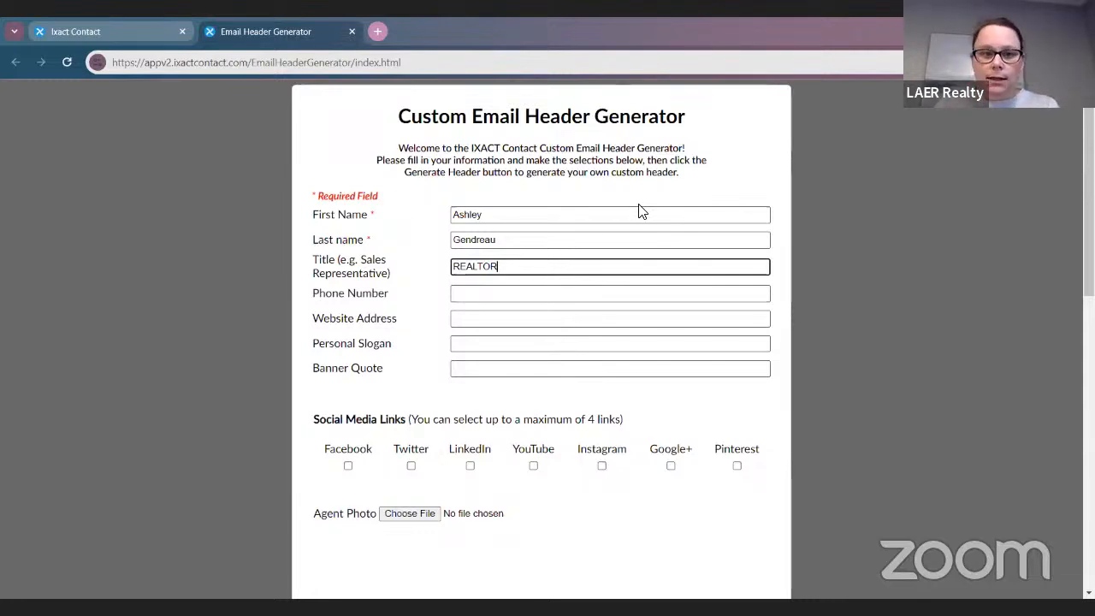
{"action": "left_click", "coordinate": [523, 295]}
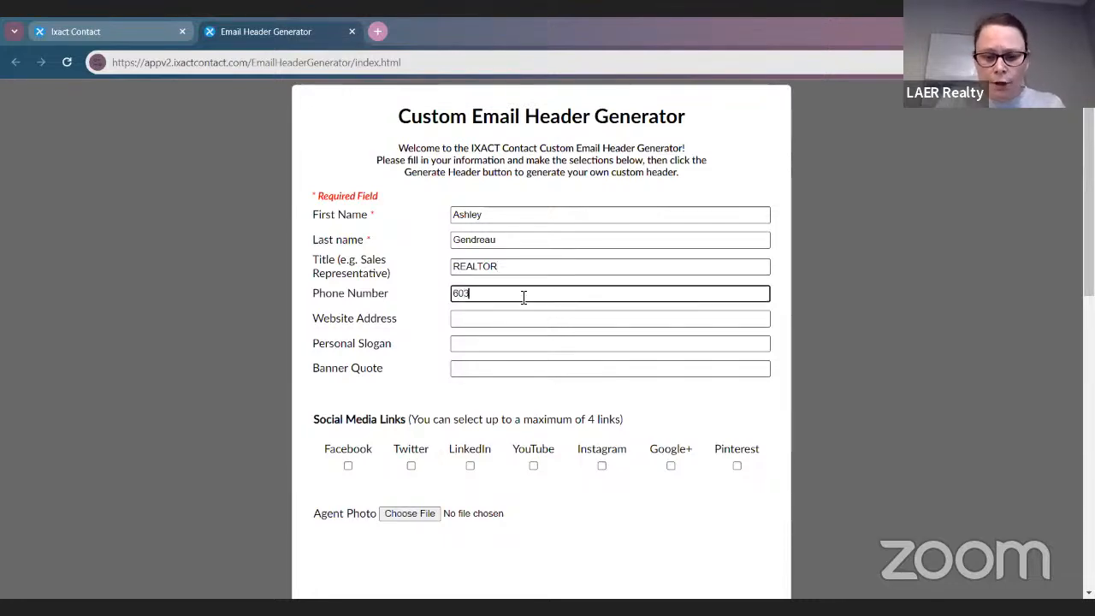
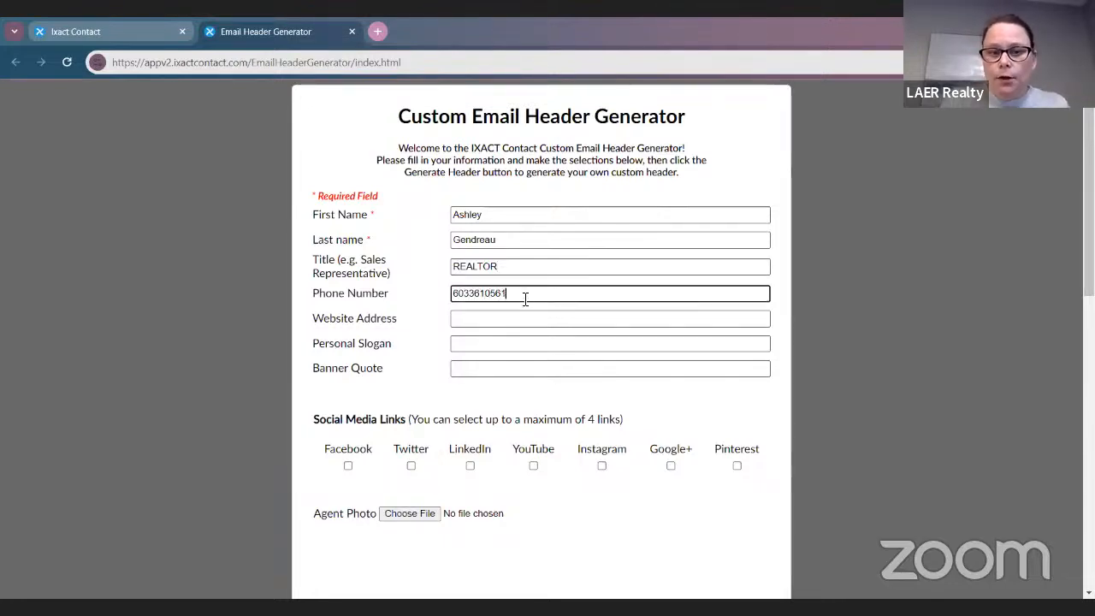
{"action": "left_click", "coordinate": [488, 293]}
{"action": "type", "text": "-61"}
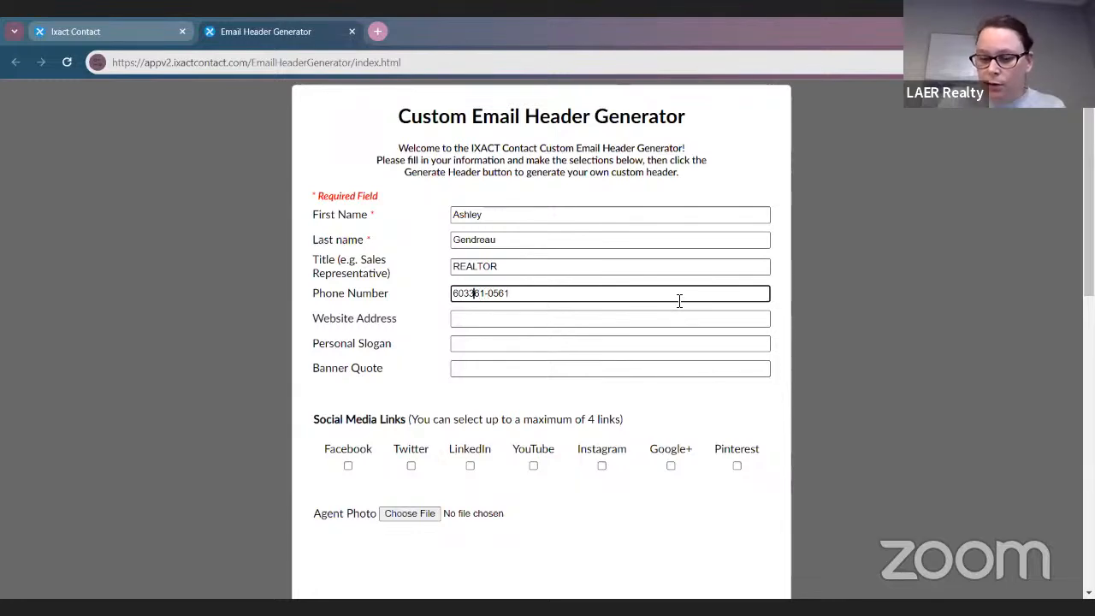
{"action": "type", "text": "-"}
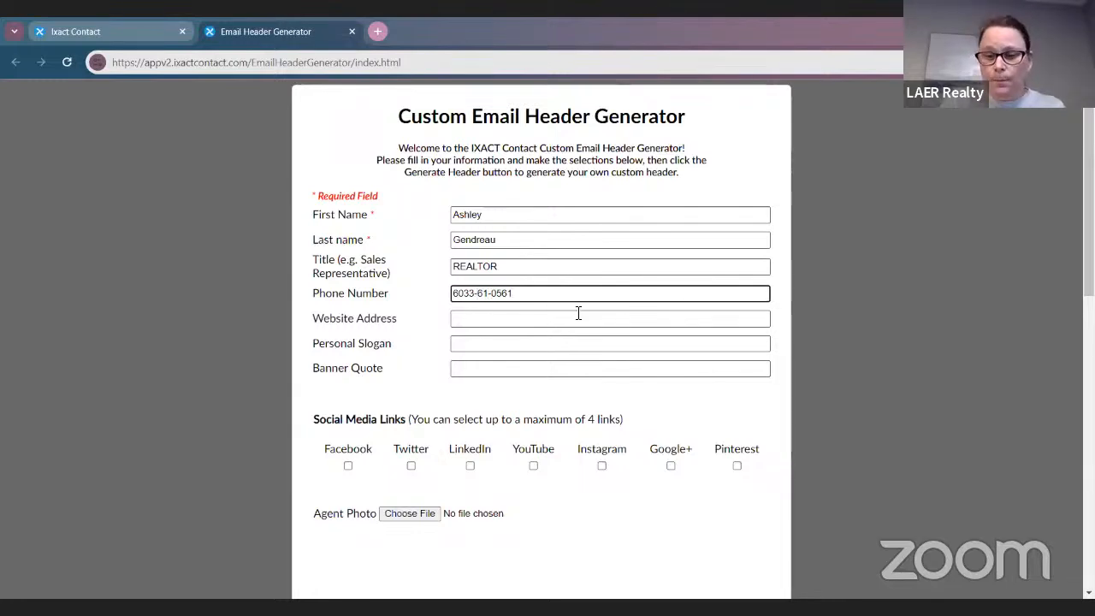
{"action": "key", "text": "BackSpace"}
{"action": "key", "text": "Left"}
{"action": "type", "text": "-"}
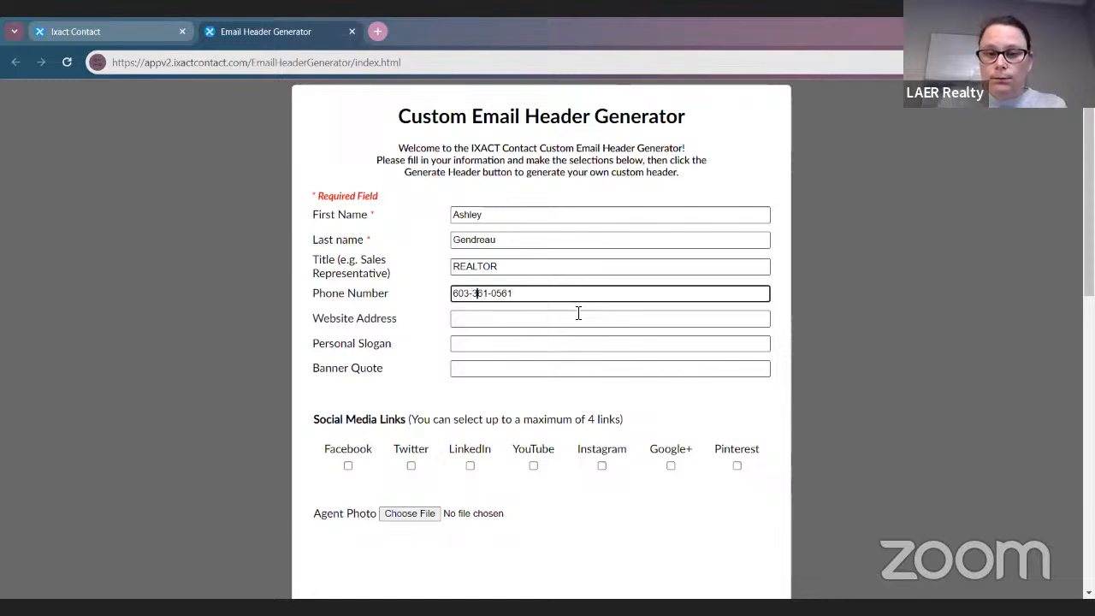
Fill in the agent's website address
{"action": "left_click", "coordinate": [499, 318]}
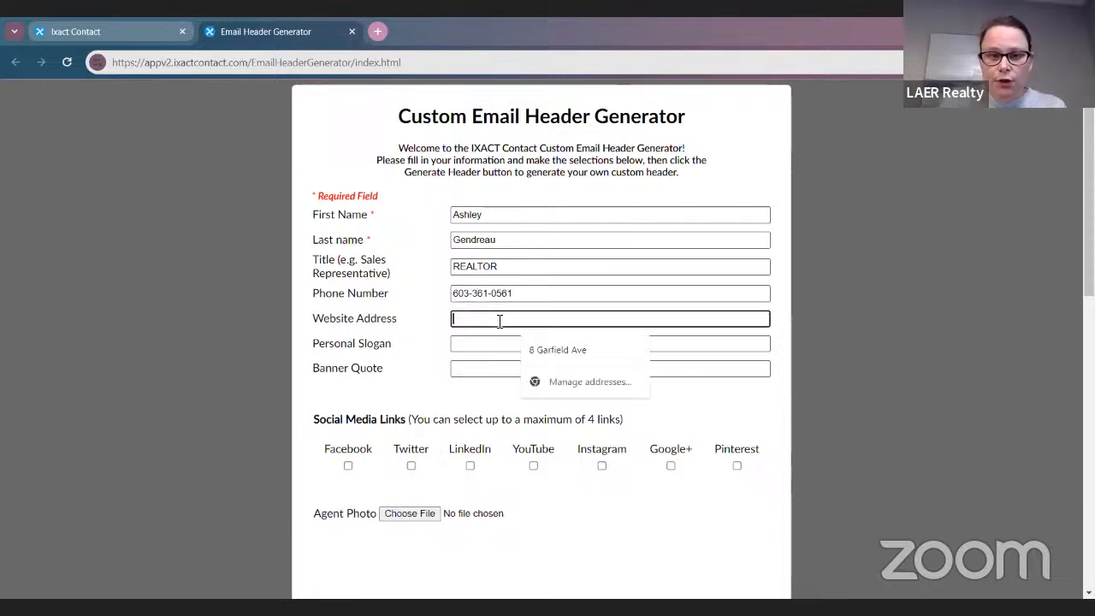
{"action": "type", "text": "www.yourhom"}
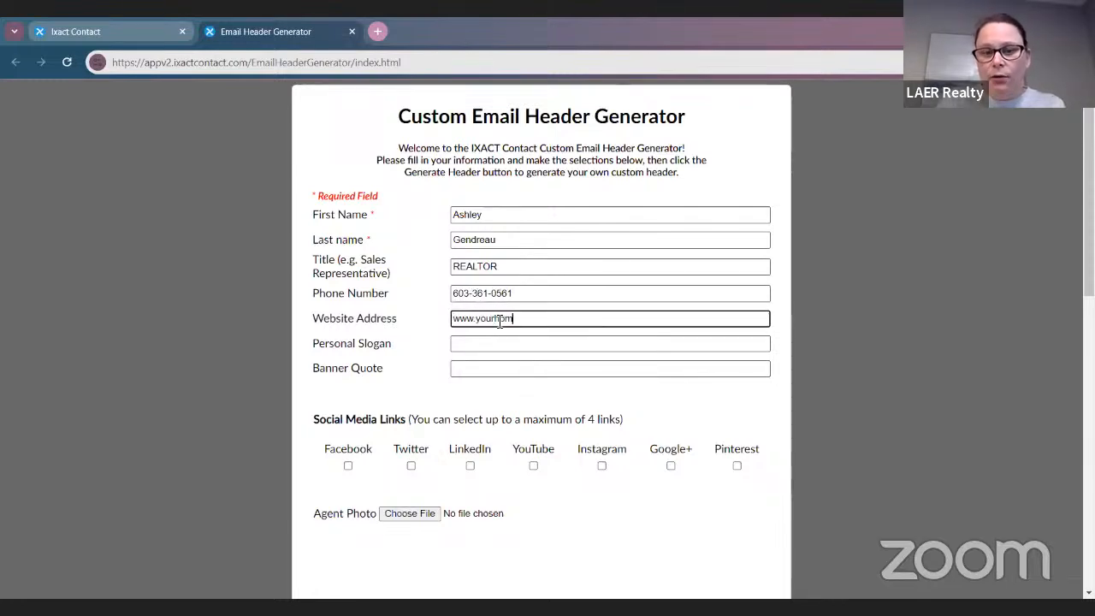
{"action": "type", "text": "egalashleyy"}
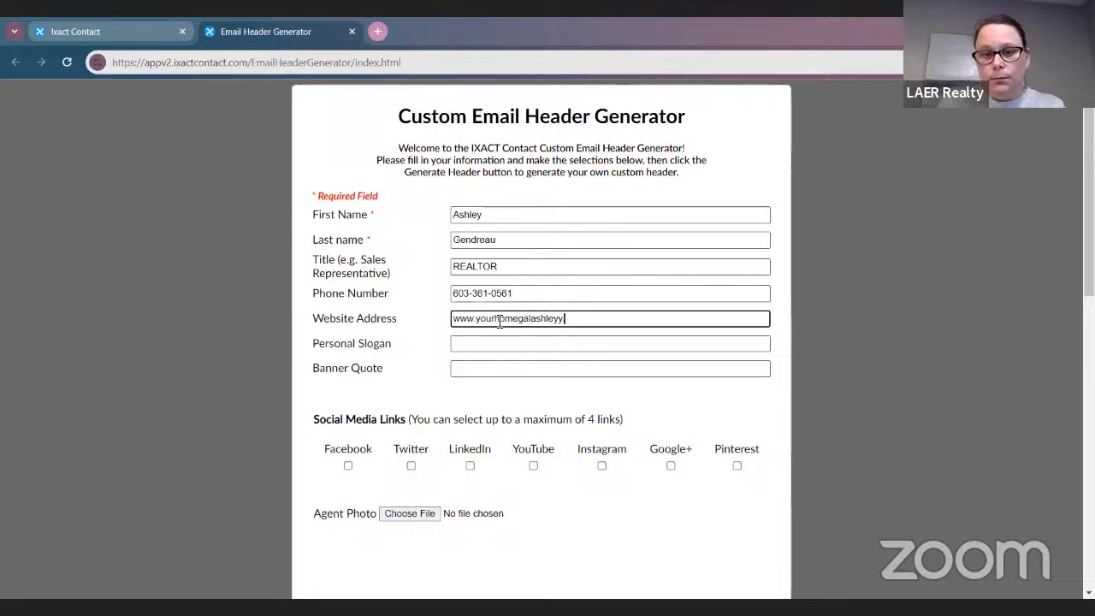
{"action": "key", "text": "BackSpace"}
{"action": "key", "text": "BackSpace"}
{"action": "type", "text": "y.com"}
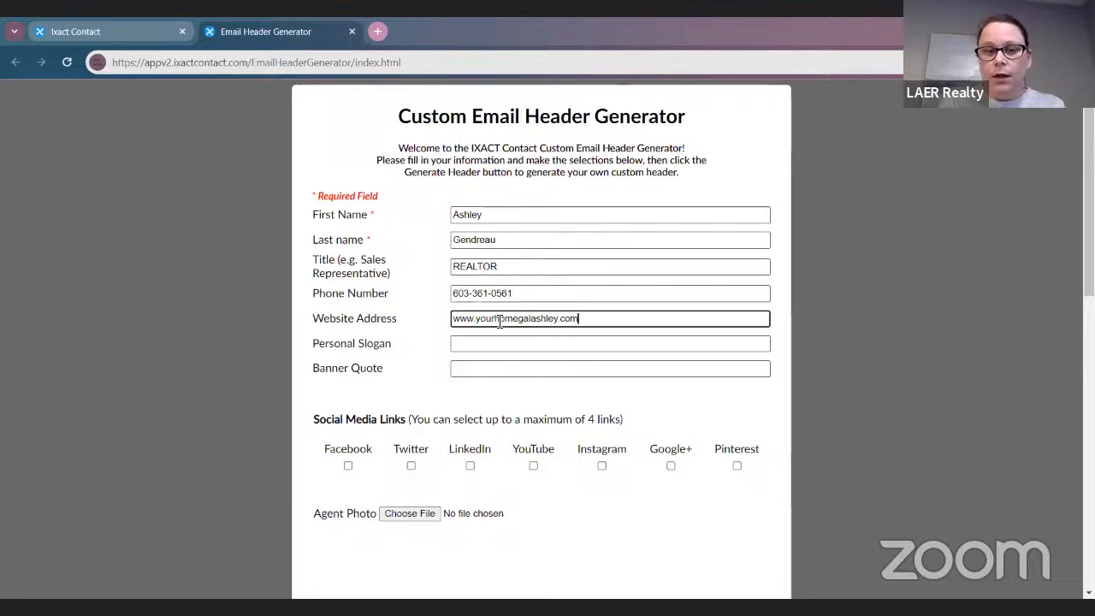
Leave the slogan blank and enter the banner quote 'The ROAR That Opens More Doors'
{"action": "left_click", "coordinate": [497, 345]}
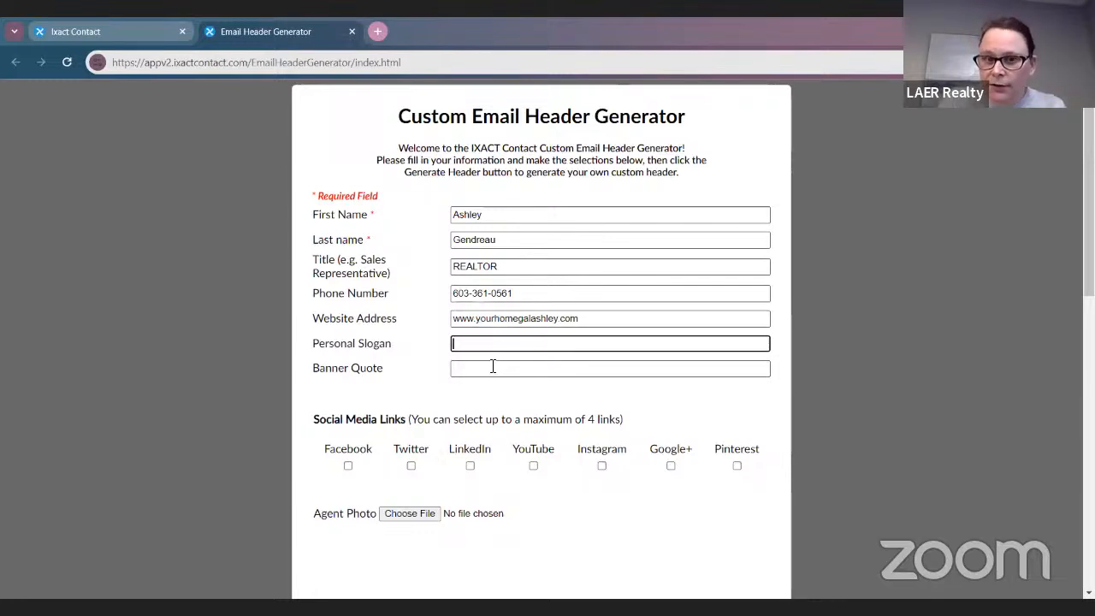
{"action": "left_click", "coordinate": [489, 368]}
{"action": "type", "text": "TH"}
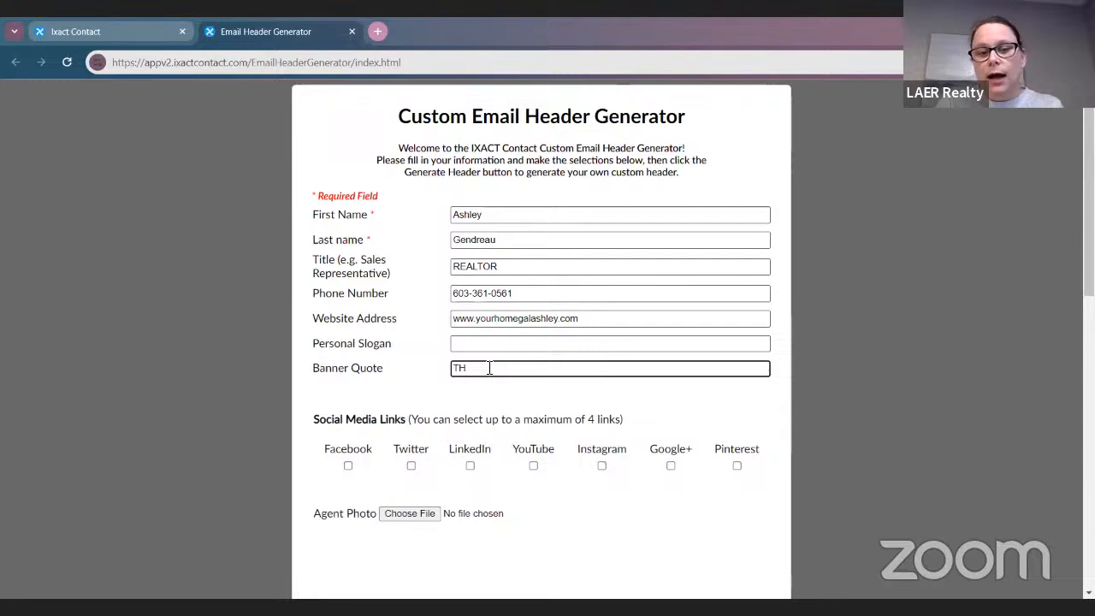
{"action": "type", "text": "e ROAR"}
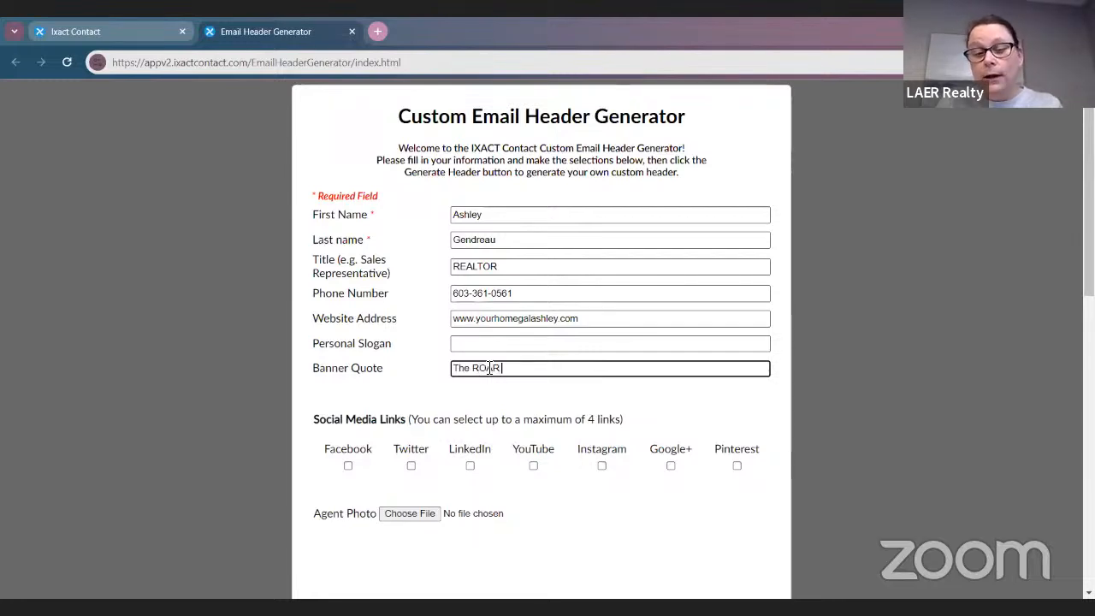
{"action": "type", "text": " Opor"}
{"action": "key", "text": "BackSpace"}
{"action": "key", "text": "BackSpace"}
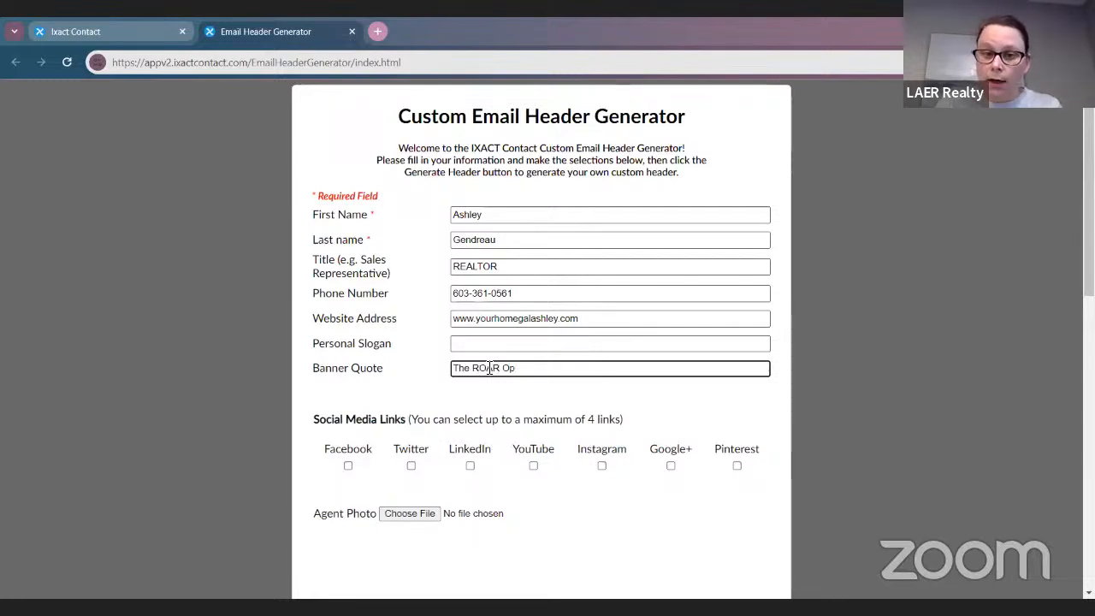
{"action": "type", "text": "hat Opens "}
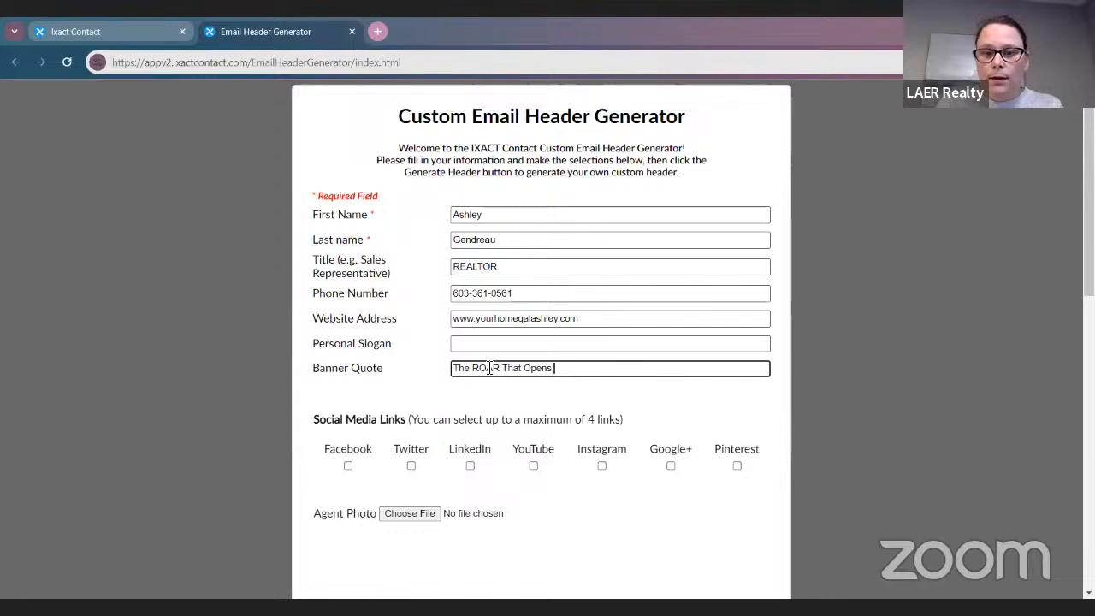
{"action": "type", "text": "More Doorsd"}
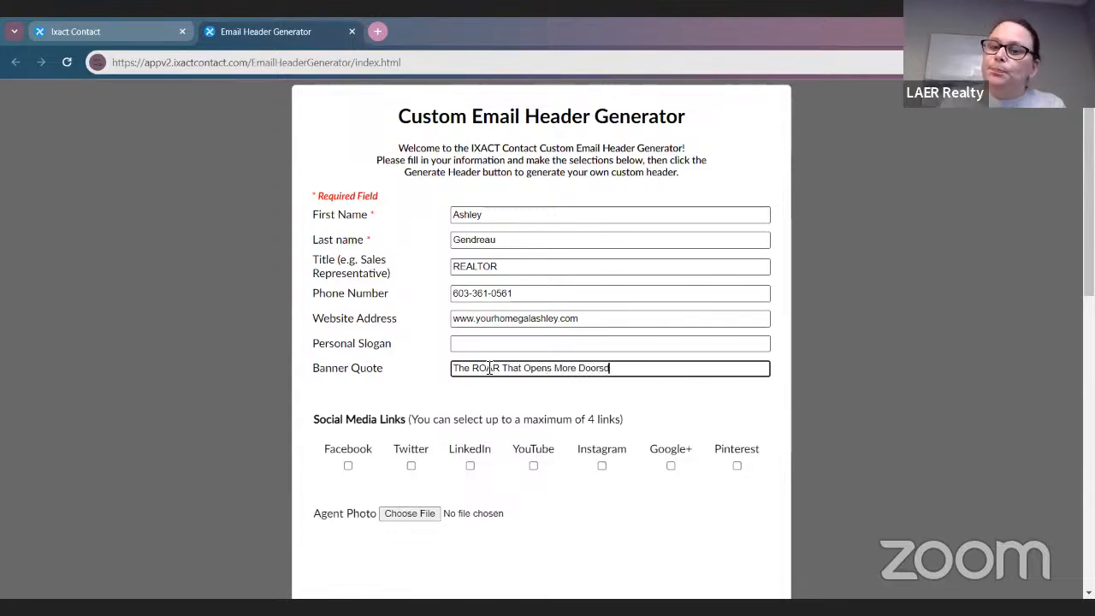
{"action": "key", "text": "BackSpace"}
{"action": "scroll", "coordinate": [490, 368], "scroll_direction": "down", "scroll_amount": 3}
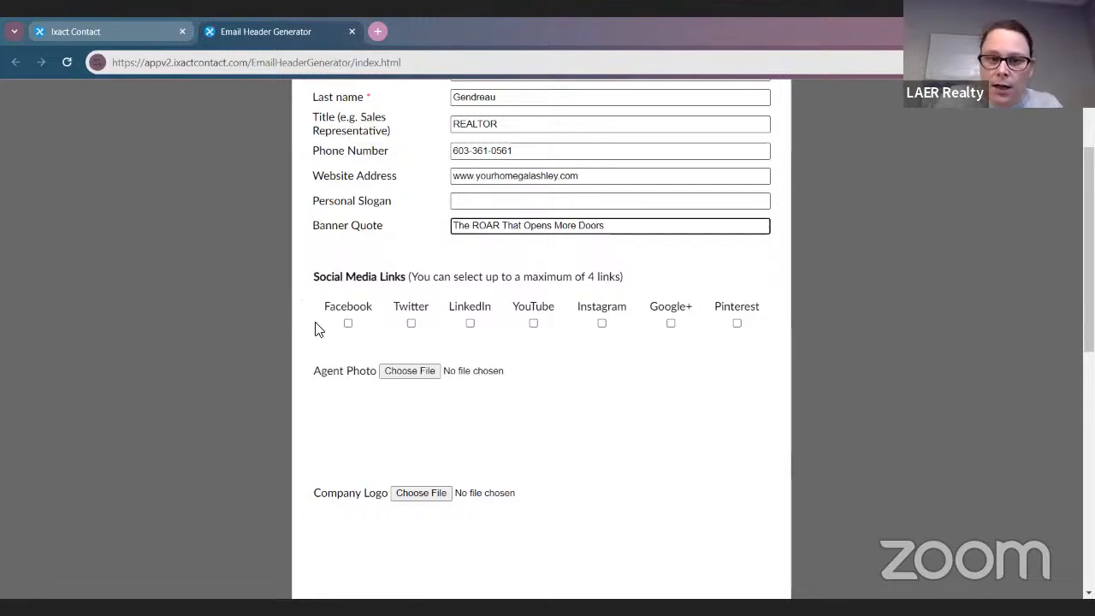
Tick the Facebook, Instagram and Google+ links and bring up the agent photo file picker
{"action": "left_click", "coordinate": [347, 324]}
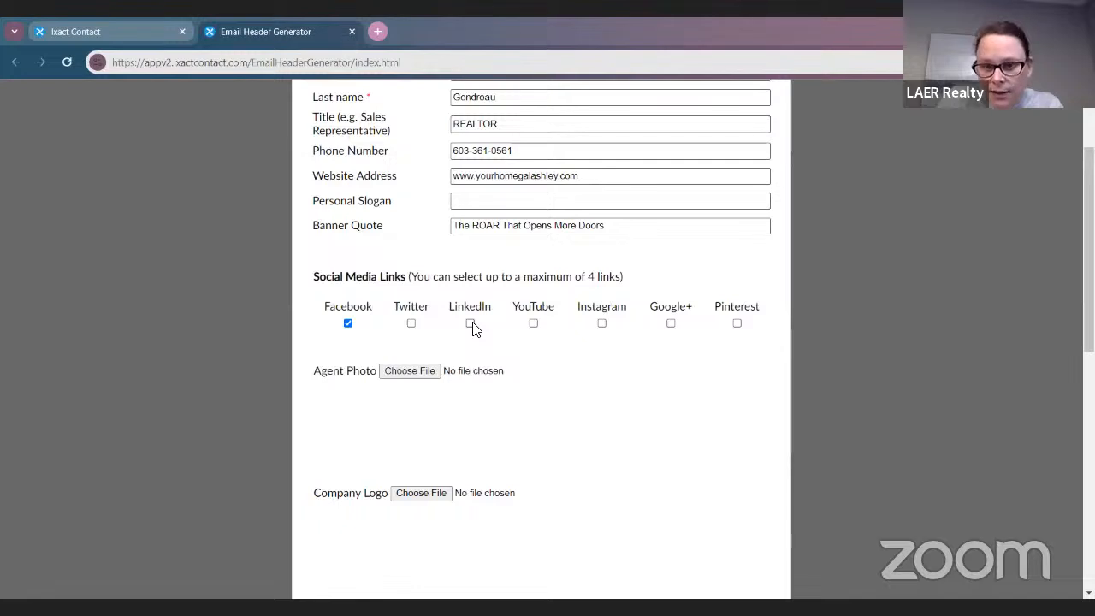
{"action": "left_click", "coordinate": [601, 324]}
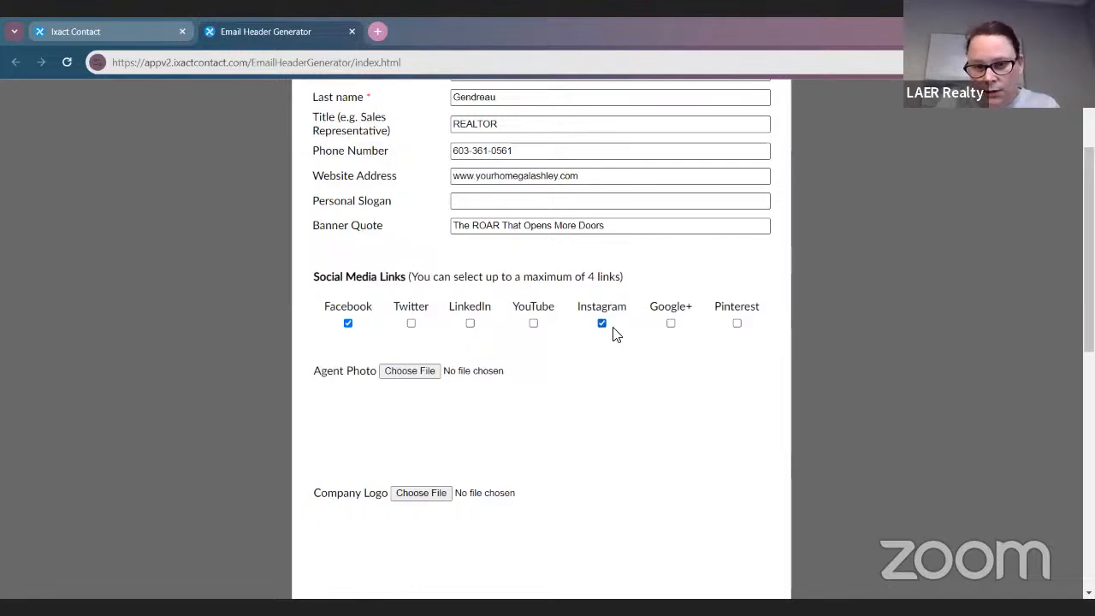
{"action": "left_click", "coordinate": [670, 324]}
{"action": "scroll", "coordinate": [682, 398], "scroll_direction": "down", "scroll_amount": 2}
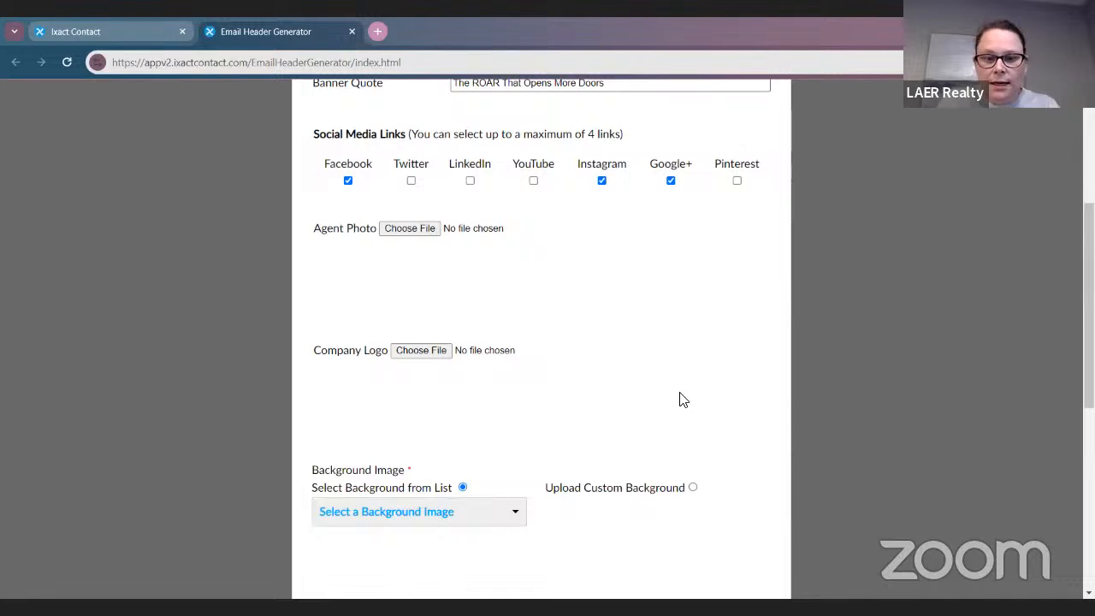
{"action": "left_click", "coordinate": [414, 233]}
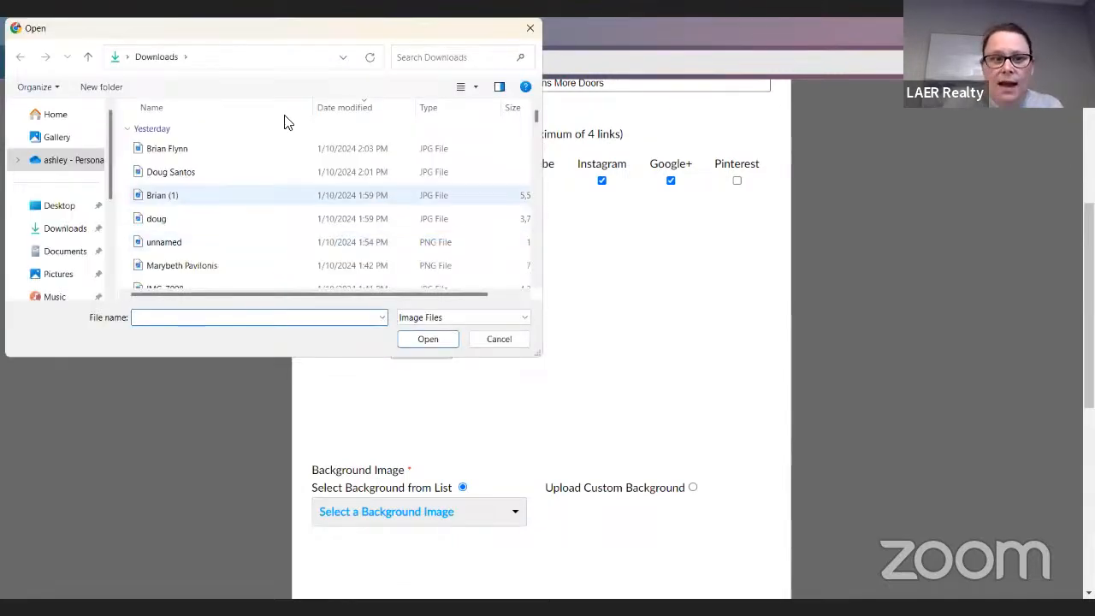
Search the folder and load a headshot file as the agent photo
{"action": "left_click", "coordinate": [488, 61]}
{"action": "type", "text": "ag"}
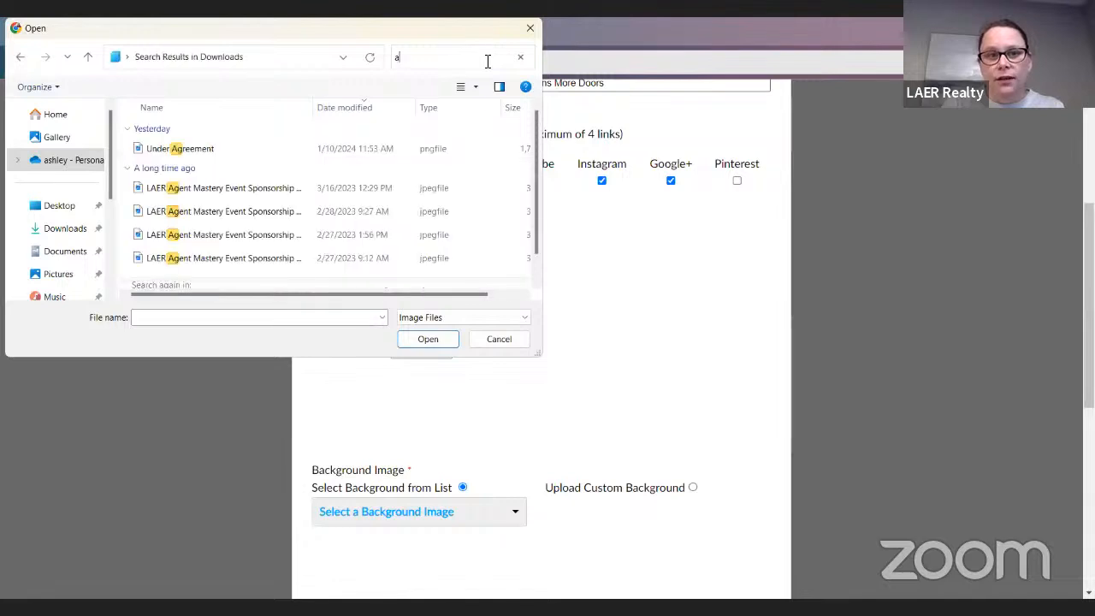
{"action": "key", "text": "BackSpace"}
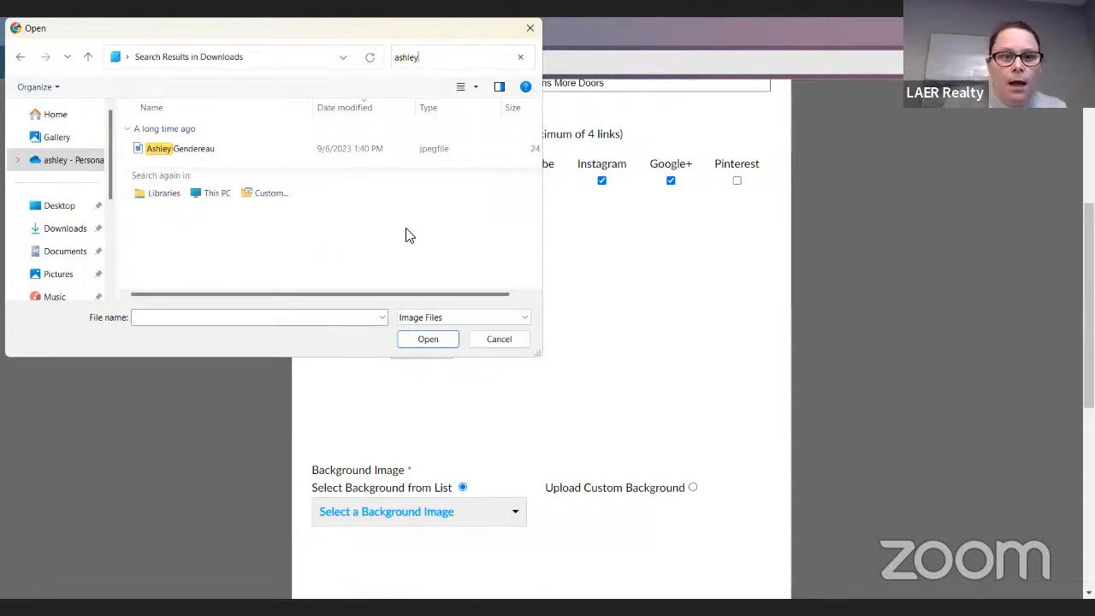
{"action": "left_click", "coordinate": [376, 150]}
{"action": "left_click", "coordinate": [427, 339]}
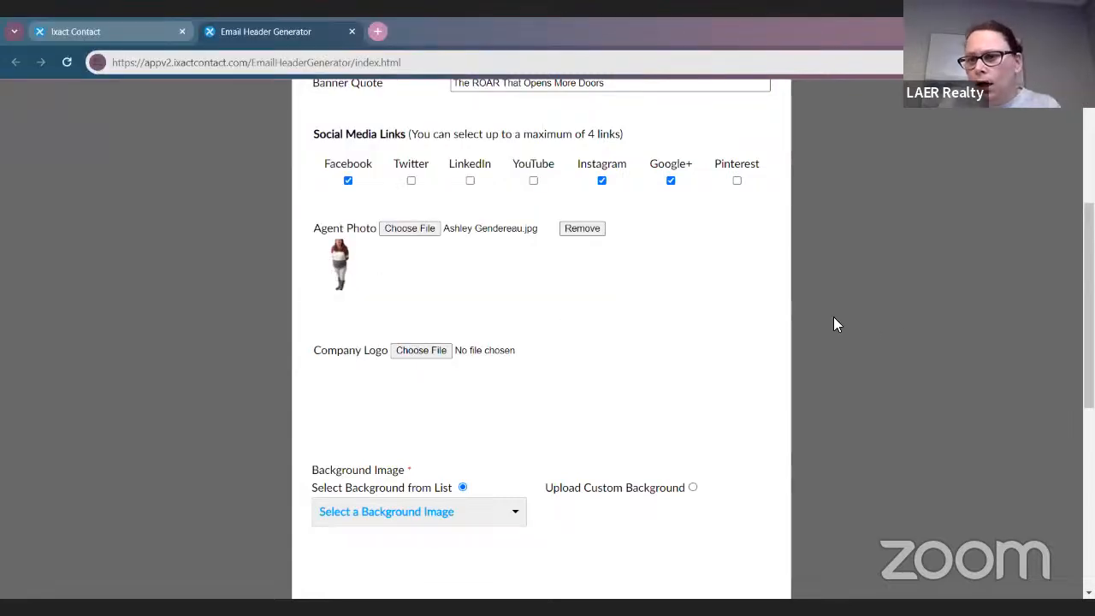
{"action": "scroll", "coordinate": [367, 296], "scroll_direction": "down", "scroll_amount": 1}
{"action": "scroll", "coordinate": [350, 276], "scroll_direction": "up", "scroll_amount": 1}
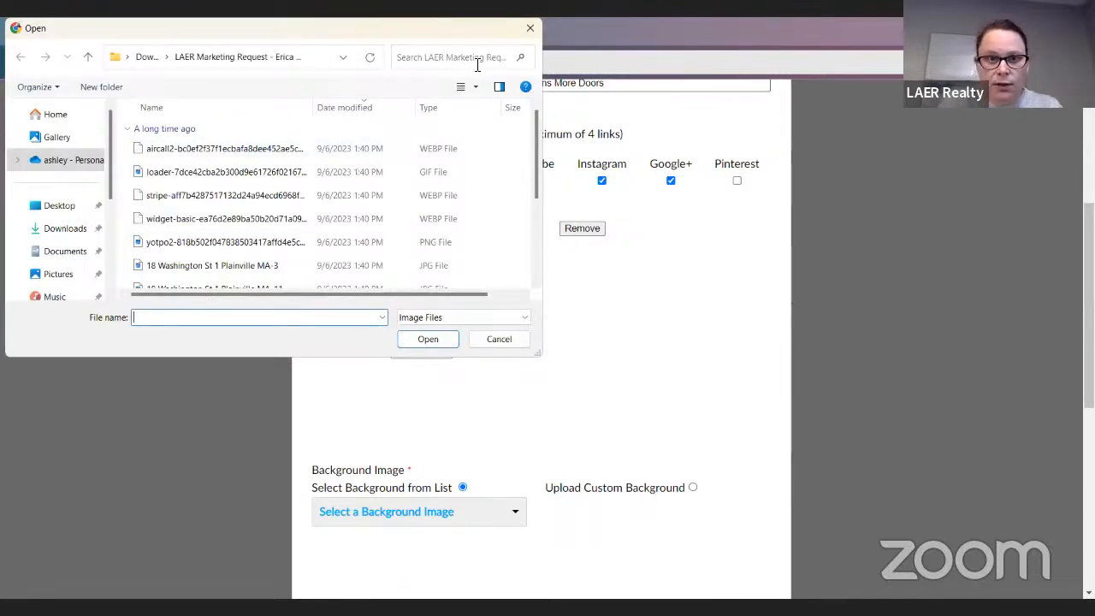
Search by the agent's name and attach the correct headshot JPG as the agent photo
{"action": "left_click", "coordinate": [467, 62]}
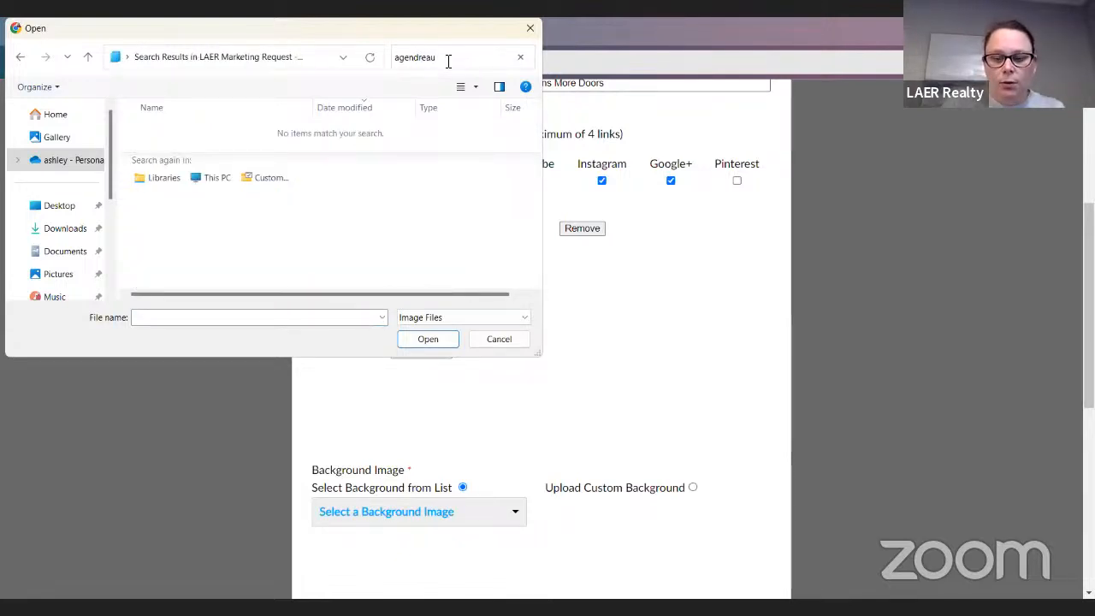
{"action": "key", "text": "BackSpace"}
{"action": "key", "text": "BackSpace"}
{"action": "key", "text": "BackSpace"}
{"action": "key", "text": "BackSpace"}
{"action": "key", "text": "BackSpace"}
{"action": "key", "text": "BackSpace"}
{"action": "key", "text": "BackSpace"}
{"action": "key", "text": "BackSpace"}
{"action": "type", "text": "gen"}
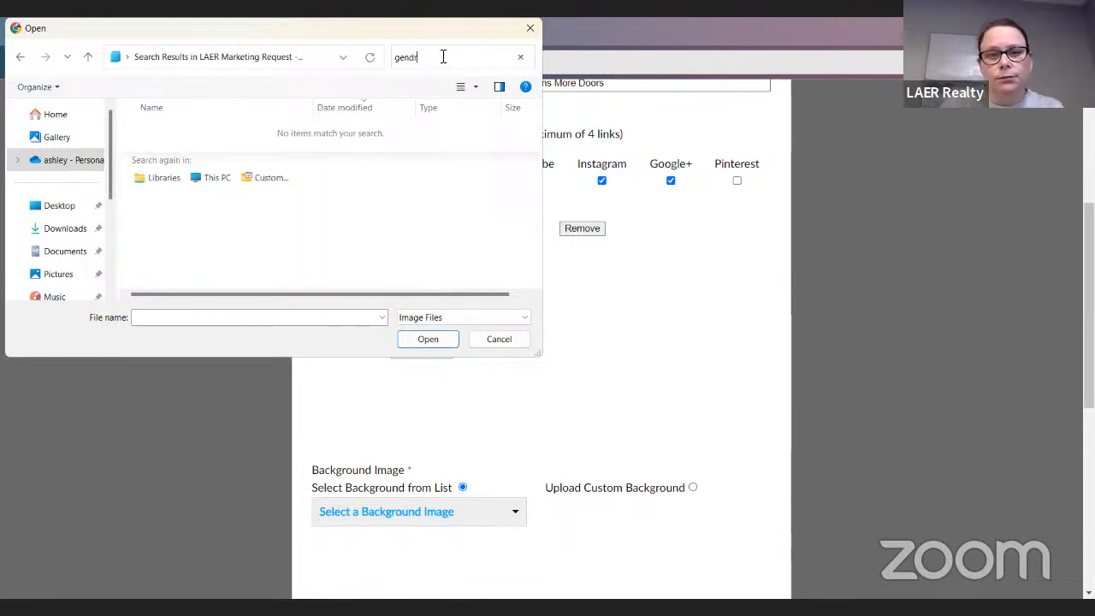
{"action": "key", "text": "BackSpace"}
{"action": "key", "text": "BackSpace"}
{"action": "key", "text": "BackSpace"}
{"action": "key", "text": "BackSpace"}
{"action": "key", "text": "BackSpace"}
{"action": "type", "text": "ash"}
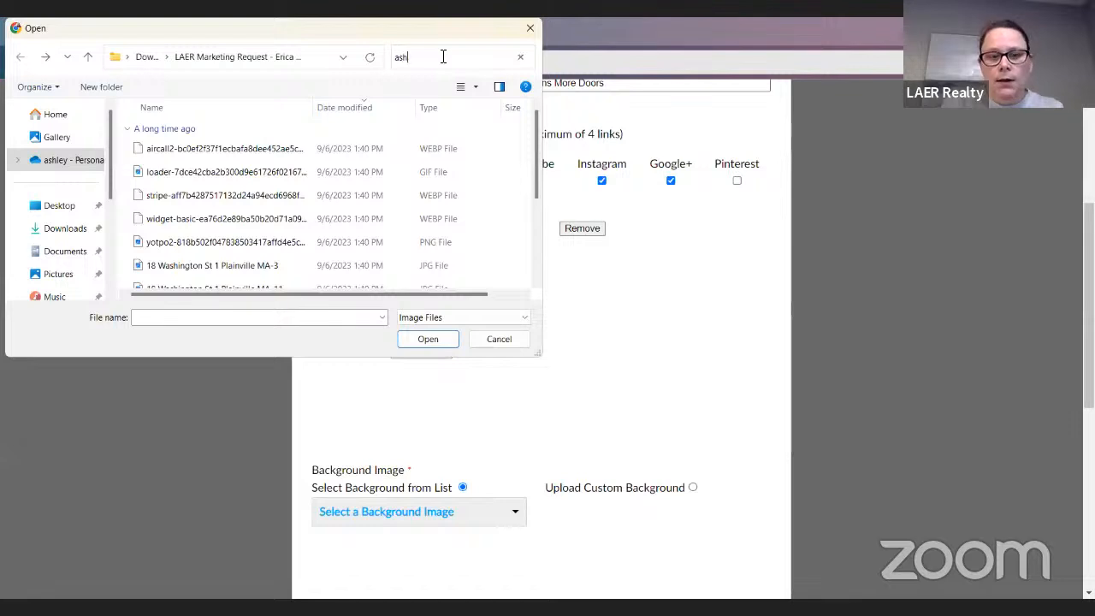
{"action": "type", "text": "ley"}
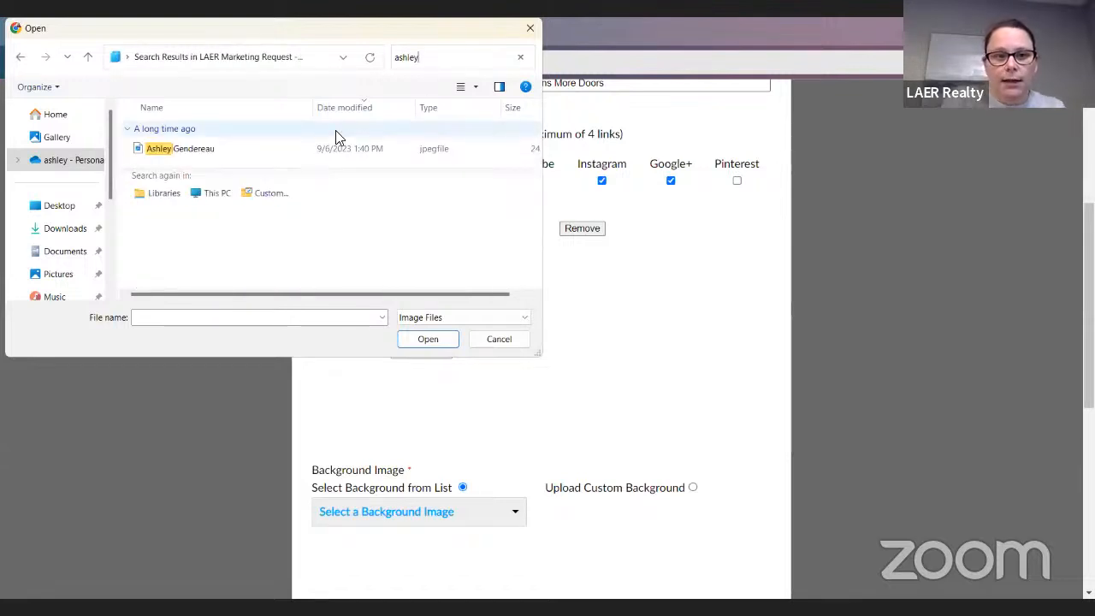
{"action": "left_click", "coordinate": [314, 154]}
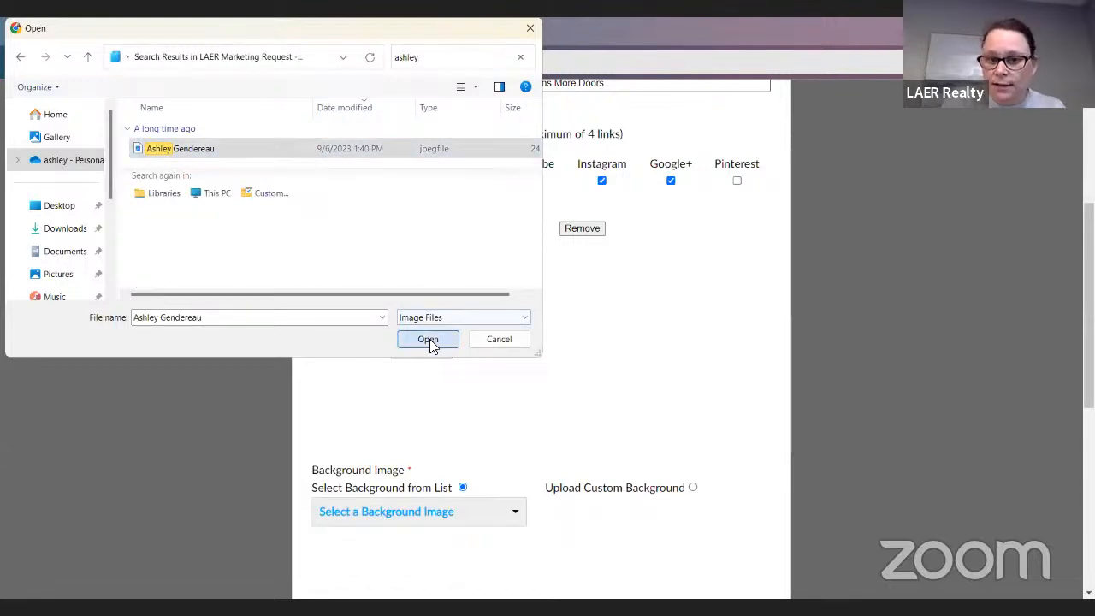
{"action": "left_click", "coordinate": [430, 342]}
{"action": "scroll", "coordinate": [630, 420], "scroll_direction": "down", "scroll_amount": 1}
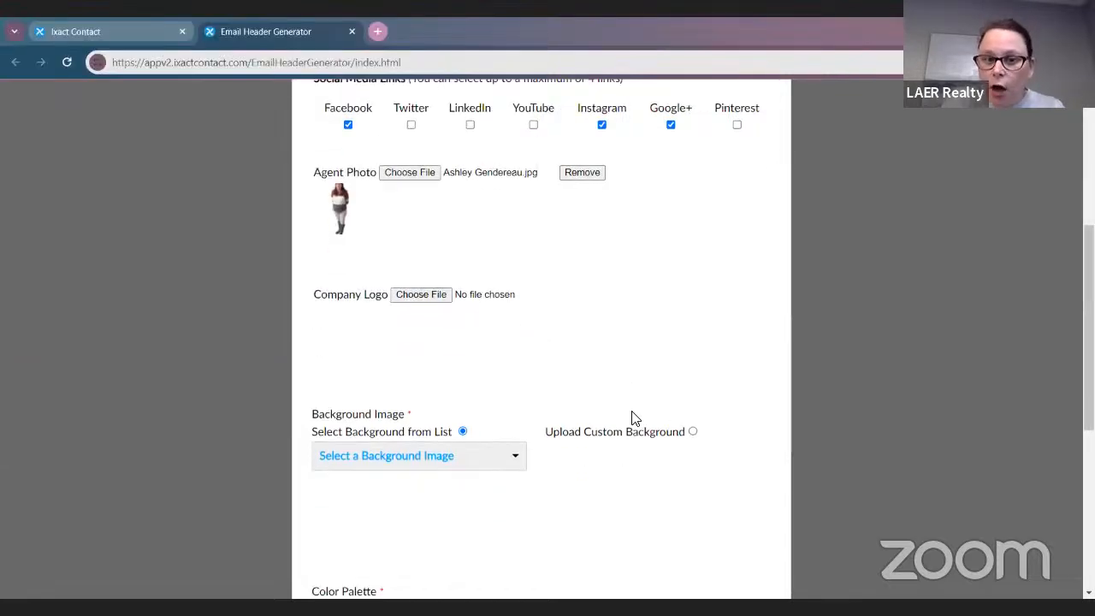
Attach the white logo file as the company logo
{"action": "left_click", "coordinate": [405, 281]}
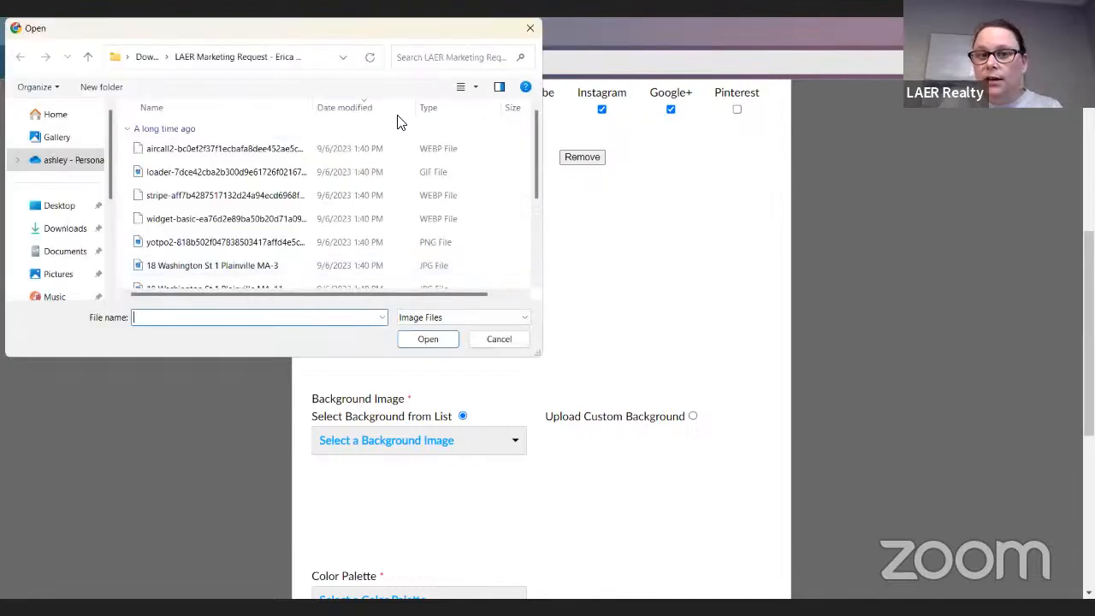
{"action": "left_click", "coordinate": [441, 60]}
{"action": "type", "text": "laer"}
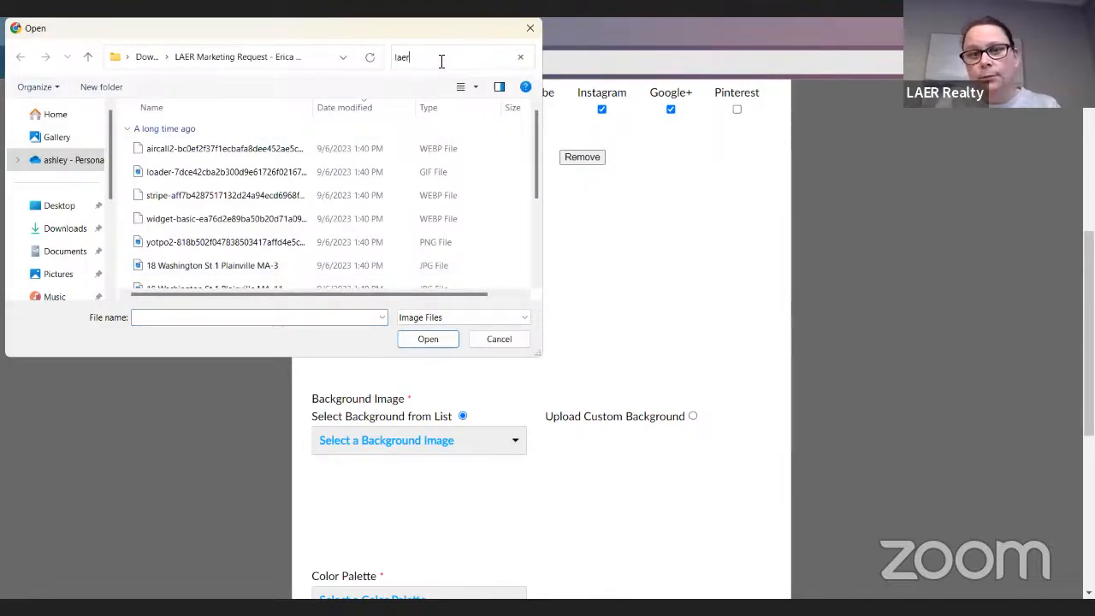
{"action": "key", "text": "BackSpace"}
{"action": "key", "text": "BackSpace"}
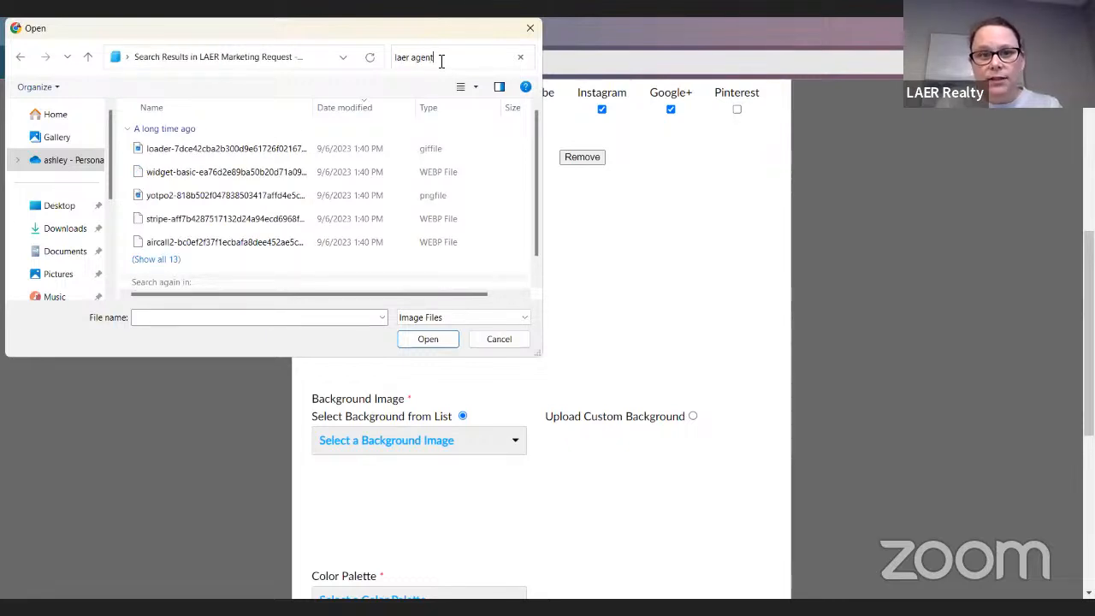
{"action": "key", "text": "BackSpace"}
{"action": "key", "text": "BackSpace"}
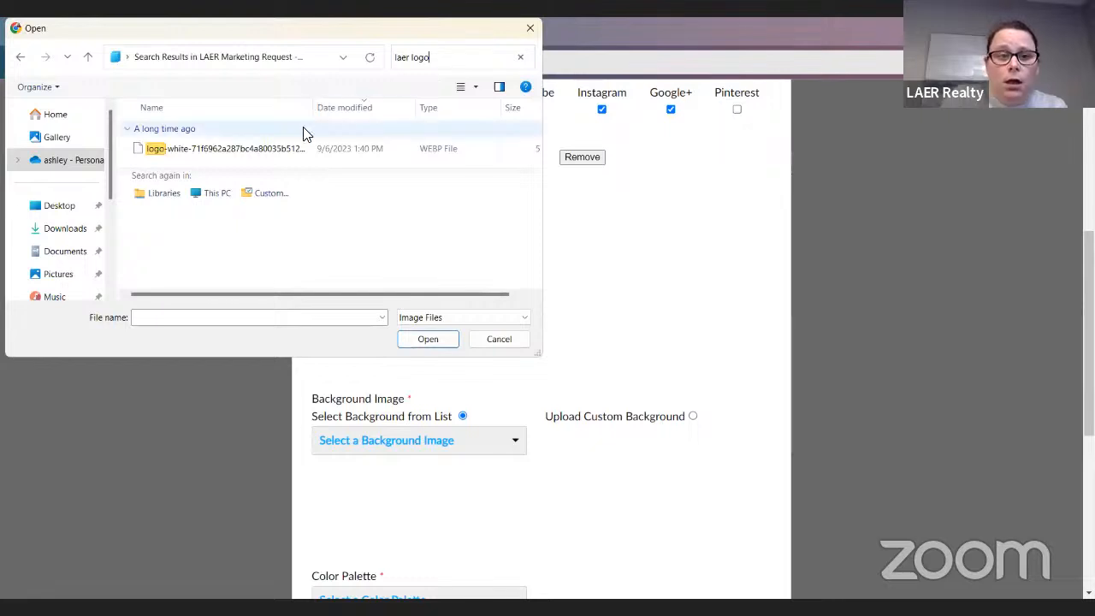
{"action": "left_click", "coordinate": [300, 148]}
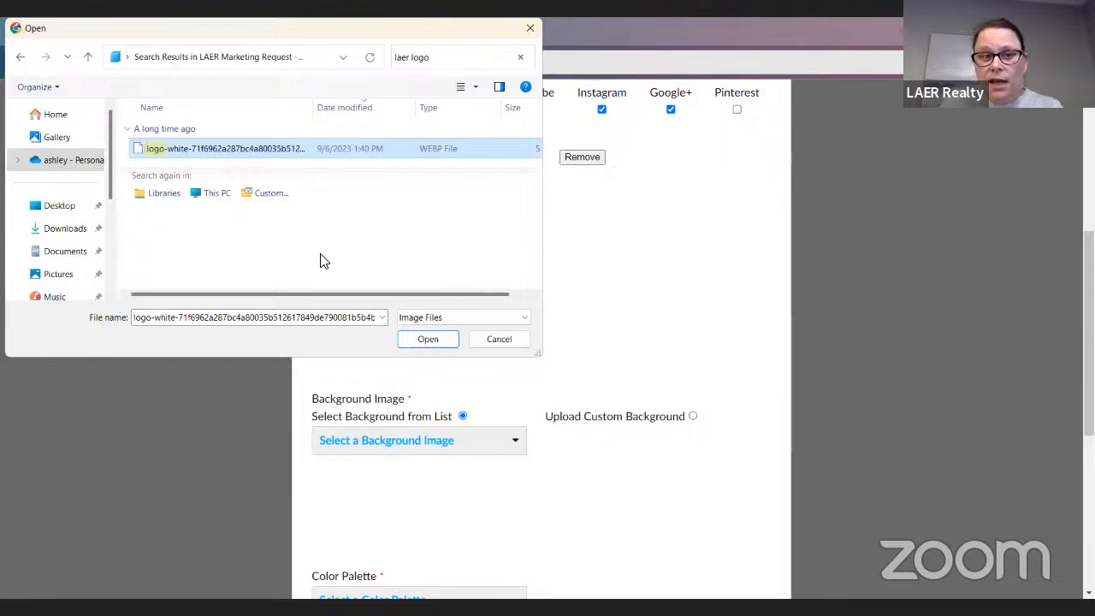
{"action": "left_click", "coordinate": [426, 336]}
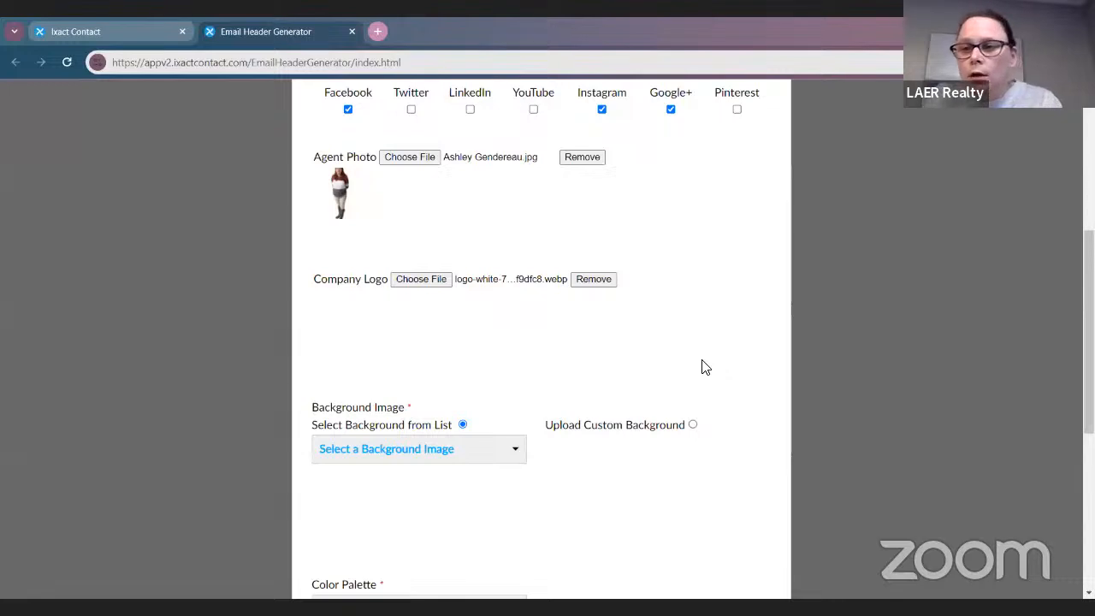
{"action": "scroll", "coordinate": [693, 353], "scroll_direction": "down", "scroll_amount": 1}
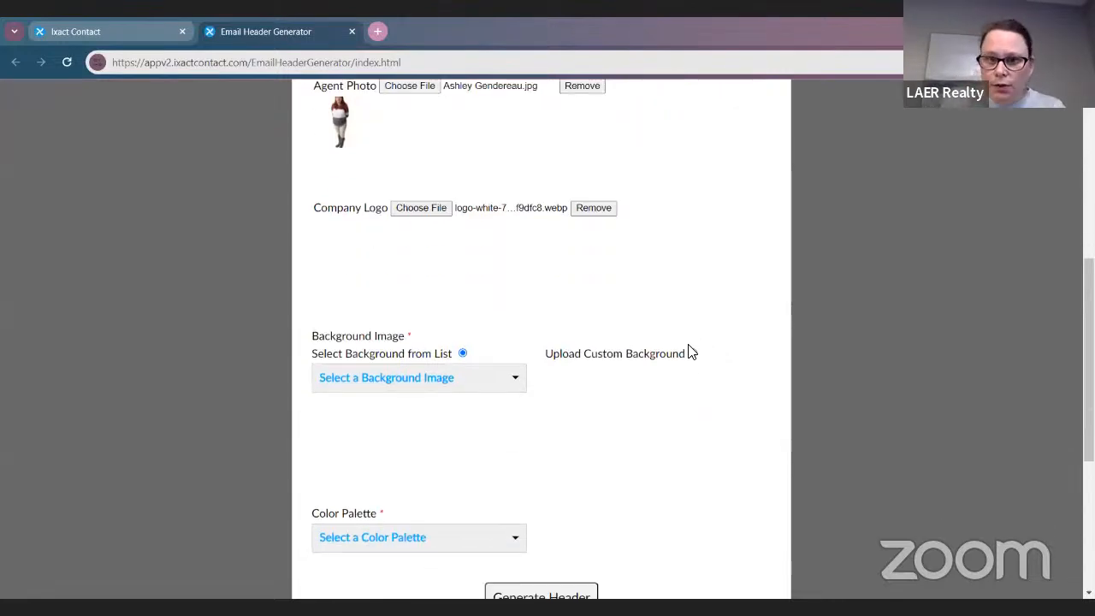
Replace it with the full-colour LAER_Logo PNG found in Downloads
{"action": "left_click", "coordinate": [421, 208]}
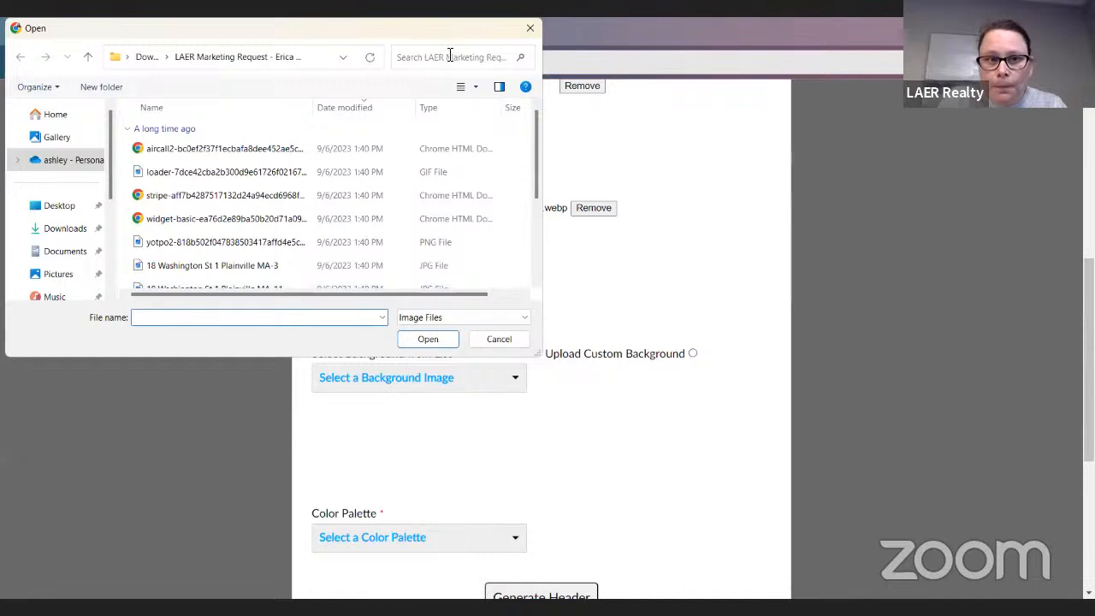
{"action": "left_click", "coordinate": [450, 55]}
{"action": "type", "text": "laer logo"}
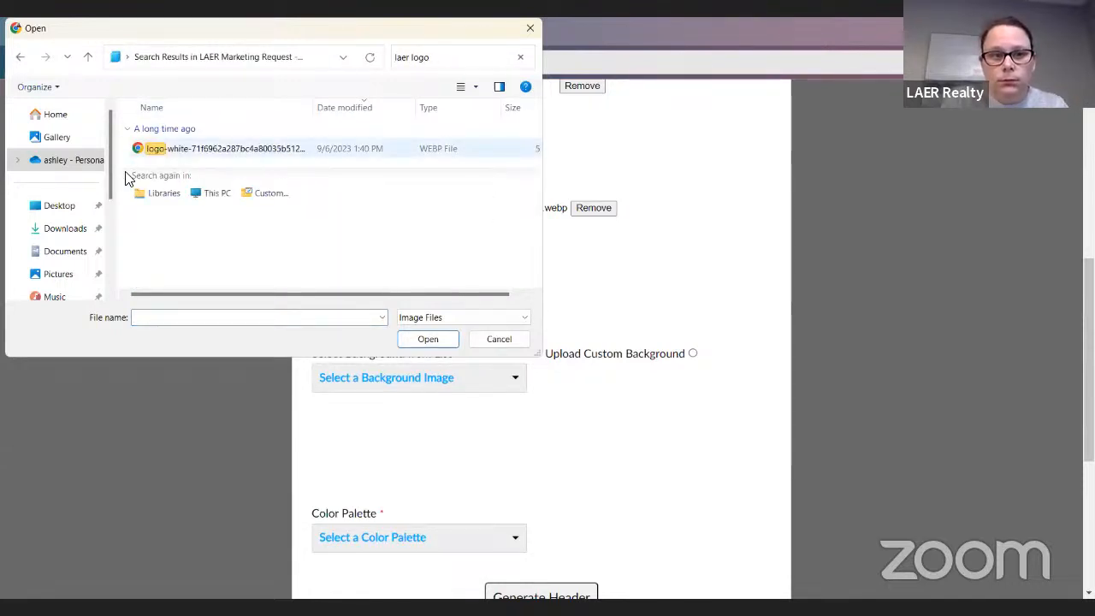
{"action": "left_click", "coordinate": [68, 245]}
{"action": "left_click", "coordinate": [65, 229]}
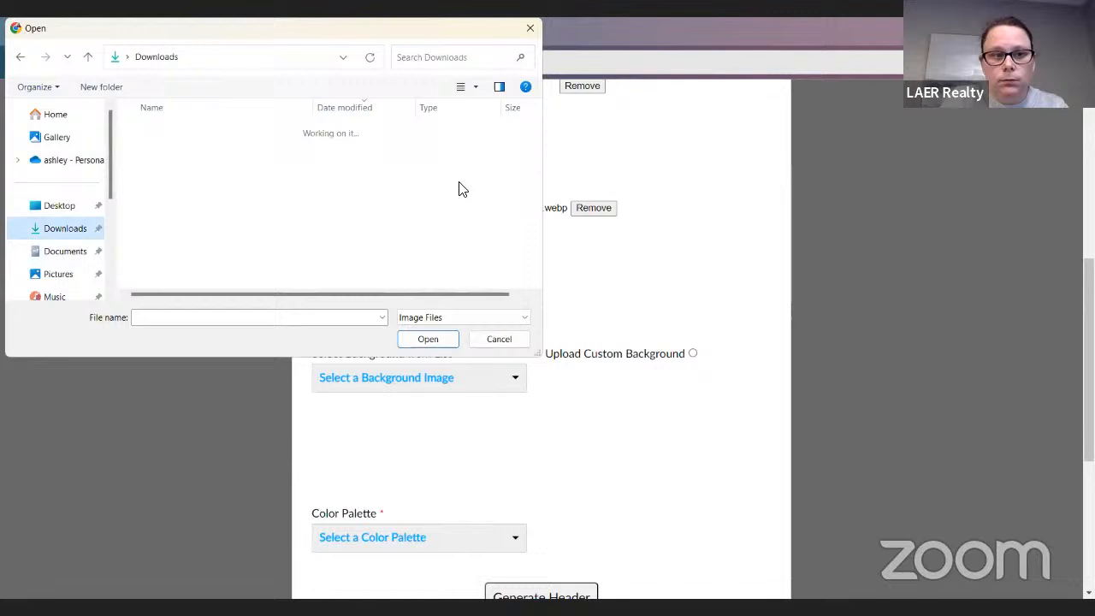
{"action": "left_click", "coordinate": [475, 57]}
{"action": "type", "text": "laer logo"}
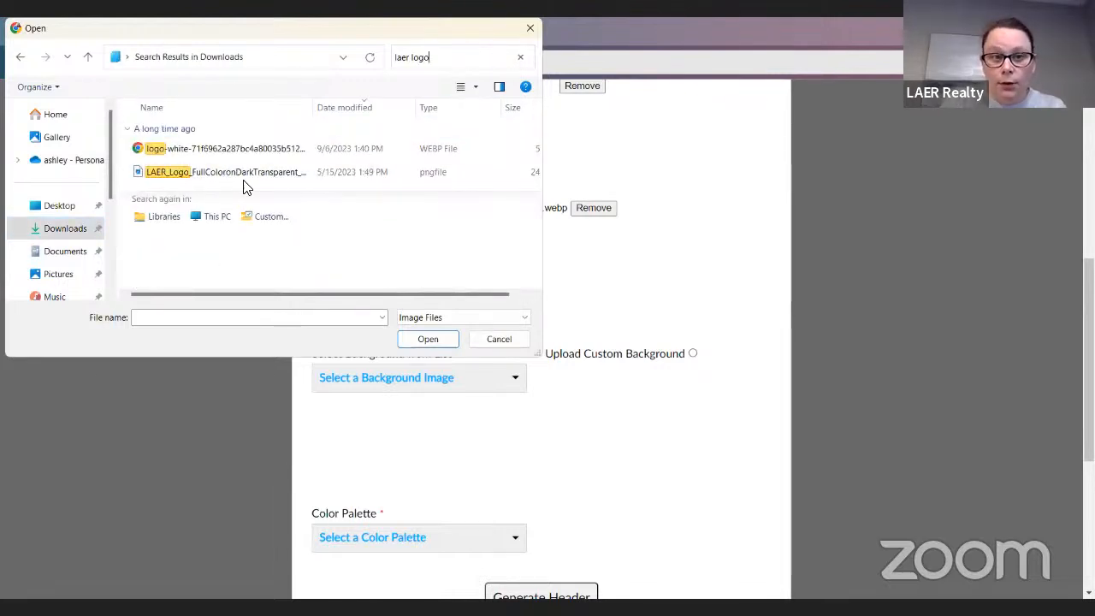
{"action": "left_click", "coordinate": [240, 172]}
{"action": "left_click", "coordinate": [438, 340]}
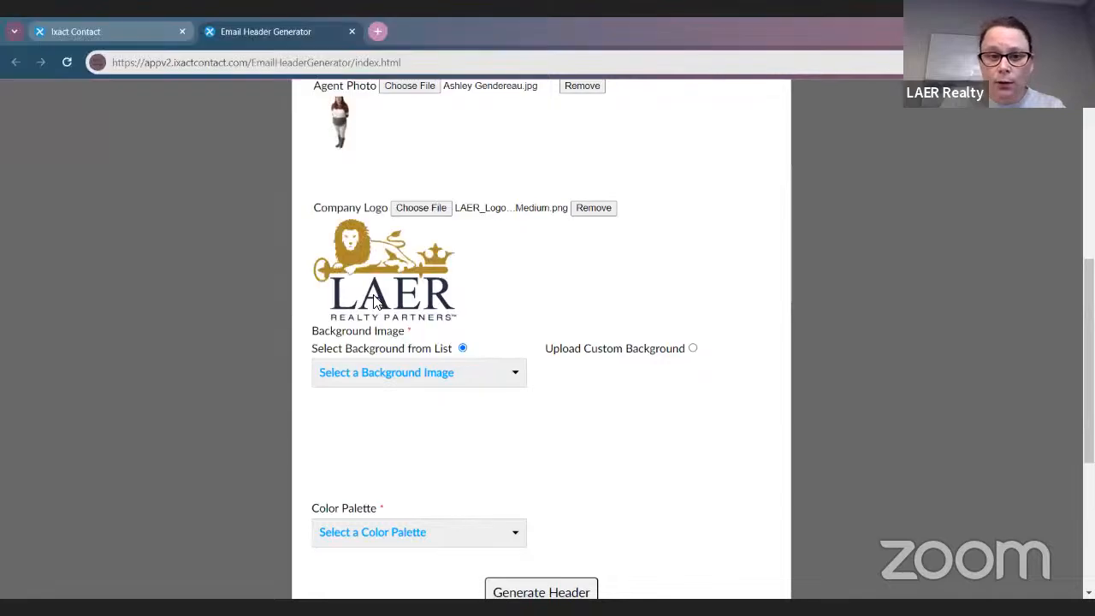
Pick White Couch from the Select a Background Image list
{"action": "scroll", "coordinate": [598, 368], "scroll_direction": "down", "scroll_amount": 2}
{"action": "scroll", "coordinate": [605, 385], "scroll_direction": "up", "scroll_amount": 1}
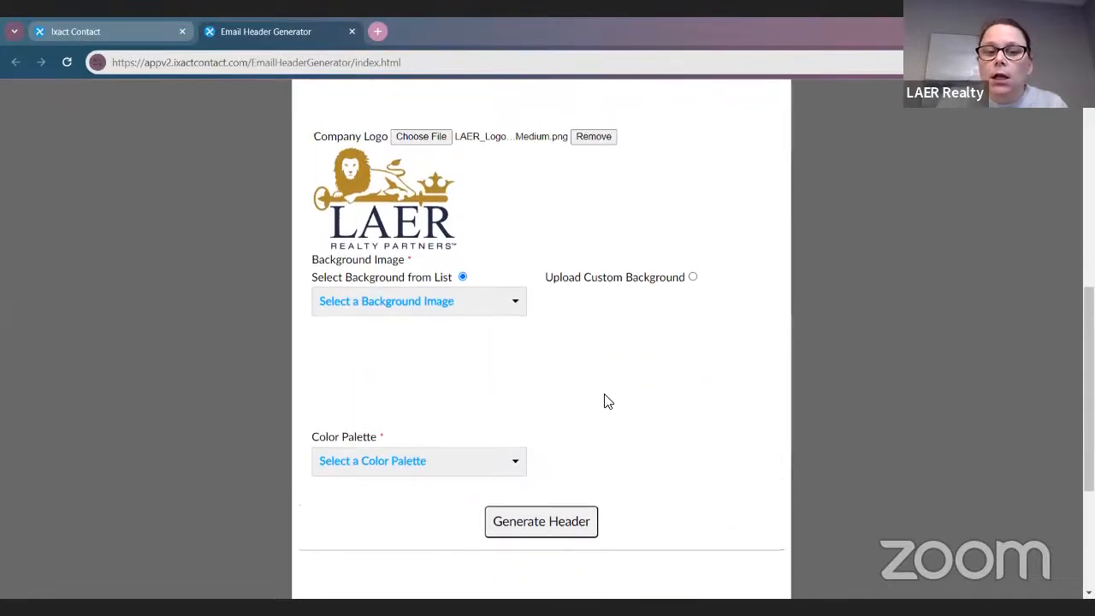
{"action": "left_click", "coordinate": [394, 306]}
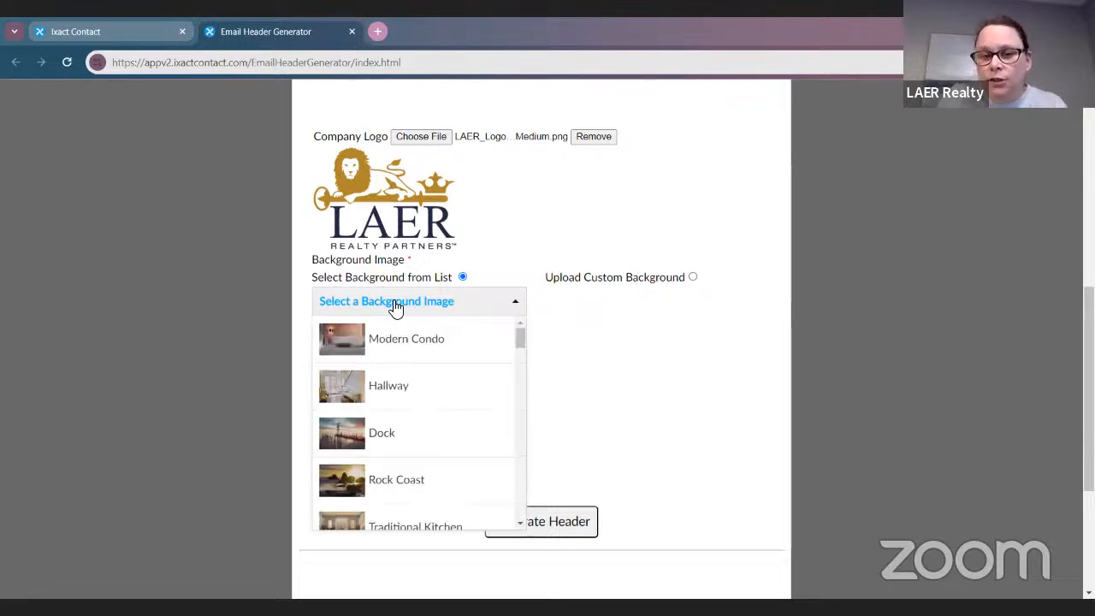
{"action": "scroll", "coordinate": [462, 379], "scroll_direction": "down", "scroll_amount": 3}
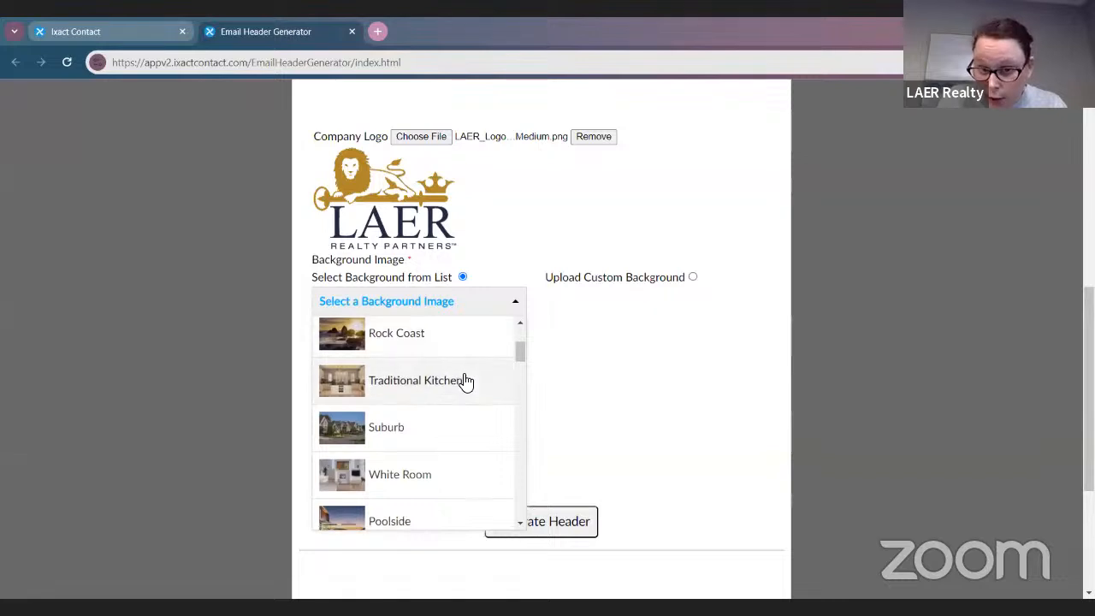
{"action": "scroll", "coordinate": [466, 381], "scroll_direction": "down", "scroll_amount": 5}
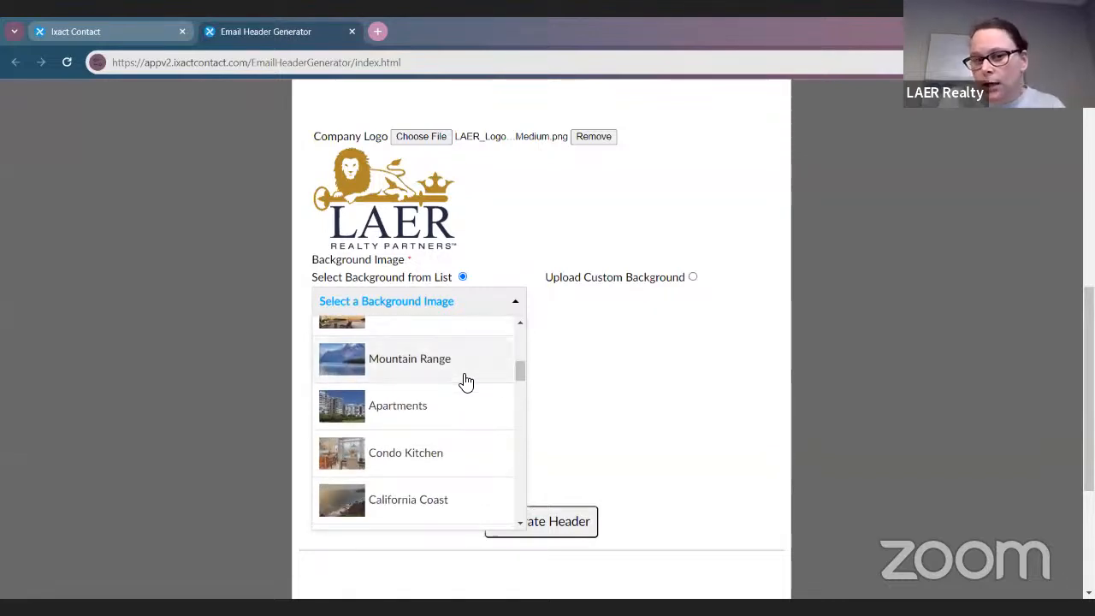
{"action": "scroll", "coordinate": [466, 381], "scroll_direction": "down", "scroll_amount": 5}
{"action": "scroll", "coordinate": [466, 381], "scroll_direction": "down", "scroll_amount": 5}
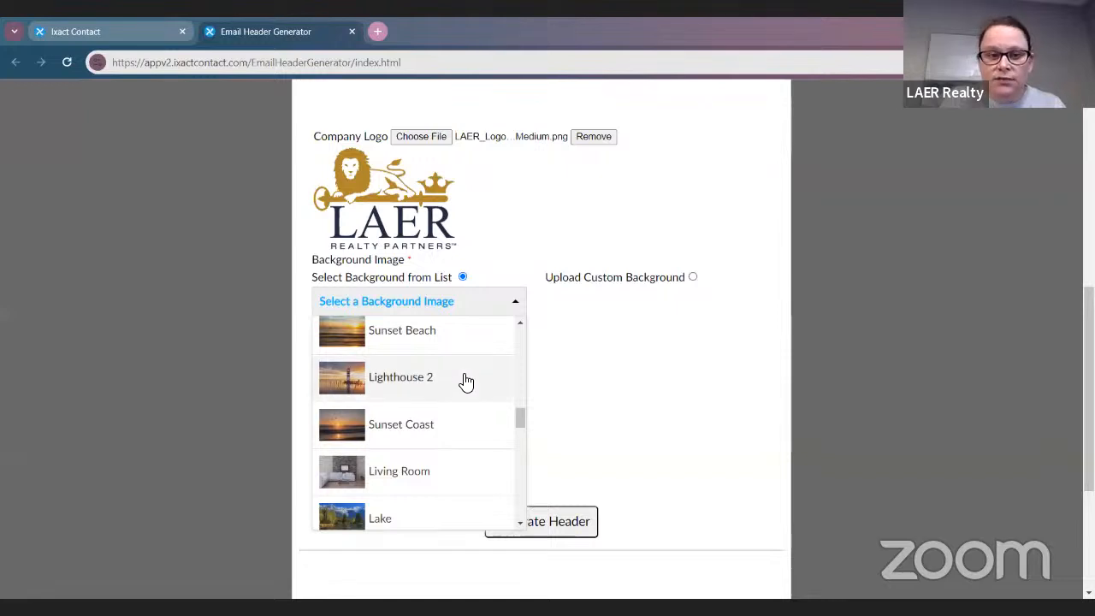
{"action": "scroll", "coordinate": [464, 382], "scroll_direction": "down", "scroll_amount": 1}
{"action": "scroll", "coordinate": [461, 402], "scroll_direction": "up", "scroll_amount": 1}
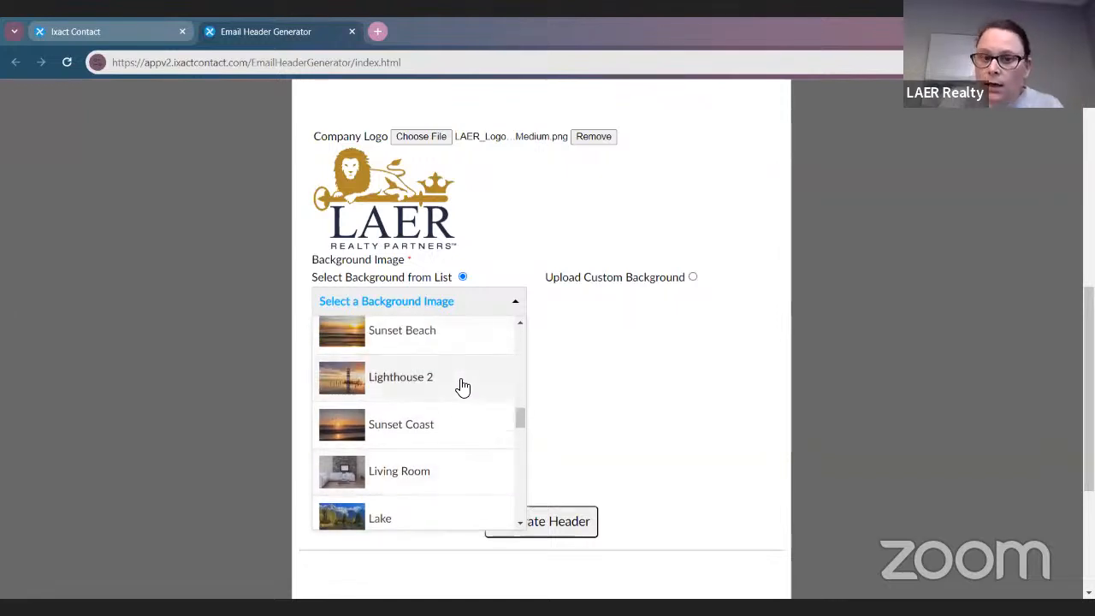
{"action": "scroll", "coordinate": [462, 385], "scroll_direction": "down", "scroll_amount": 5}
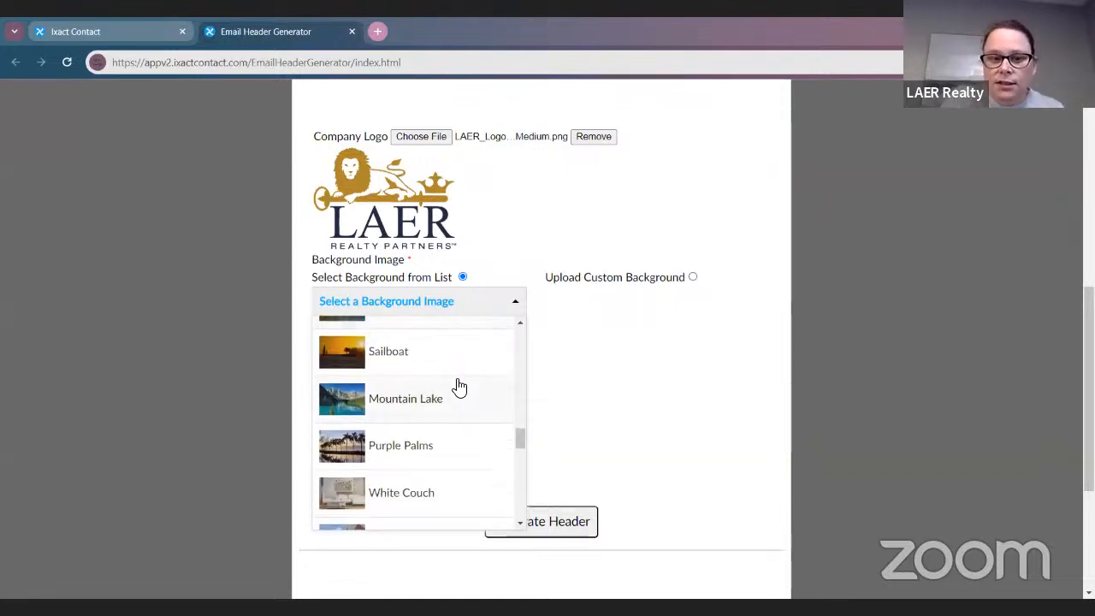
{"action": "scroll", "coordinate": [457, 387], "scroll_direction": "down", "scroll_amount": 2}
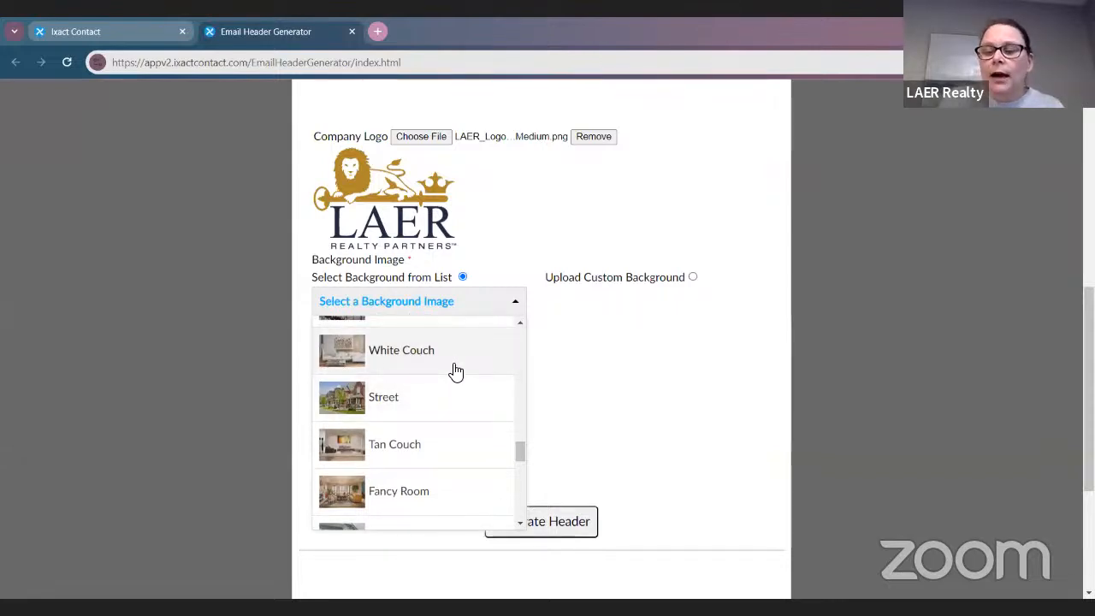
{"action": "scroll", "coordinate": [453, 371], "scroll_direction": "down", "scroll_amount": 5}
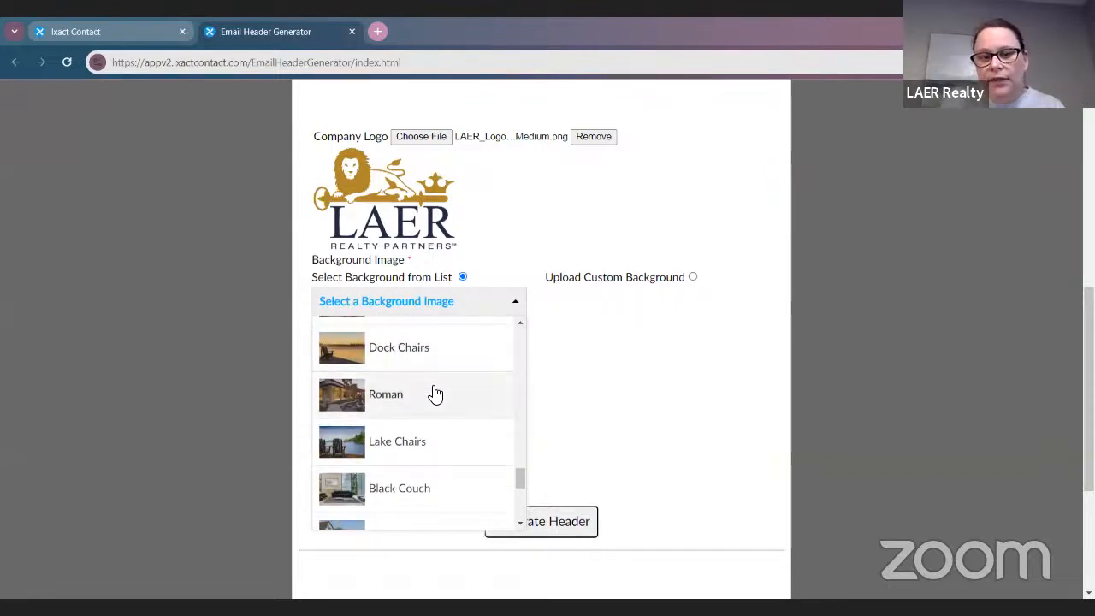
{"action": "scroll", "coordinate": [436, 393], "scroll_direction": "up", "scroll_amount": 3}
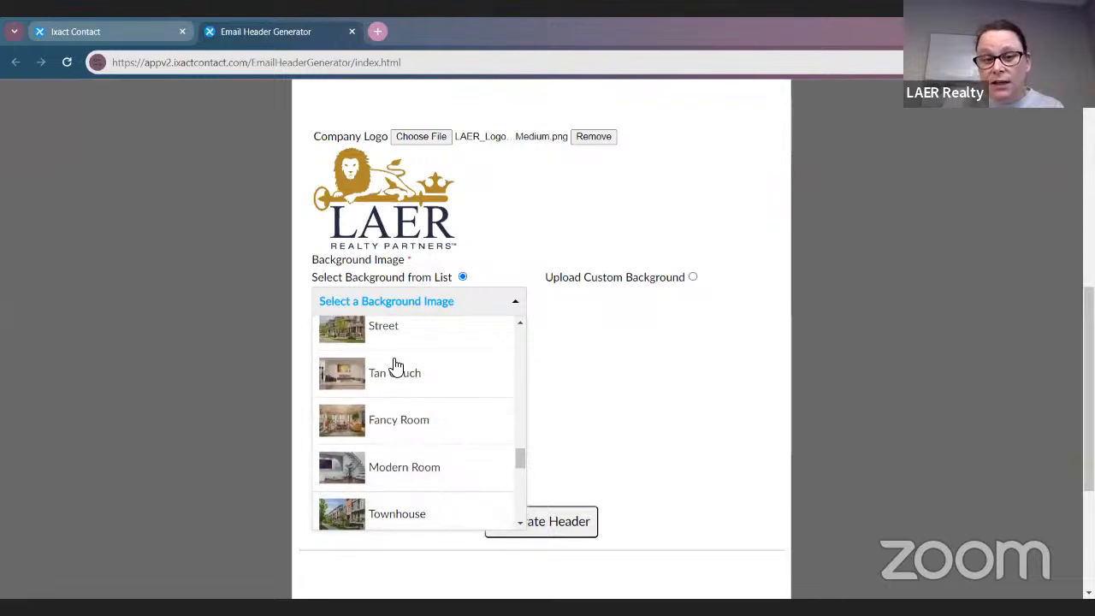
{"action": "scroll", "coordinate": [396, 366], "scroll_direction": "up", "scroll_amount": 3}
{"action": "left_click", "coordinate": [420, 434]}
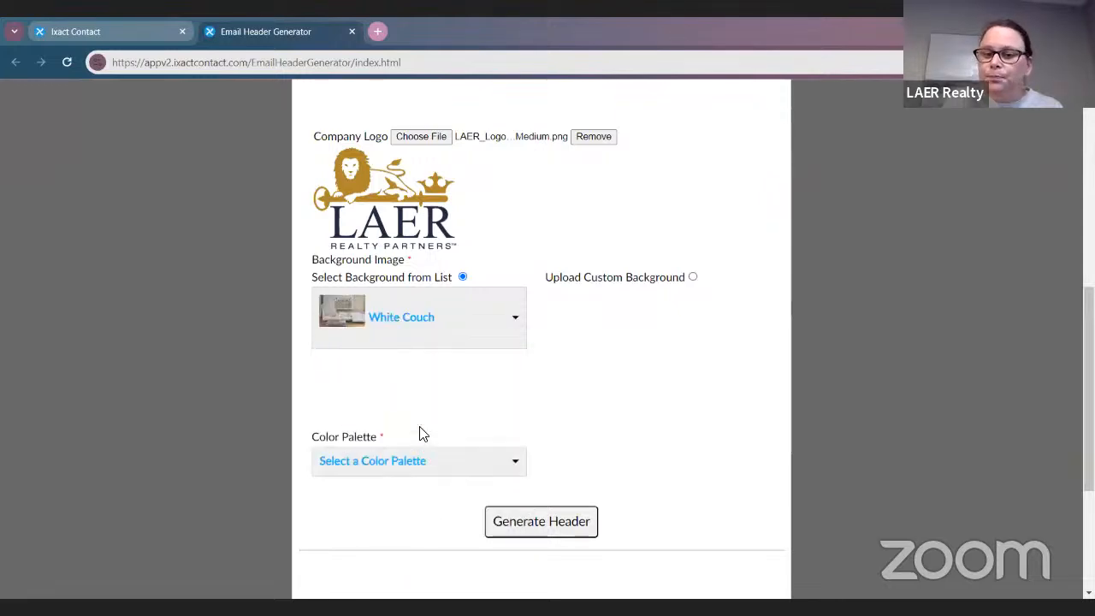
{"action": "scroll", "coordinate": [589, 459], "scroll_direction": "up", "scroll_amount": 5}
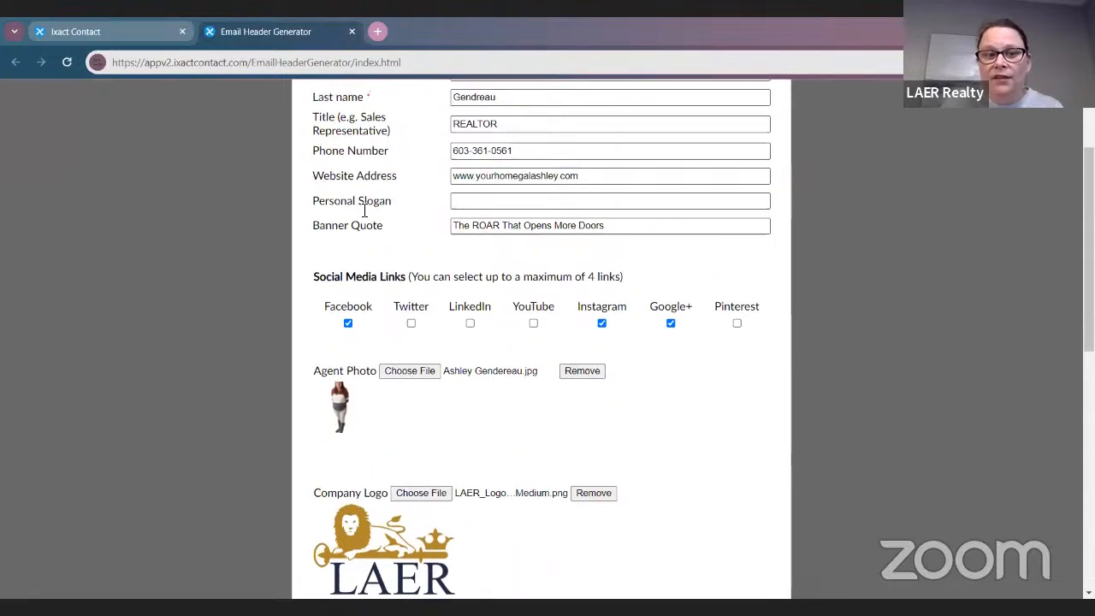
Pick Ocean Sky from the Color Palette dropdown
{"action": "scroll", "coordinate": [610, 318], "scroll_direction": "down", "scroll_amount": 4}
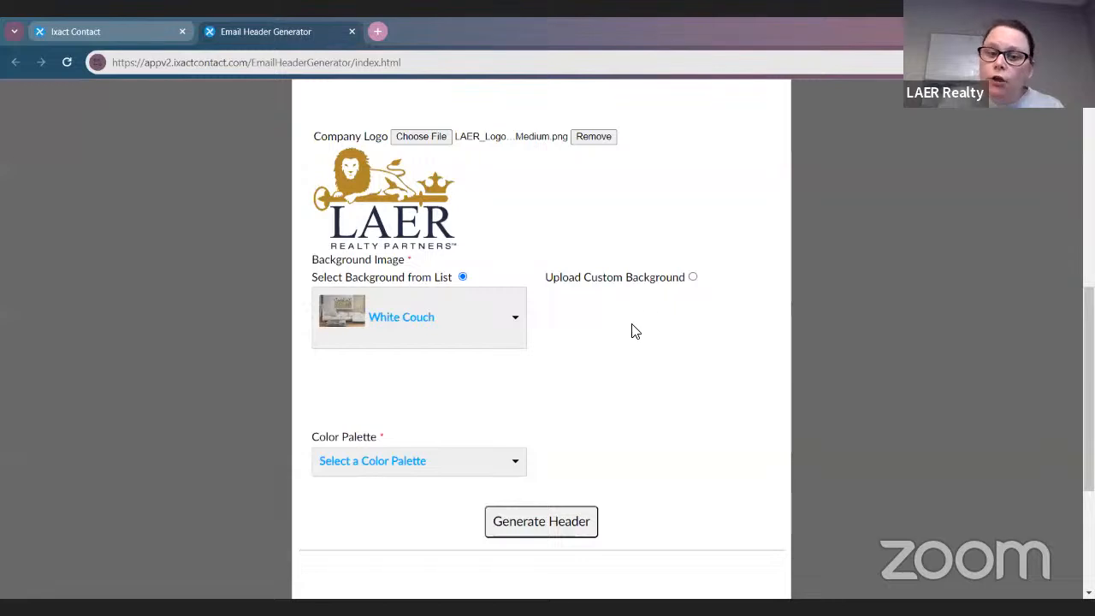
{"action": "scroll", "coordinate": [599, 335], "scroll_direction": "down", "scroll_amount": 2}
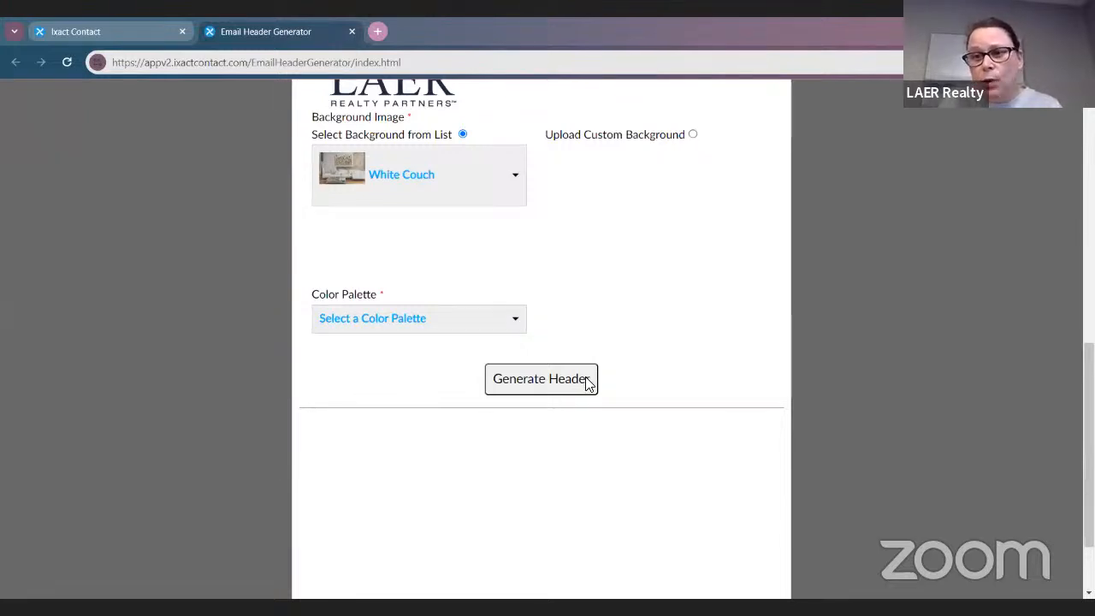
{"action": "left_click", "coordinate": [422, 323]}
{"action": "scroll", "coordinate": [445, 411], "scroll_direction": "down", "scroll_amount": 1}
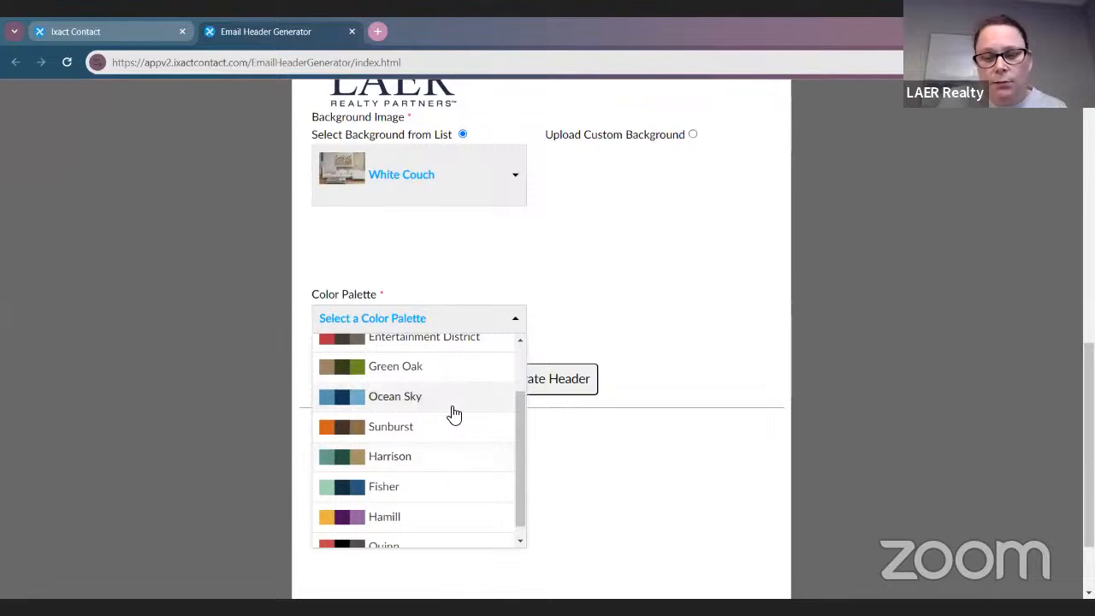
{"action": "left_click", "coordinate": [453, 402]}
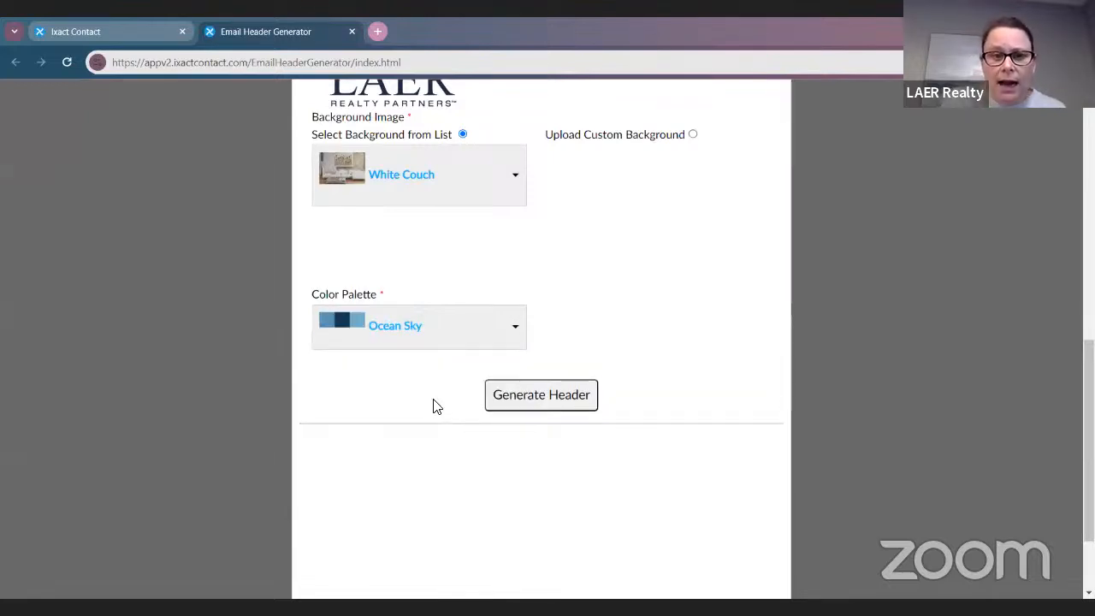
{"action": "scroll", "coordinate": [434, 406], "scroll_direction": "up", "scroll_amount": 1}
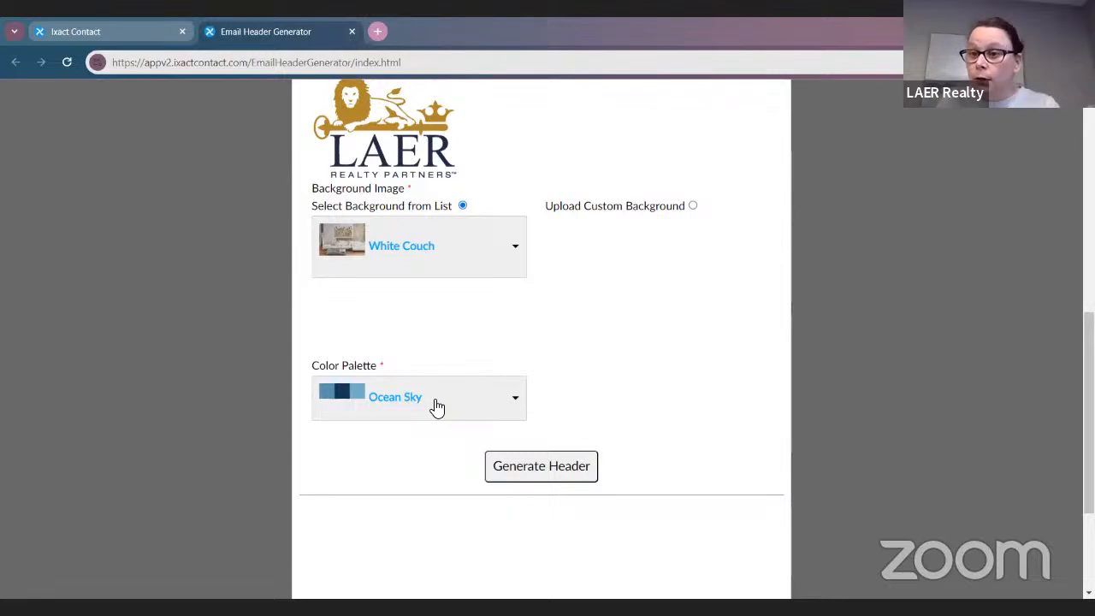
{"action": "scroll", "coordinate": [436, 406], "scroll_direction": "down", "scroll_amount": 1}
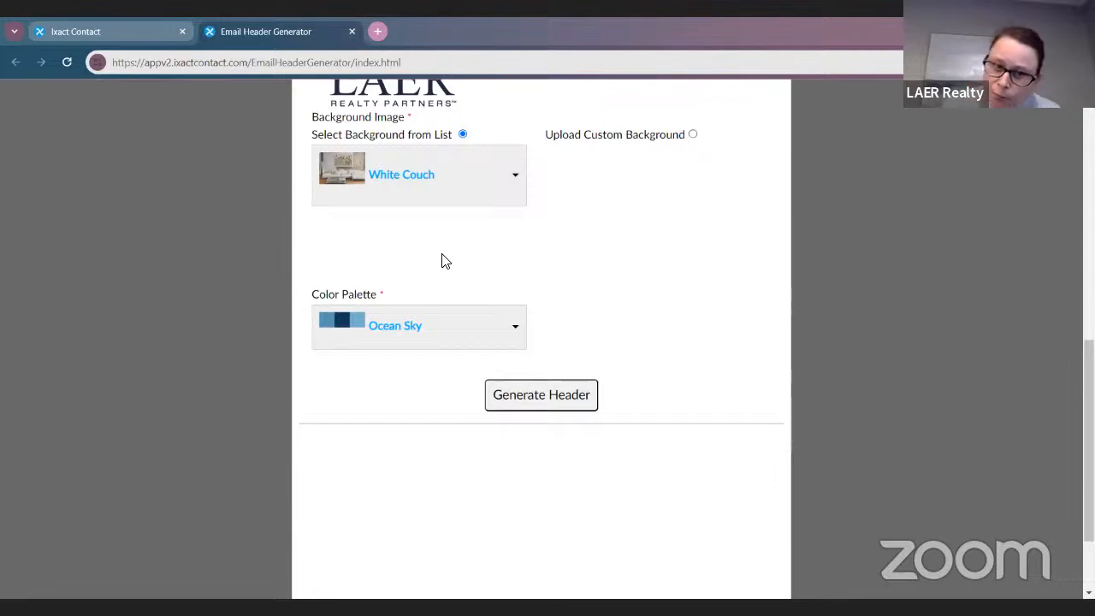
{"action": "scroll", "coordinate": [469, 281], "scroll_direction": "up", "scroll_amount": 8}
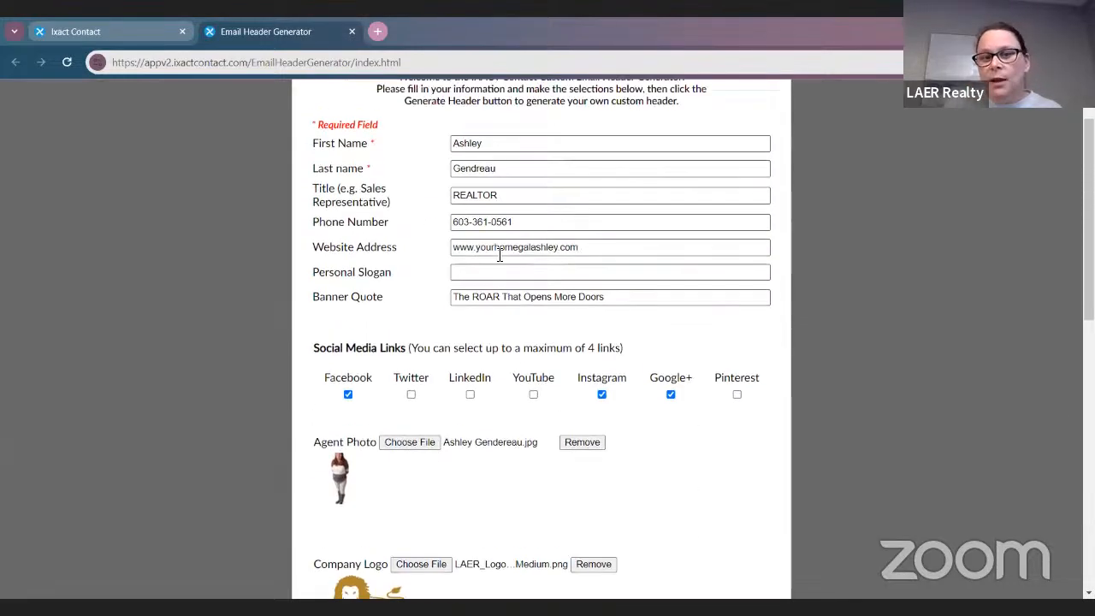
Generate the header and review the White Couch, ROAR quote, Ocean Sky and LAER logo preview
{"action": "scroll", "coordinate": [506, 399], "scroll_direction": "down", "scroll_amount": 4}
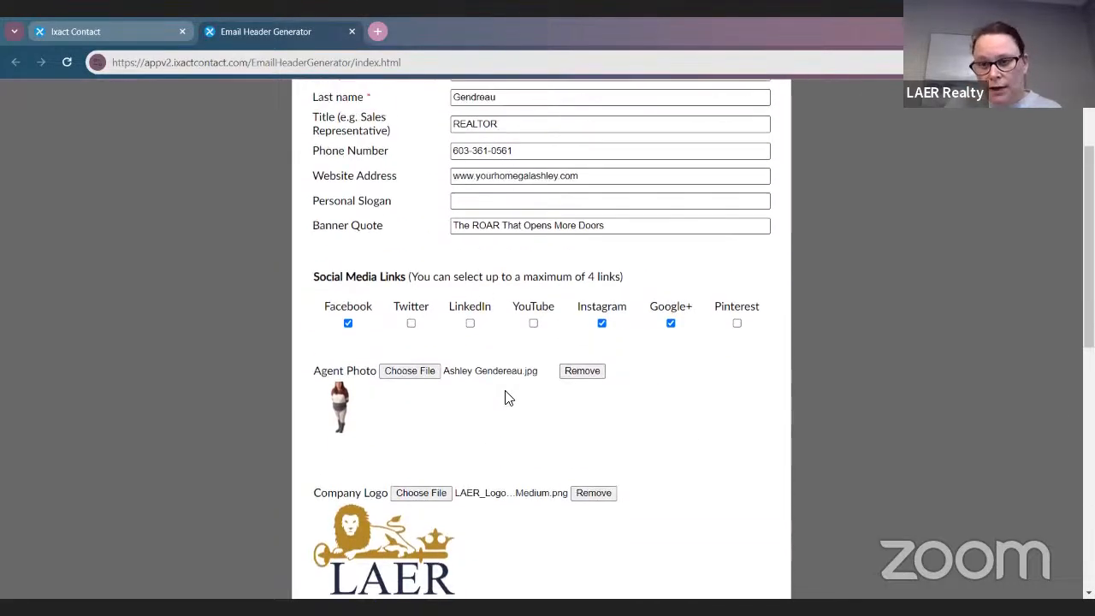
{"action": "scroll", "coordinate": [817, 376], "scroll_direction": "down", "scroll_amount": 4}
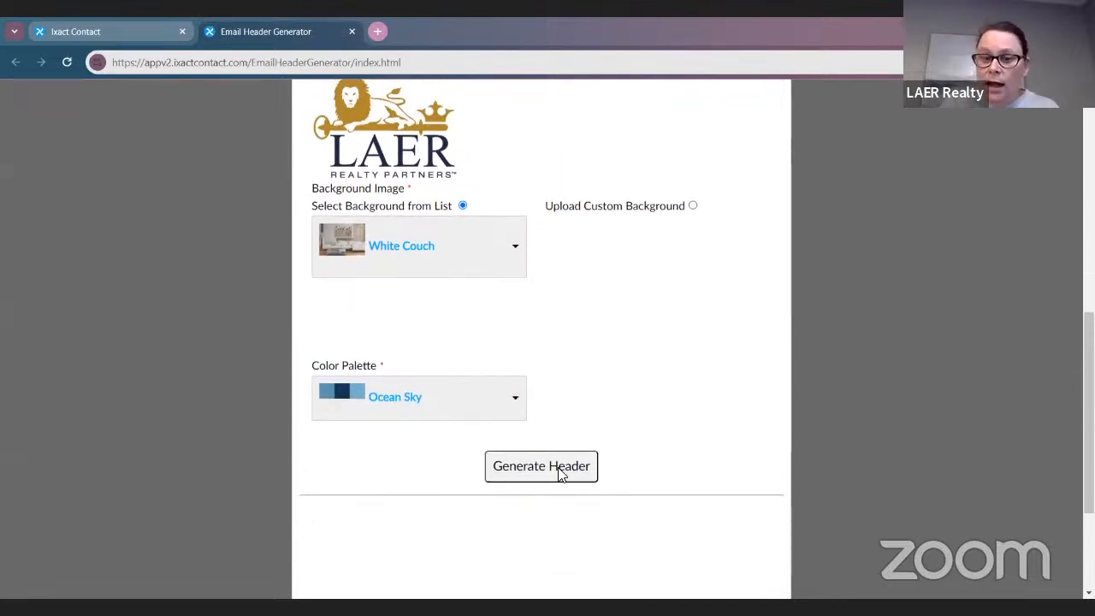
{"action": "left_click", "coordinate": [560, 470]}
{"action": "scroll", "coordinate": [671, 487], "scroll_direction": "down", "scroll_amount": 2}
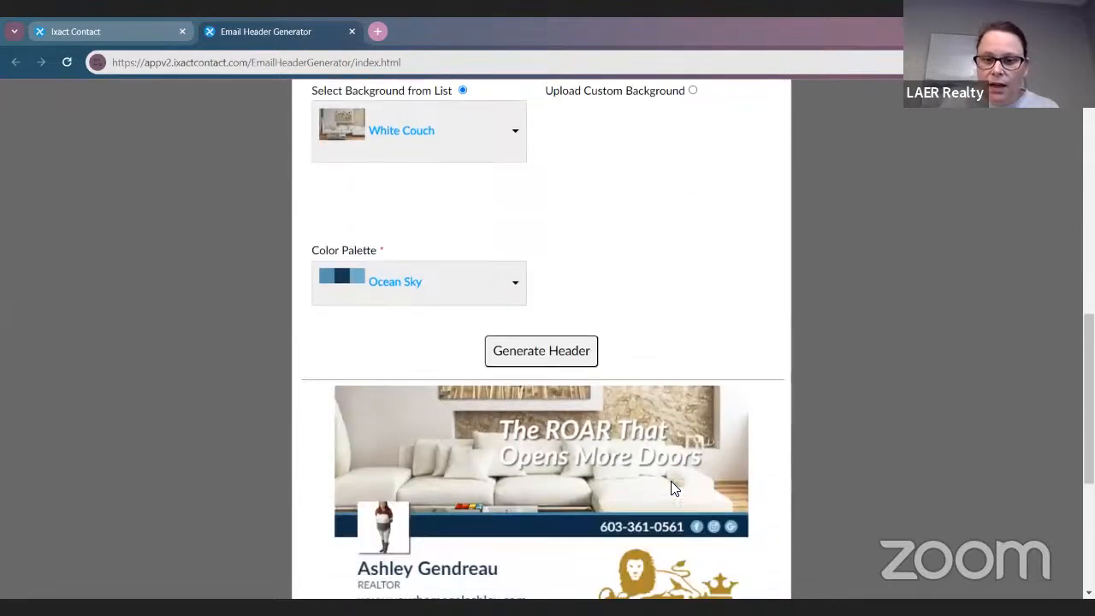
{"action": "scroll", "coordinate": [670, 487], "scroll_direction": "down", "scroll_amount": 1}
{"action": "scroll", "coordinate": [421, 462], "scroll_direction": "down", "scroll_amount": 1}
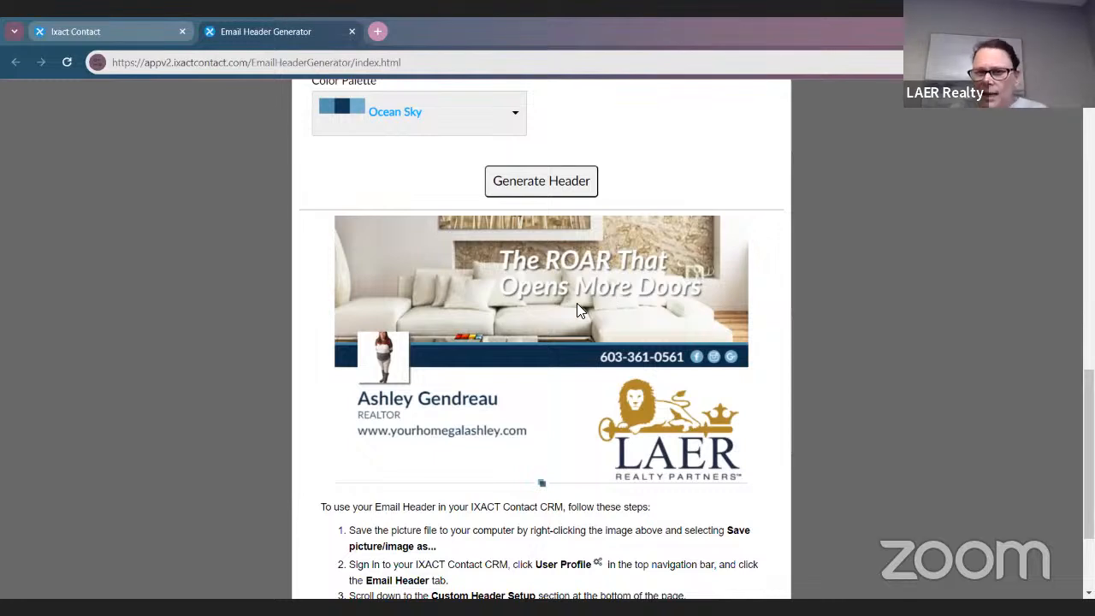
{"action": "scroll", "coordinate": [576, 302], "scroll_direction": "up", "scroll_amount": 1}
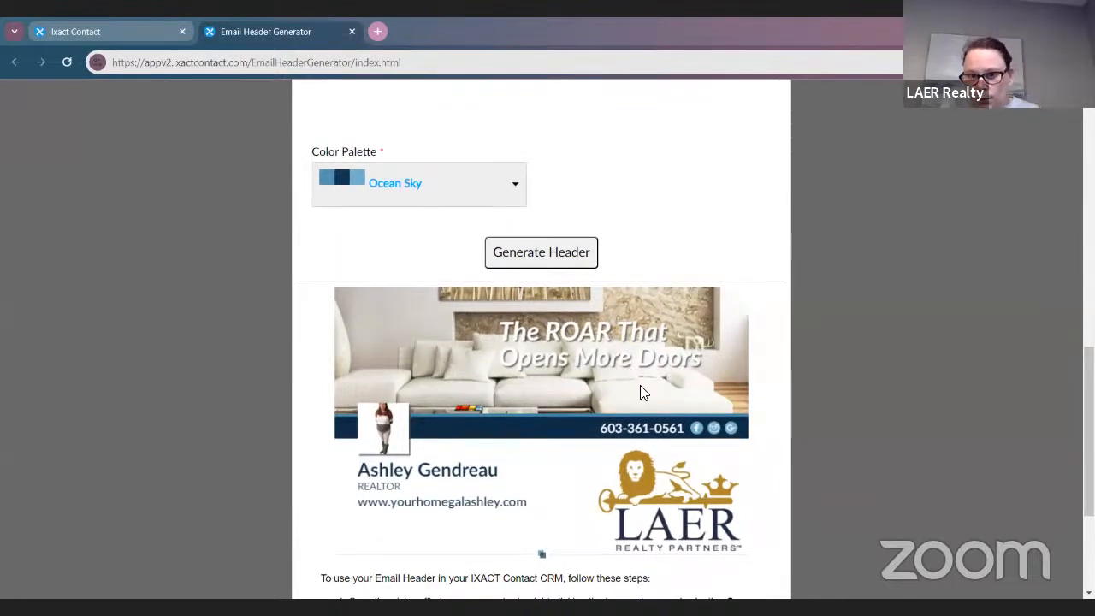
{"action": "scroll", "coordinate": [570, 367], "scroll_direction": "up", "scroll_amount": 3}
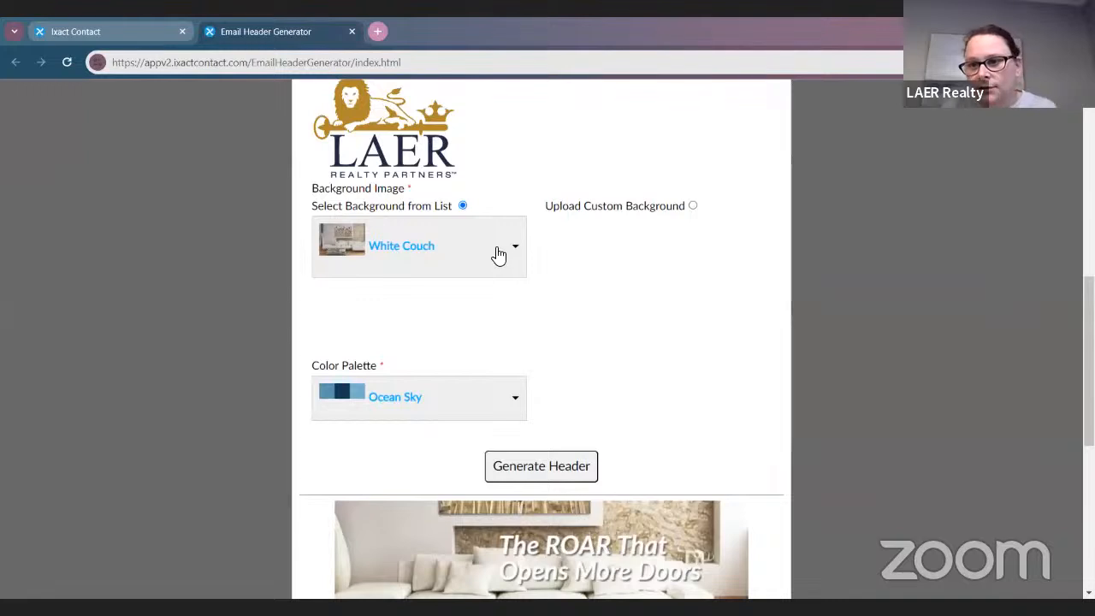
{"action": "scroll", "coordinate": [876, 501], "scroll_direction": "down", "scroll_amount": 2}
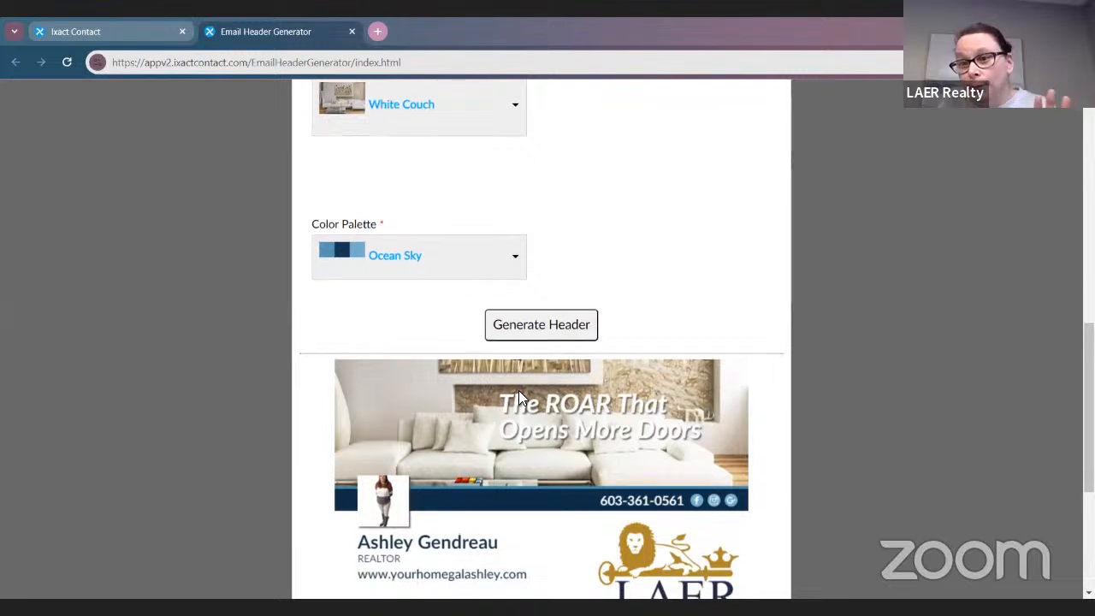
{"action": "scroll", "coordinate": [496, 351], "scroll_direction": "up", "scroll_amount": 2}
{"action": "left_click", "coordinate": [422, 268]}
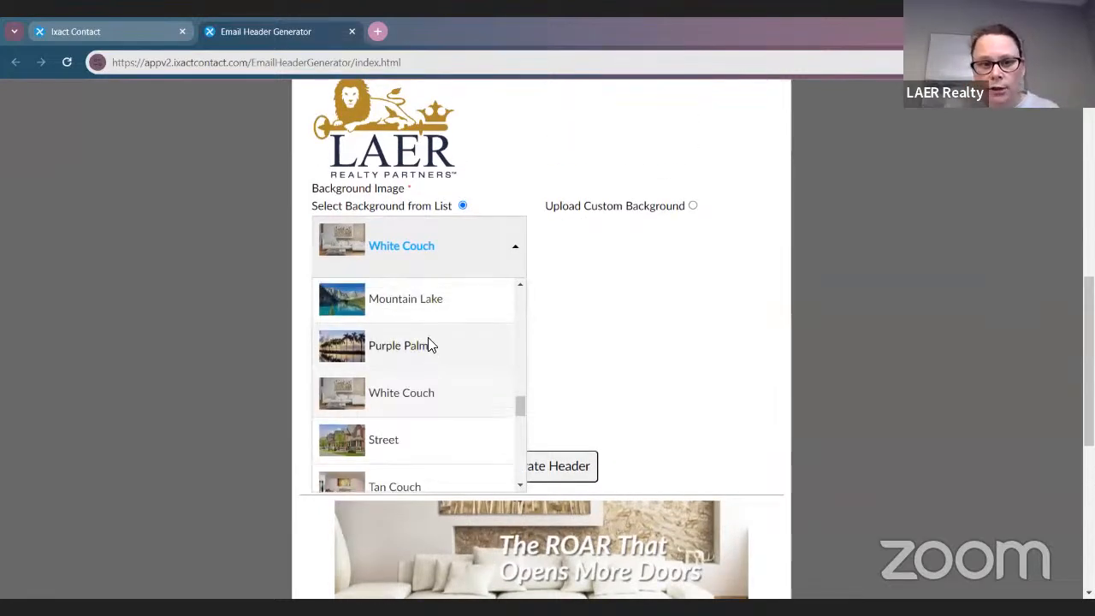
Switch the header background image to Sunset Beach and review the updated preview
{"action": "scroll", "coordinate": [430, 347], "scroll_direction": "up", "scroll_amount": 3}
{"action": "left_click", "coordinate": [402, 364]}
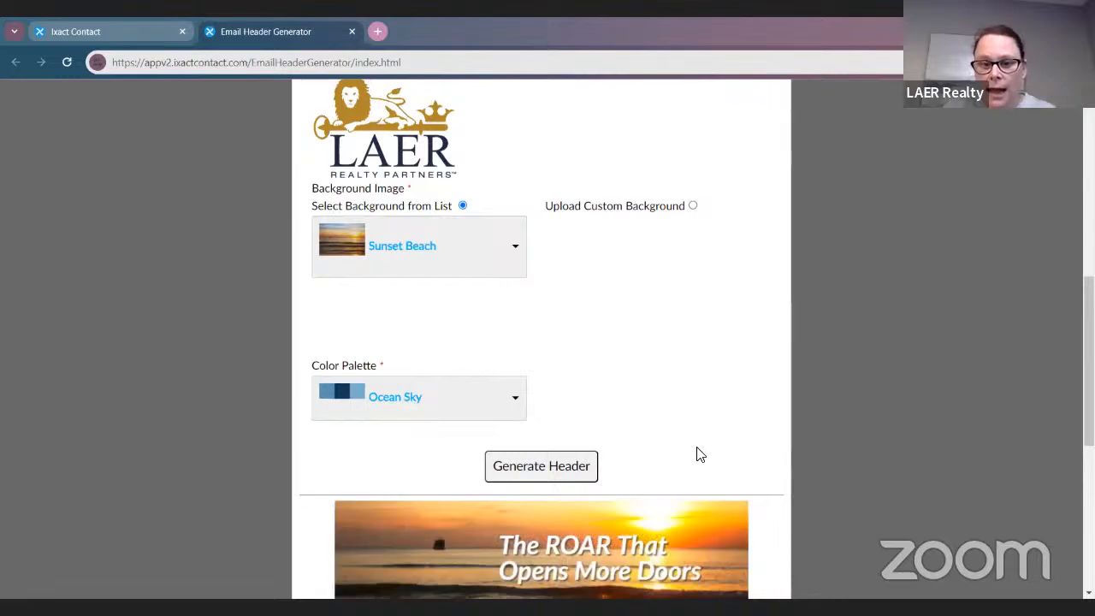
{"action": "scroll", "coordinate": [701, 456], "scroll_direction": "down", "scroll_amount": 3}
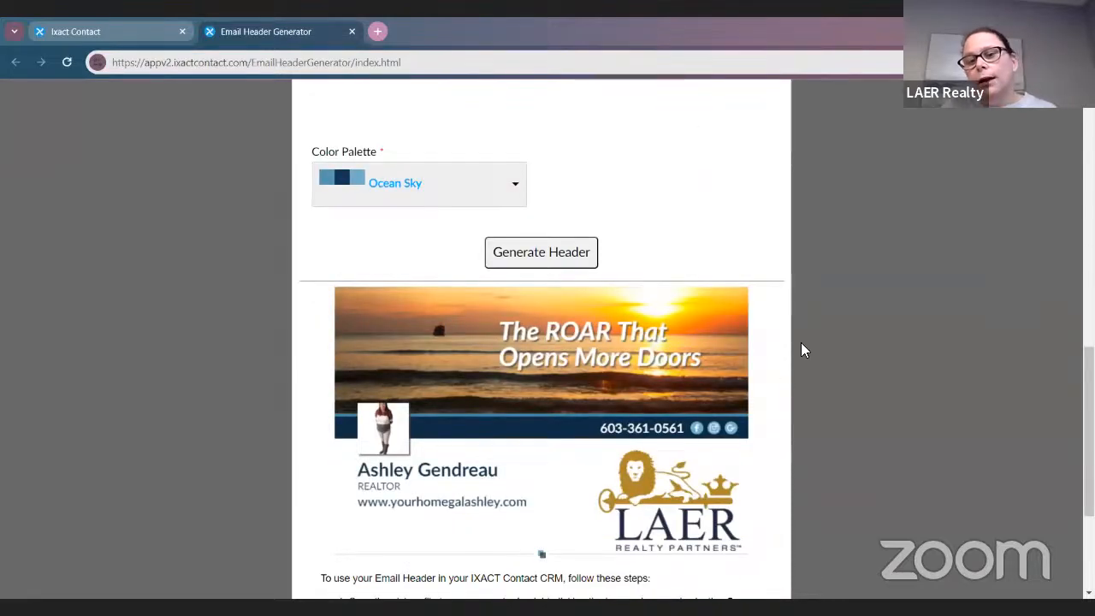
{"action": "scroll", "coordinate": [696, 387], "scroll_direction": "down", "scroll_amount": 5}
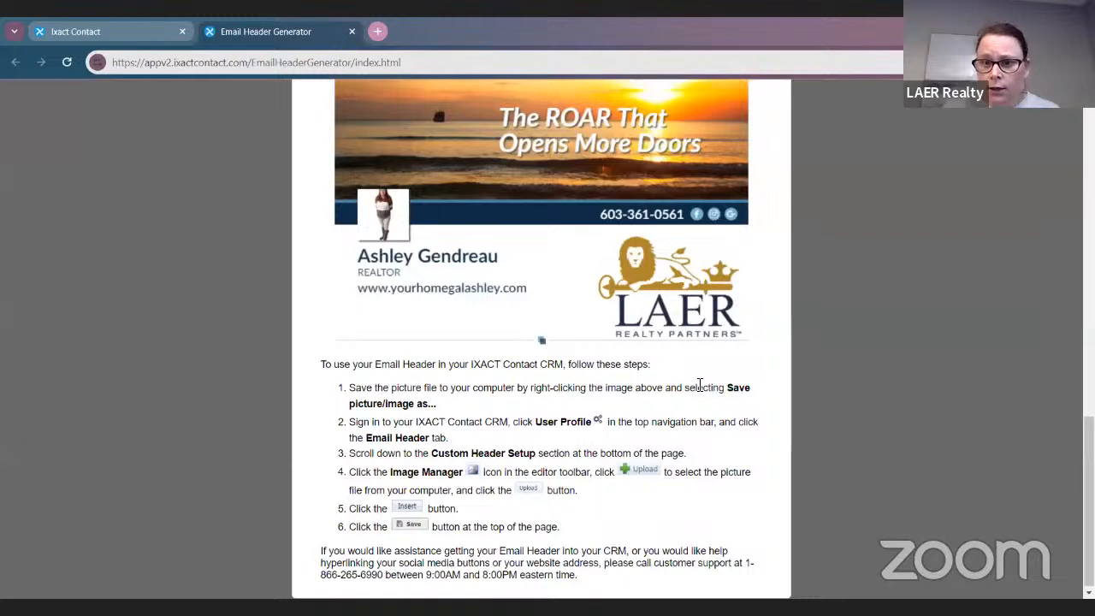
{"action": "scroll", "coordinate": [703, 384], "scroll_direction": "down", "scroll_amount": 1}
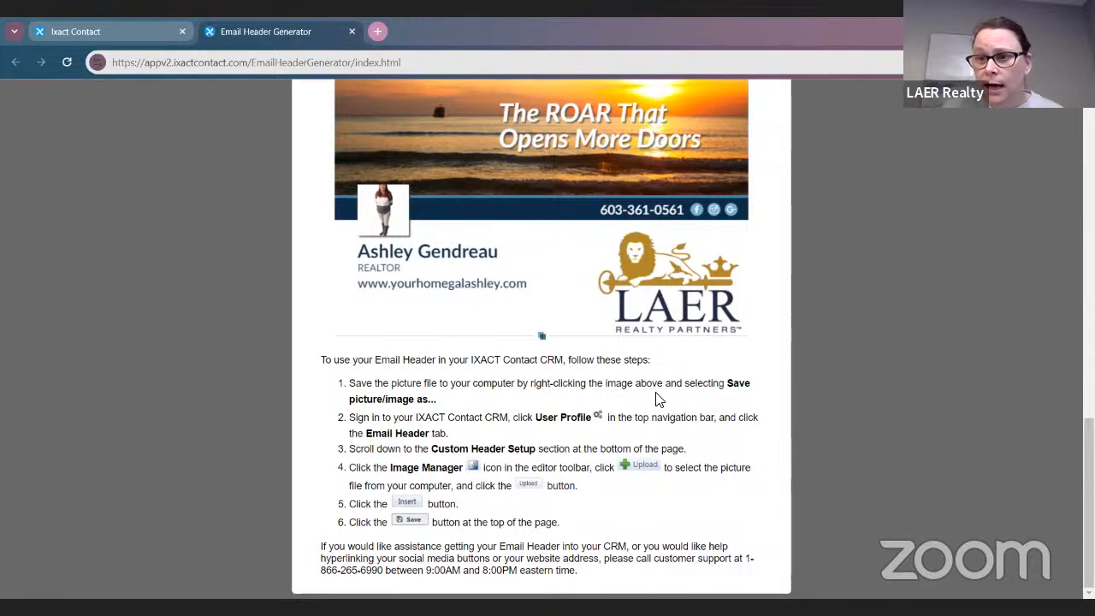
{"action": "scroll", "coordinate": [659, 399], "scroll_direction": "up", "scroll_amount": 1}
Save the generated header image to Downloads as 'IXACT Header Updated'
{"action": "right_click", "coordinate": [643, 369]}
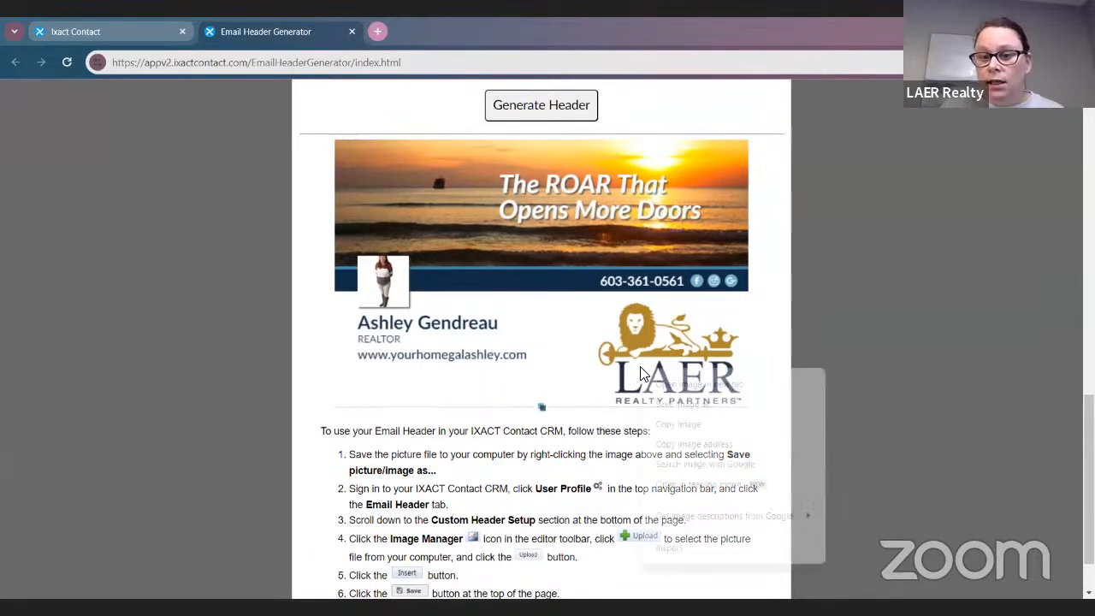
{"action": "left_click", "coordinate": [684, 404]}
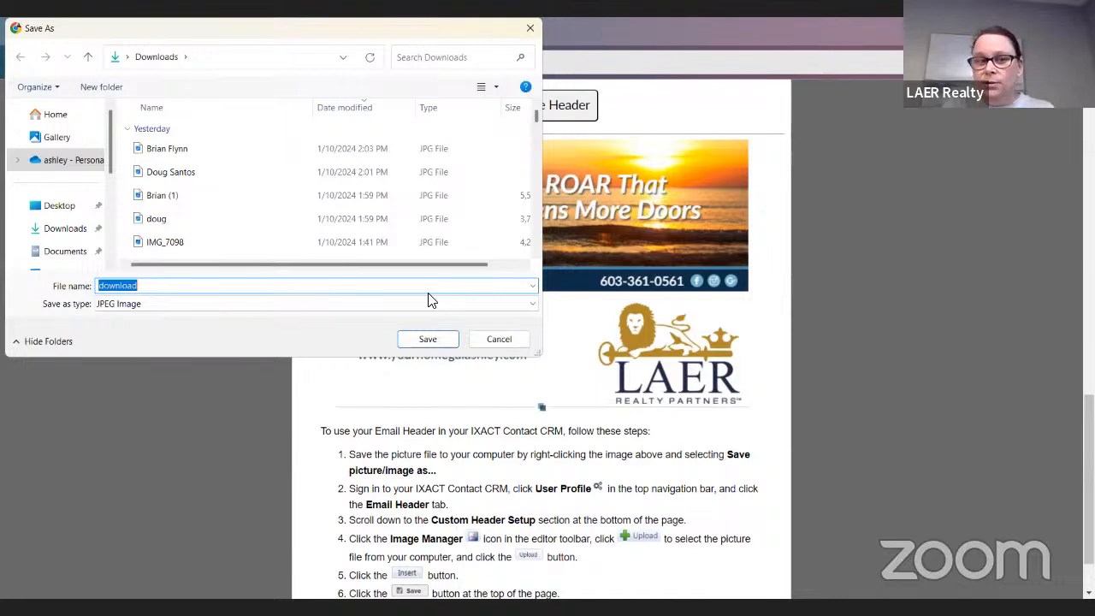
{"action": "key", "text": "BackSpace"}
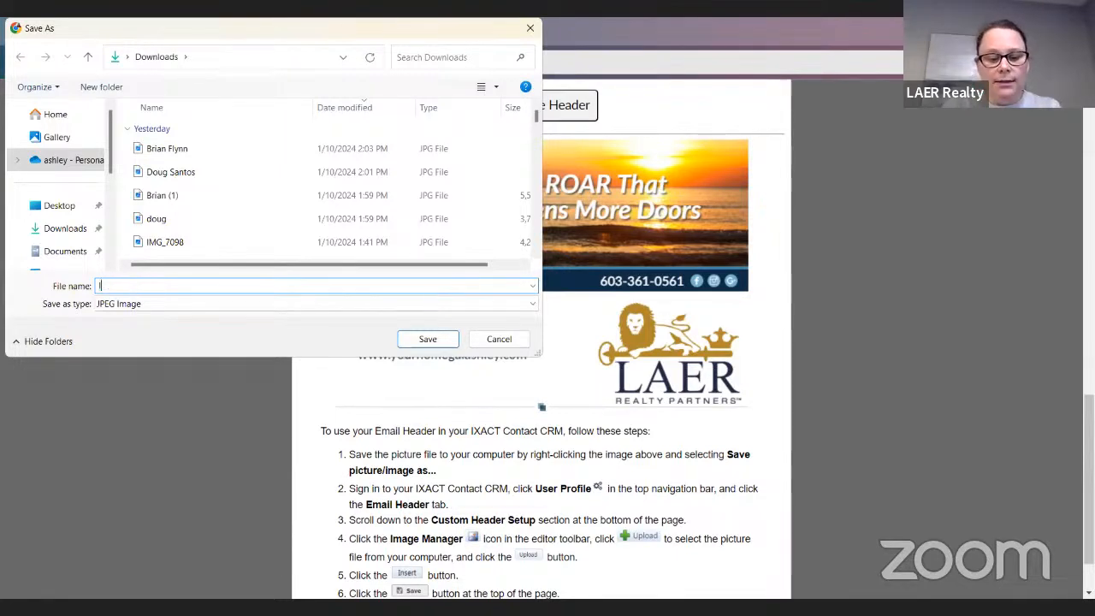
{"action": "type", "text": "IXACT"}
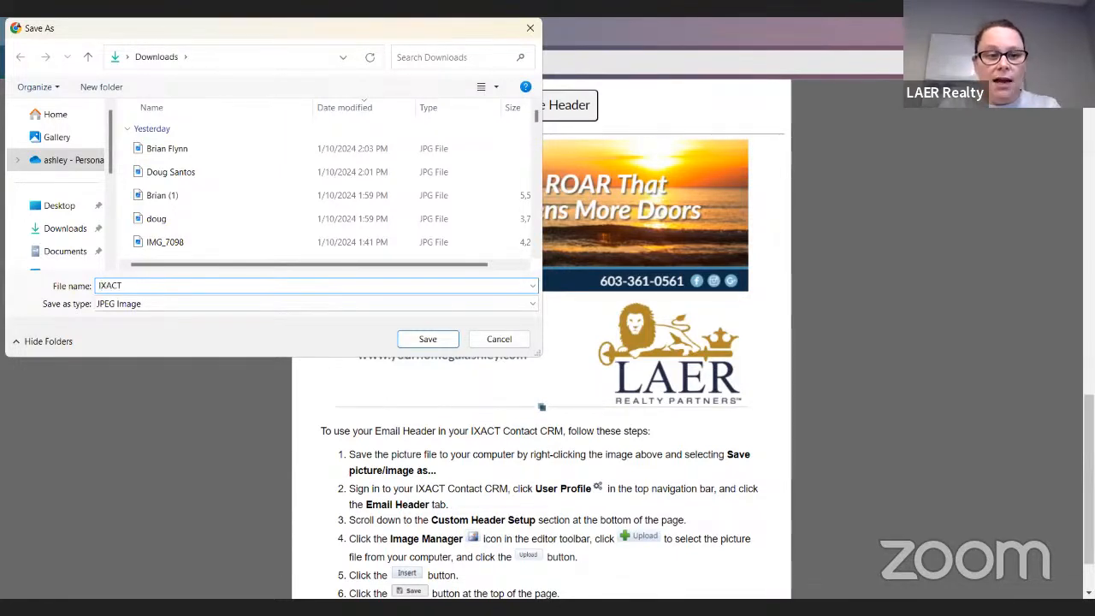
{"action": "type", "text": " Header Udpated"}
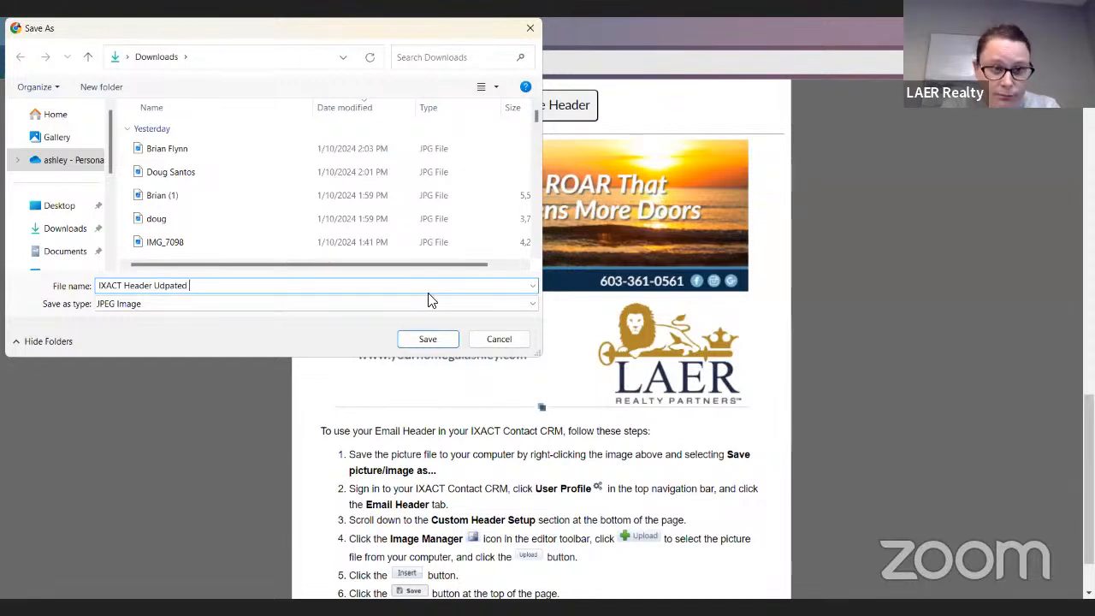
{"action": "key", "text": "BackSpace"}
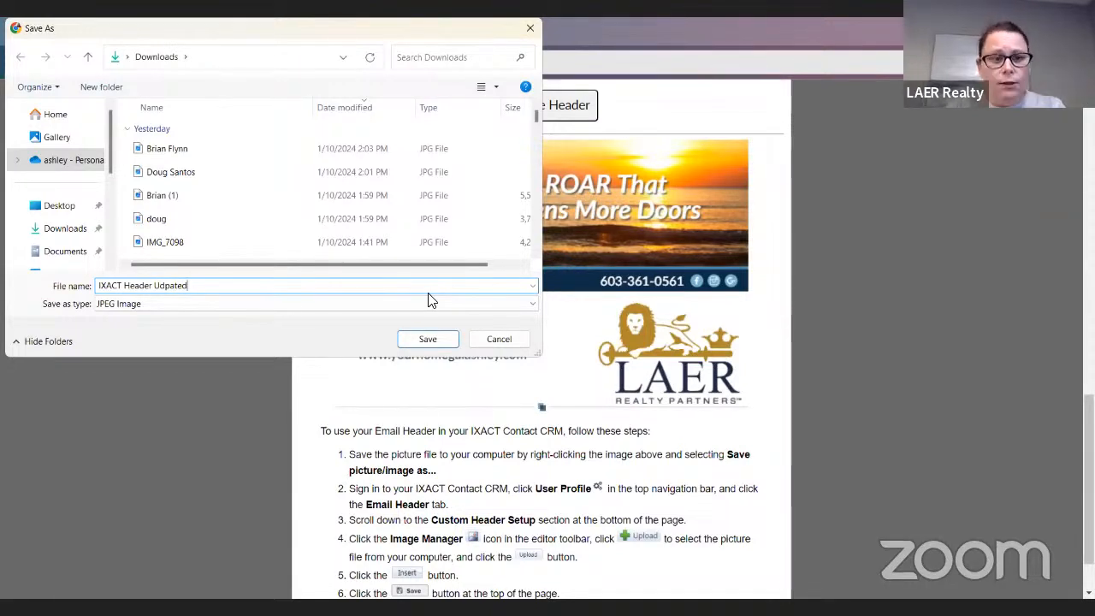
{"action": "type", "text": "pdated"}
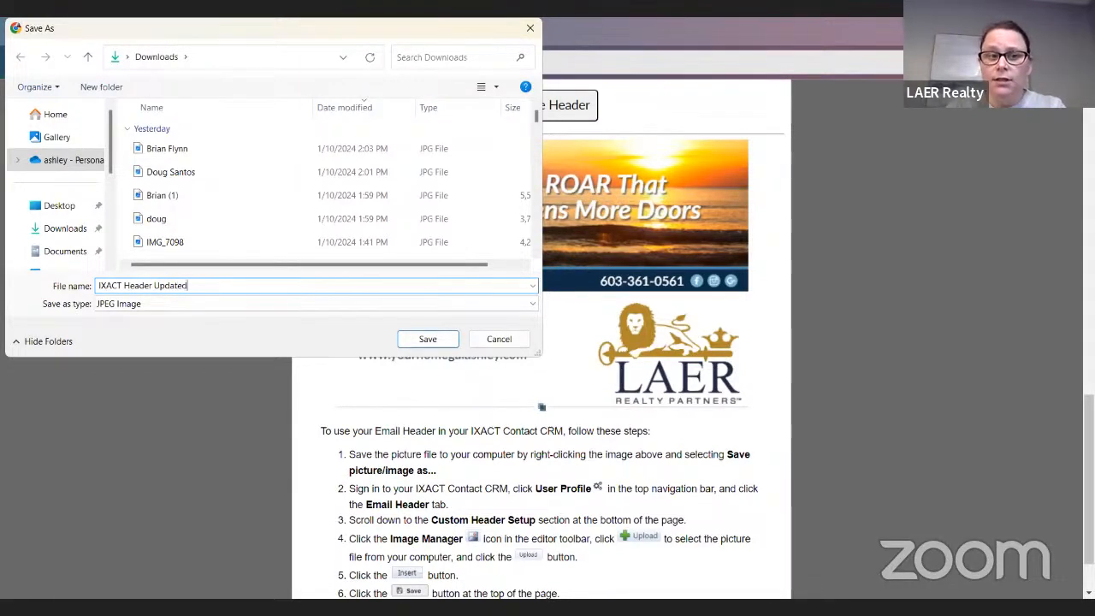
{"action": "left_click", "coordinate": [77, 229]}
{"action": "left_click", "coordinate": [426, 341]}
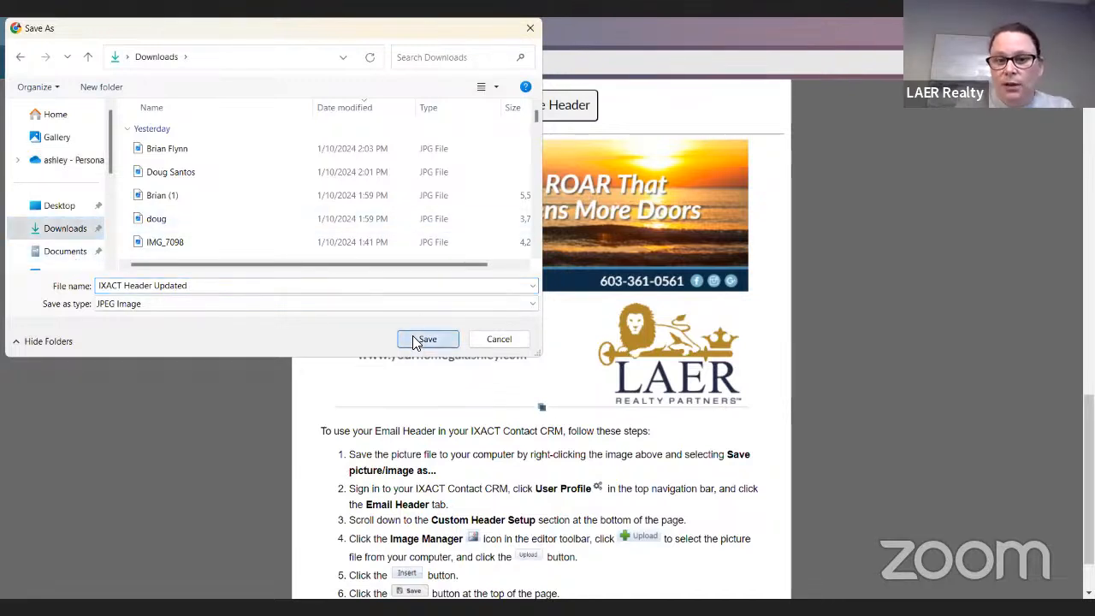
{"action": "scroll", "coordinate": [586, 437], "scroll_direction": "down", "scroll_amount": 1}
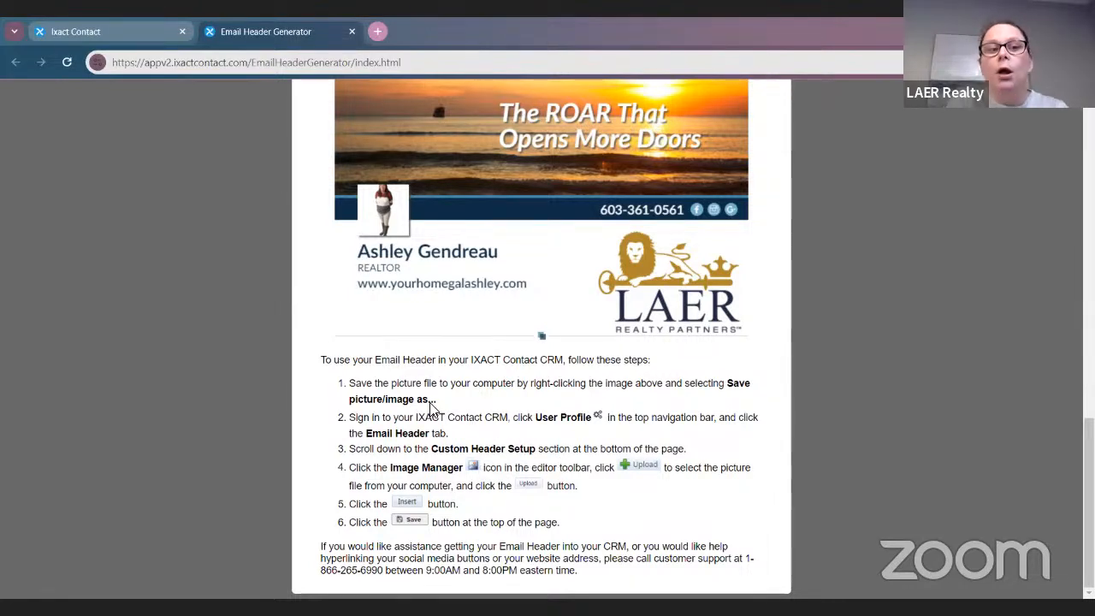
Delete the old mountain-lake image from the Custom Header editor
{"action": "left_click", "coordinate": [71, 31]}
{"action": "scroll", "coordinate": [721, 343], "scroll_direction": "up", "scroll_amount": 3}
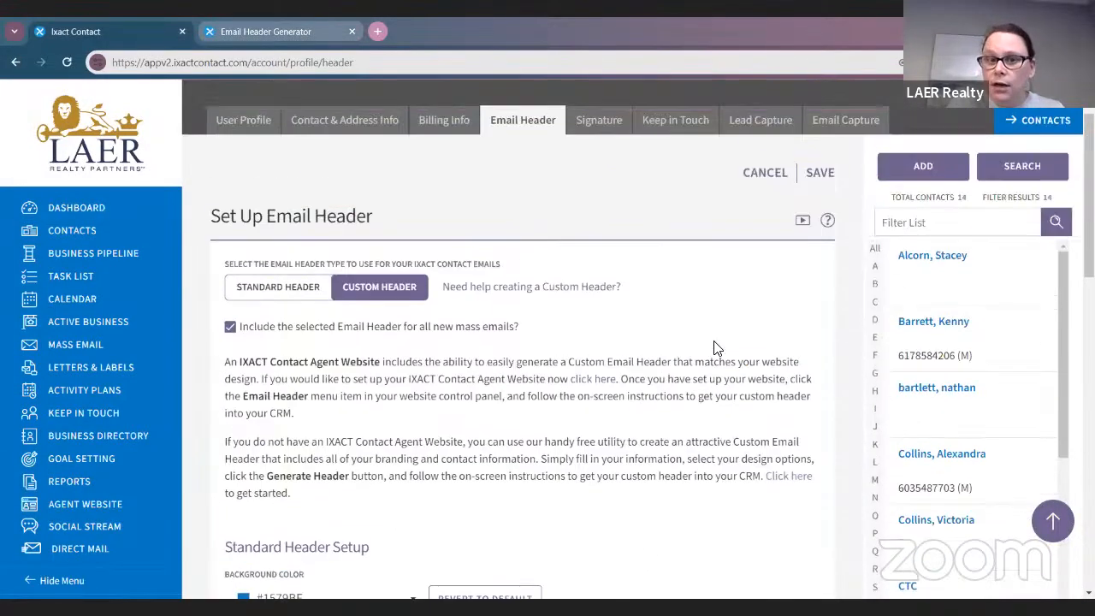
{"action": "scroll", "coordinate": [650, 394], "scroll_direction": "down", "scroll_amount": 8}
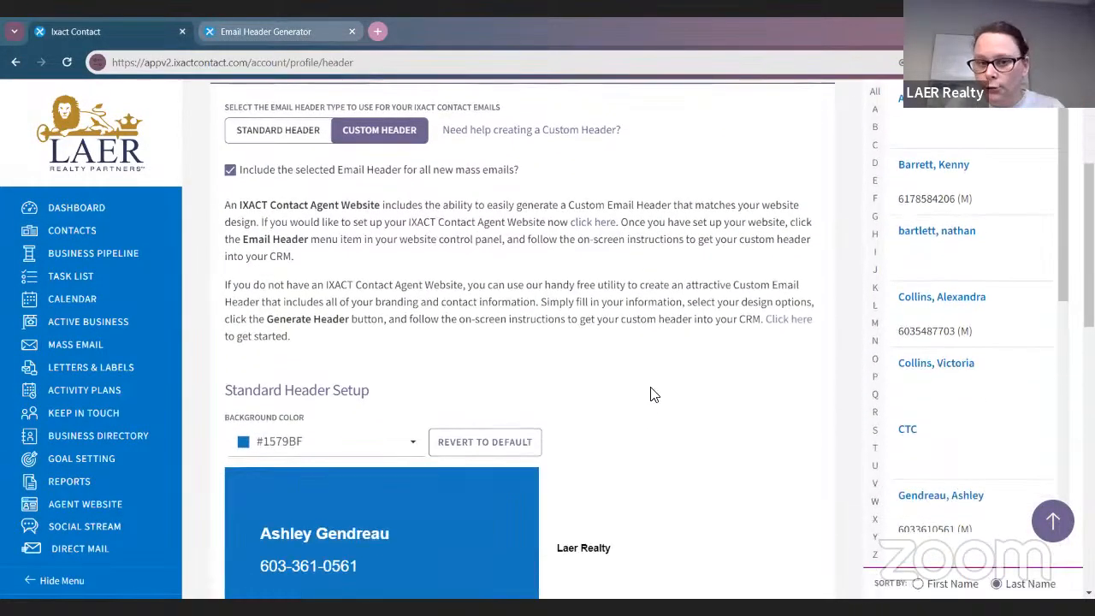
{"action": "scroll", "coordinate": [648, 342], "scroll_direction": "down", "scroll_amount": 3}
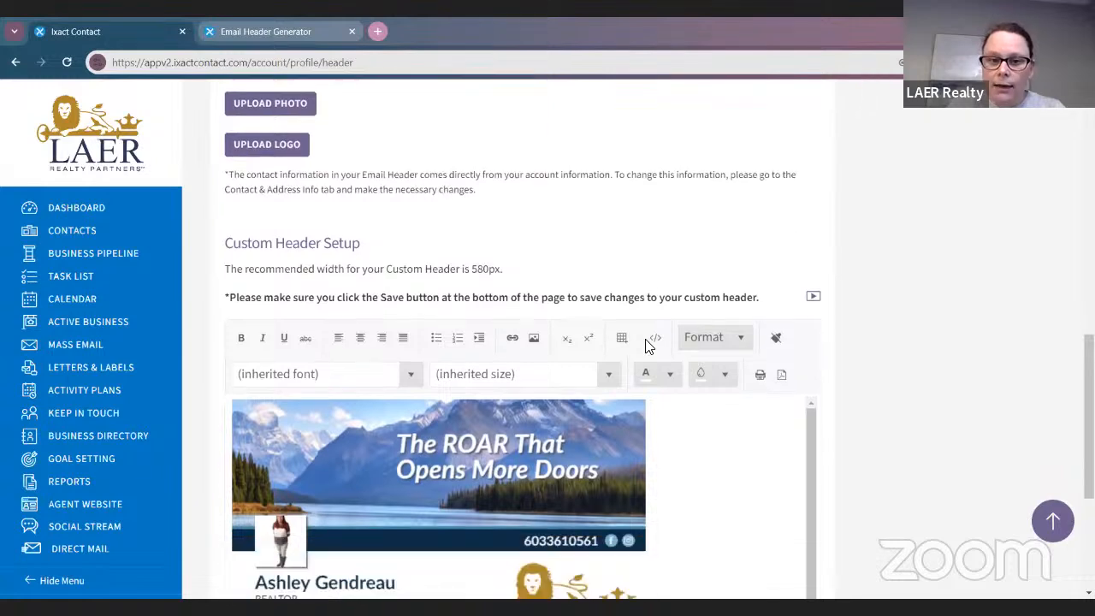
{"action": "key", "text": "BackSpace"}
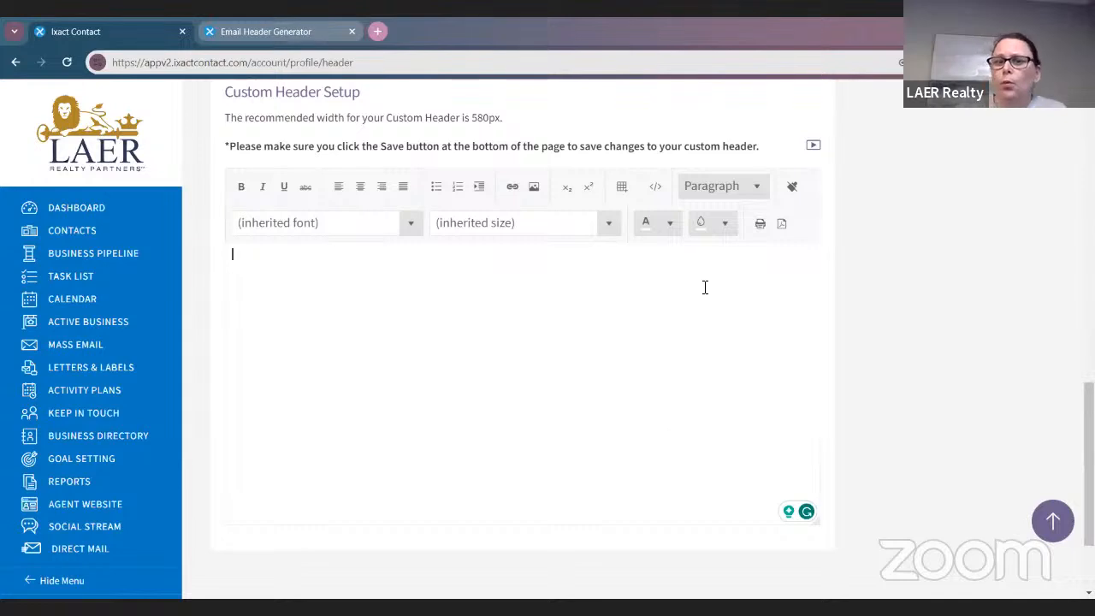
Upload 'IXACT Header Updated' and insert the 208.84 KB image into the custom header
{"action": "left_click", "coordinate": [532, 188]}
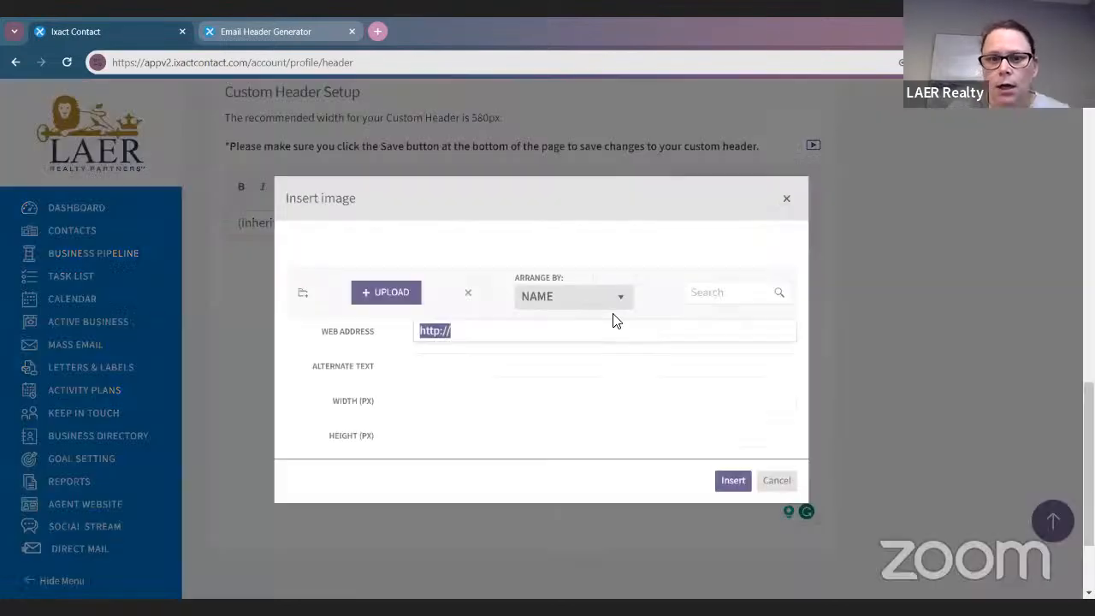
{"action": "left_click", "coordinate": [390, 293]}
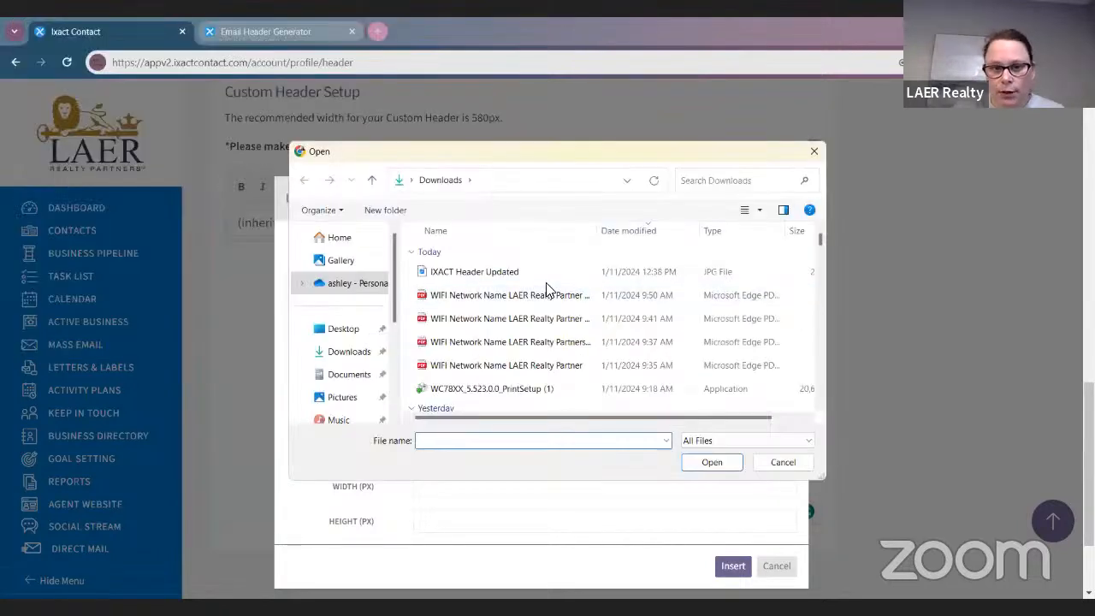
{"action": "double_click", "coordinate": [540, 273]}
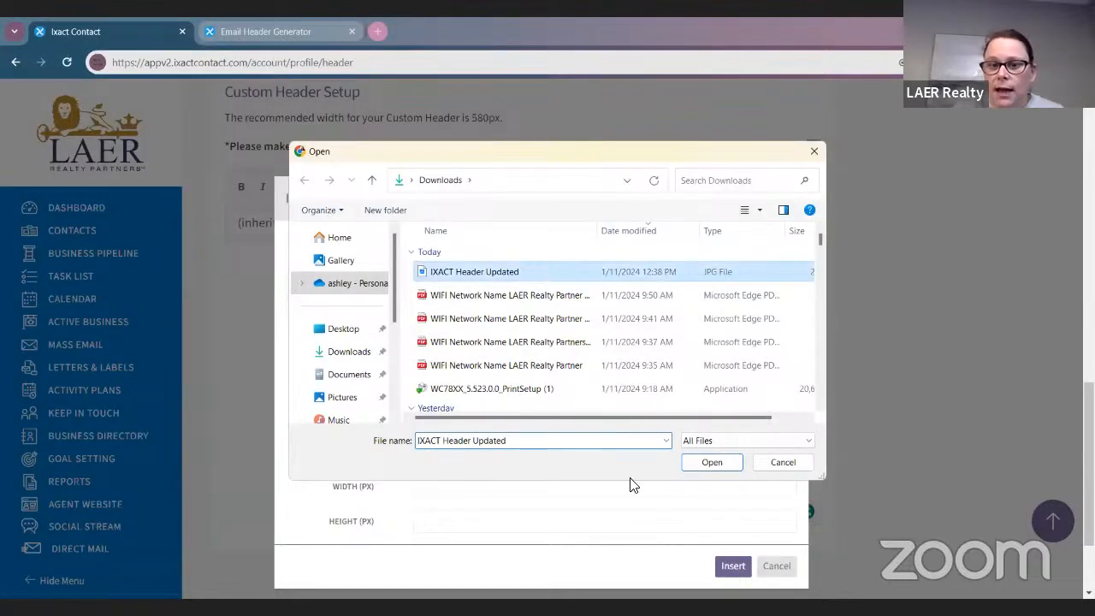
{"action": "scroll", "coordinate": [630, 487], "scroll_direction": "down", "scroll_amount": 1}
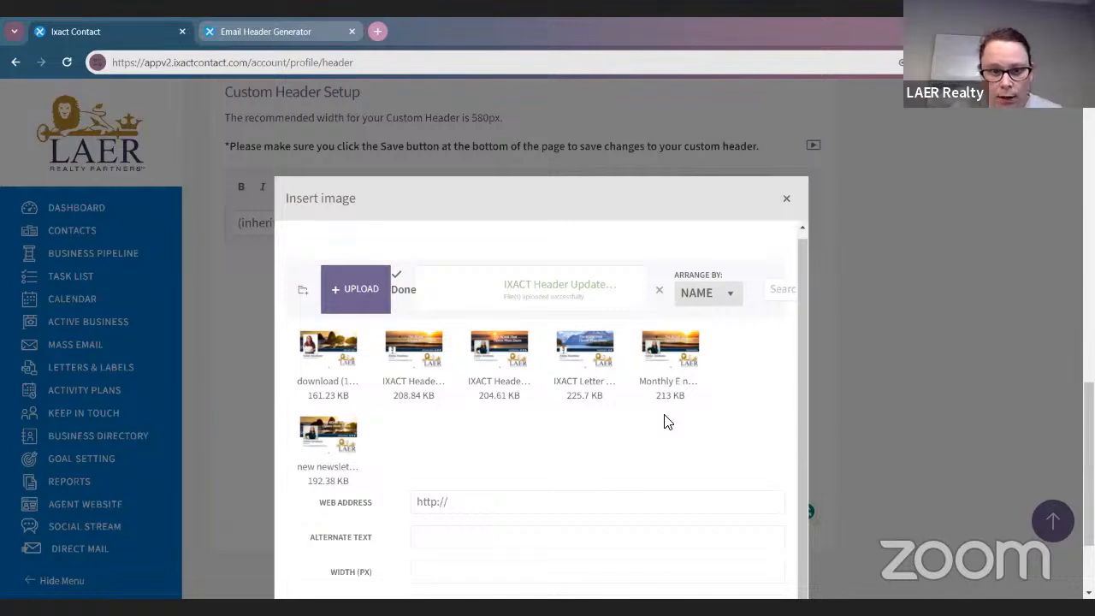
{"action": "left_click", "coordinate": [406, 364]}
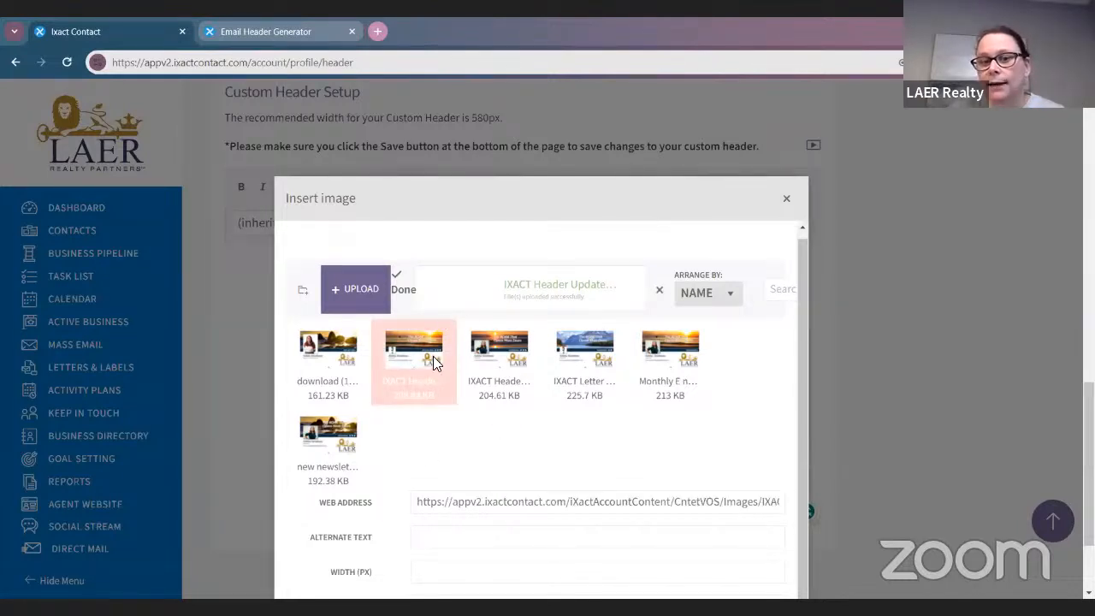
{"action": "scroll", "coordinate": [624, 436], "scroll_direction": "down", "scroll_amount": 3}
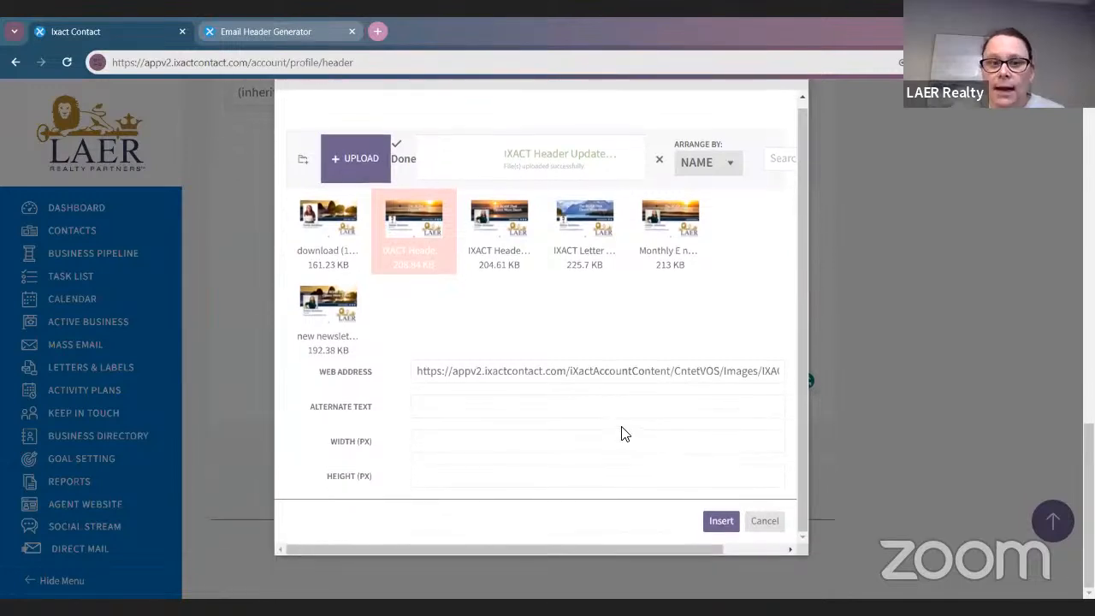
{"action": "left_click", "coordinate": [718, 520]}
{"action": "scroll", "coordinate": [641, 428], "scroll_direction": "up", "scroll_amount": 1}
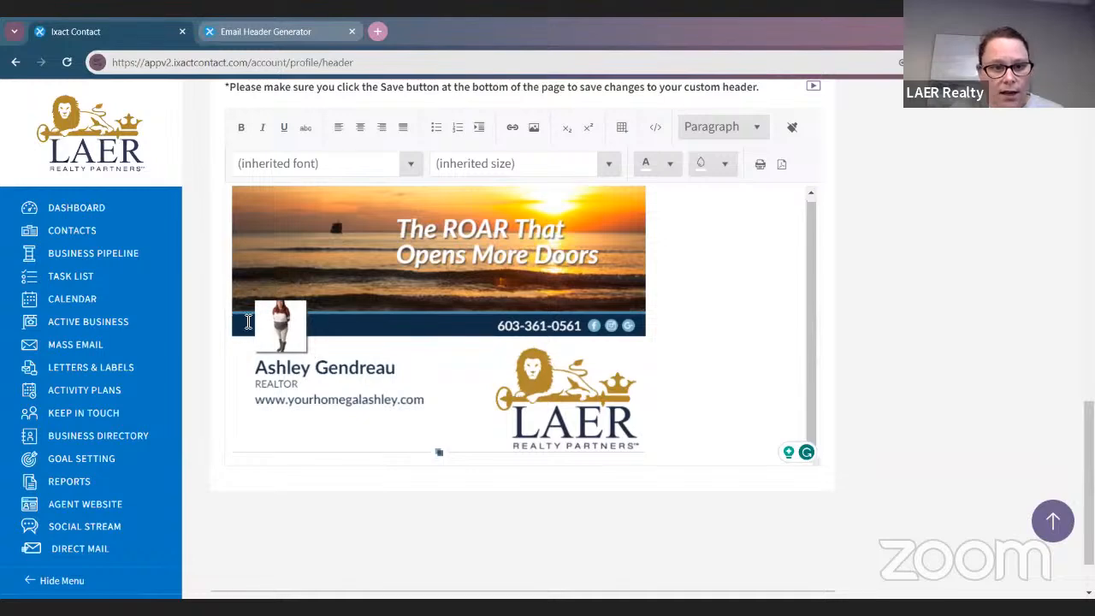
{"action": "scroll", "coordinate": [752, 416], "scroll_direction": "up", "scroll_amount": 8}
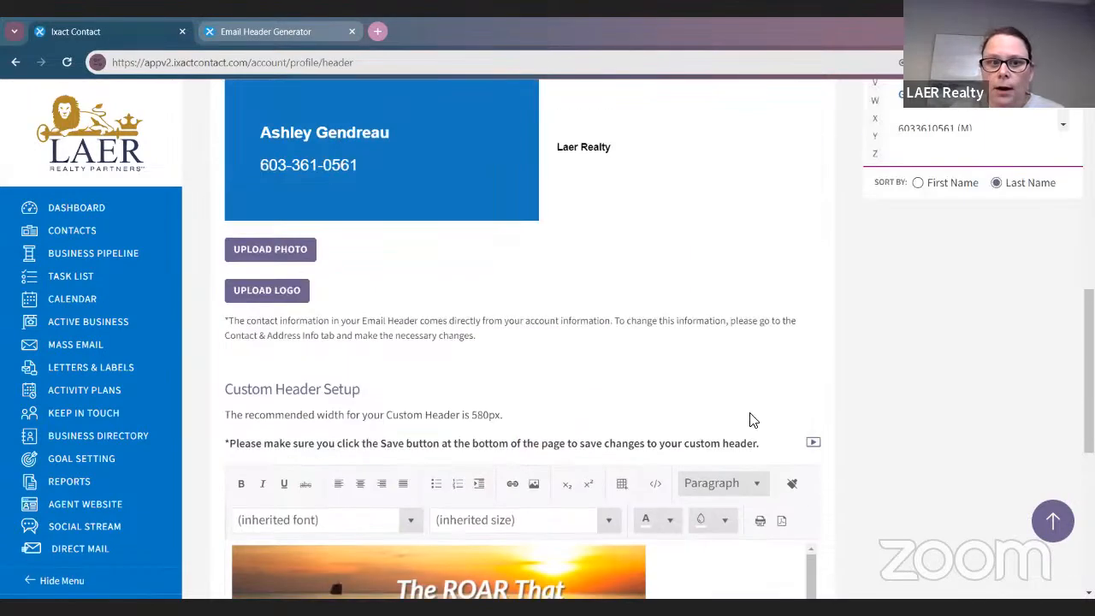
{"action": "scroll", "coordinate": [560, 411], "scroll_direction": "down", "scroll_amount": 1}
{"action": "left_click", "coordinate": [305, 389]}
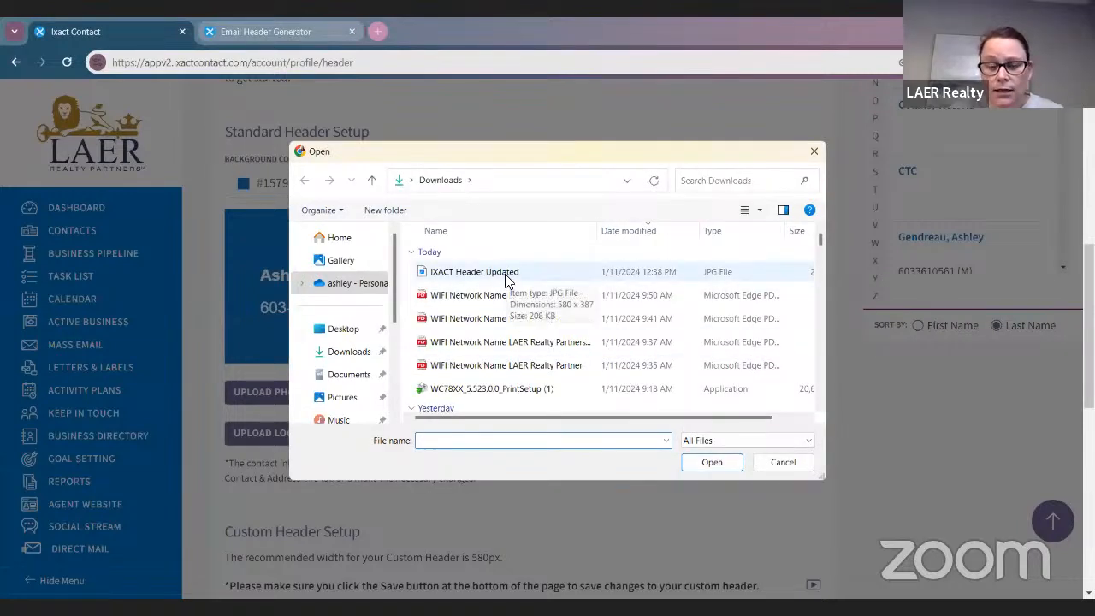
{"action": "left_click", "coordinate": [505, 274]}
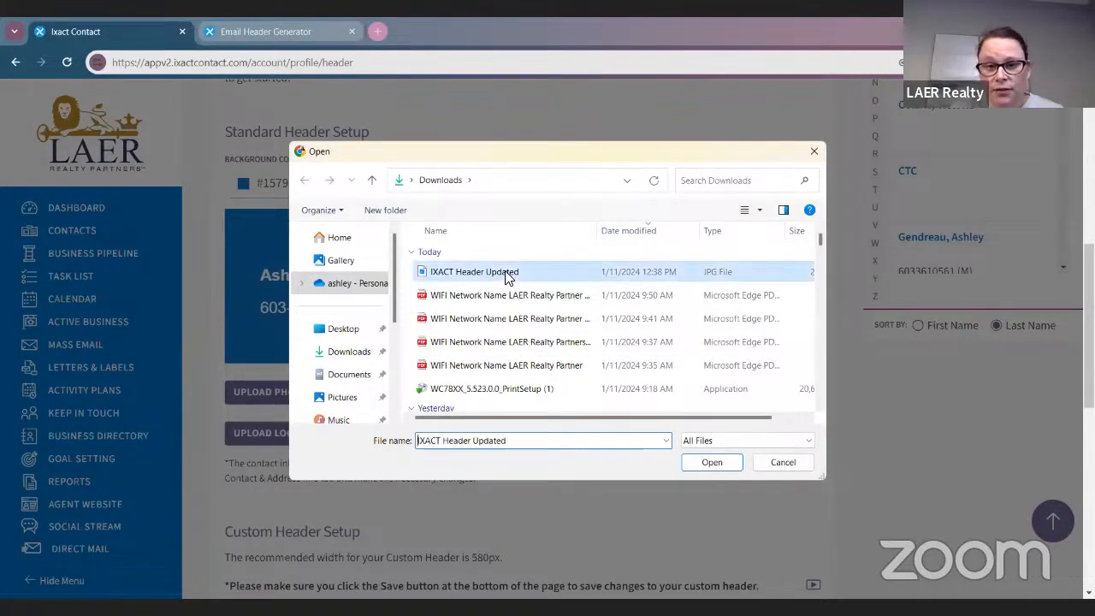
{"action": "left_click", "coordinate": [719, 463]}
{"action": "left_click", "coordinate": [703, 462]}
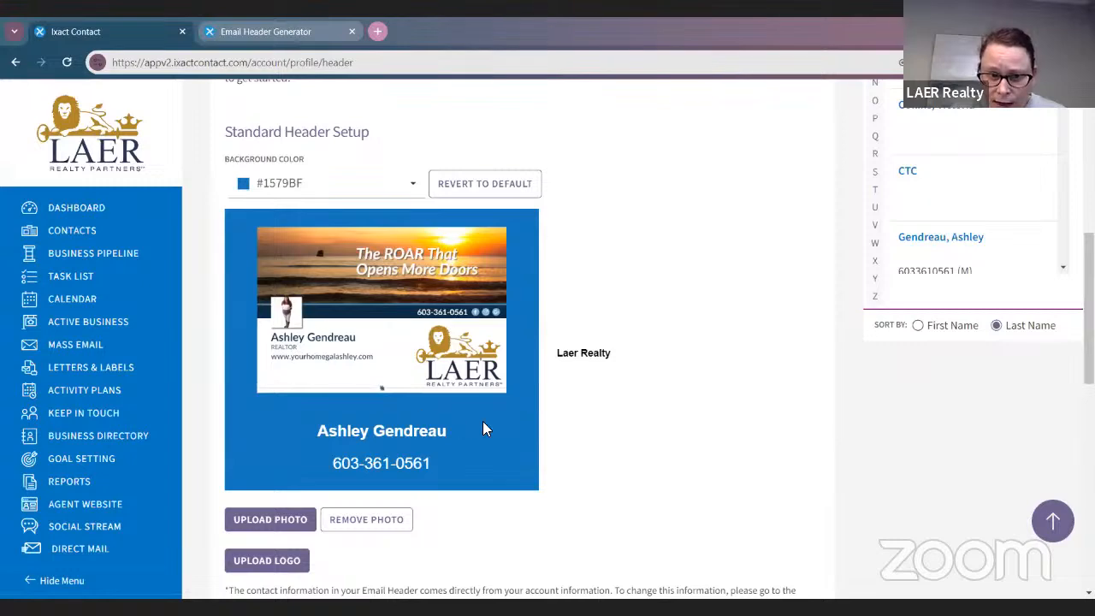
{"action": "scroll", "coordinate": [675, 444], "scroll_direction": "down", "scroll_amount": 2}
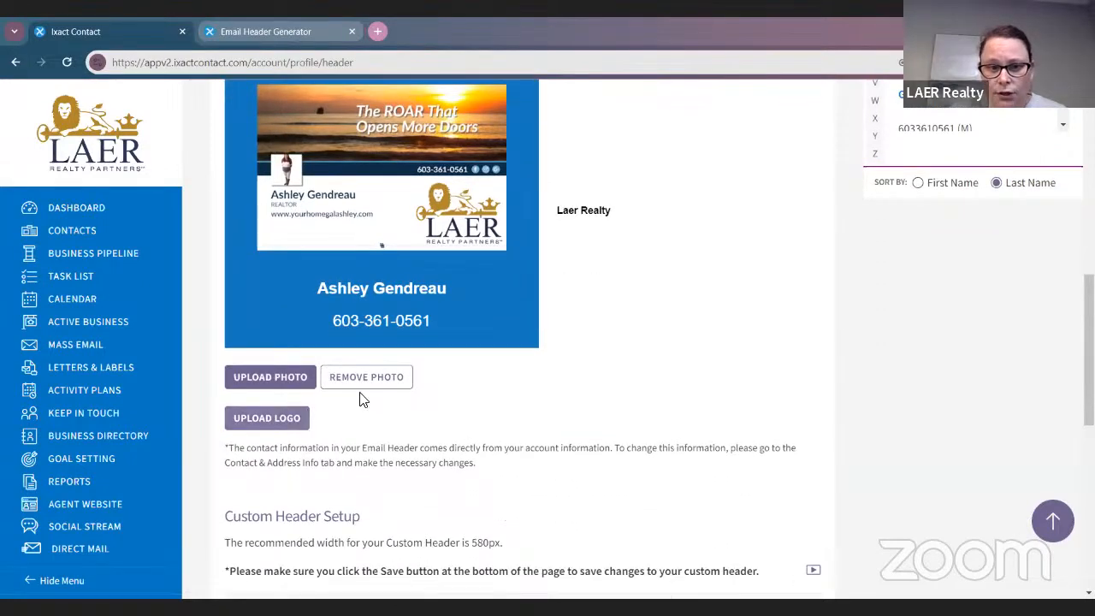
{"action": "left_click", "coordinate": [378, 379]}
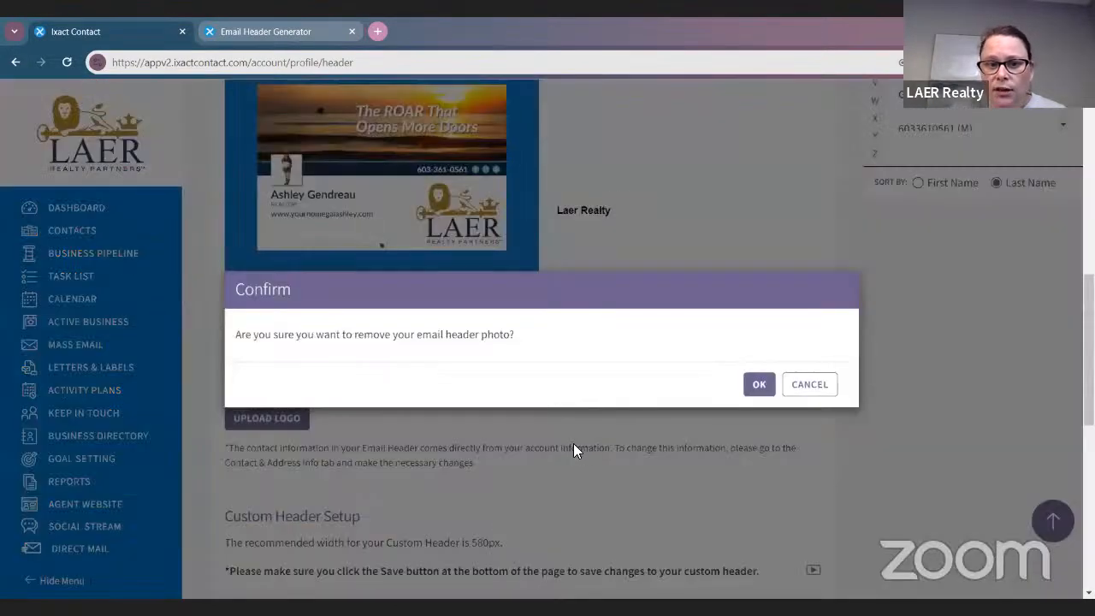
{"action": "left_click", "coordinate": [759, 386]}
{"action": "scroll", "coordinate": [476, 346], "scroll_direction": "up", "scroll_amount": 2}
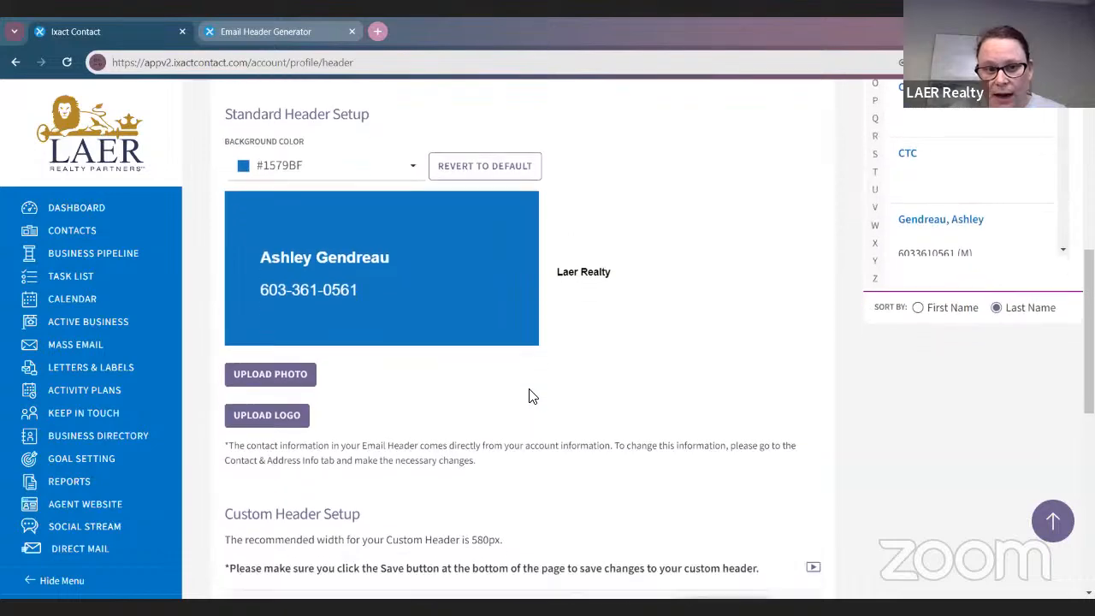
{"action": "scroll", "coordinate": [330, 328], "scroll_direction": "down", "scroll_amount": 1}
Upload 'IXACT Header Updated' as the standard header photo
{"action": "scroll", "coordinate": [342, 385], "scroll_direction": "up", "scroll_amount": 1}
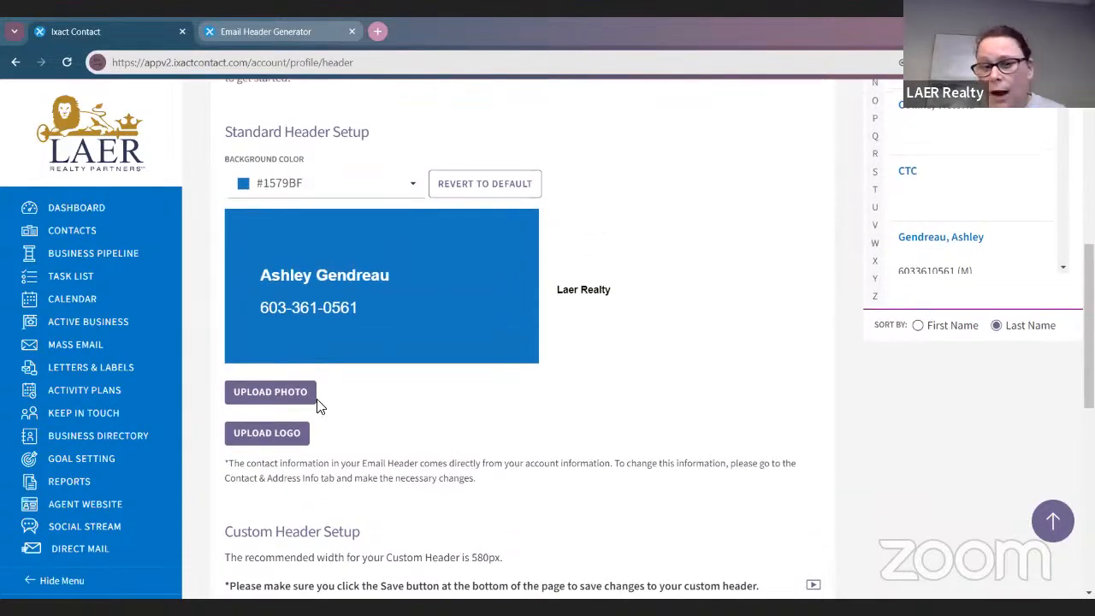
{"action": "scroll", "coordinate": [636, 462], "scroll_direction": "down", "scroll_amount": 1}
{"action": "scroll", "coordinate": [641, 457], "scroll_direction": "down", "scroll_amount": 1}
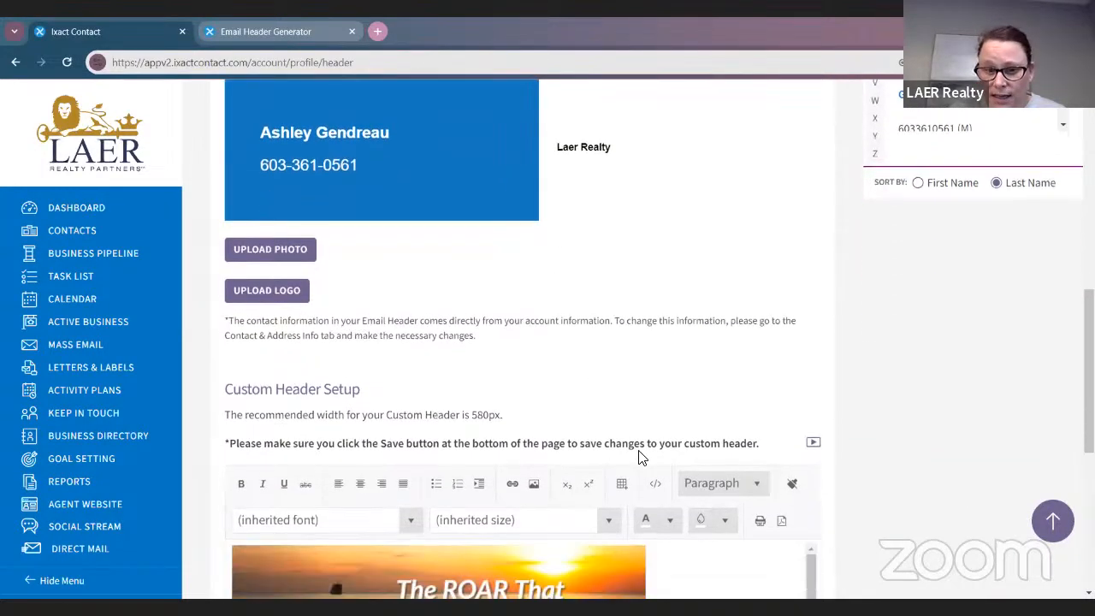
{"action": "scroll", "coordinate": [646, 458], "scroll_direction": "up", "scroll_amount": 1}
{"action": "left_click", "coordinate": [304, 333]}
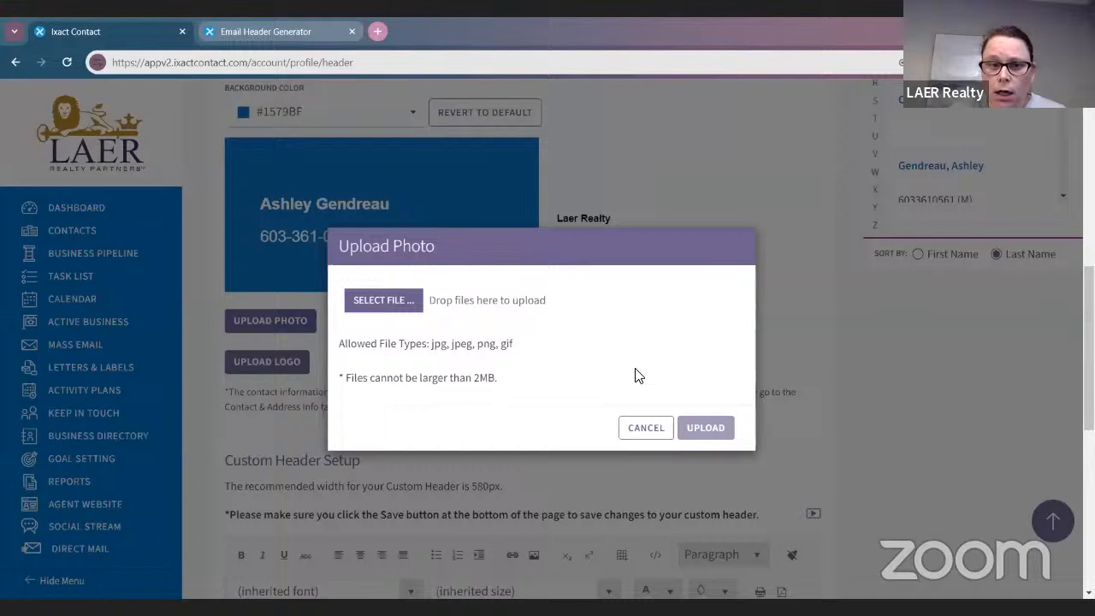
{"action": "left_click", "coordinate": [372, 295]}
{"action": "left_click", "coordinate": [488, 272]}
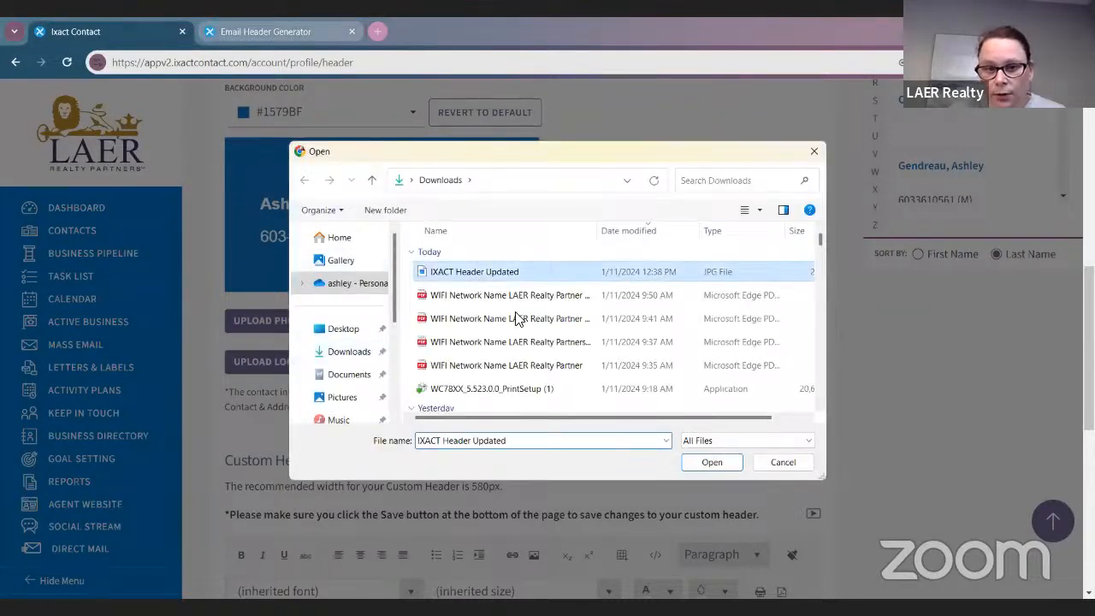
{"action": "left_click", "coordinate": [714, 462]}
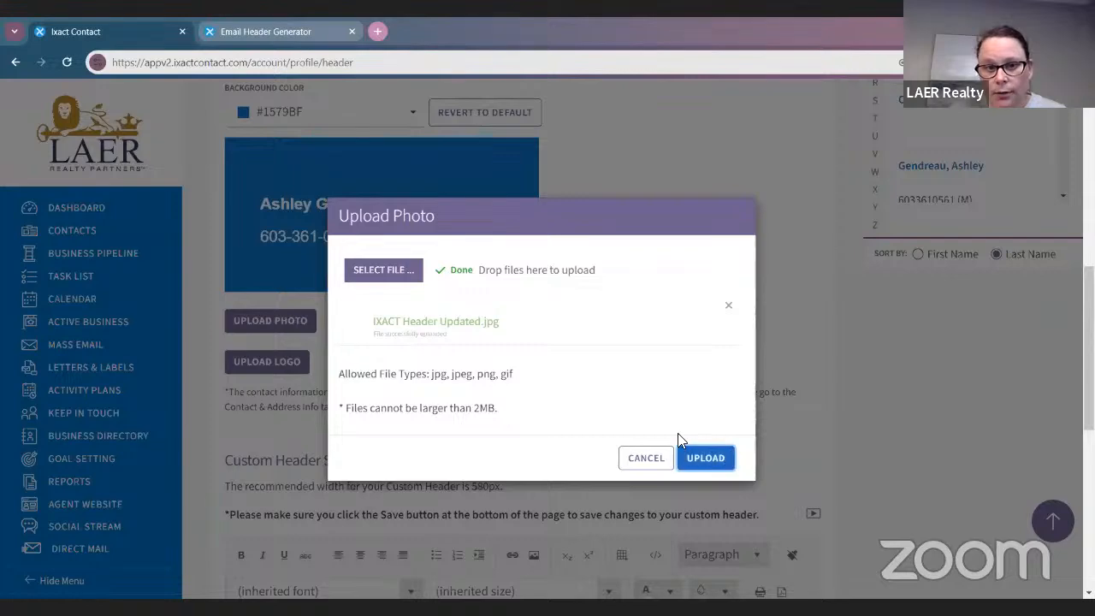
{"action": "left_click", "coordinate": [703, 457]}
Save the email header settings and acknowledge the Success message
{"action": "scroll", "coordinate": [701, 335], "scroll_direction": "up", "scroll_amount": 2}
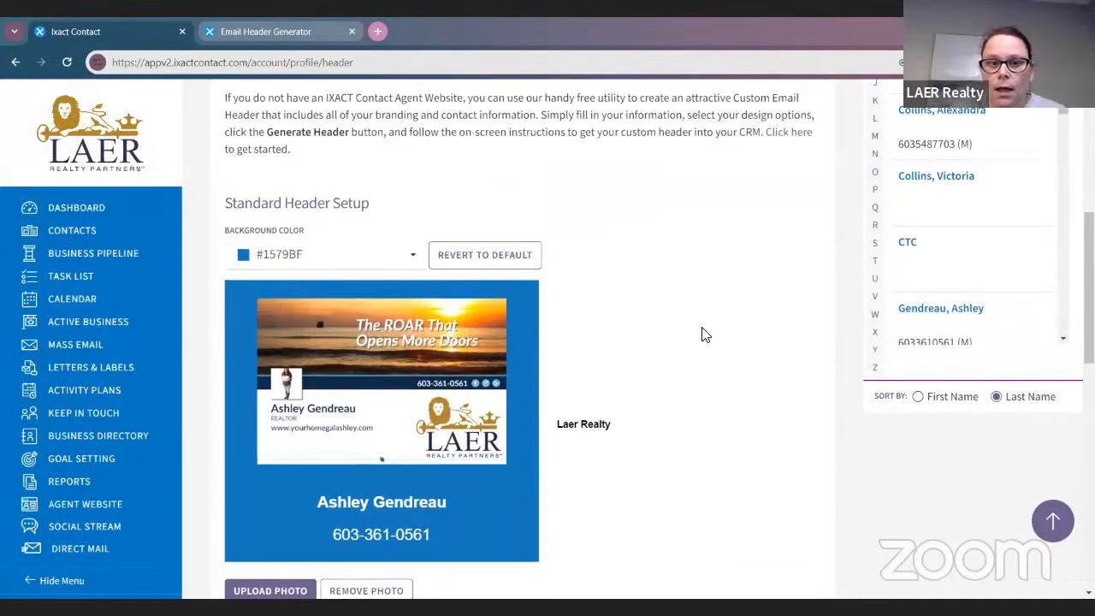
{"action": "scroll", "coordinate": [701, 335], "scroll_direction": "up", "scroll_amount": 5}
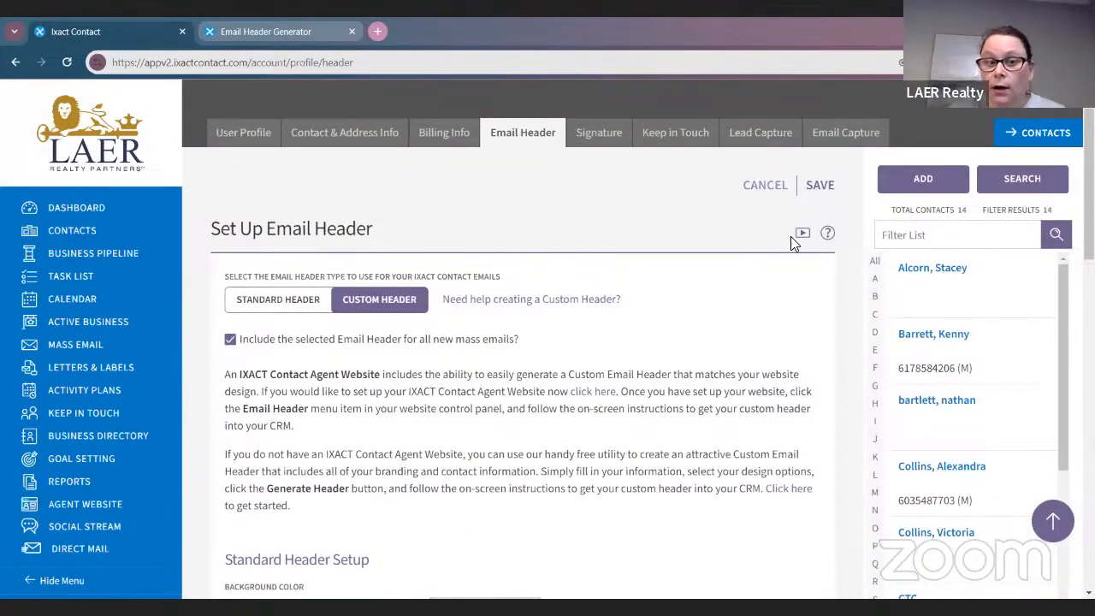
{"action": "left_click", "coordinate": [819, 185]}
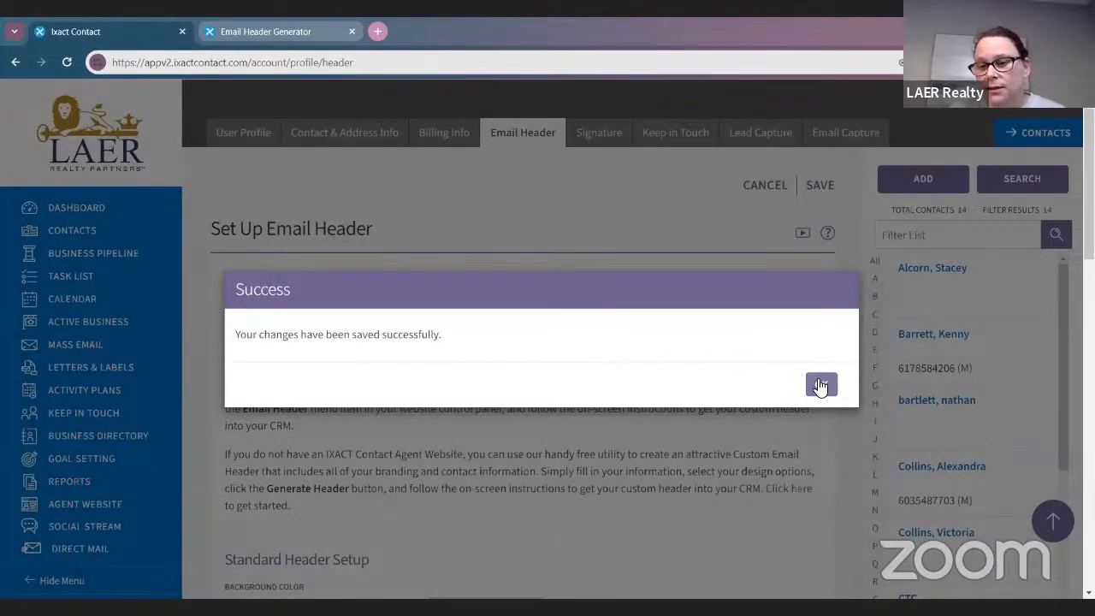
{"action": "left_click", "coordinate": [819, 387]}
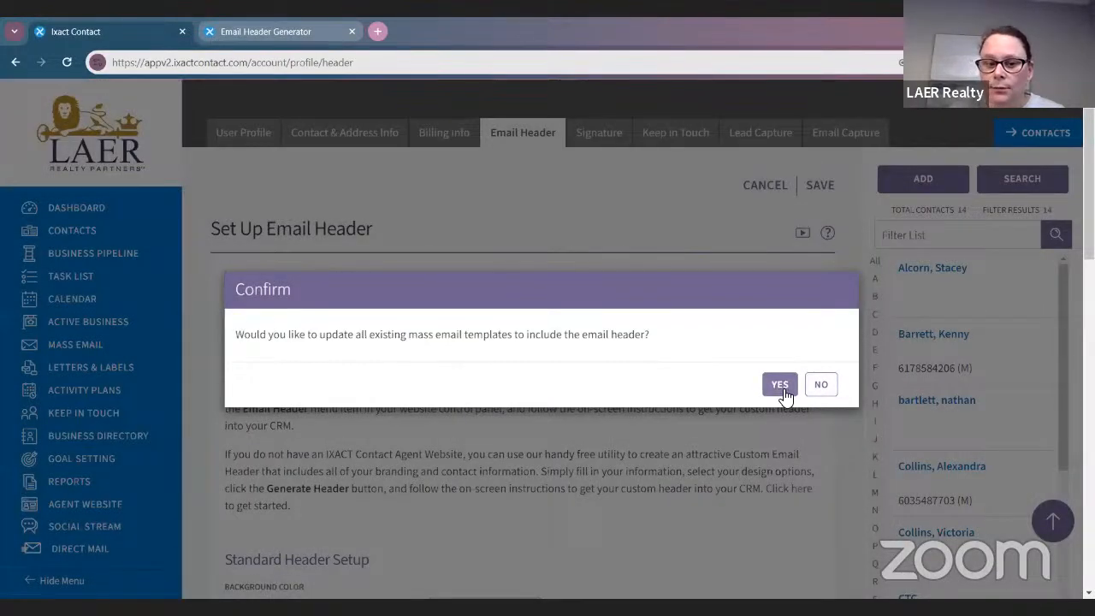
Confirm YES to add the custom header to all existing mass email templates
{"action": "left_click", "coordinate": [779, 386]}
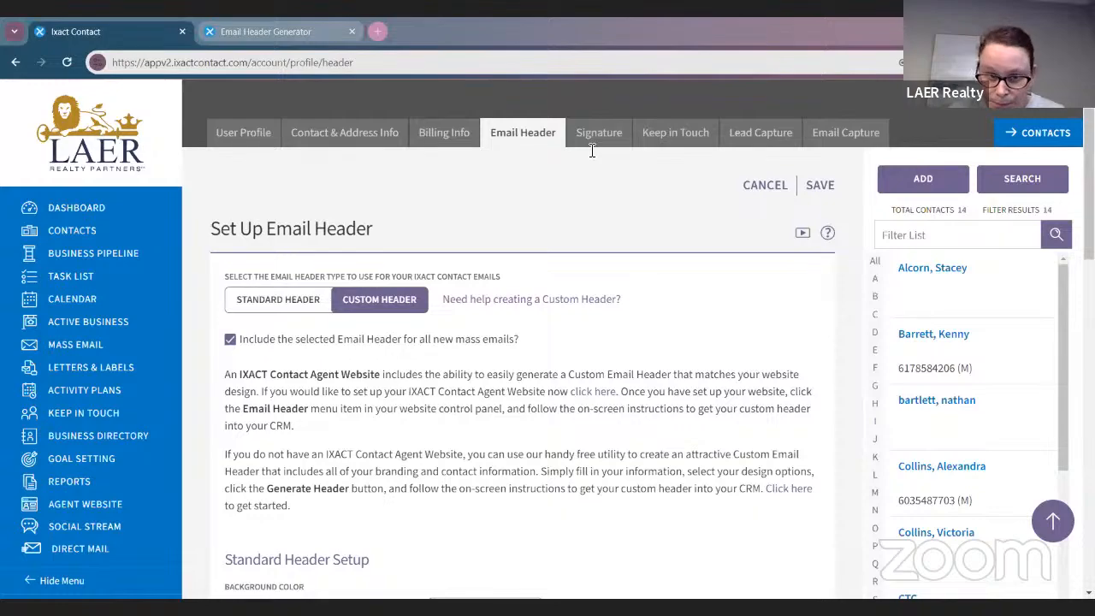
{"action": "scroll", "coordinate": [679, 379], "scroll_direction": "down", "scroll_amount": 3}
{"action": "scroll", "coordinate": [664, 344], "scroll_direction": "down", "scroll_amount": 10}
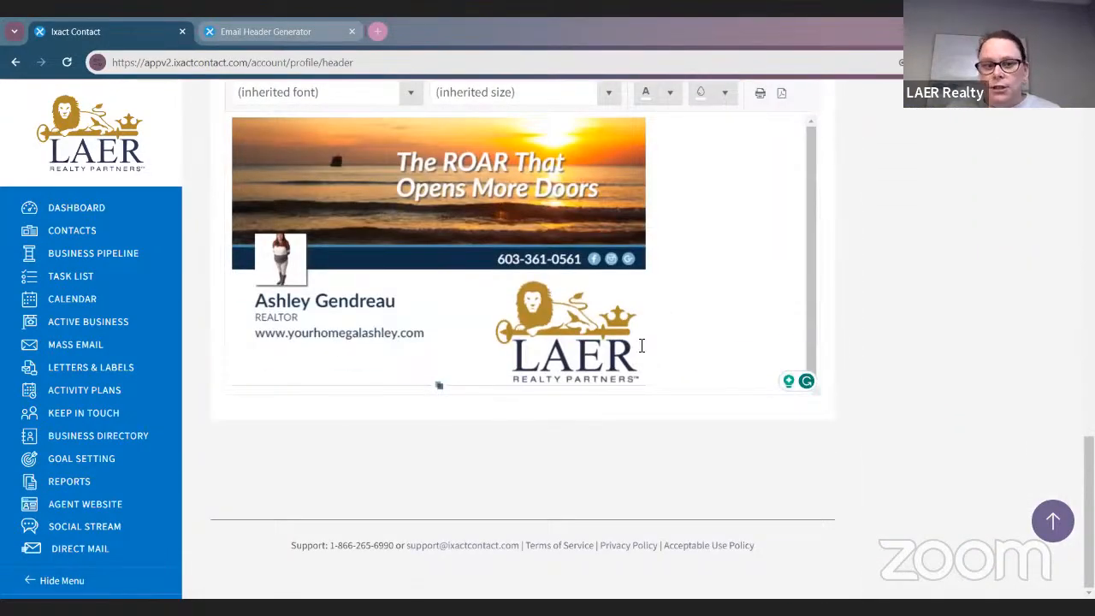
{"action": "scroll", "coordinate": [783, 382], "scroll_direction": "up", "scroll_amount": 10}
{"action": "scroll", "coordinate": [744, 380], "scroll_direction": "up", "scroll_amount": 6}
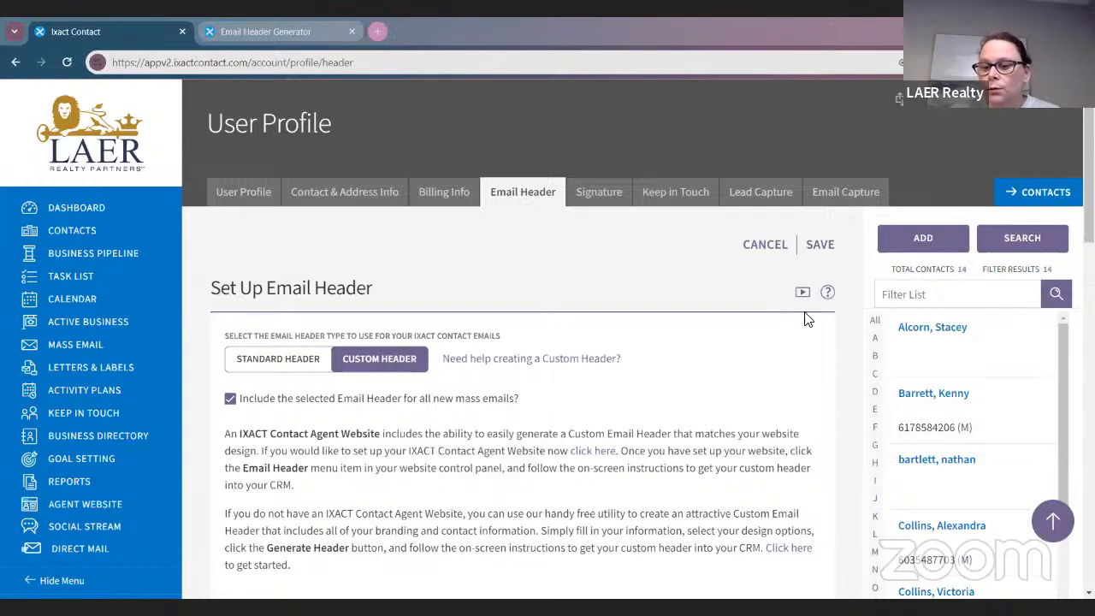
{"action": "left_click", "coordinate": [1043, 204]}
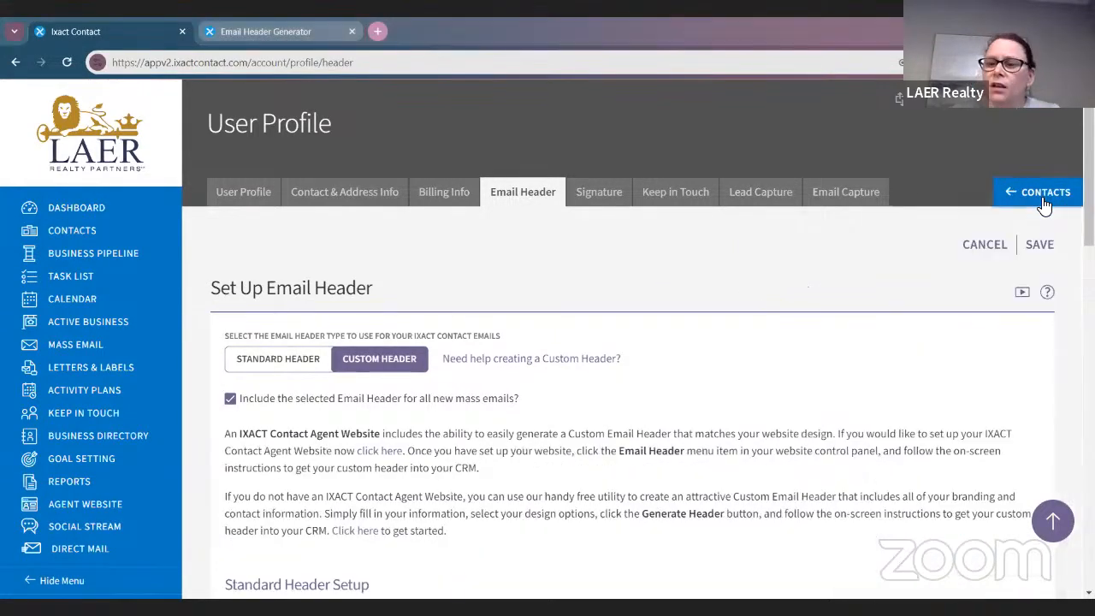
{"action": "left_click", "coordinate": [1043, 203]}
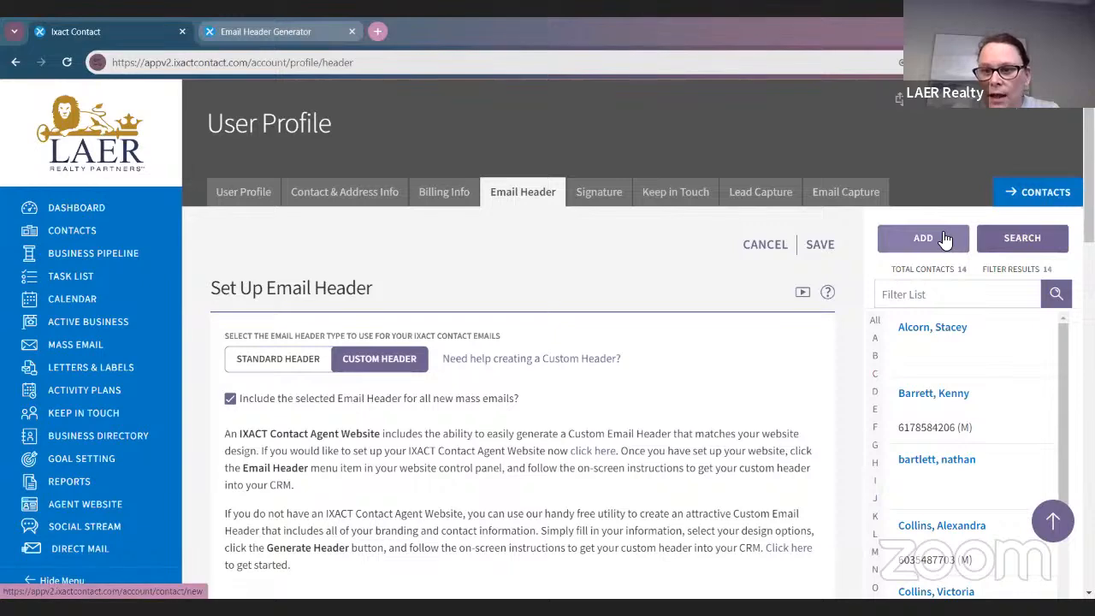
{"action": "left_click", "coordinate": [1018, 200]}
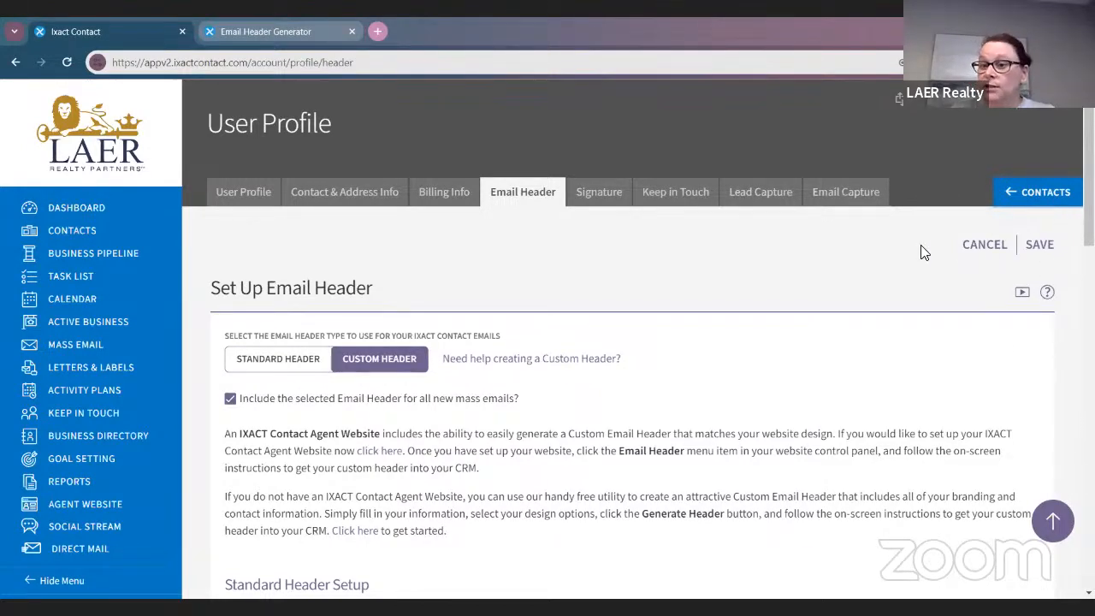
{"action": "left_click", "coordinate": [1038, 193]}
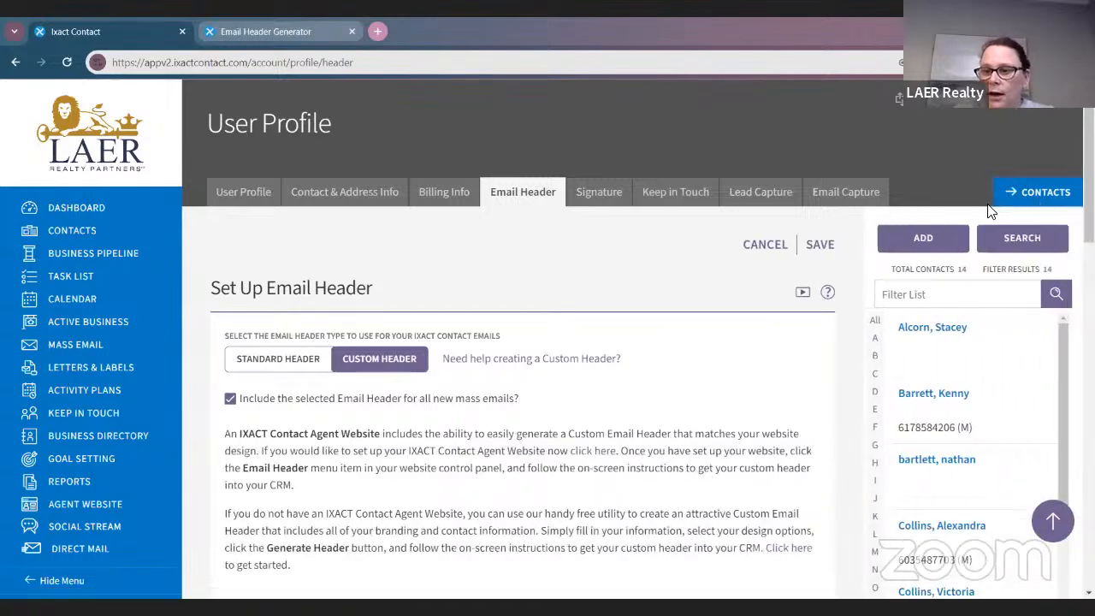
{"action": "left_click", "coordinate": [898, 244]}
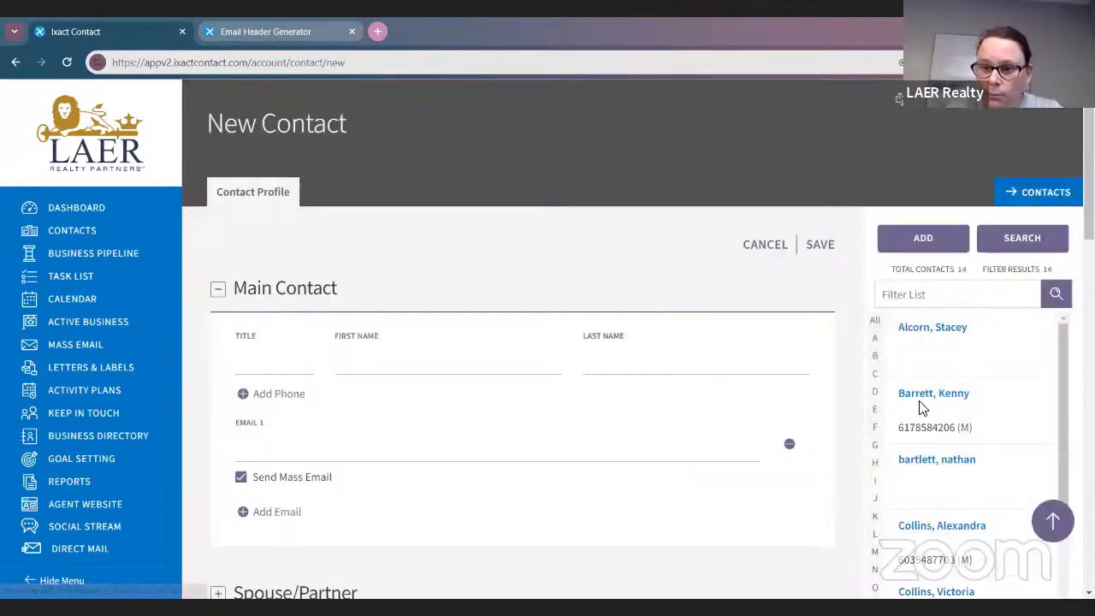
Enter the new contact's first and last name
{"action": "left_click", "coordinate": [395, 363]}
{"action": "type", "text": "a"}
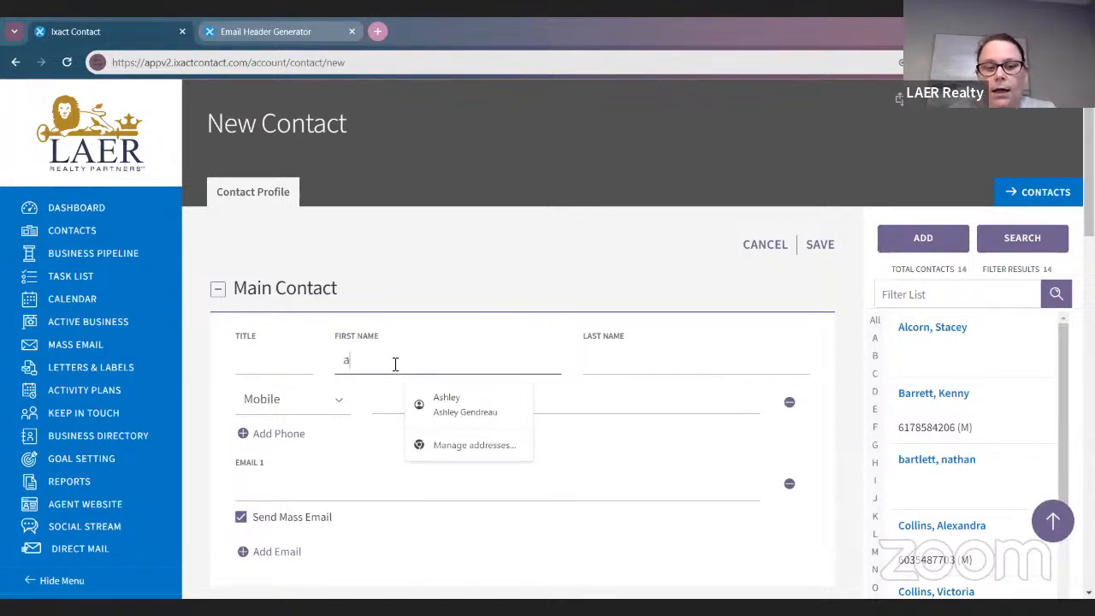
{"action": "key", "text": "BackSpace"}
{"action": "key", "text": "BackSpace"}
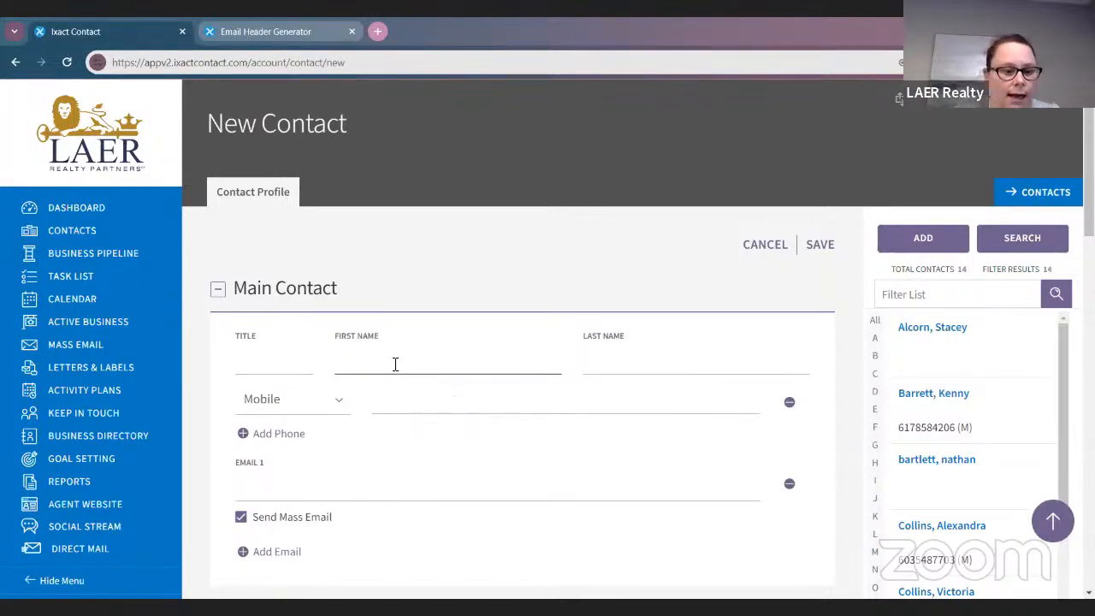
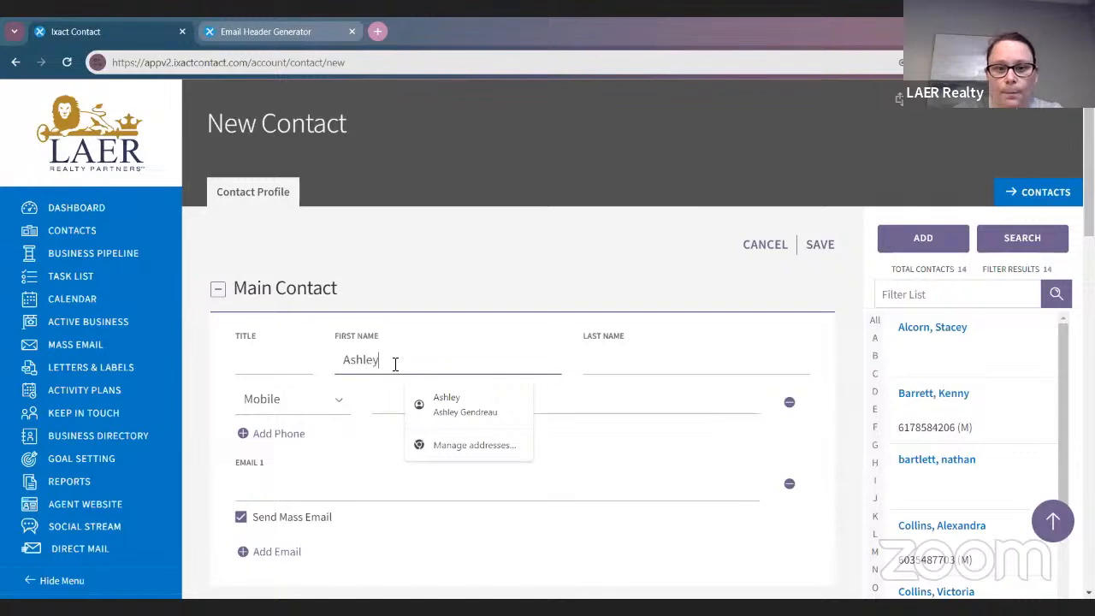
{"action": "key", "text": "Tab"}
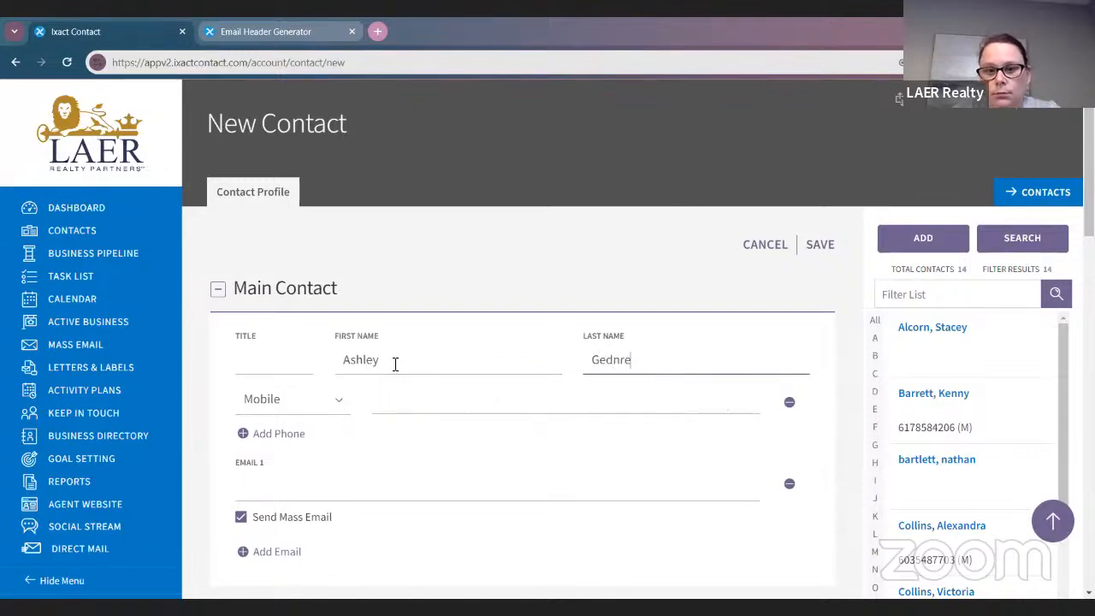
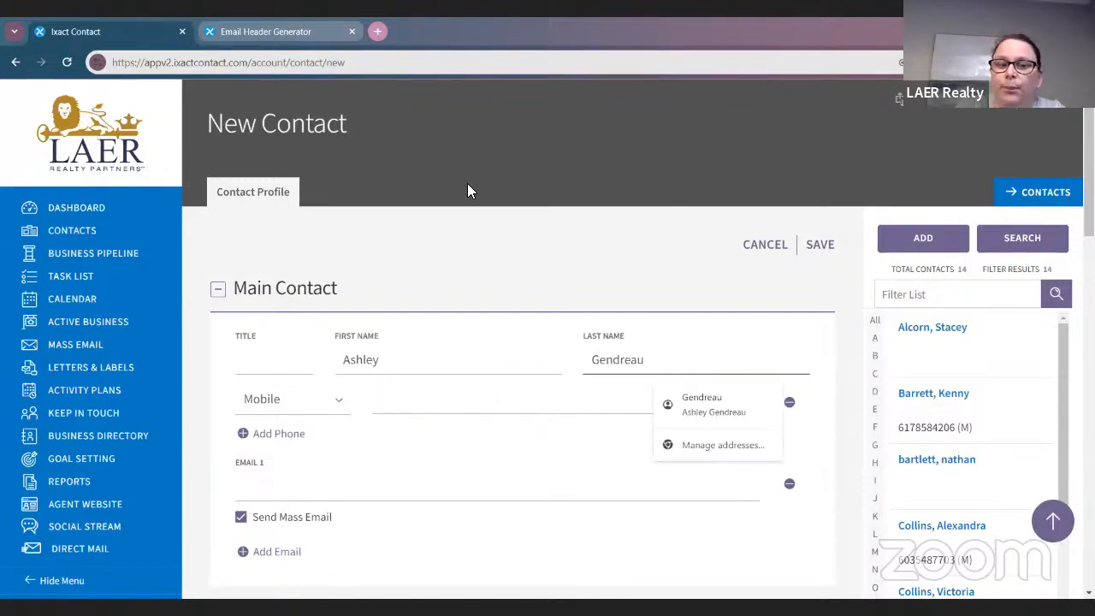
Fill in the contact's work e-mail in Email 1 and save the contact
{"action": "scroll", "coordinate": [469, 205], "scroll_direction": "down", "scroll_amount": 3}
{"action": "left_click", "coordinate": [407, 275]}
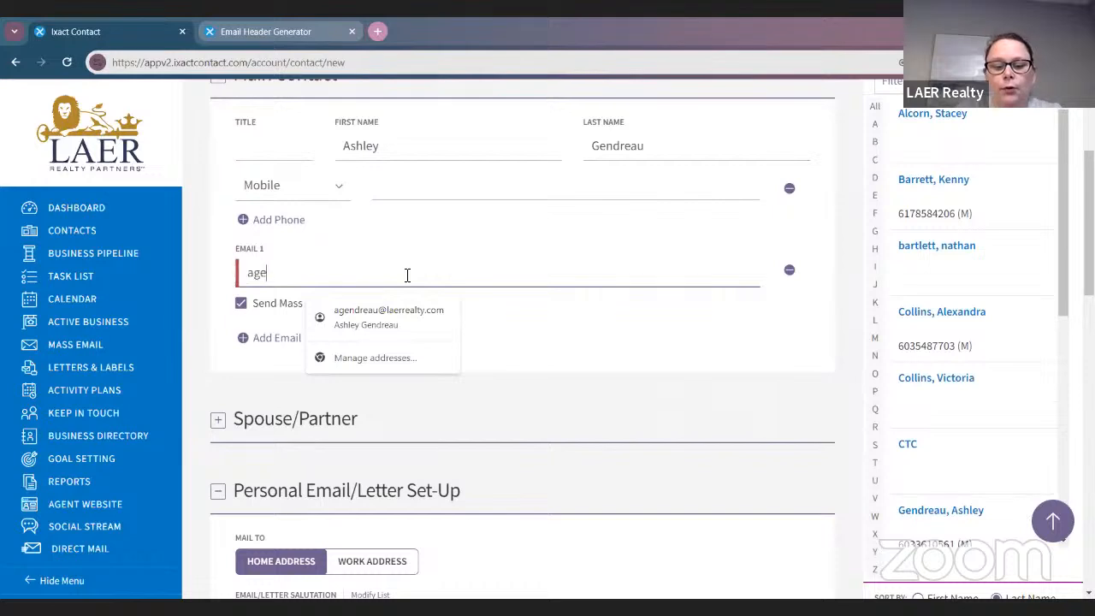
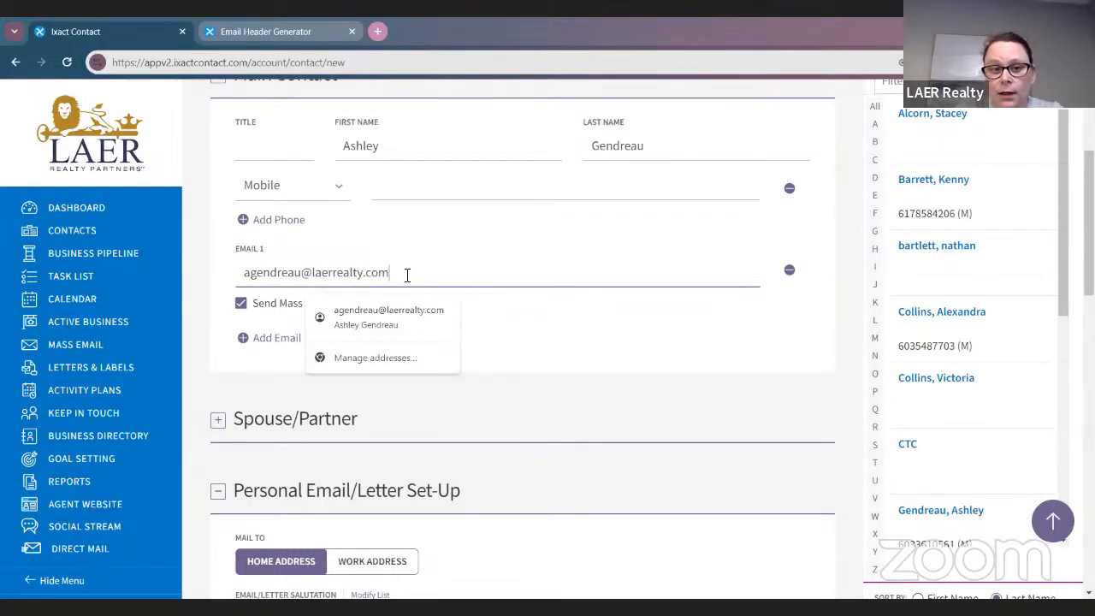
{"action": "key", "text": "Return"}
{"action": "scroll", "coordinate": [568, 283], "scroll_direction": "down", "scroll_amount": 3}
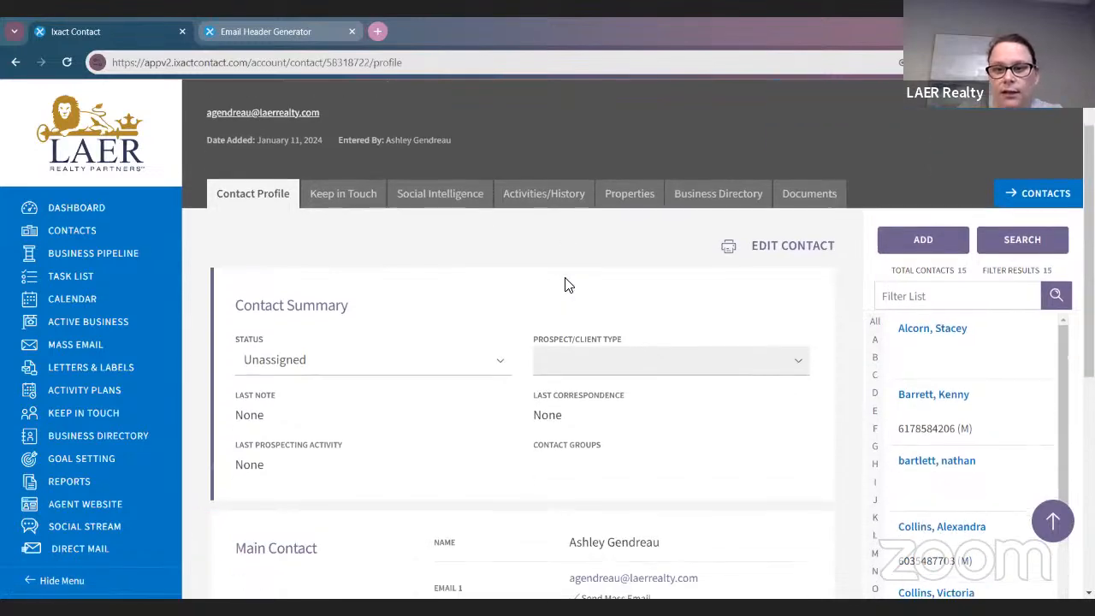
{"action": "scroll", "coordinate": [812, 282], "scroll_direction": "up", "scroll_amount": 1}
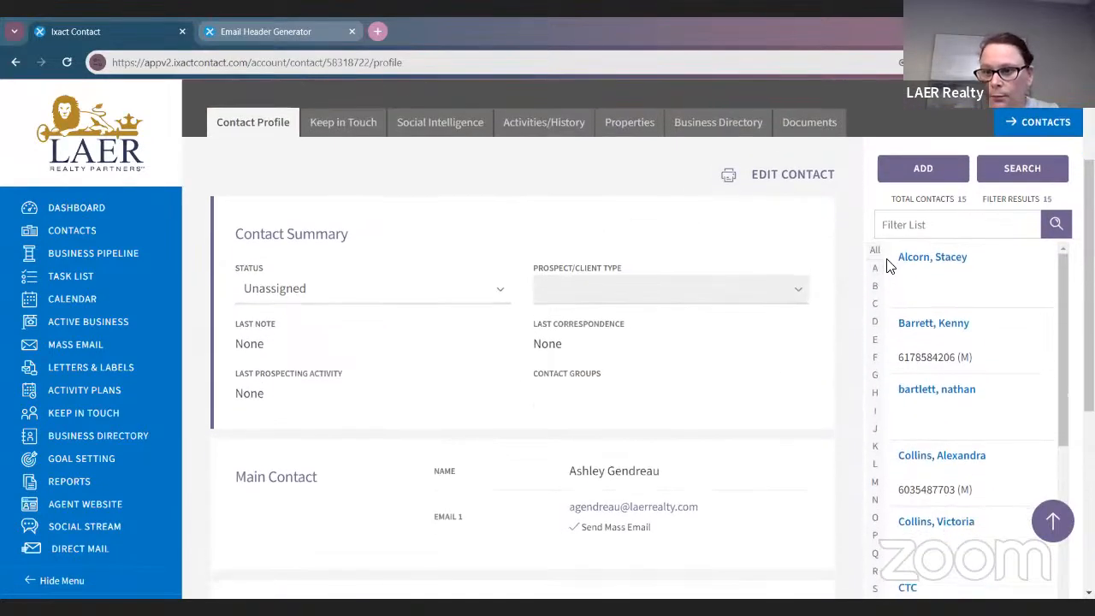
{"action": "scroll", "coordinate": [949, 308], "scroll_direction": "up", "scroll_amount": 2}
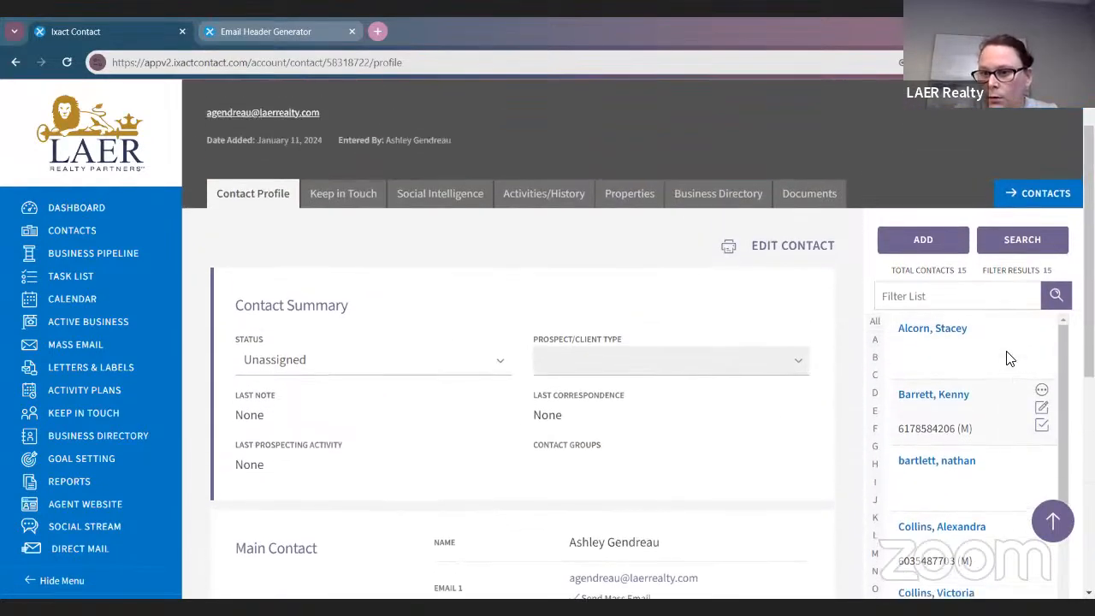
Start another new contact and enter the contact's first and last name
{"action": "left_click", "coordinate": [922, 241]}
{"action": "left_click", "coordinate": [464, 351]}
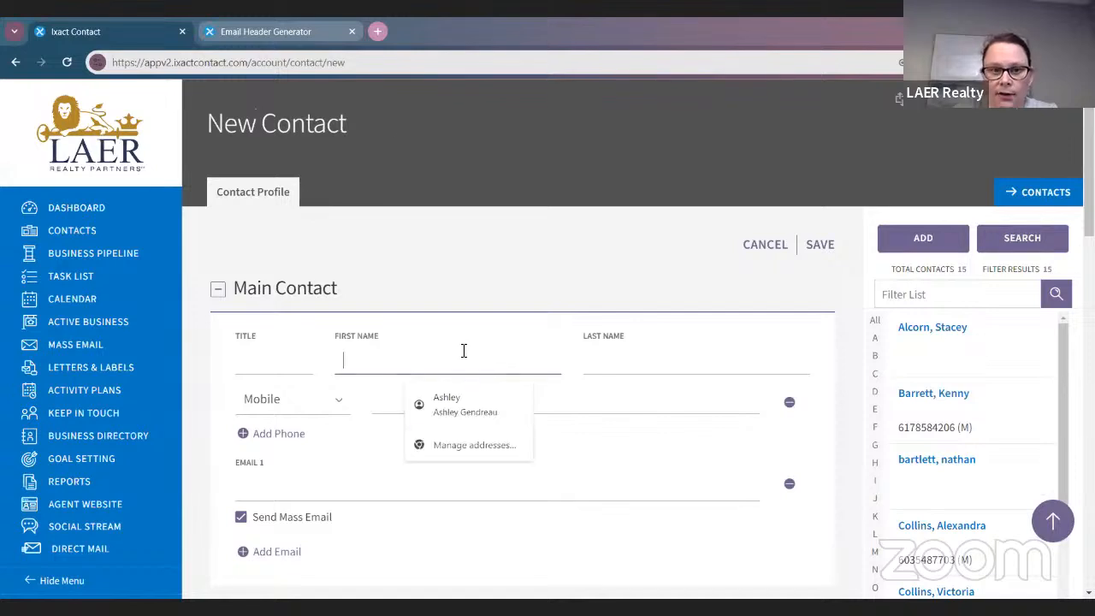
{"action": "key", "text": "Tab"}
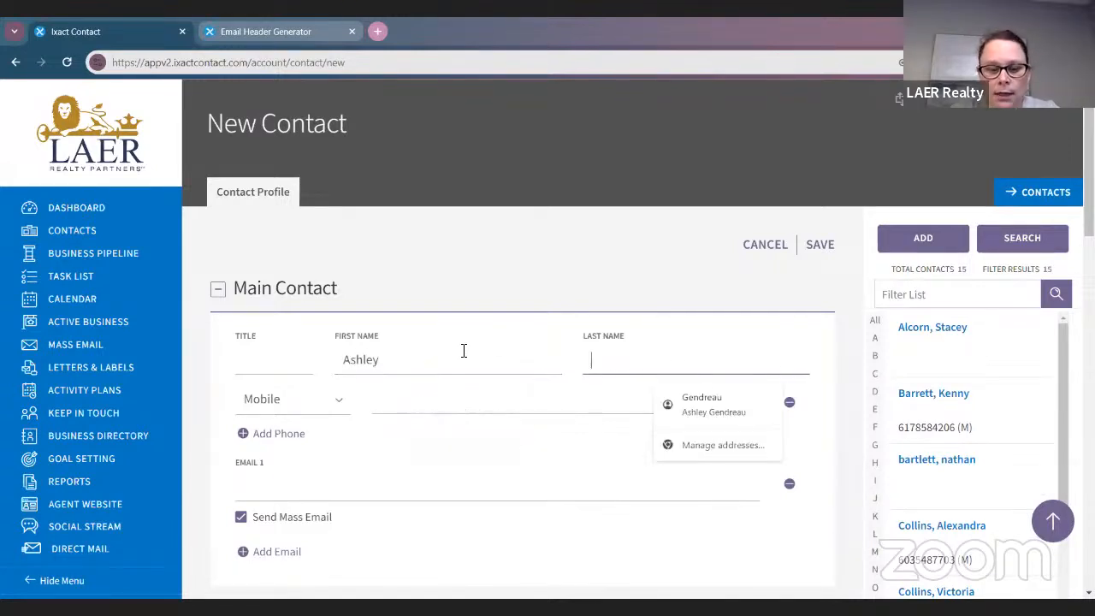
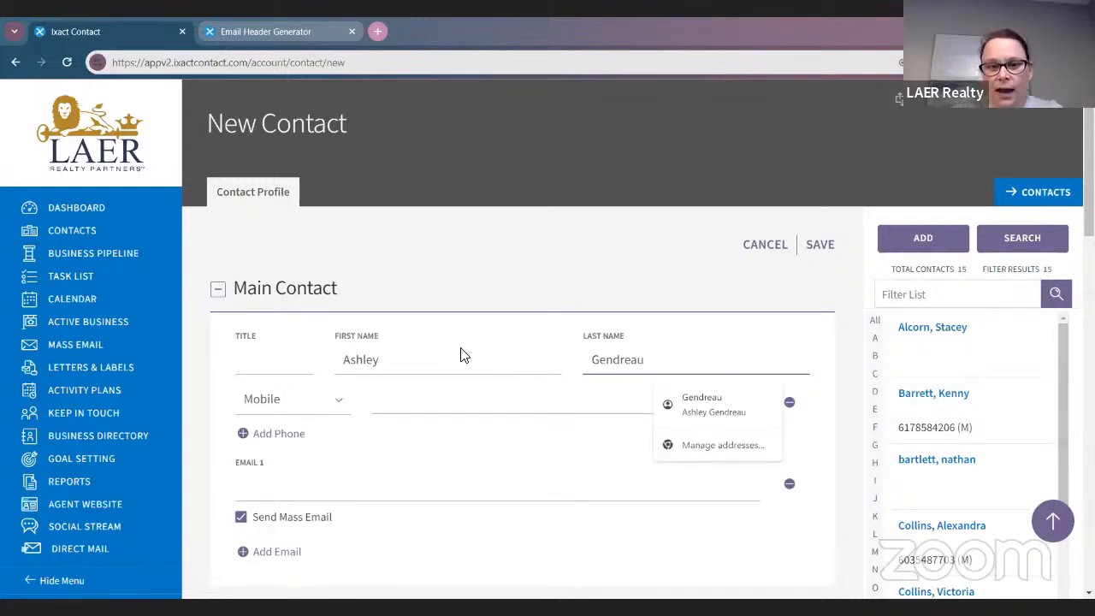
Add the contact's mobile number and e-mail, leaving Send Mass Email enabled
{"action": "scroll", "coordinate": [510, 390], "scroll_direction": "down", "scroll_amount": 3}
{"action": "left_click", "coordinate": [427, 266]}
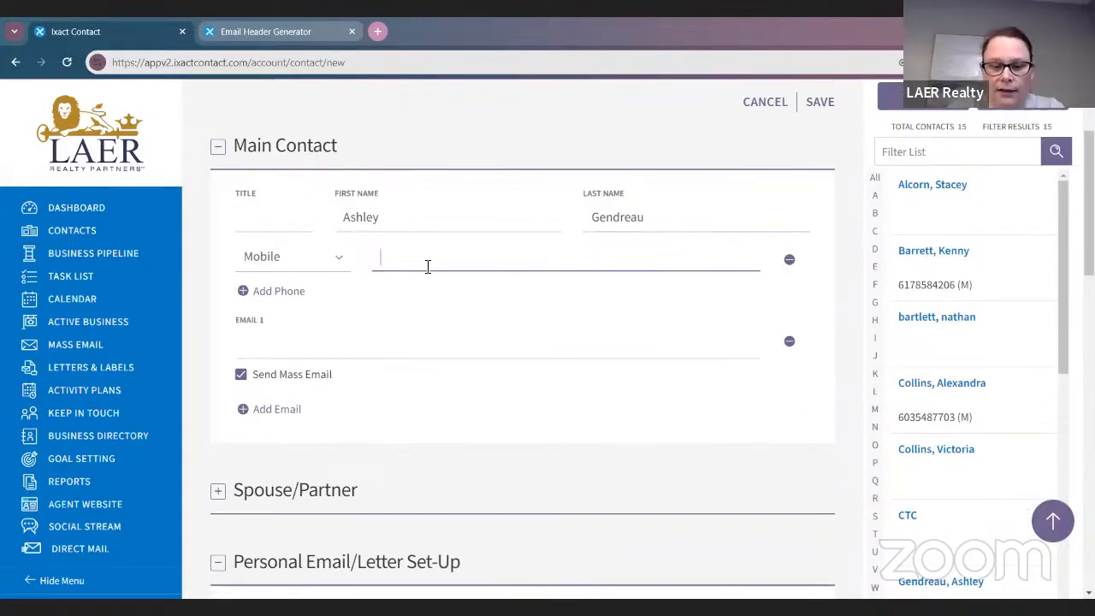
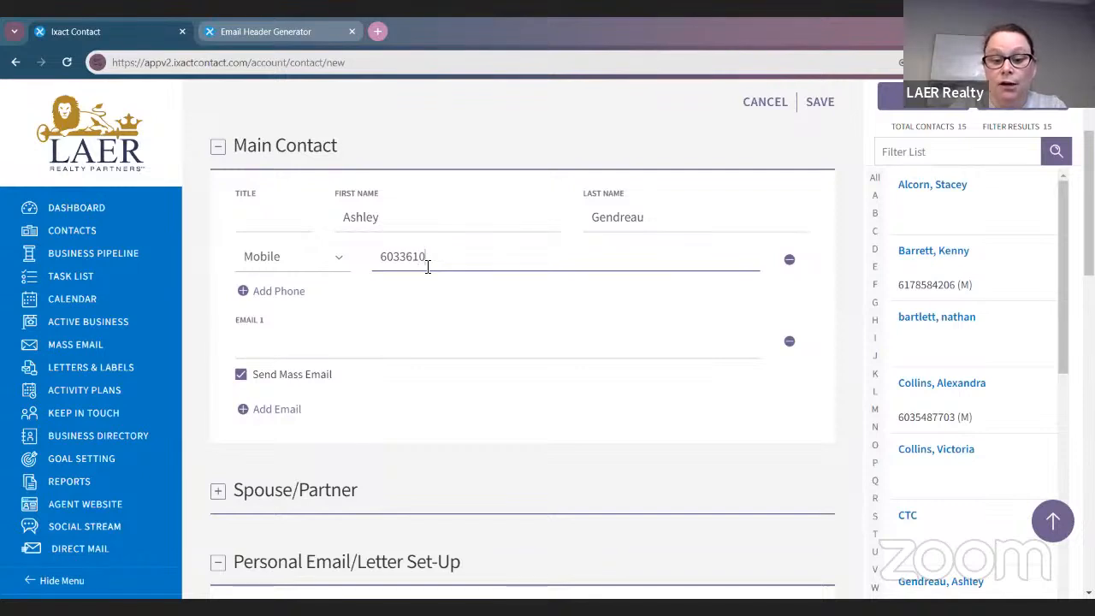
{"action": "left_click", "coordinate": [501, 333]}
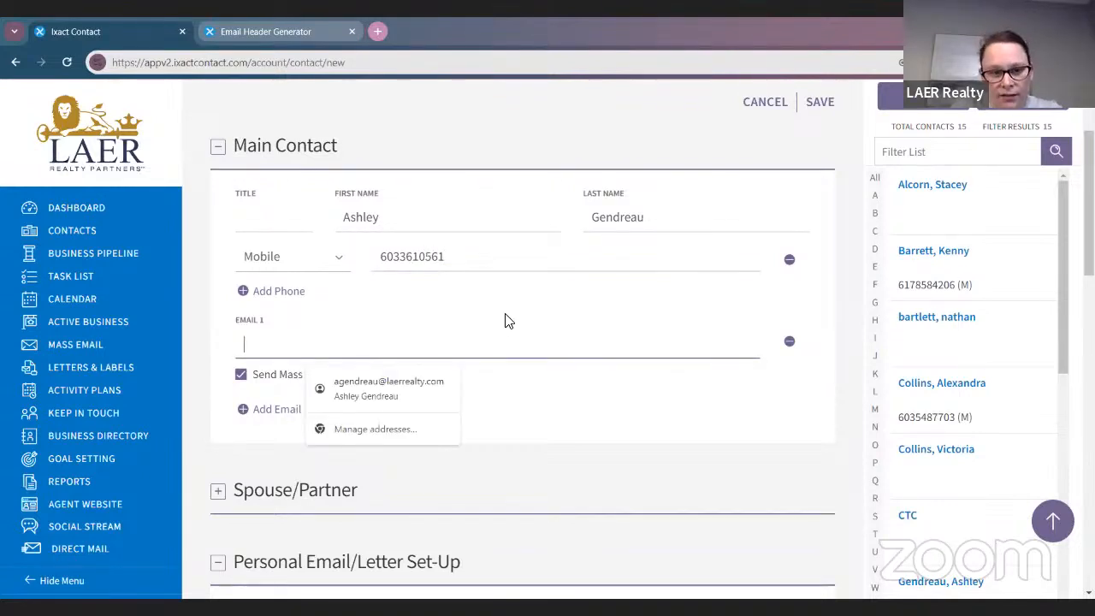
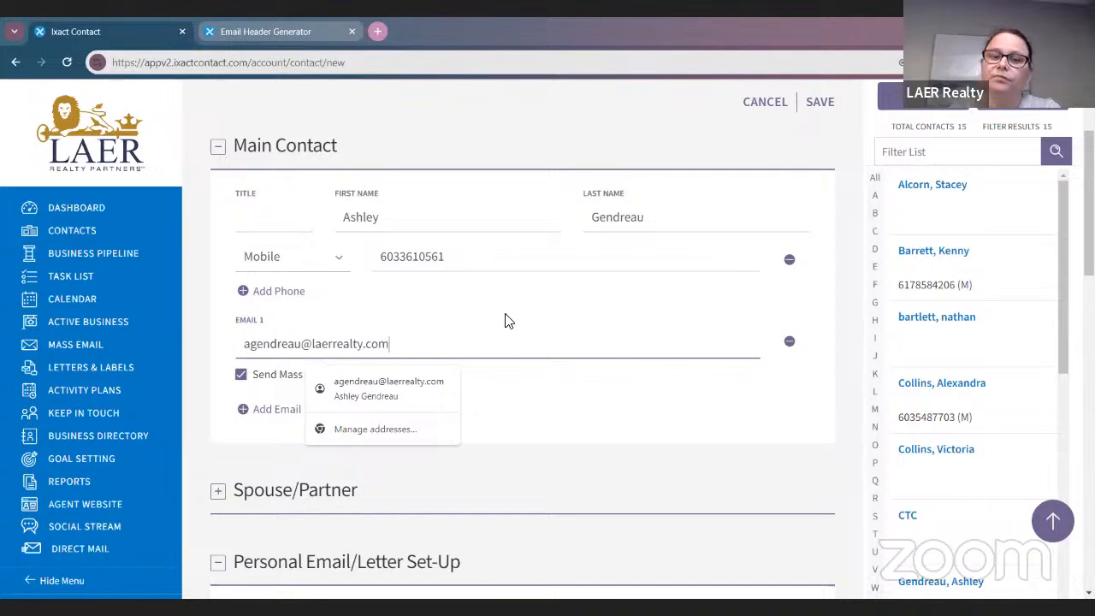
{"action": "left_click", "coordinate": [603, 418]}
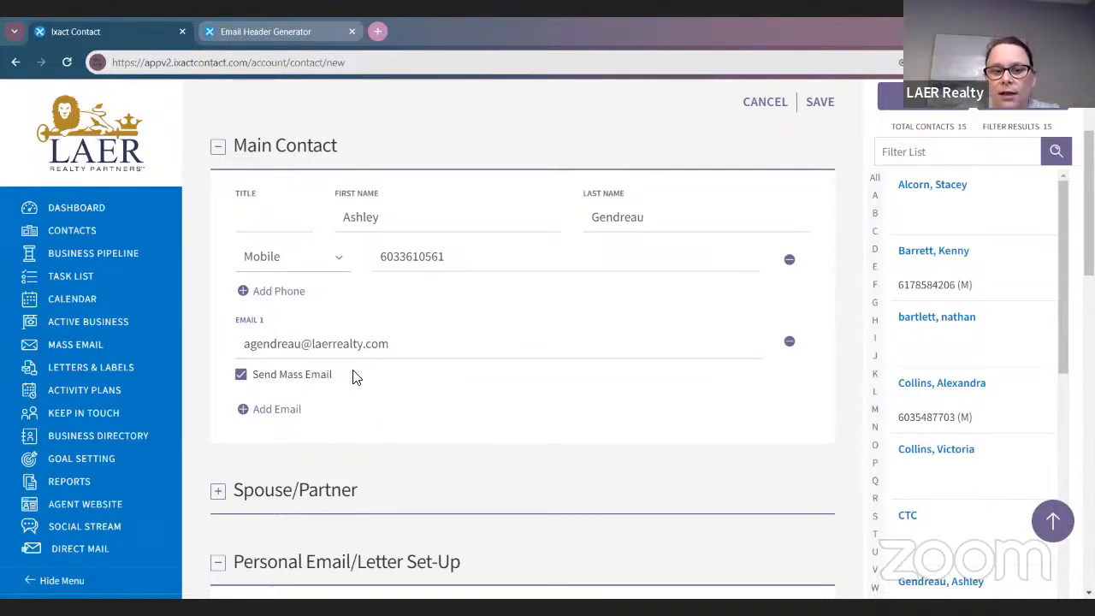
{"action": "left_click", "coordinate": [239, 375]}
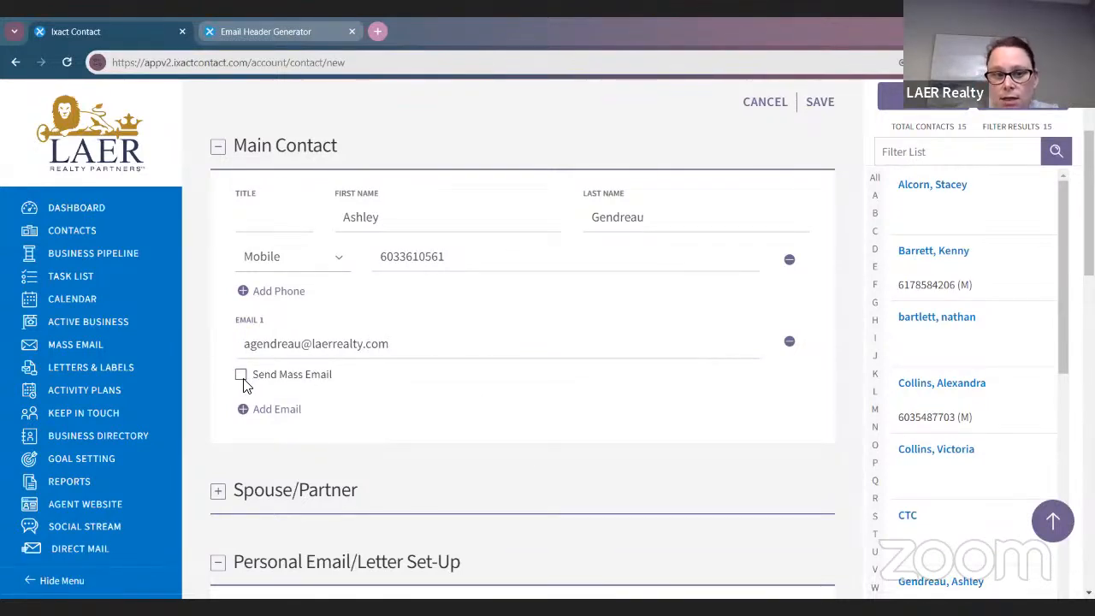
{"action": "left_click", "coordinate": [242, 379]}
{"action": "scroll", "coordinate": [538, 441], "scroll_direction": "down", "scroll_amount": 3}
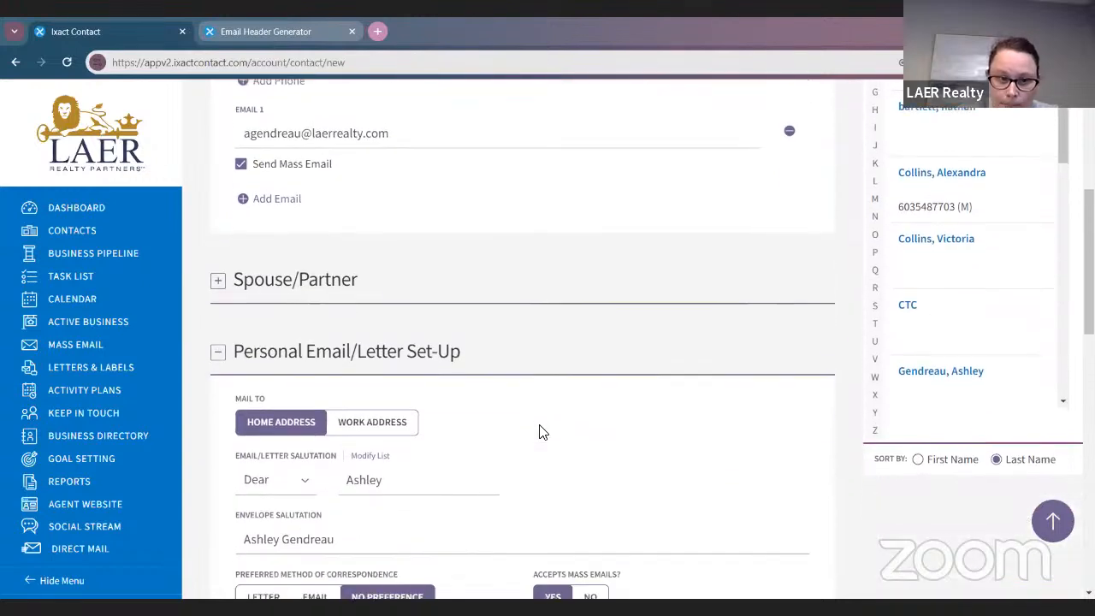
Keep Dear as the letter salutation
{"action": "scroll", "coordinate": [540, 426], "scroll_direction": "down", "scroll_amount": 1}
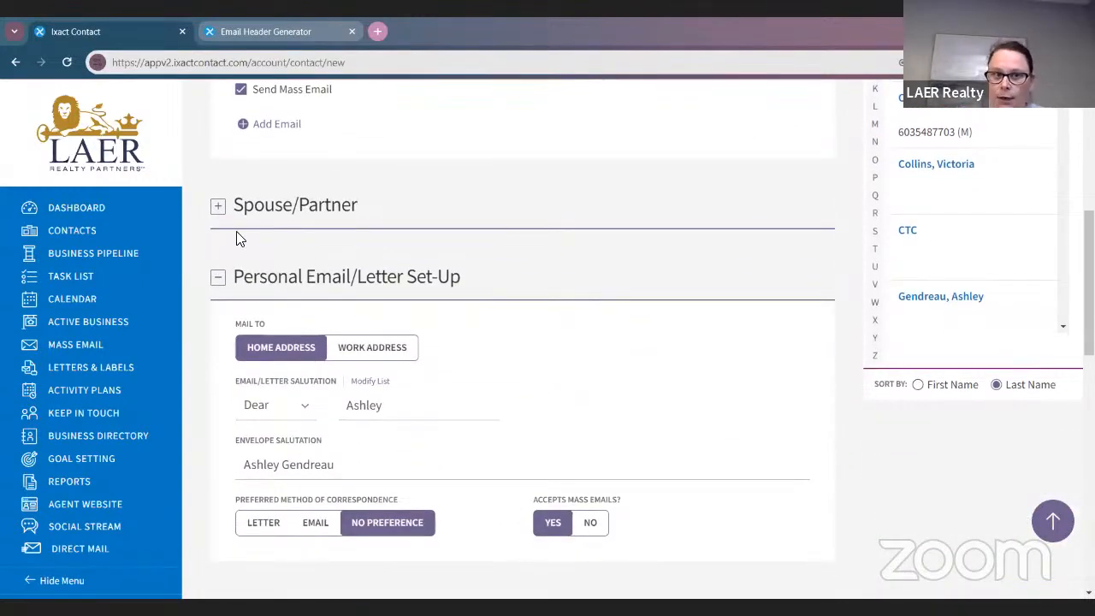
{"action": "scroll", "coordinate": [528, 339], "scroll_direction": "down", "scroll_amount": 1}
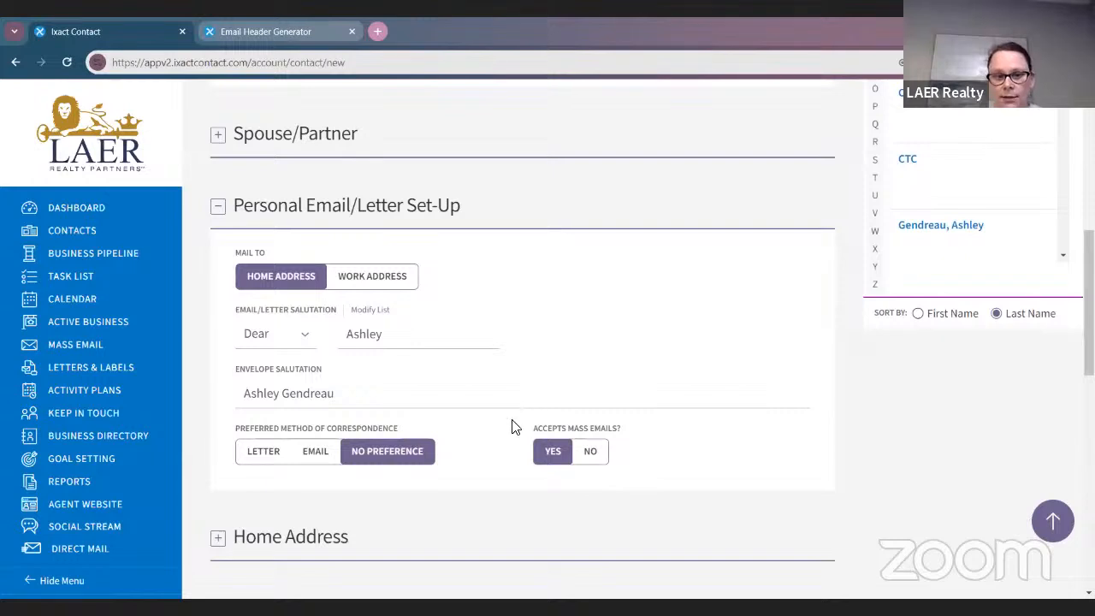
{"action": "scroll", "coordinate": [479, 432], "scroll_direction": "down", "scroll_amount": 1}
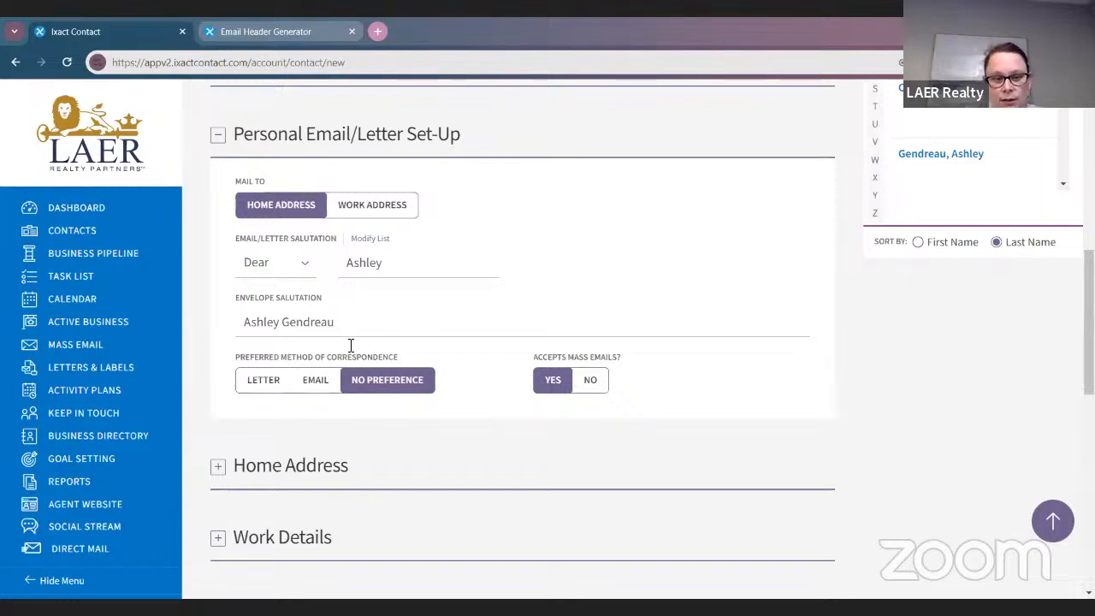
{"action": "left_click", "coordinate": [287, 267]}
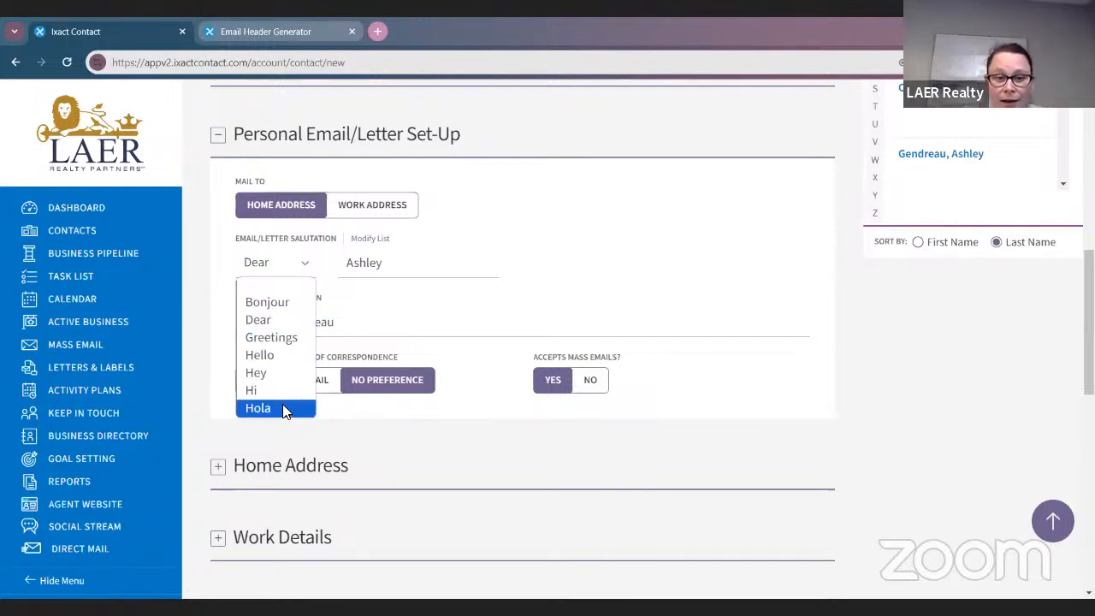
{"action": "left_click", "coordinate": [690, 339]}
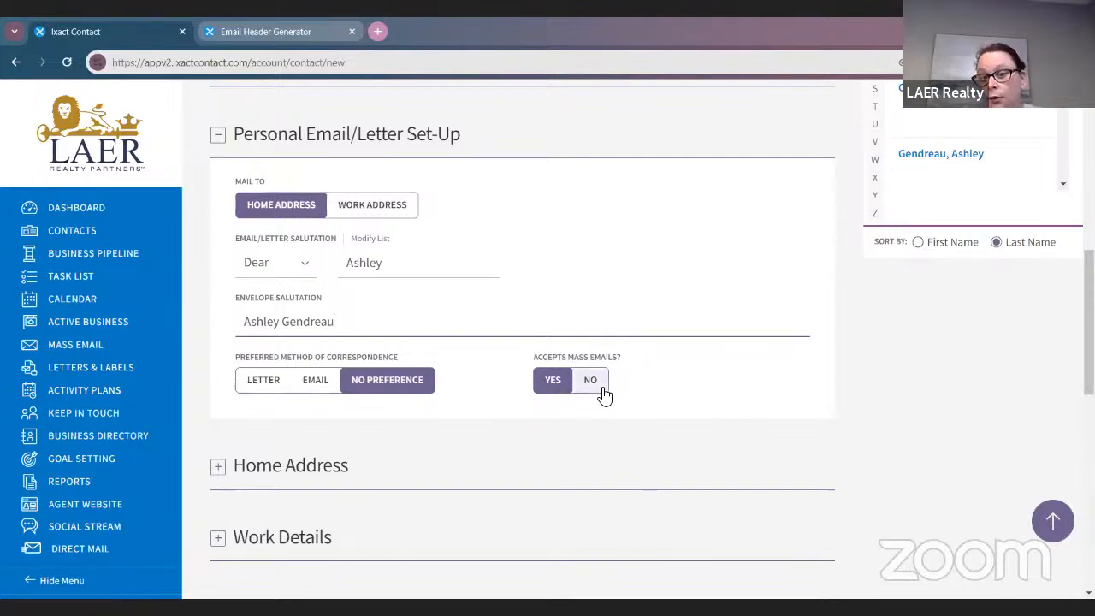
Expand Home Address and enter the contact's street address and city
{"action": "scroll", "coordinate": [342, 318], "scroll_direction": "up", "scroll_amount": 4}
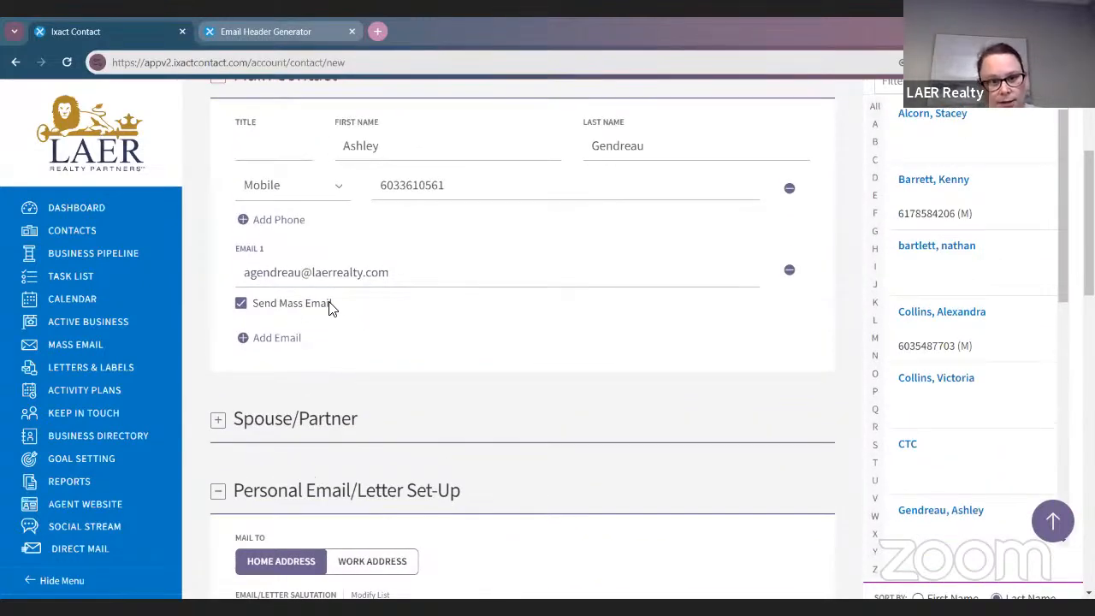
{"action": "scroll", "coordinate": [332, 309], "scroll_direction": "down", "scroll_amount": 4}
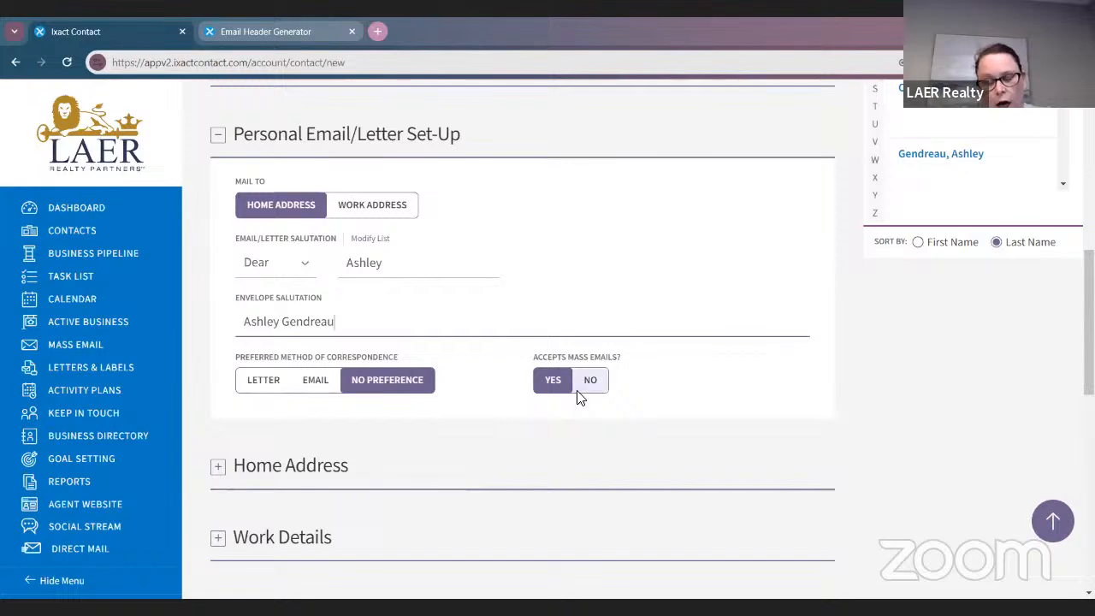
{"action": "scroll", "coordinate": [842, 472], "scroll_direction": "down", "scroll_amount": 3}
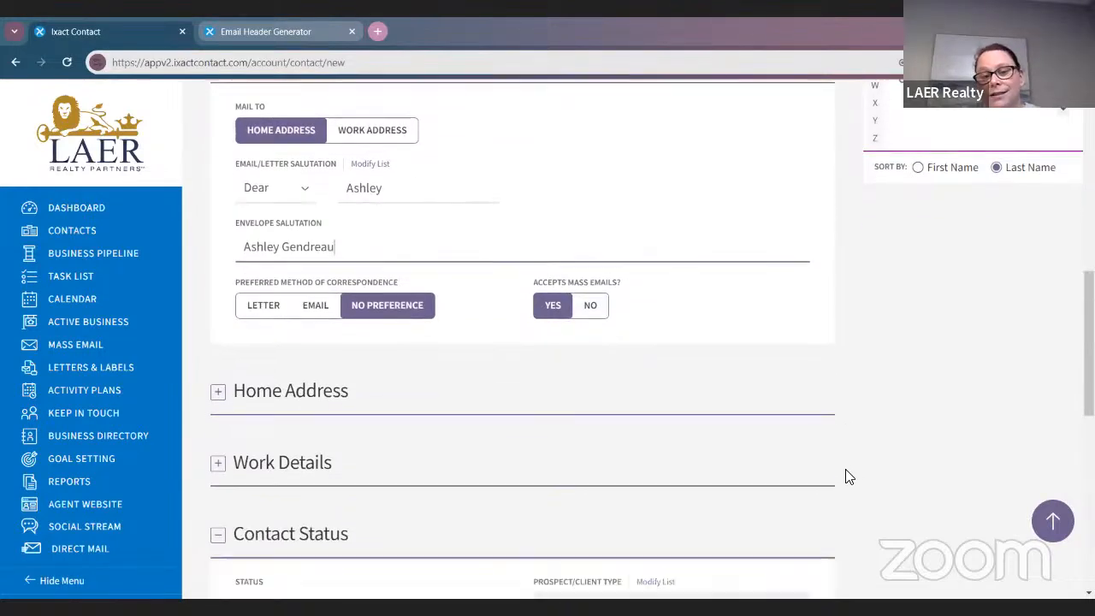
{"action": "left_click", "coordinate": [218, 251]}
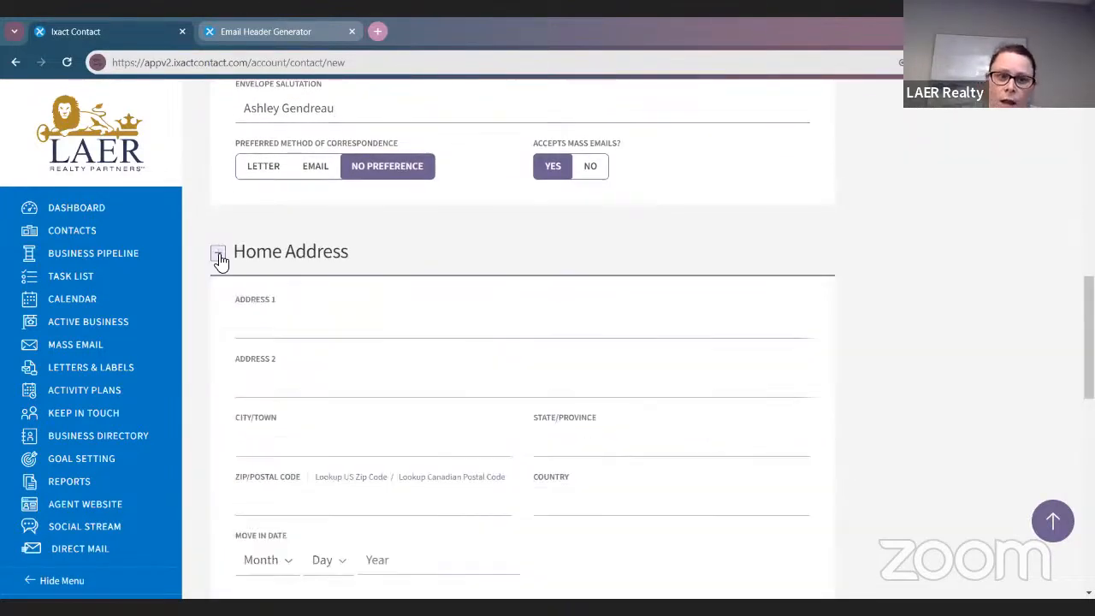
{"action": "scroll", "coordinate": [381, 305], "scroll_direction": "down", "scroll_amount": 1}
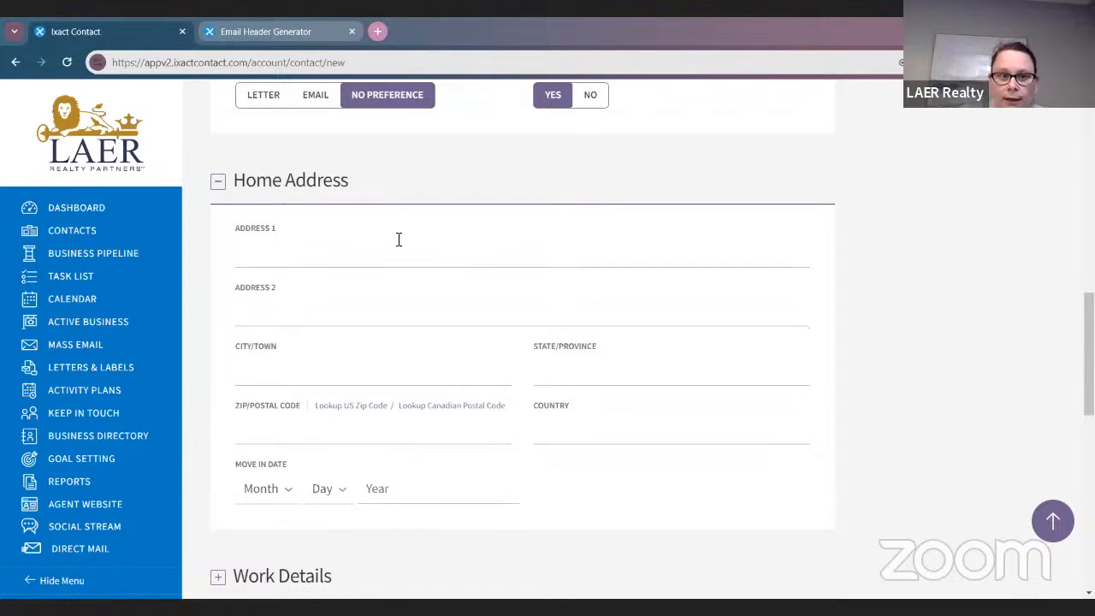
{"action": "left_click", "coordinate": [414, 244]}
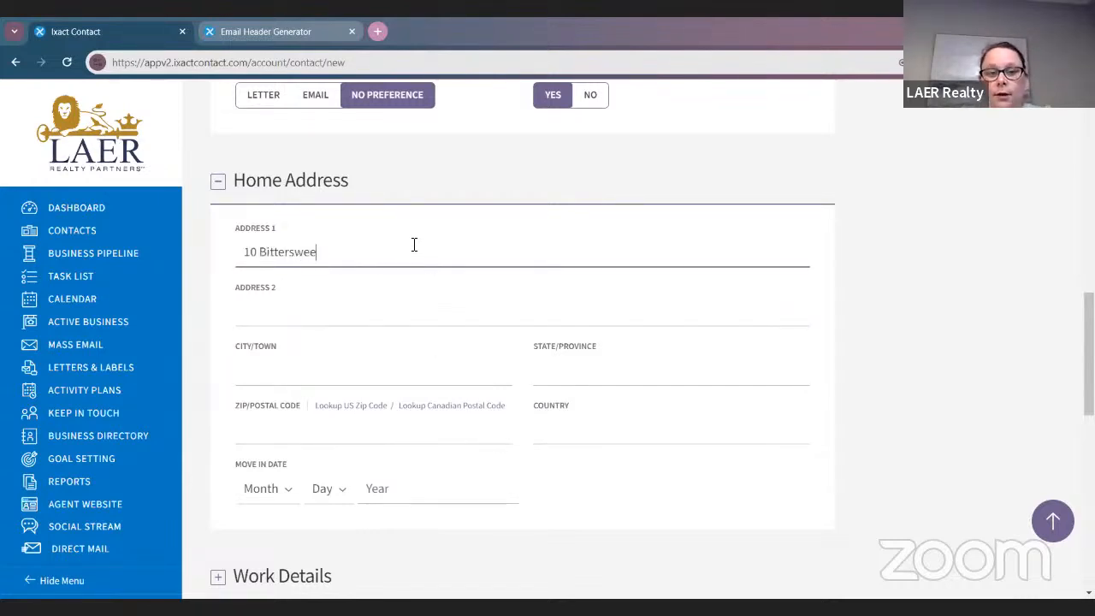
{"action": "key", "text": "Tab"}
{"action": "key", "text": "Tab"}
{"action": "type", "text": "Manchester,"}
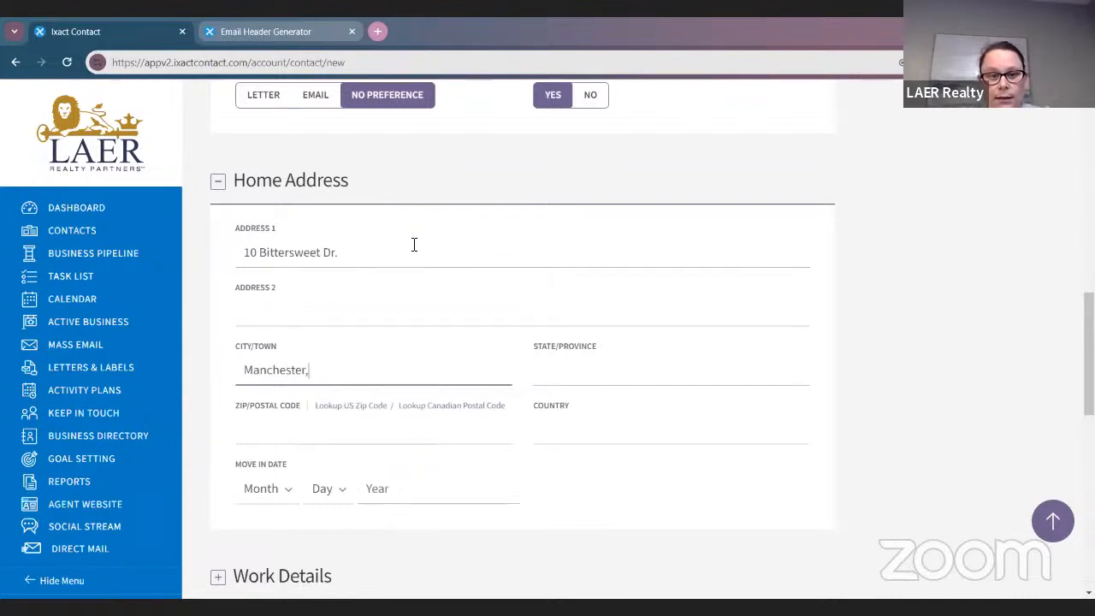
Tidy the city entry, then fill in the contact's state and ZIP code
{"action": "key", "text": "BackSpace"}
{"action": "key", "text": "Tab"}
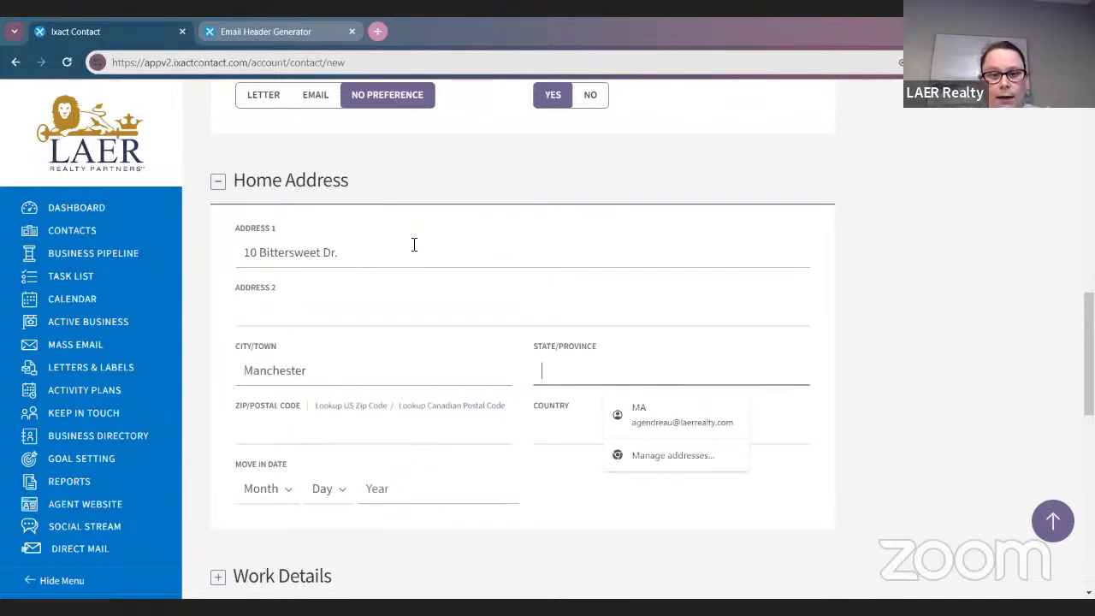
{"action": "type", "text": "DNH"}
{"action": "key", "text": "BackSpace"}
{"action": "key", "text": "BackSpace"}
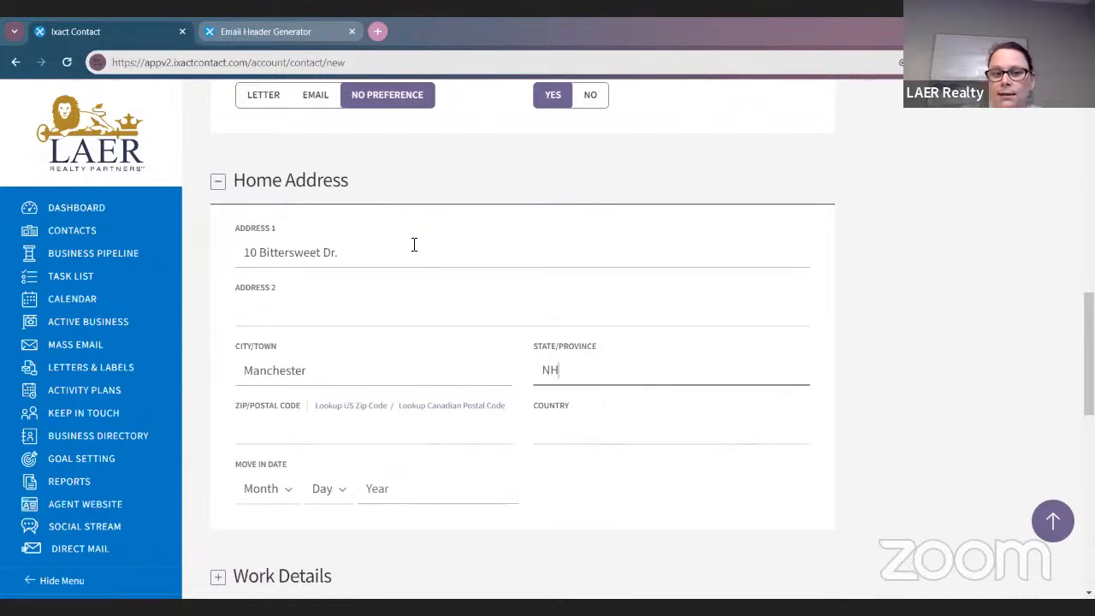
{"action": "scroll", "coordinate": [414, 245], "scroll_direction": "down", "scroll_amount": 2}
{"action": "left_click", "coordinate": [402, 291]}
{"action": "type", "text": "0"}
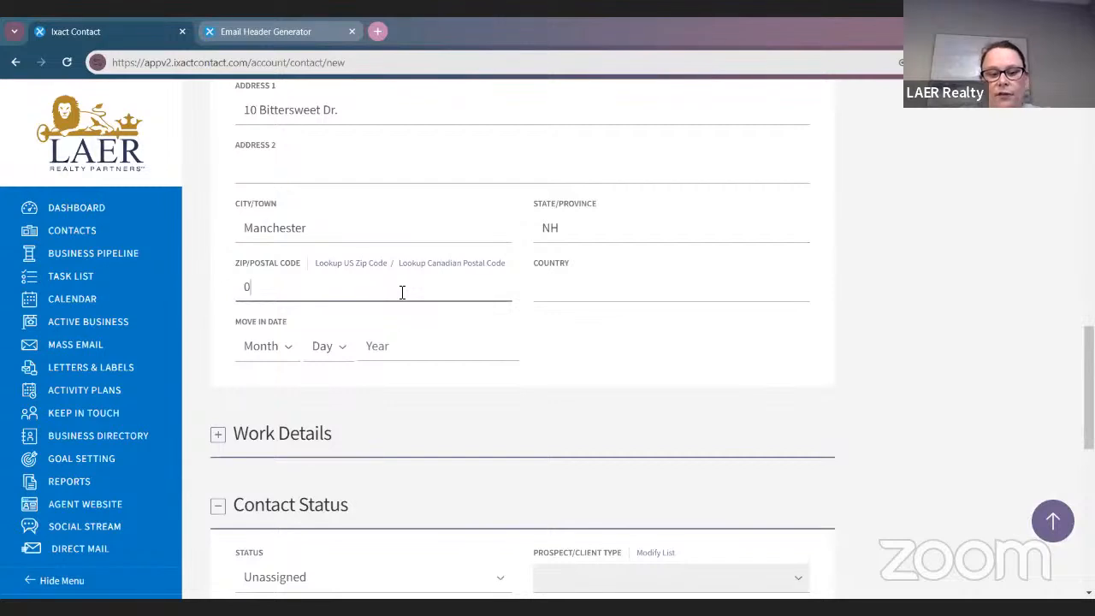
{"action": "type", "text": "3109"}
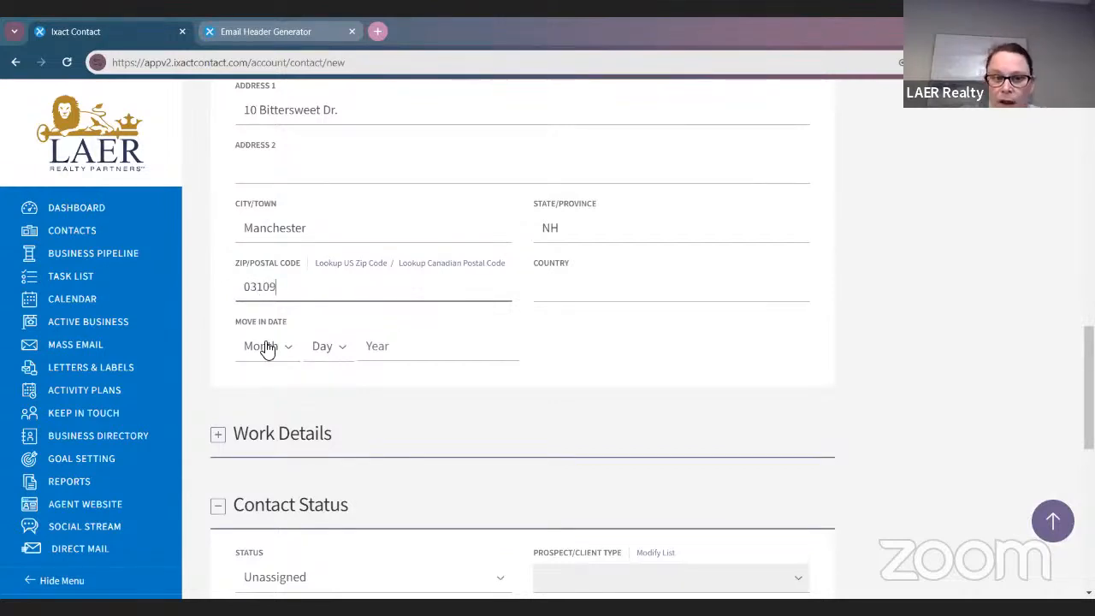
Set the Move In Date to Jan 11
{"action": "left_click", "coordinate": [267, 347]}
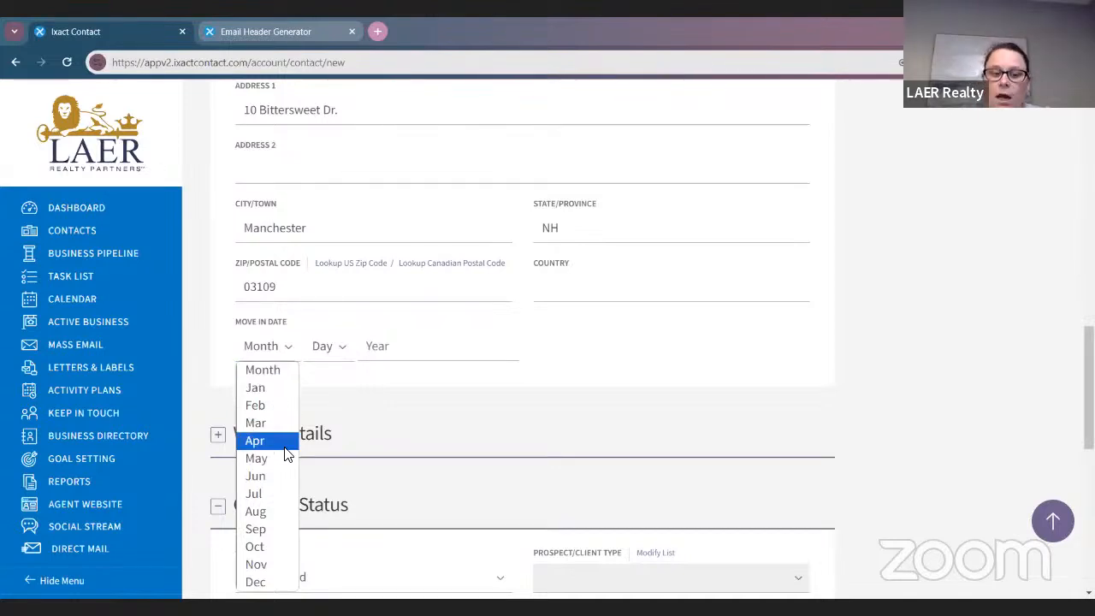
{"action": "left_click", "coordinate": [257, 458]}
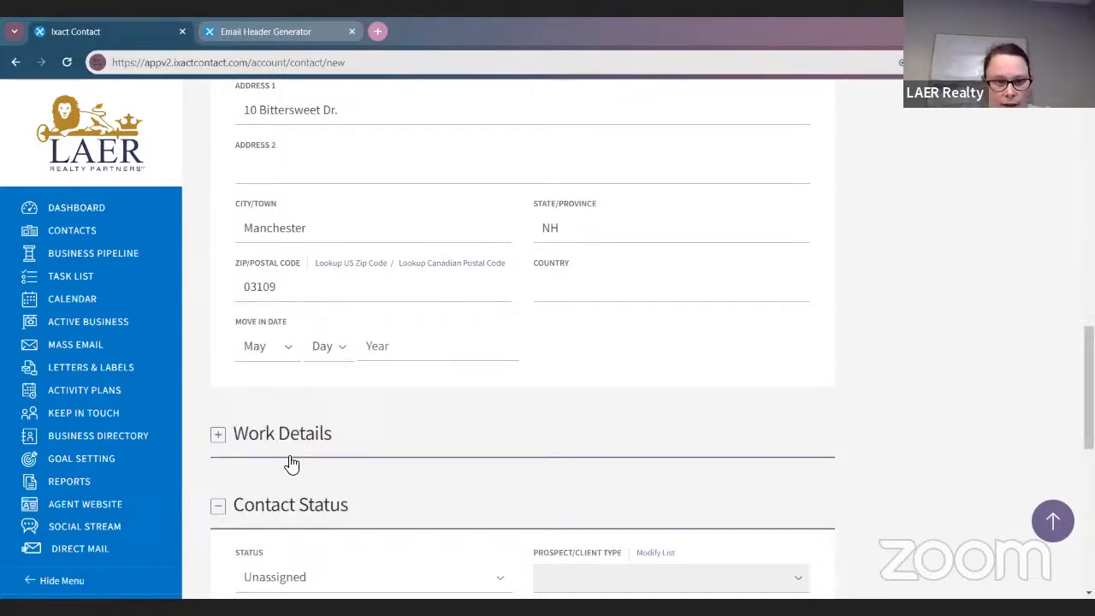
{"action": "left_click", "coordinate": [272, 352]}
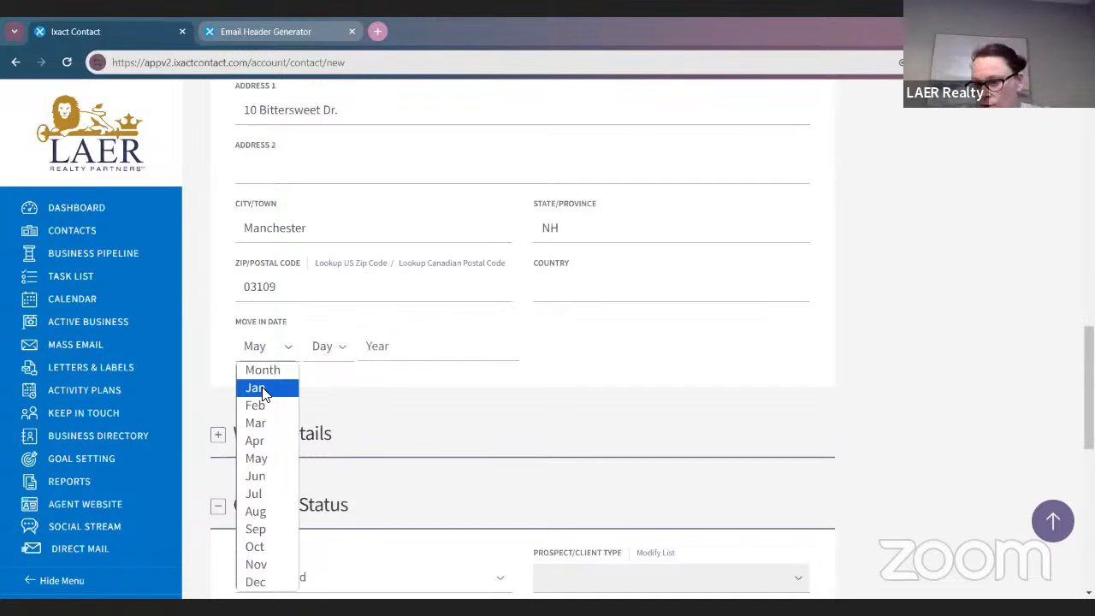
{"action": "left_click", "coordinate": [257, 388]}
{"action": "left_click", "coordinate": [325, 352]}
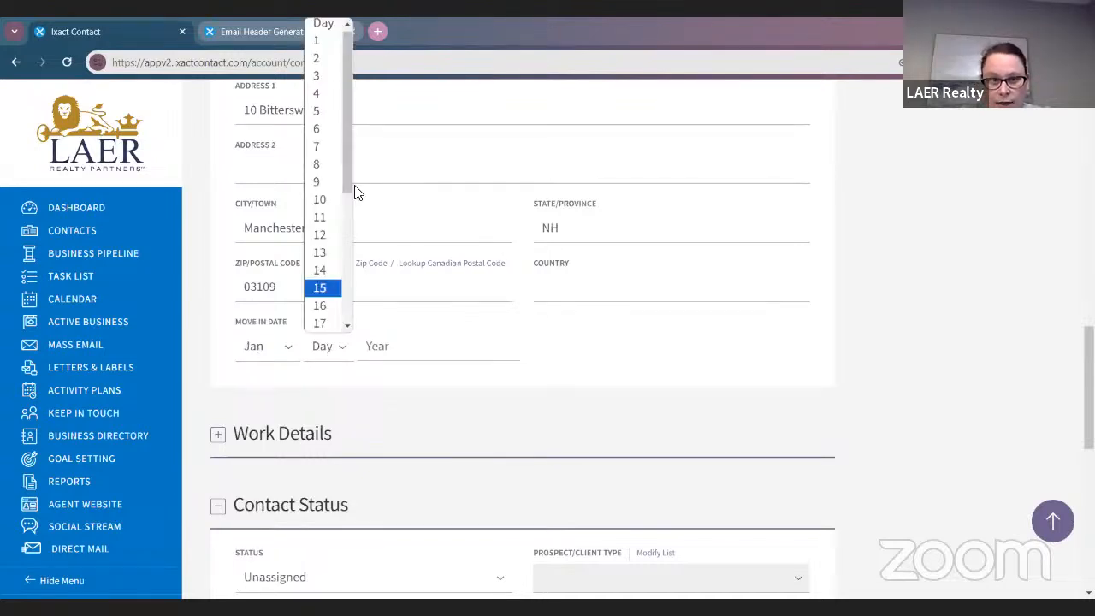
{"action": "left_click", "coordinate": [323, 217]}
{"action": "left_click", "coordinate": [381, 340]}
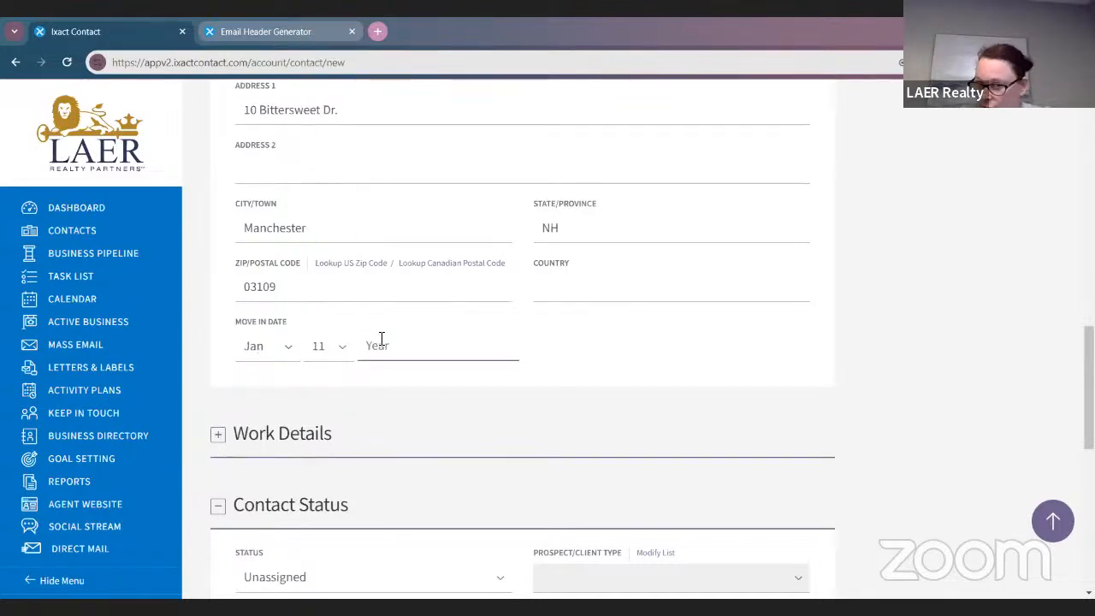
{"action": "scroll", "coordinate": [910, 359], "scroll_direction": "down", "scroll_amount": 3}
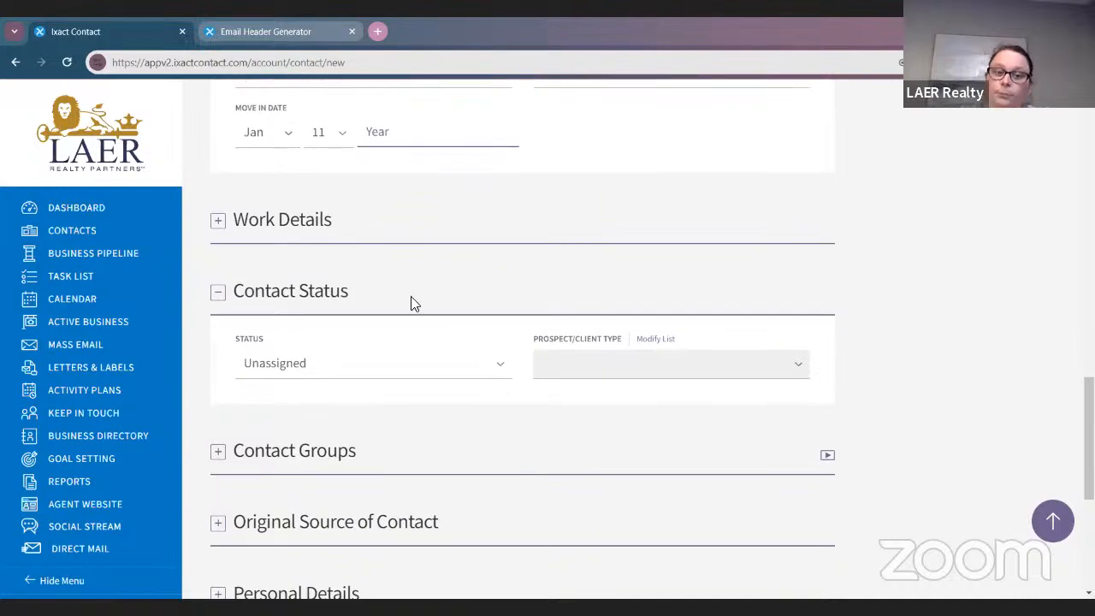
Expand Work Details and enter company LAER Realty Partners
{"action": "left_click", "coordinate": [218, 221]}
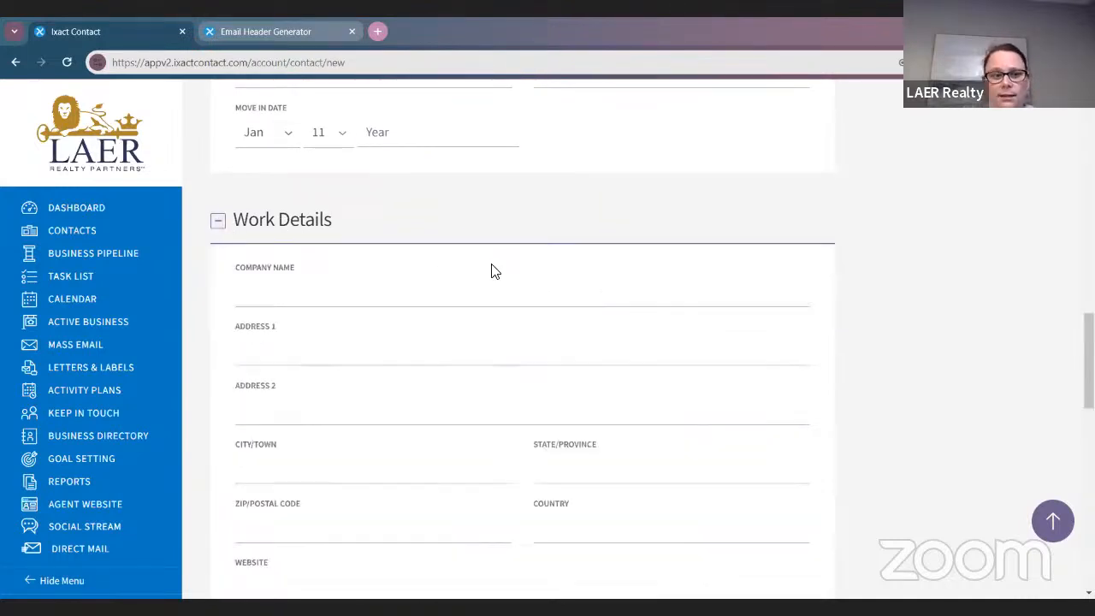
{"action": "scroll", "coordinate": [479, 291], "scroll_direction": "down", "scroll_amount": 2}
{"action": "left_click", "coordinate": [378, 154]}
{"action": "type", "text": "L"}
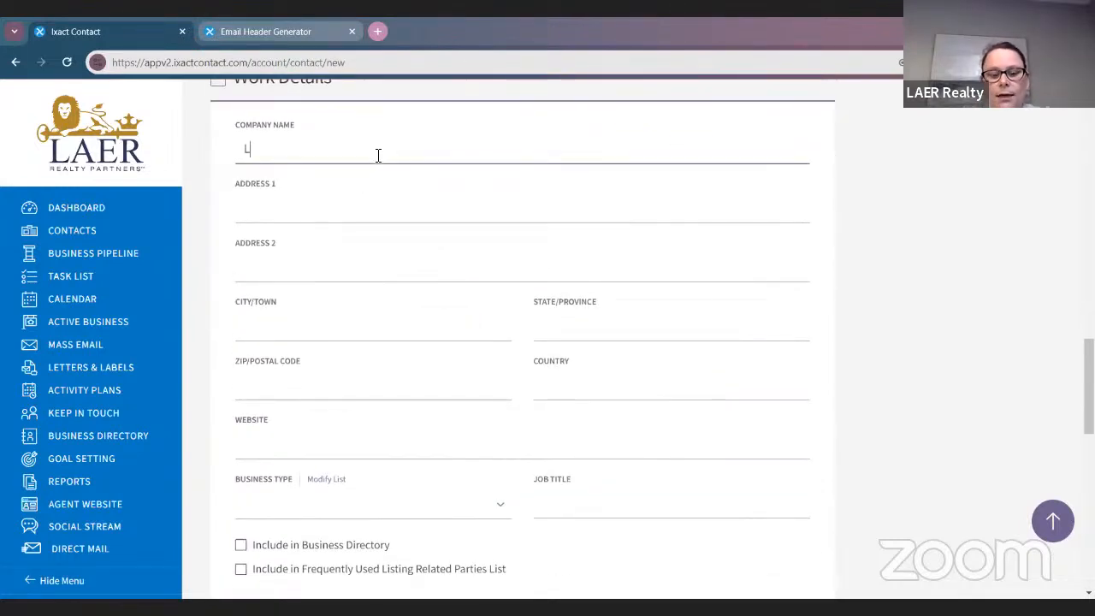
{"action": "type", "text": "AER Realty Par"}
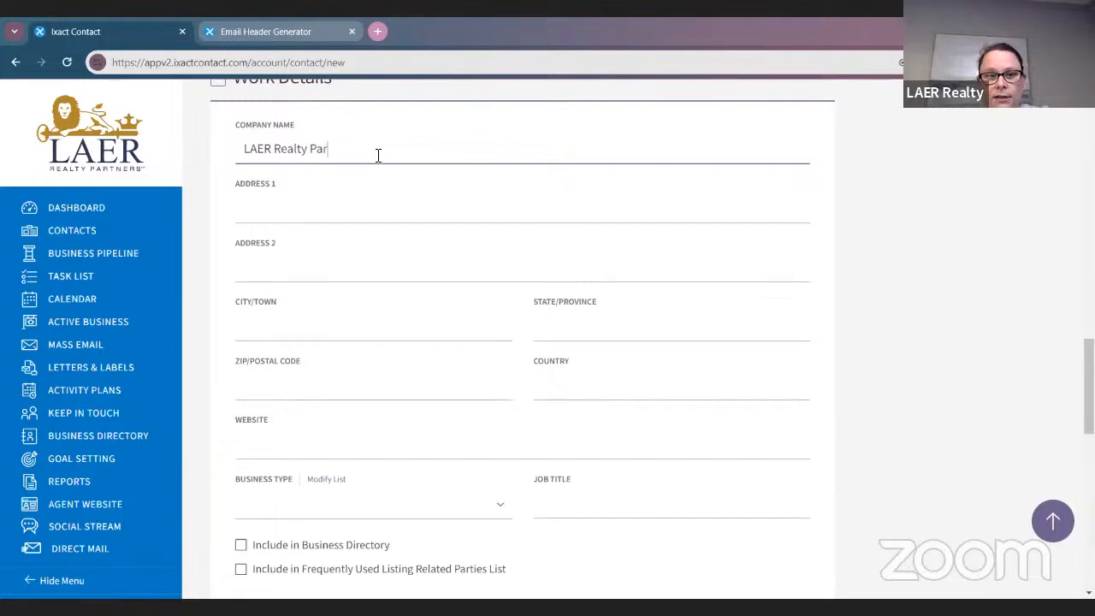
{"action": "type", "text": "tners"}
{"action": "key", "text": "Tab"}
{"action": "key", "text": "Tab"}
{"action": "key", "text": "Tab"}
{"action": "key", "text": "Tab"}
{"action": "key", "text": "Tab"}
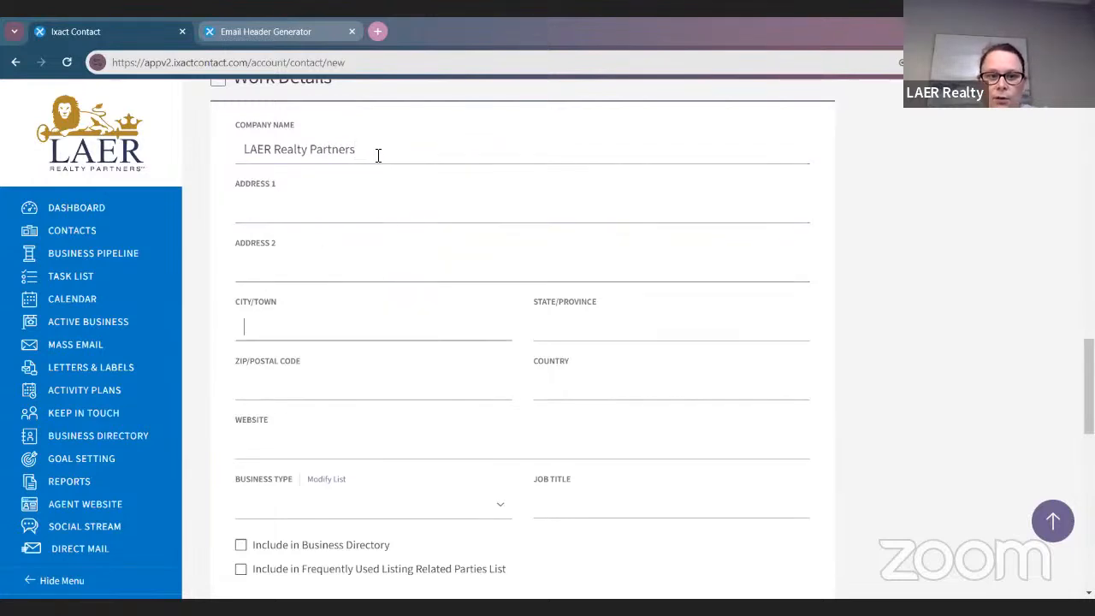
{"action": "key", "text": "Tab"}
{"action": "key", "text": "Tab"}
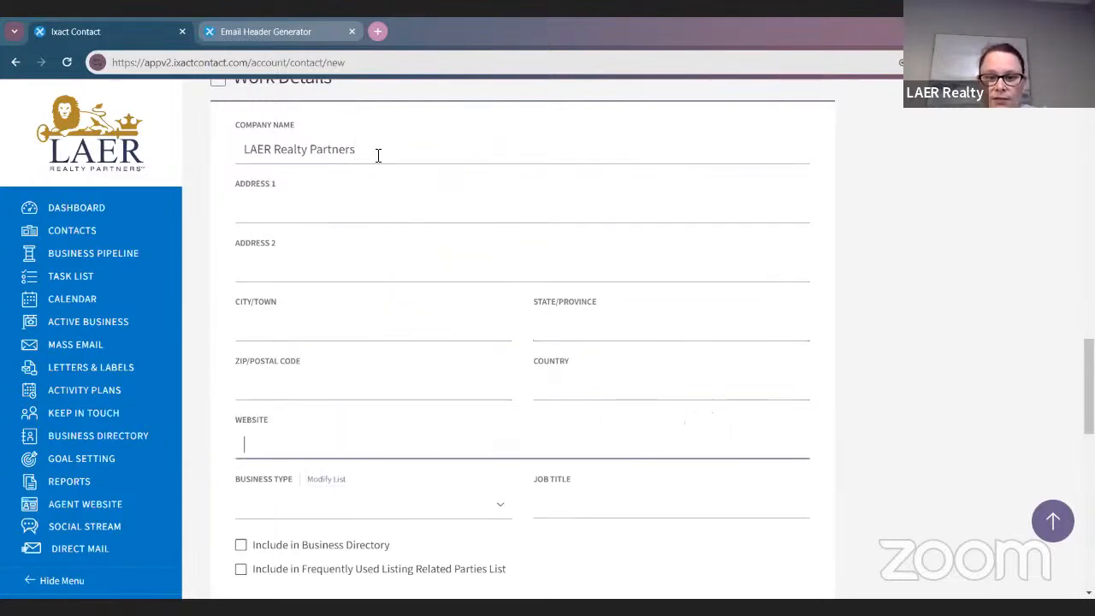
Correct the contact's website address and tick Include in Business Directory
{"action": "scroll", "coordinate": [574, 280], "scroll_direction": "down", "scroll_amount": 2}
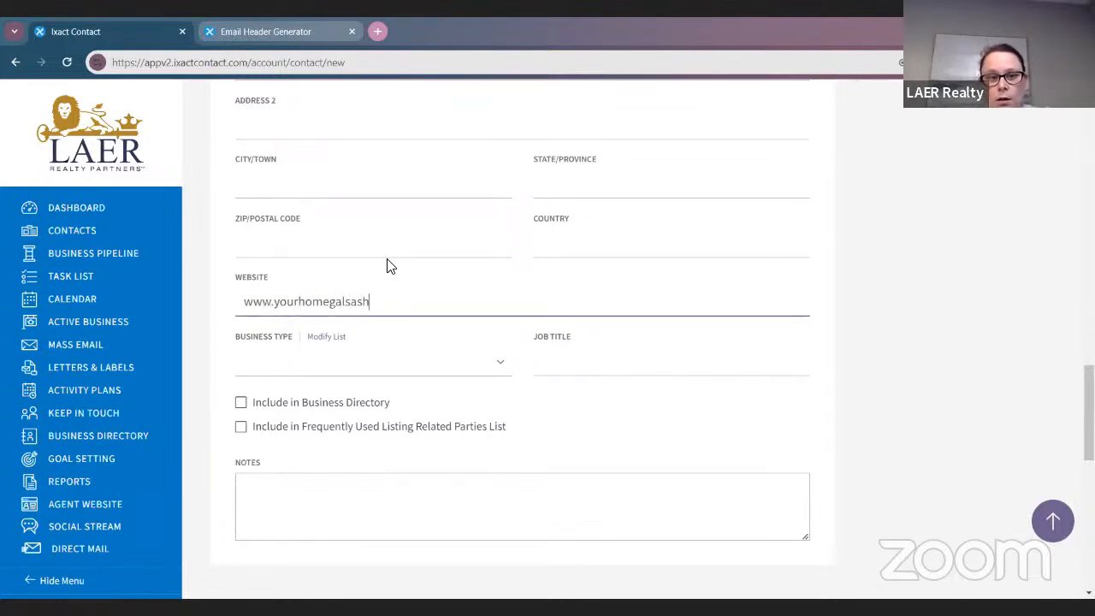
{"action": "key", "text": "BackSpace"}
{"action": "key", "text": "BackSpace"}
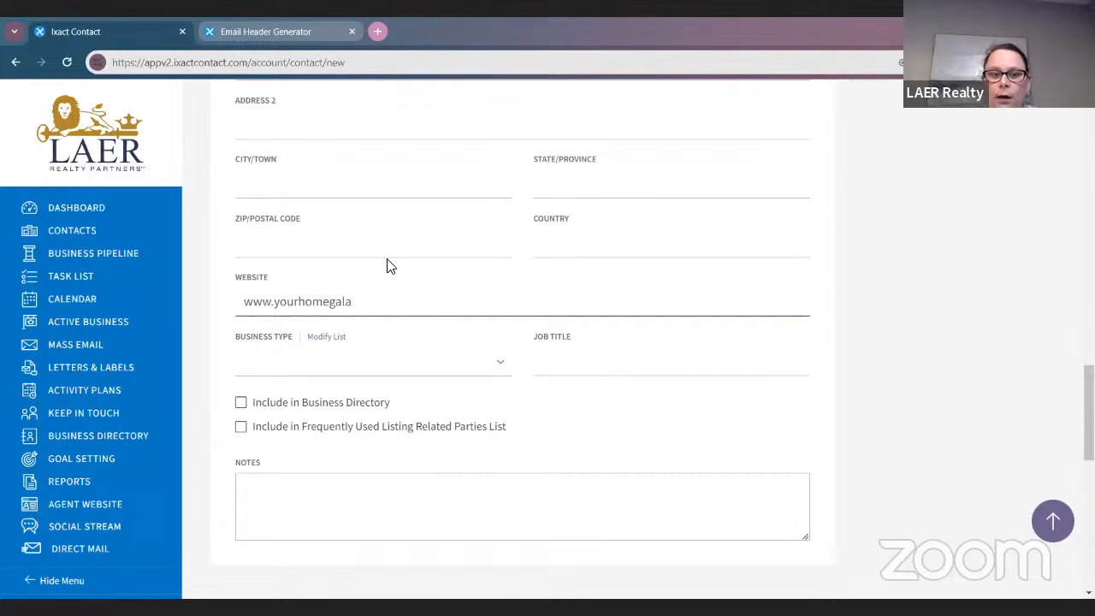
{"action": "type", "text": "shley.com"}
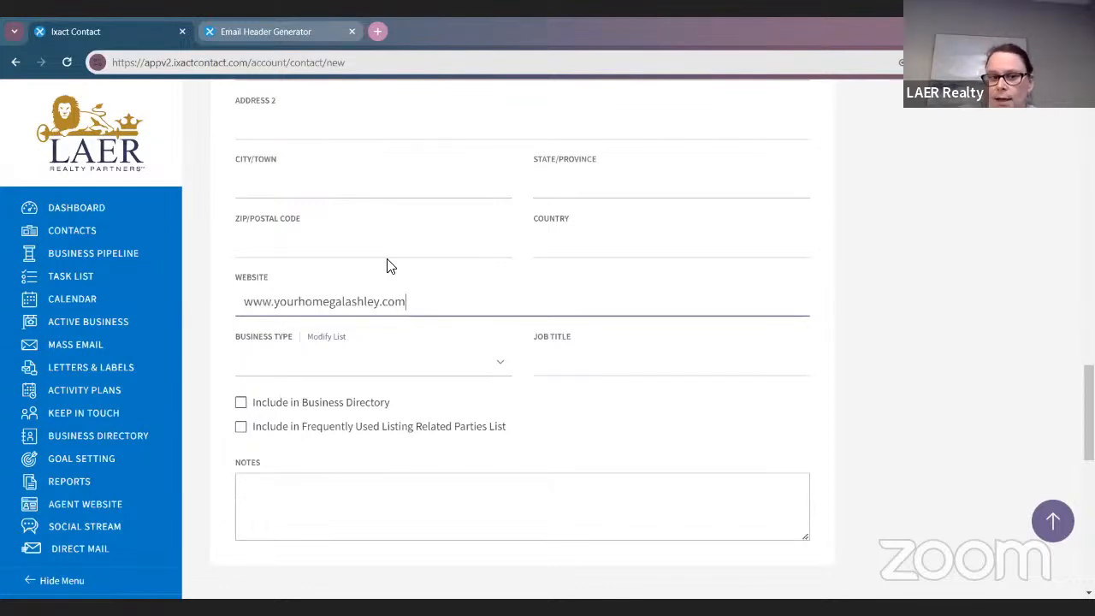
{"action": "scroll", "coordinate": [430, 214], "scroll_direction": "down", "scroll_amount": 1}
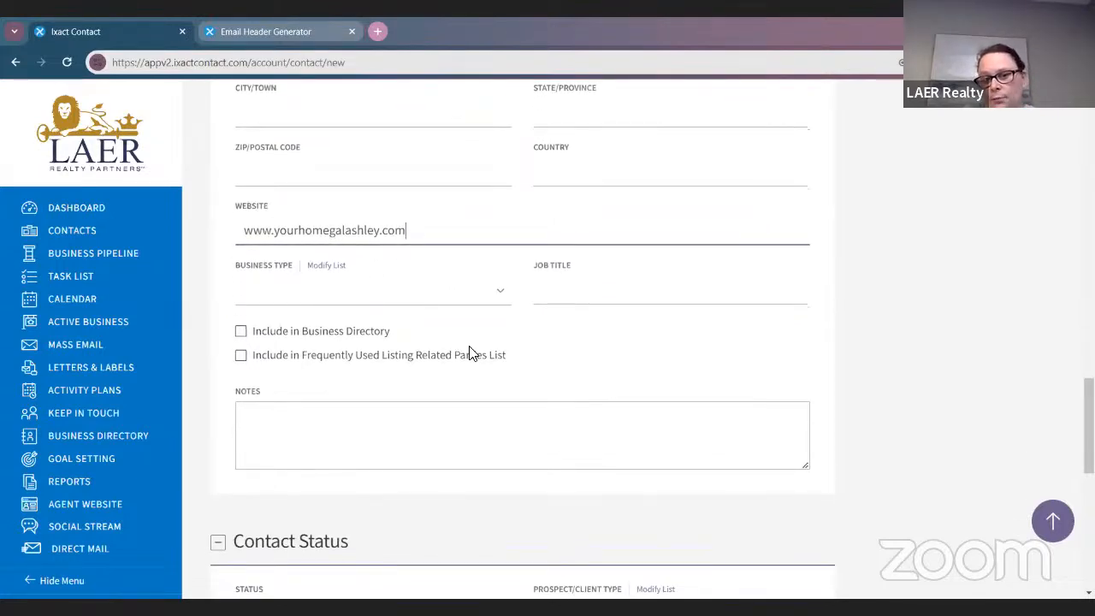
{"action": "left_click", "coordinate": [240, 331]}
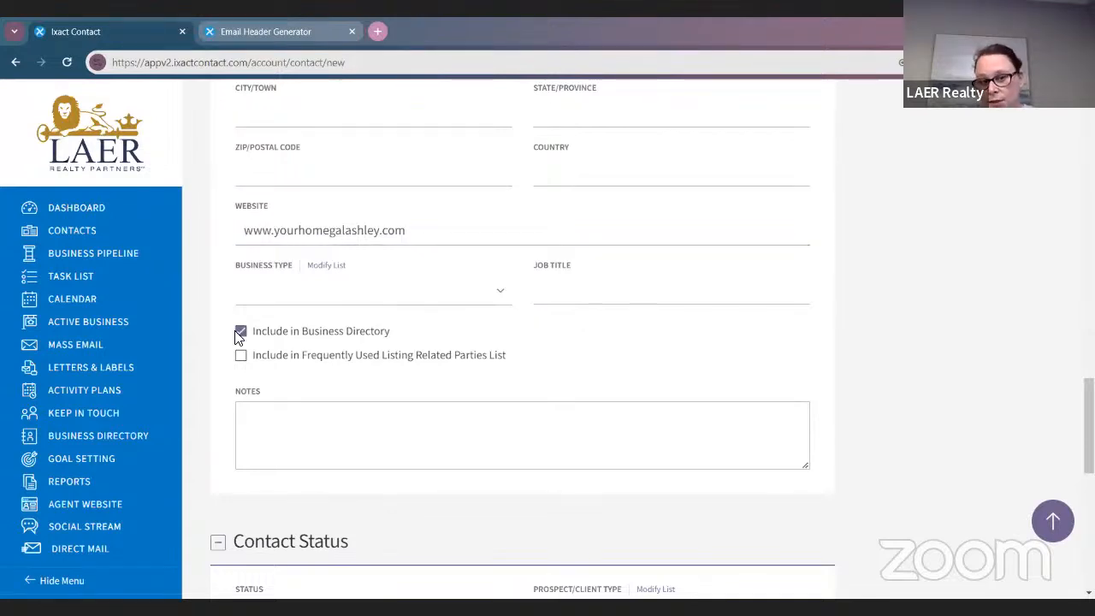
{"action": "scroll", "coordinate": [699, 439], "scroll_direction": "up", "scroll_amount": 3}
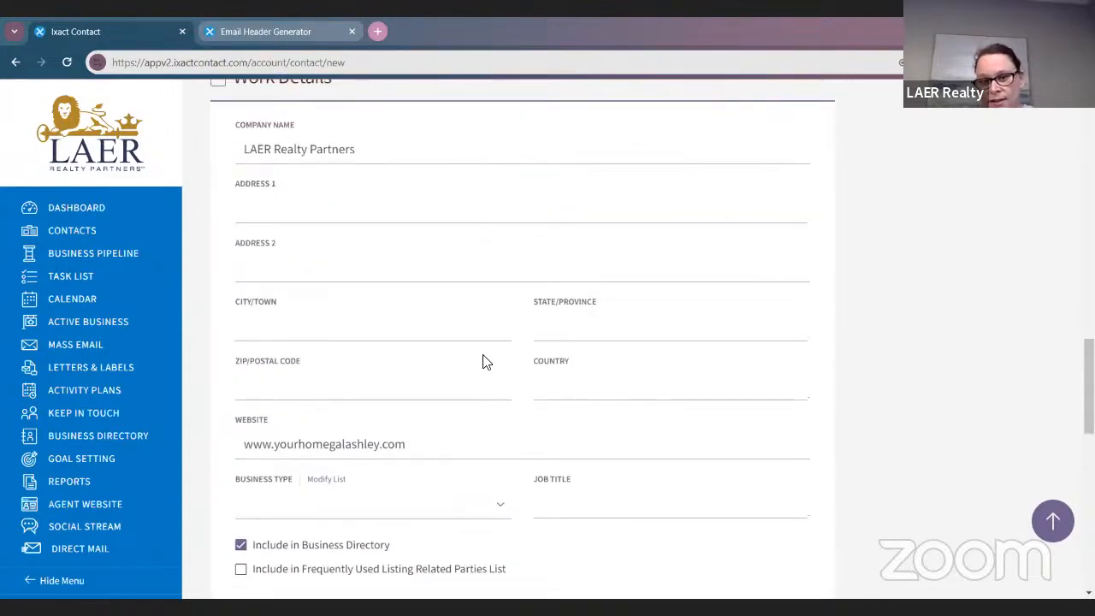
{"action": "scroll", "coordinate": [484, 362], "scroll_direction": "down", "scroll_amount": 5}
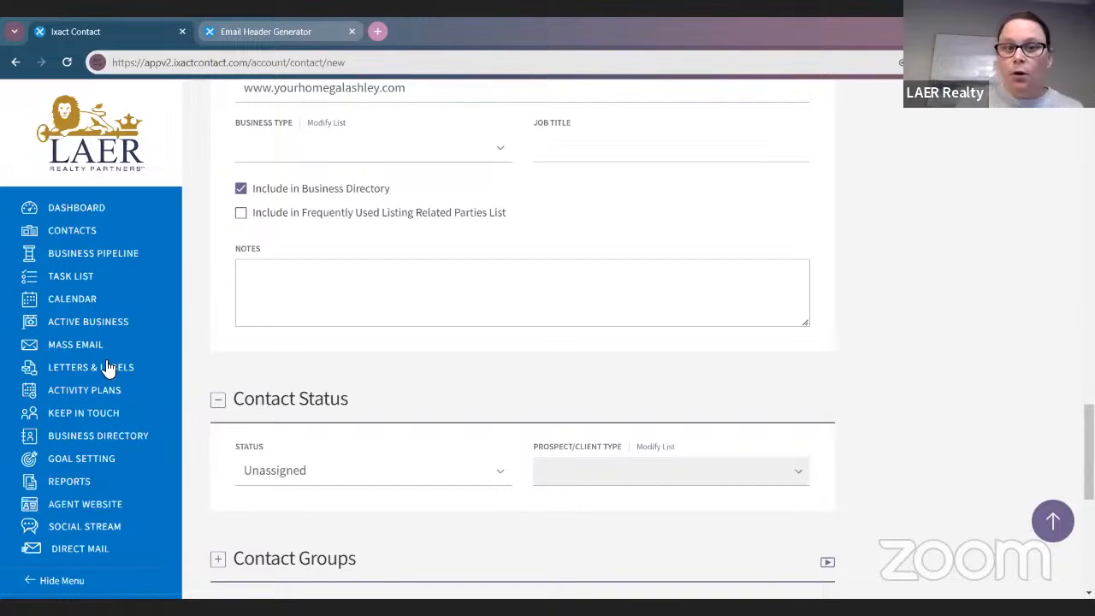
{"action": "scroll", "coordinate": [518, 275], "scroll_direction": "down", "scroll_amount": 1}
Choose Hot Prospect as the contact's status and Buyer as the prospect/client type
{"action": "scroll", "coordinate": [519, 274], "scroll_direction": "down", "scroll_amount": 3}
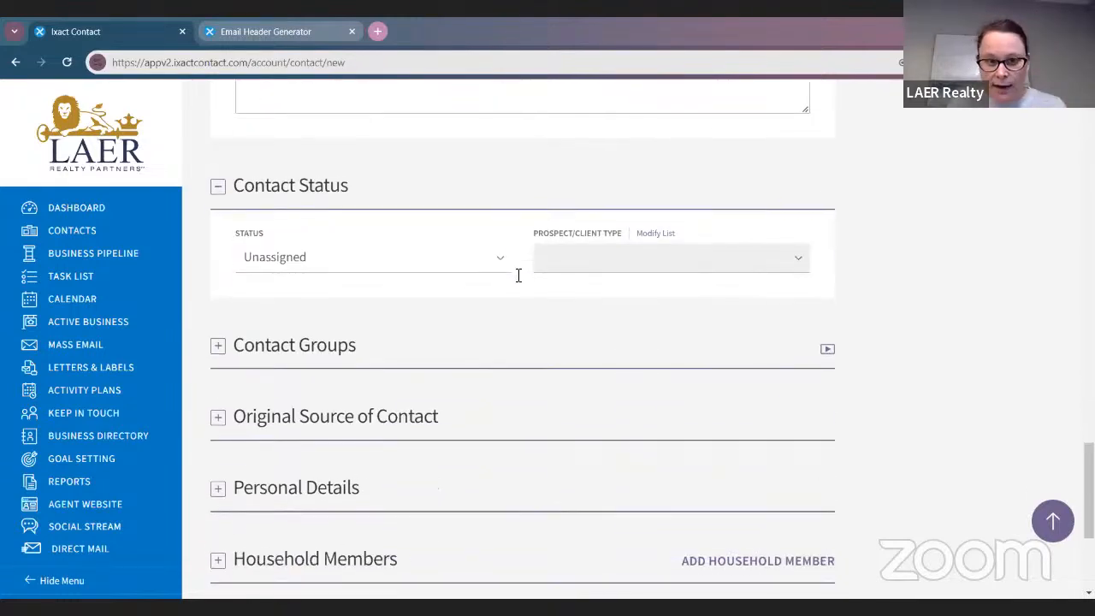
{"action": "left_click", "coordinate": [331, 266]}
{"action": "left_click", "coordinate": [349, 316]}
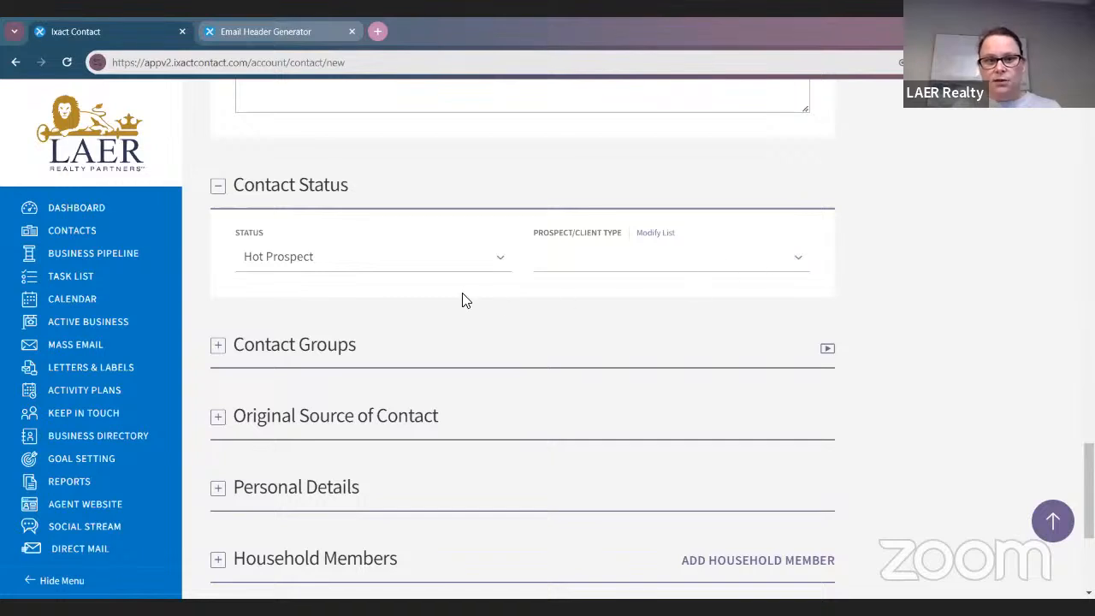
{"action": "left_click", "coordinate": [590, 259]}
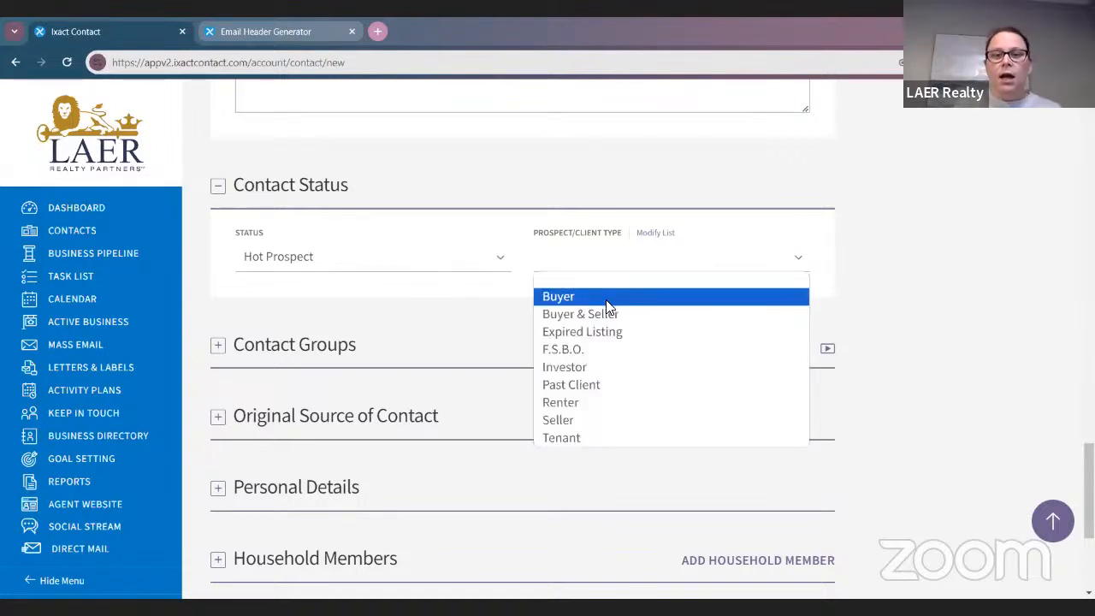
{"action": "left_click", "coordinate": [606, 298]}
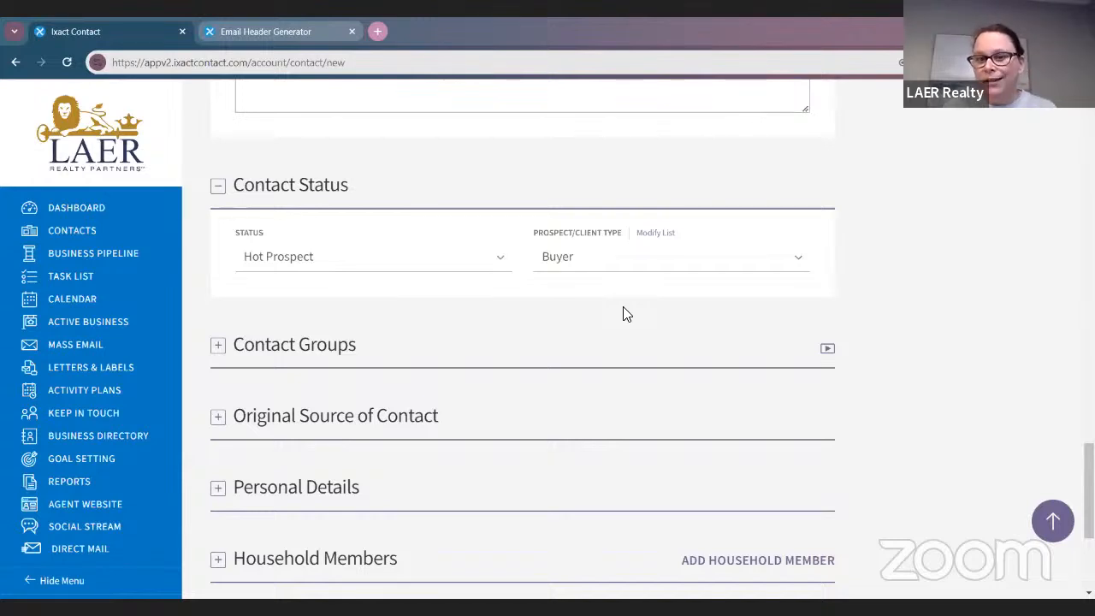
{"action": "left_click", "coordinate": [652, 234]}
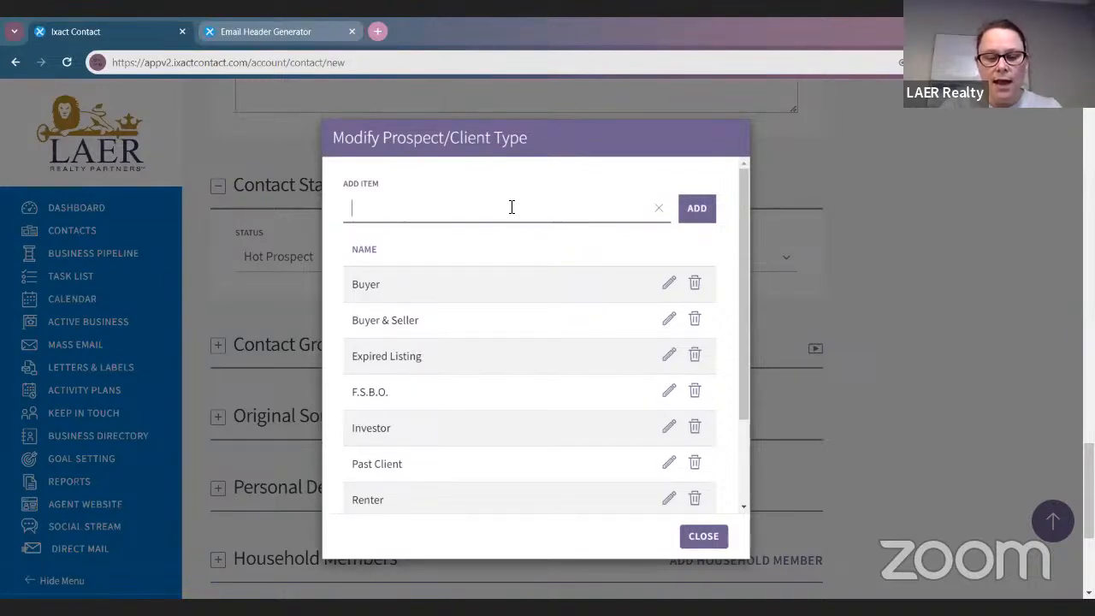
Add 'Top Referral' to the prospect/client type list and close the list editor
{"action": "type", "text": "Top Refer"}
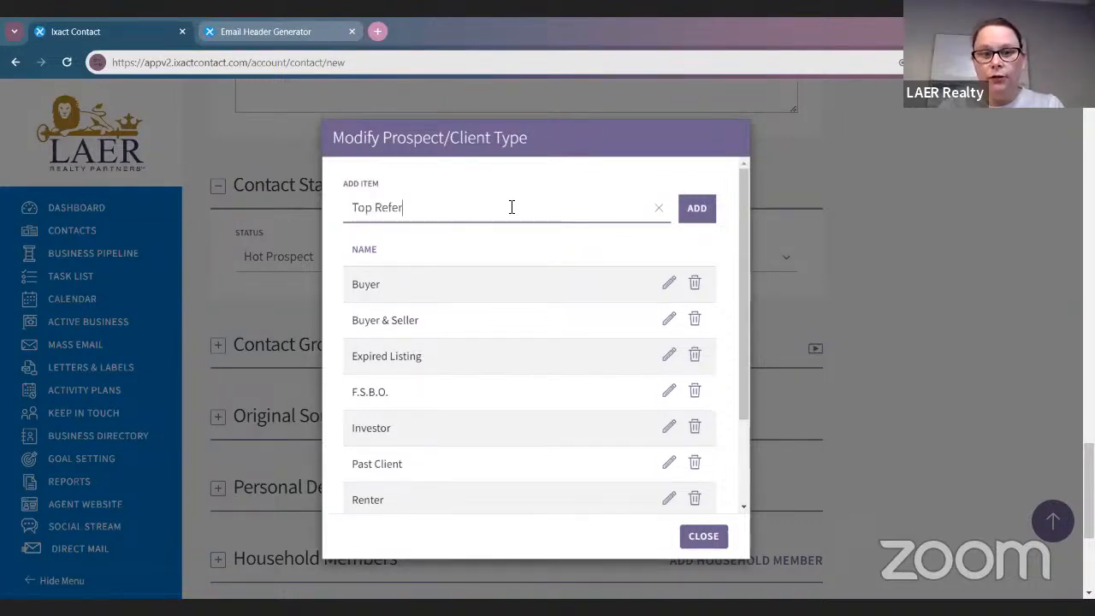
{"action": "type", "text": "ral"}
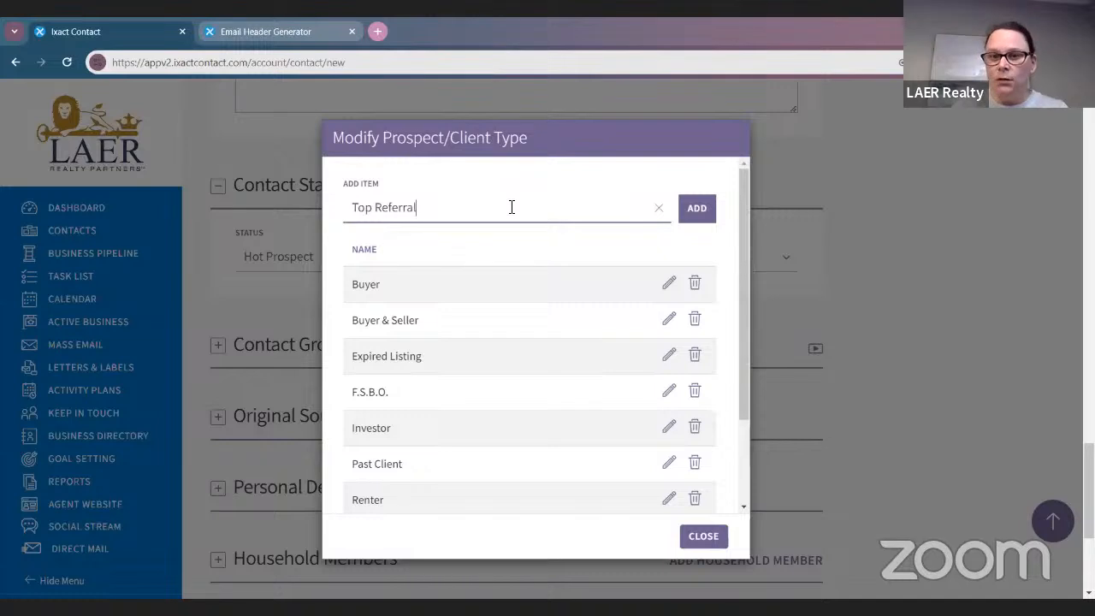
{"action": "left_click", "coordinate": [693, 216]}
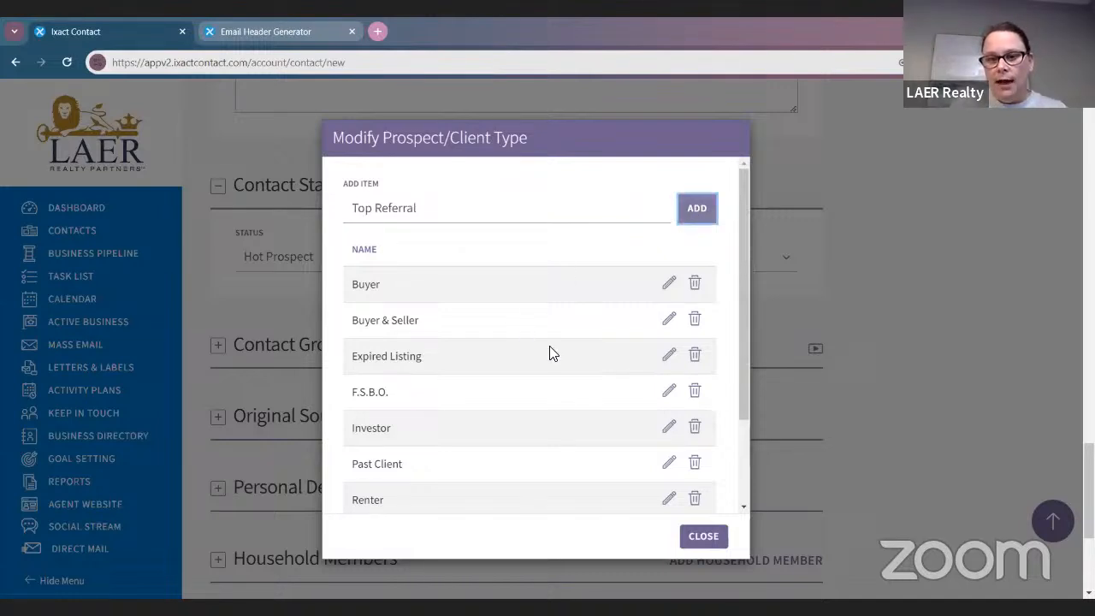
{"action": "scroll", "coordinate": [547, 354], "scroll_direction": "down", "scroll_amount": 3}
{"action": "scroll", "coordinate": [516, 419], "scroll_direction": "down", "scroll_amount": 1}
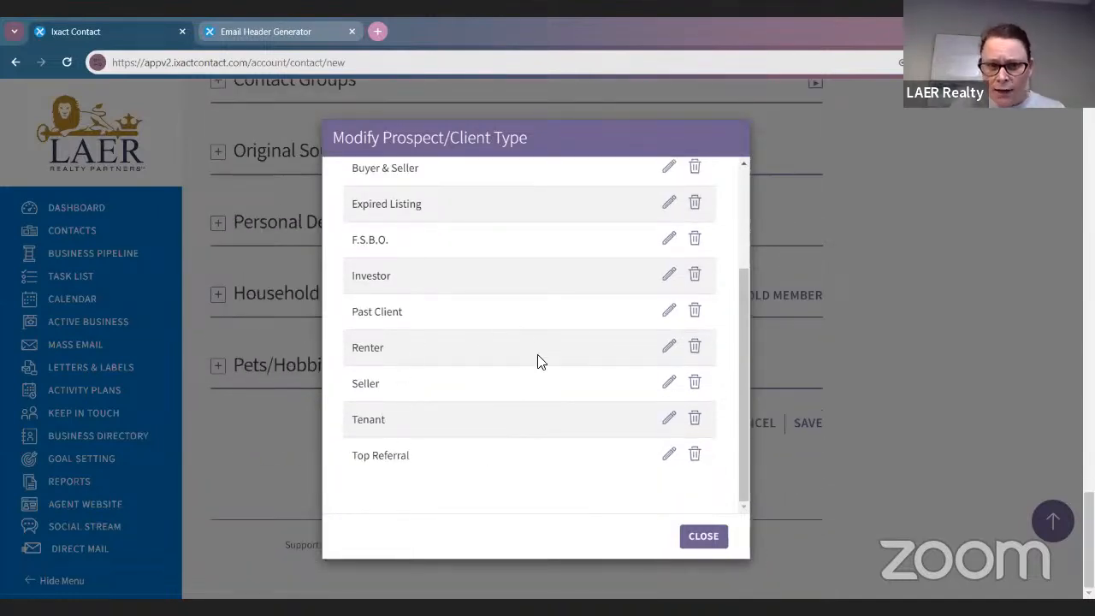
{"action": "left_click", "coordinate": [698, 539]}
Select Top Referral as this contact's prospect/client type
{"action": "scroll", "coordinate": [663, 273], "scroll_direction": "up", "scroll_amount": 3}
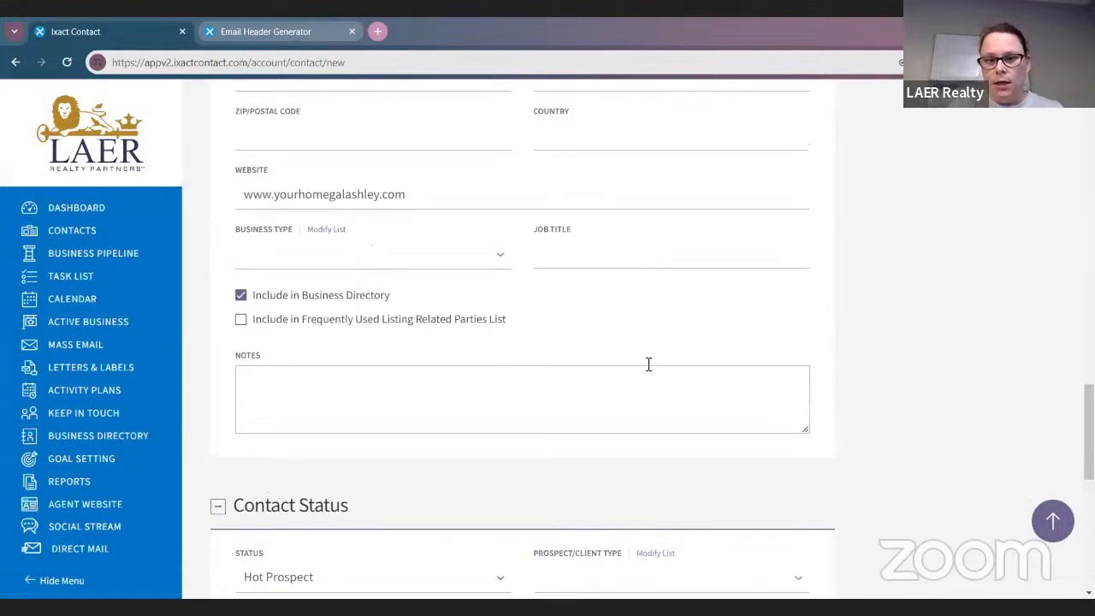
{"action": "scroll", "coordinate": [647, 364], "scroll_direction": "down", "scroll_amount": 5}
{"action": "left_click", "coordinate": [655, 232]}
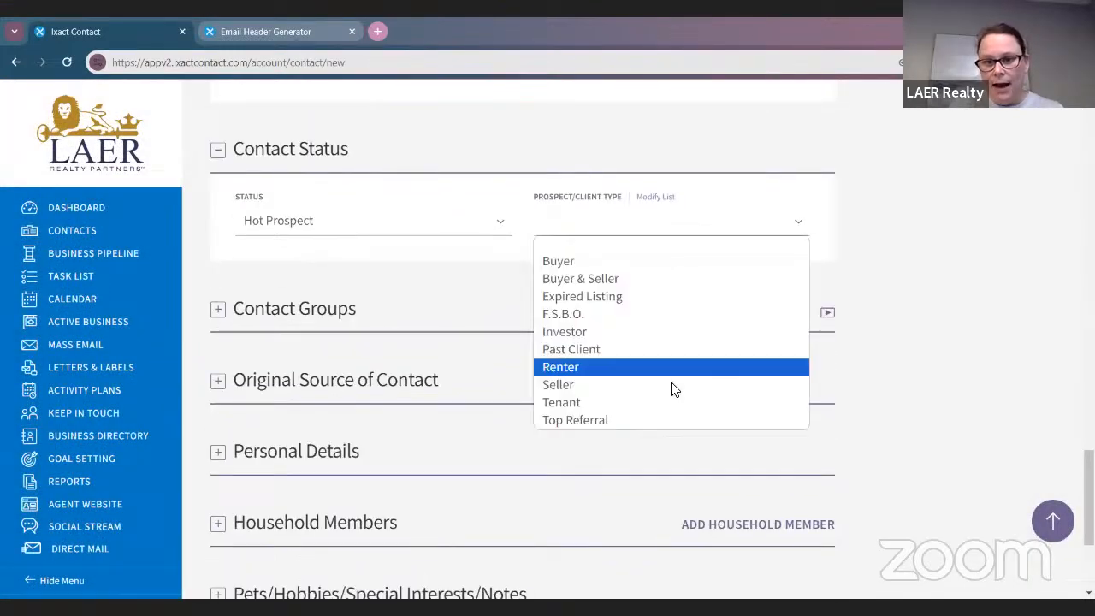
{"action": "left_click", "coordinate": [647, 422]}
{"action": "scroll", "coordinate": [723, 462], "scroll_direction": "down", "scroll_amount": 1}
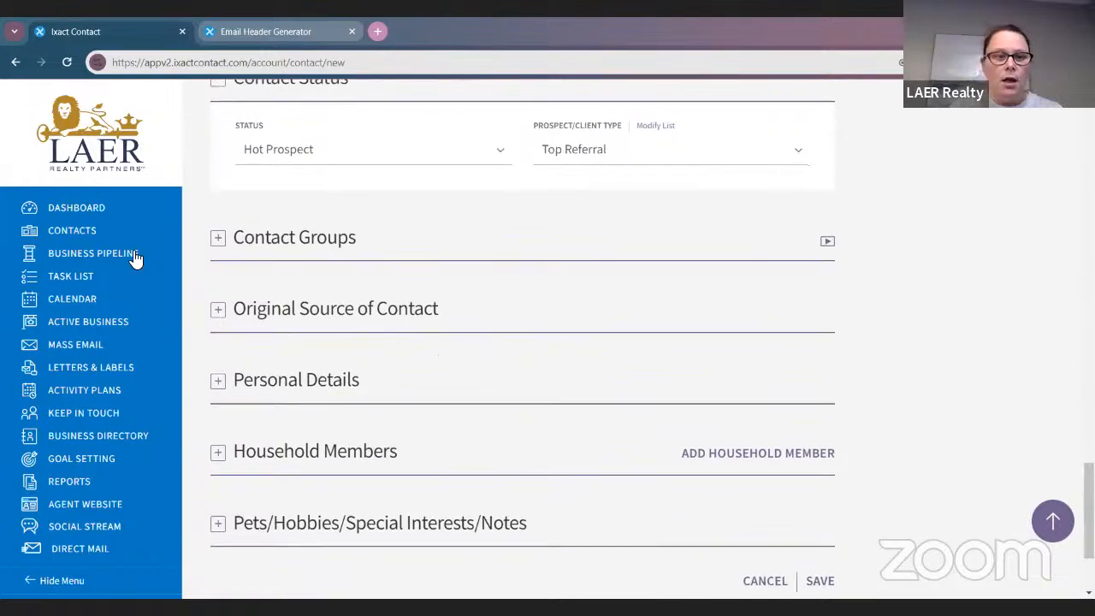
{"action": "left_click", "coordinate": [218, 237]}
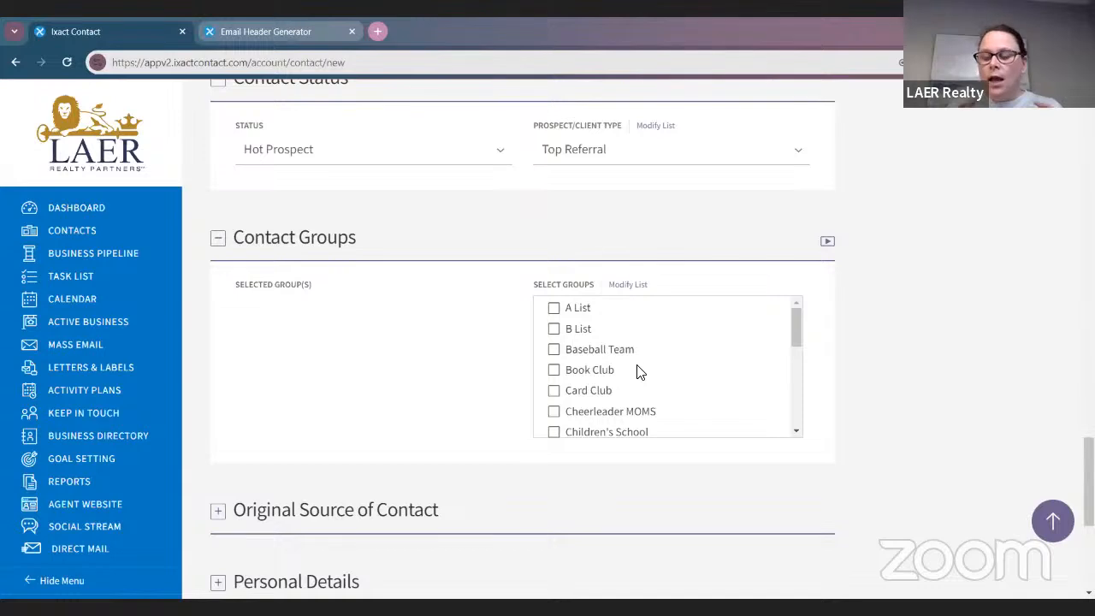
In the contact groups list editor, enter a new group name starting with 'Baseball'
{"action": "left_click", "coordinate": [628, 287]}
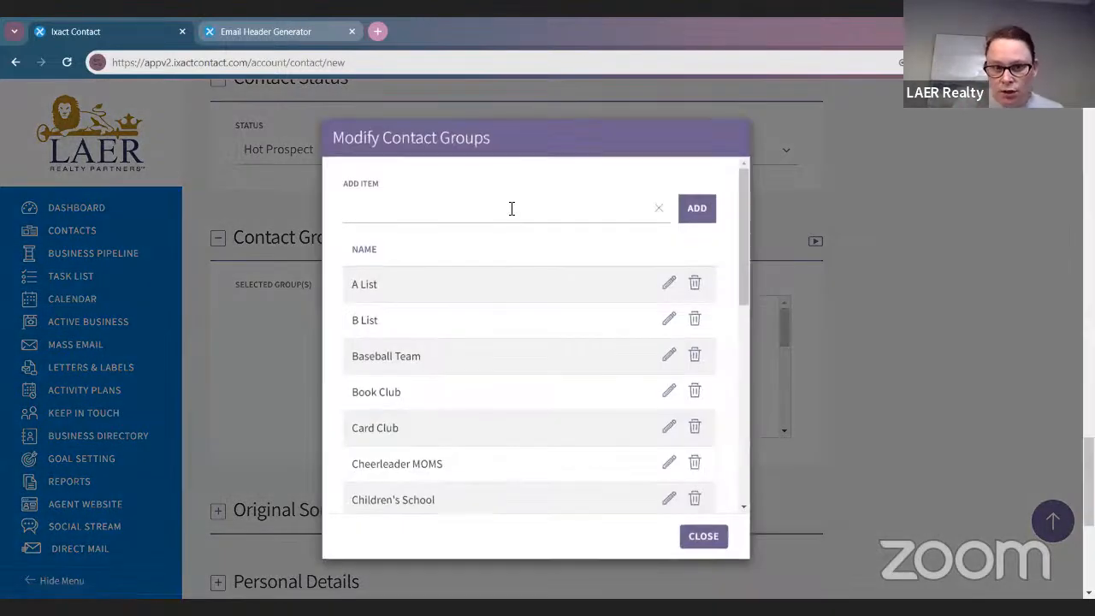
{"action": "left_click", "coordinate": [511, 208]}
{"action": "type", "text": "Baseball"}
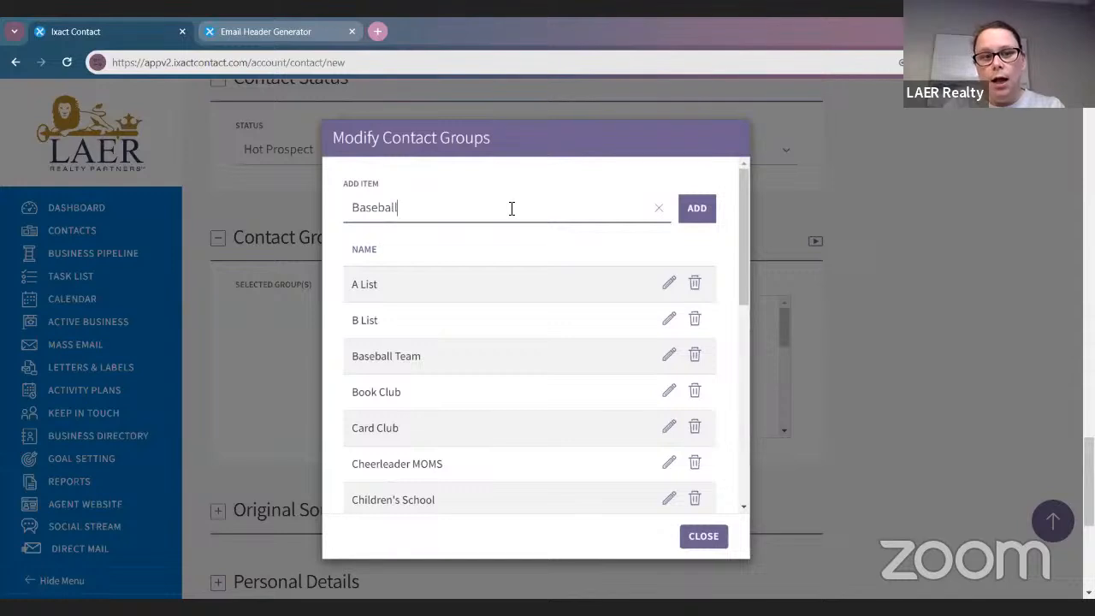
{"action": "type", "text": " mosm"}
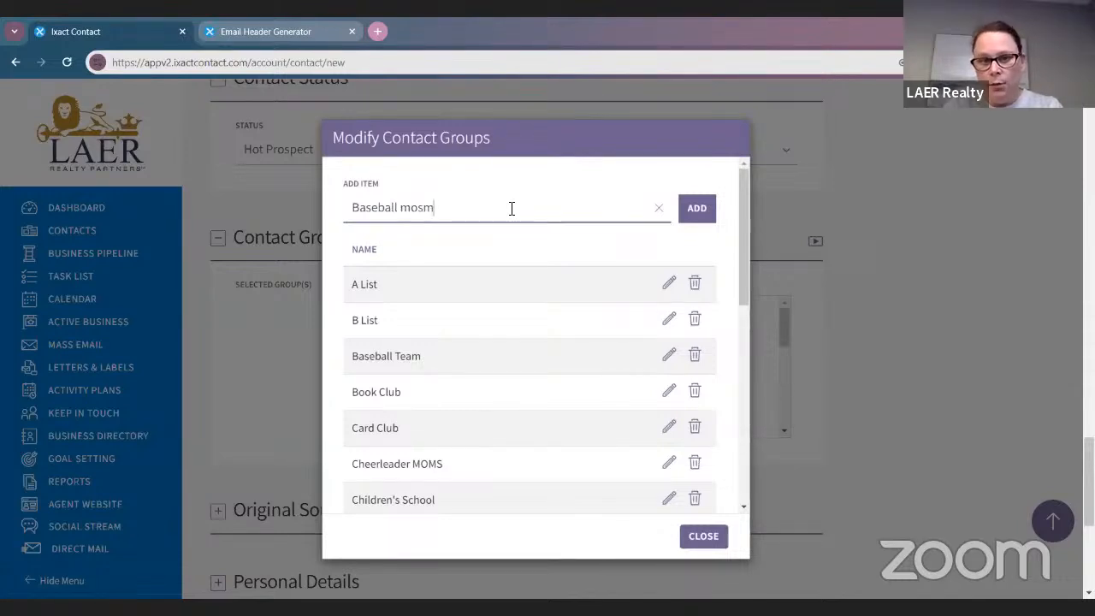
{"action": "key", "text": "BackSpace"}
{"action": "key", "text": "BackSpace"}
{"action": "key", "text": "BackSpace"}
{"action": "key", "text": "BackSpace"}
{"action": "type", "text": "mOm"}
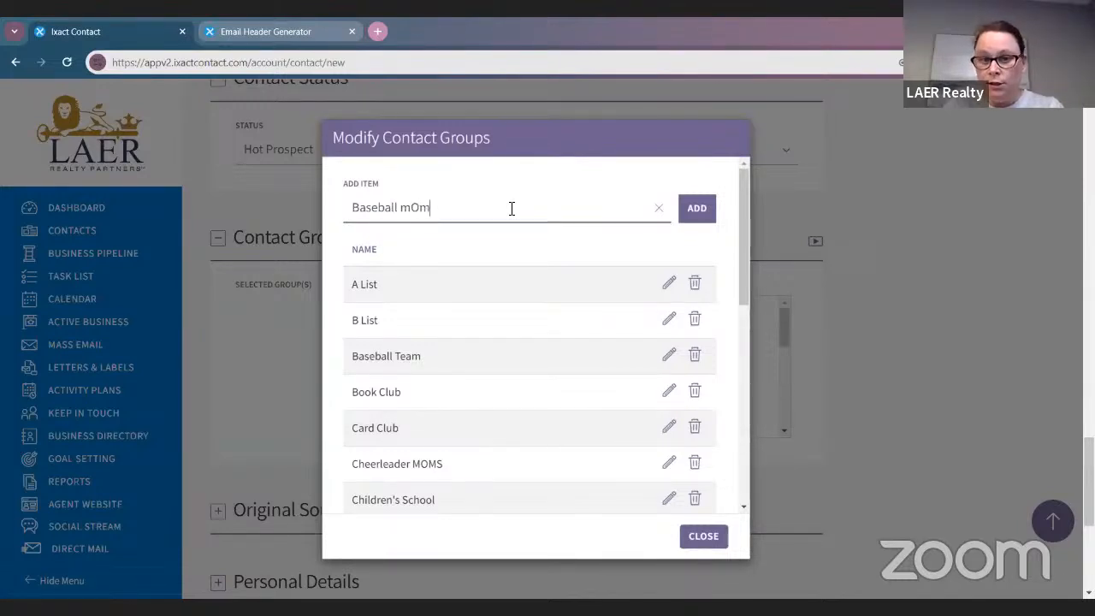
{"action": "key", "text": "BackSpace"}
{"action": "key", "text": "BackSpace"}
{"action": "key", "text": "BackSpace"}
{"action": "type", "text": "mOM"}
{"action": "key", "text": "BackSpace"}
{"action": "key", "text": "BackSpace"}
{"action": "key", "text": "BackSpace"}
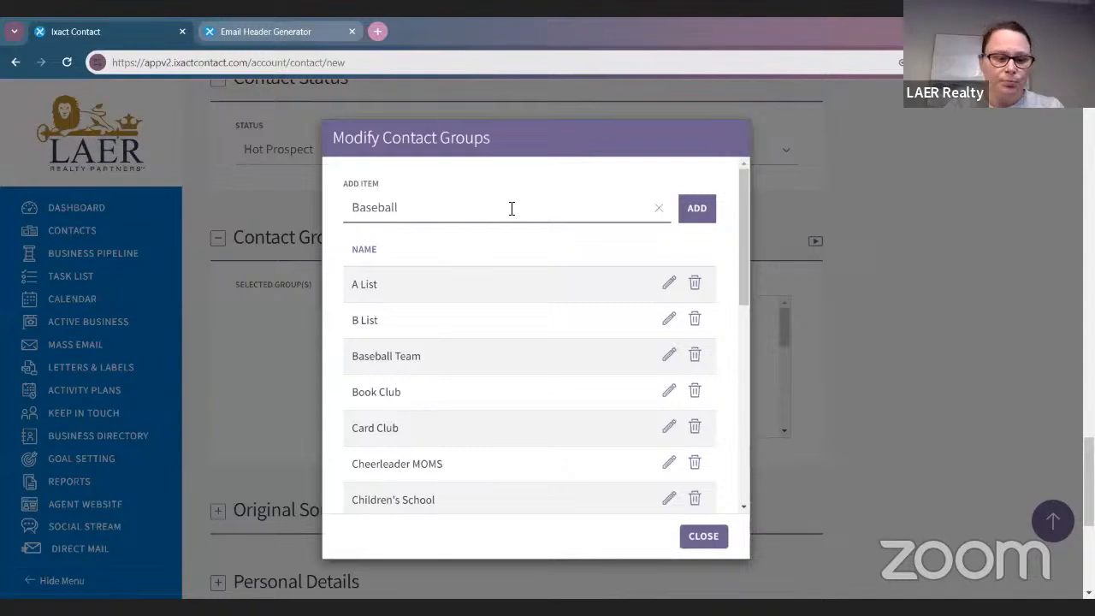
{"action": "type", "text": "moms"}
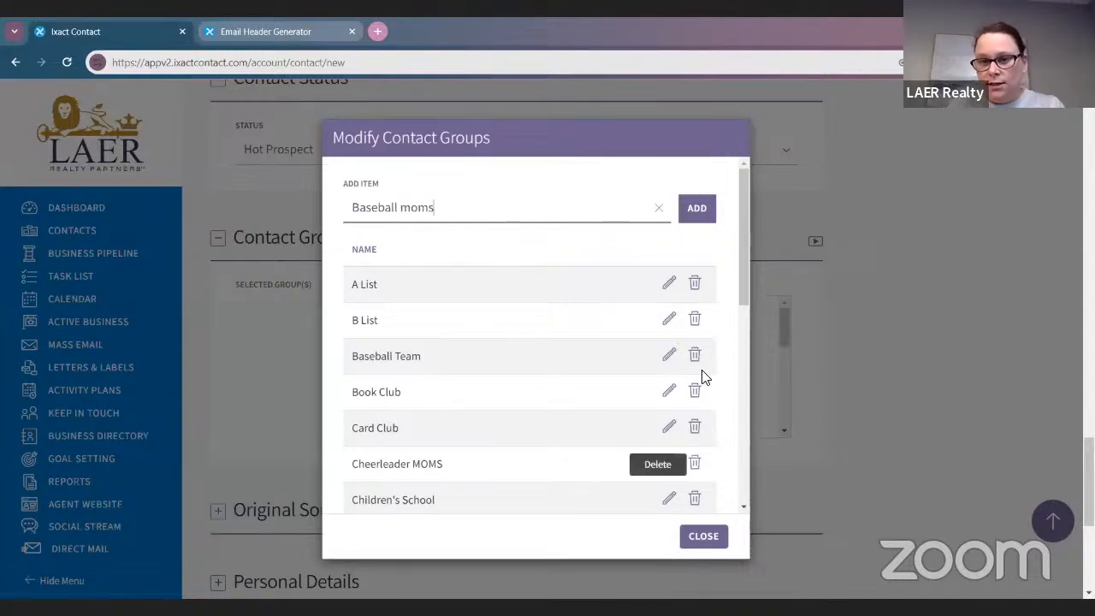
Clear the new group name and close the editor without adding any group
{"action": "left_click", "coordinate": [657, 208]}
{"action": "left_click", "coordinate": [718, 537]}
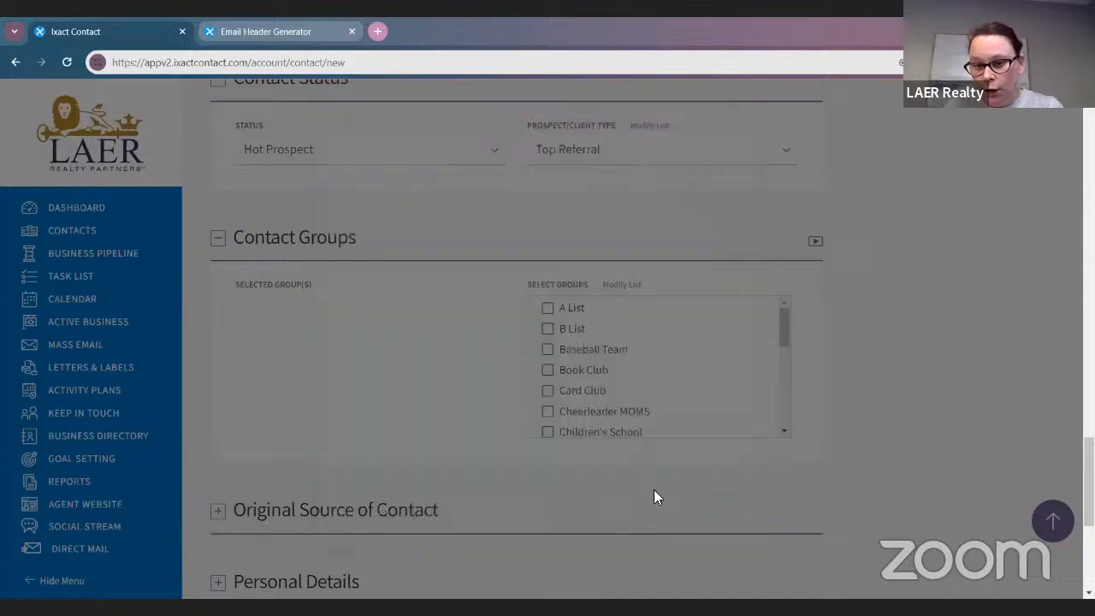
{"action": "scroll", "coordinate": [461, 390], "scroll_direction": "down", "scroll_amount": 2}
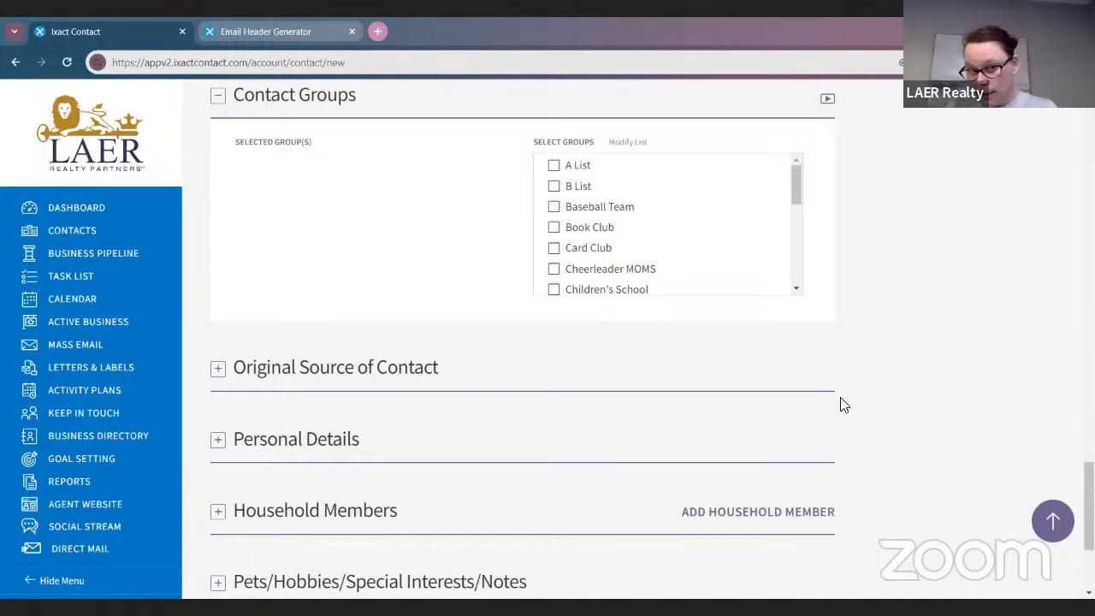
Pick Personal as the original source of contact and reveal the Personal Details fields
{"action": "left_click", "coordinate": [217, 367]}
{"action": "scroll", "coordinate": [396, 352], "scroll_direction": "down", "scroll_amount": 2}
{"action": "left_click", "coordinate": [381, 296]}
{"action": "scroll", "coordinate": [384, 391], "scroll_direction": "down", "scroll_amount": 5}
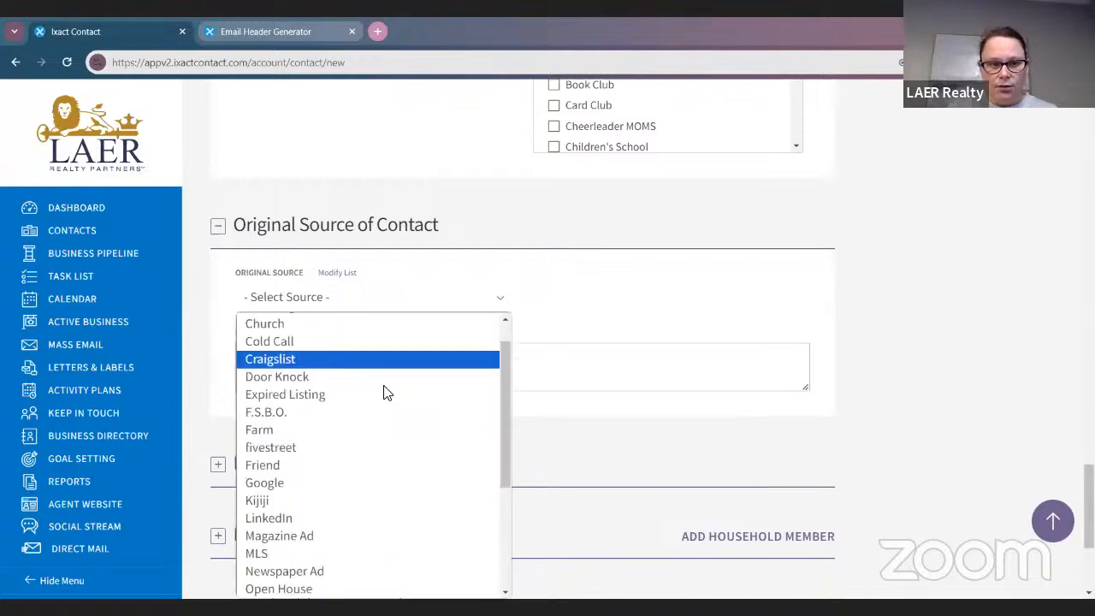
{"action": "scroll", "coordinate": [377, 387], "scroll_direction": "up", "scroll_amount": 5}
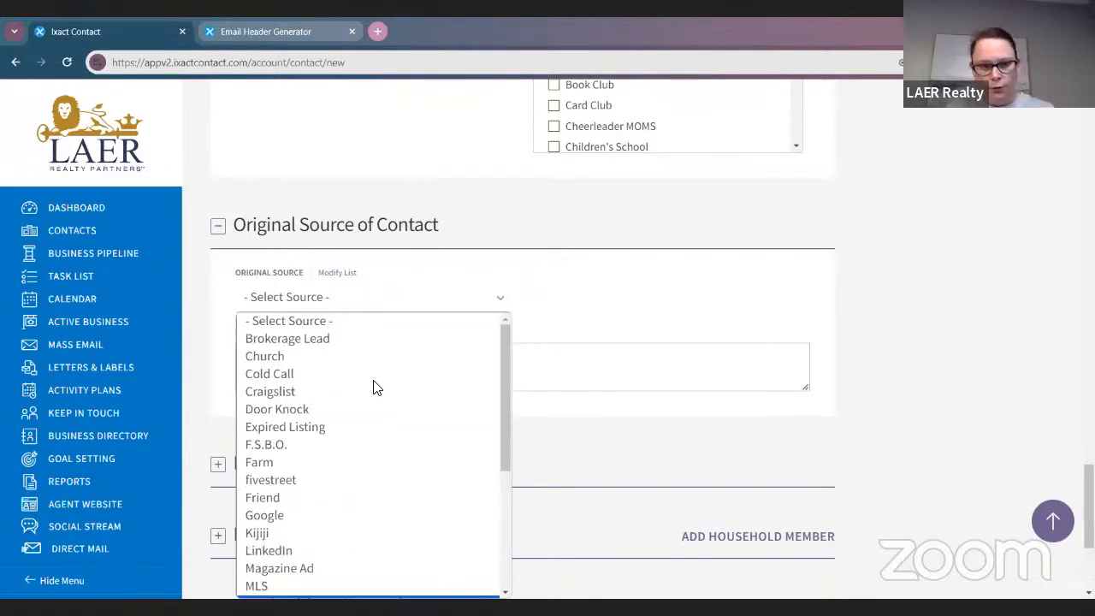
{"action": "scroll", "coordinate": [374, 387], "scroll_direction": "down", "scroll_amount": 5}
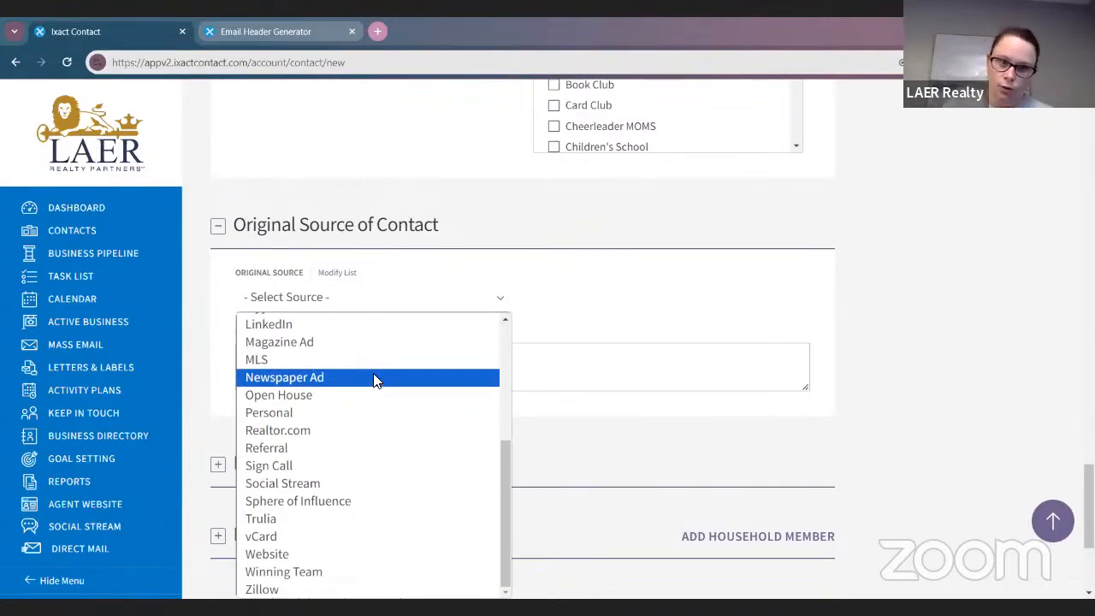
{"action": "left_click", "coordinate": [347, 415]}
{"action": "scroll", "coordinate": [504, 437], "scroll_direction": "down", "scroll_amount": 2}
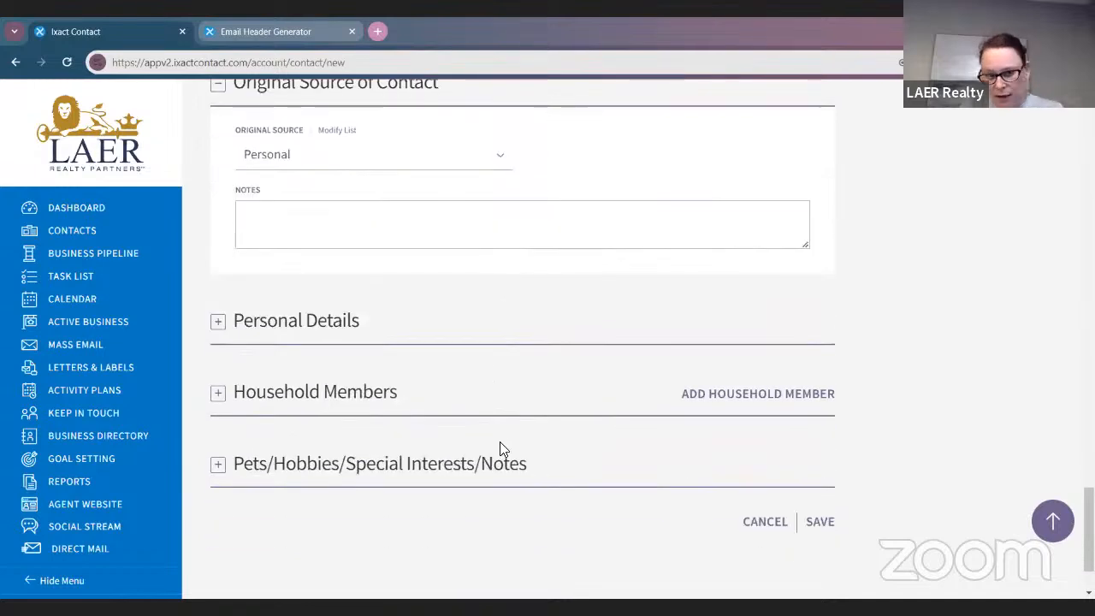
{"action": "left_click", "coordinate": [219, 335]}
Set the main contact's birth date to Dec 2 in Personal Details
{"action": "scroll", "coordinate": [518, 371], "scroll_direction": "down", "scroll_amount": 2}
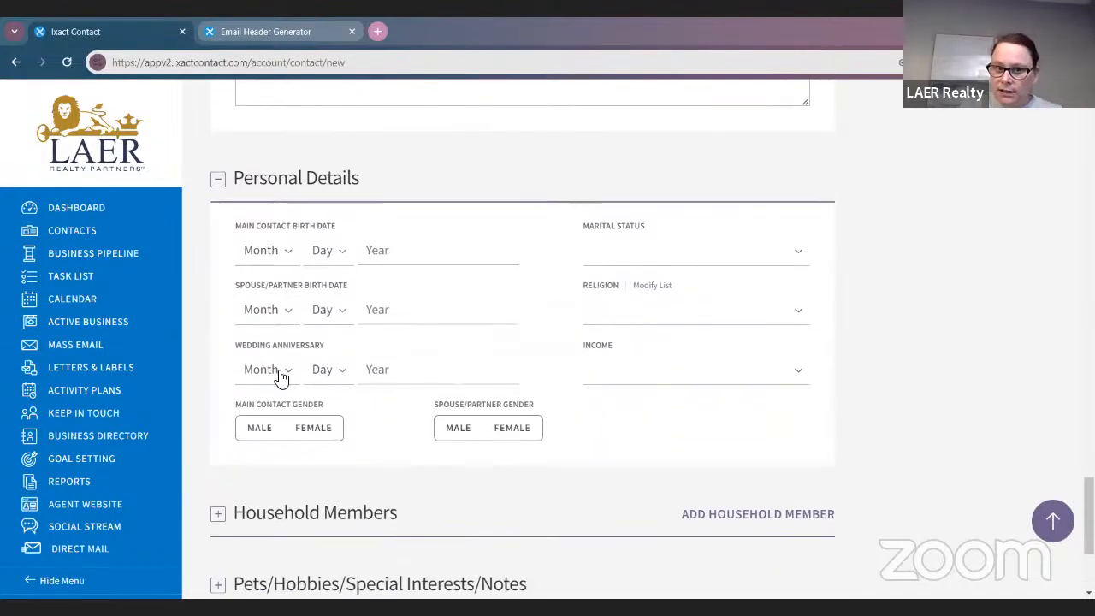
{"action": "left_click", "coordinate": [265, 251]}
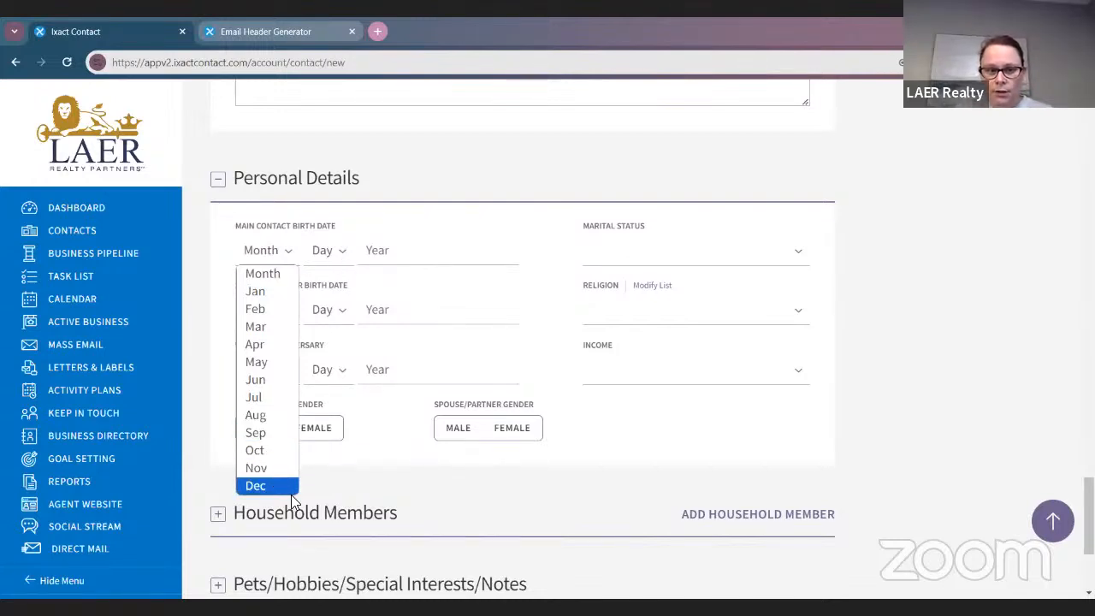
{"action": "left_click", "coordinate": [345, 265]}
{"action": "left_click", "coordinate": [270, 252]}
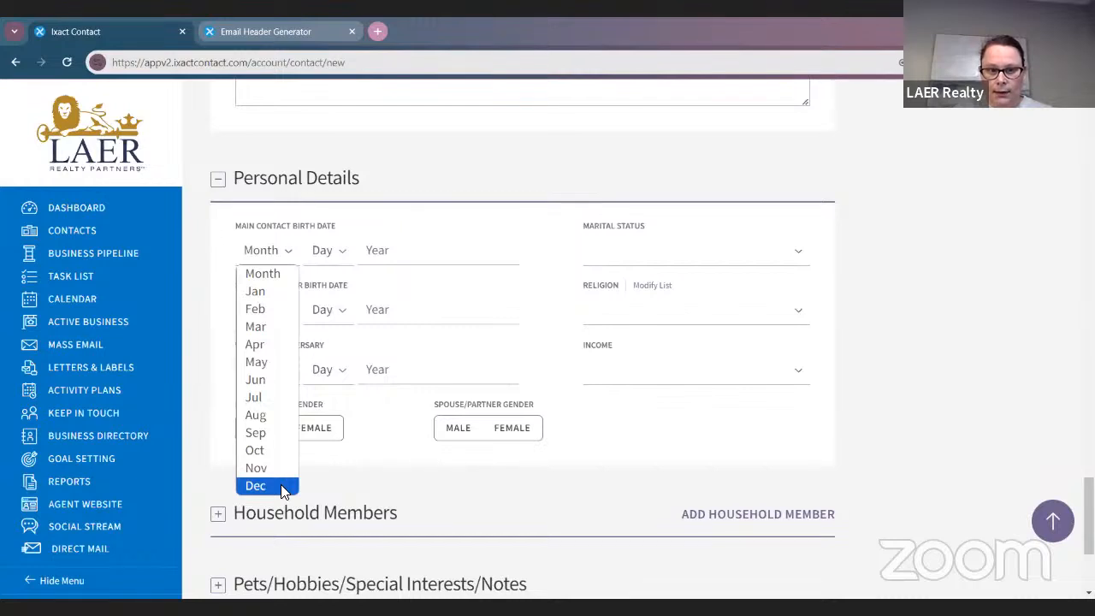
{"action": "left_click", "coordinate": [285, 487]}
{"action": "left_click", "coordinate": [340, 253]}
{"action": "left_click", "coordinate": [318, 309]}
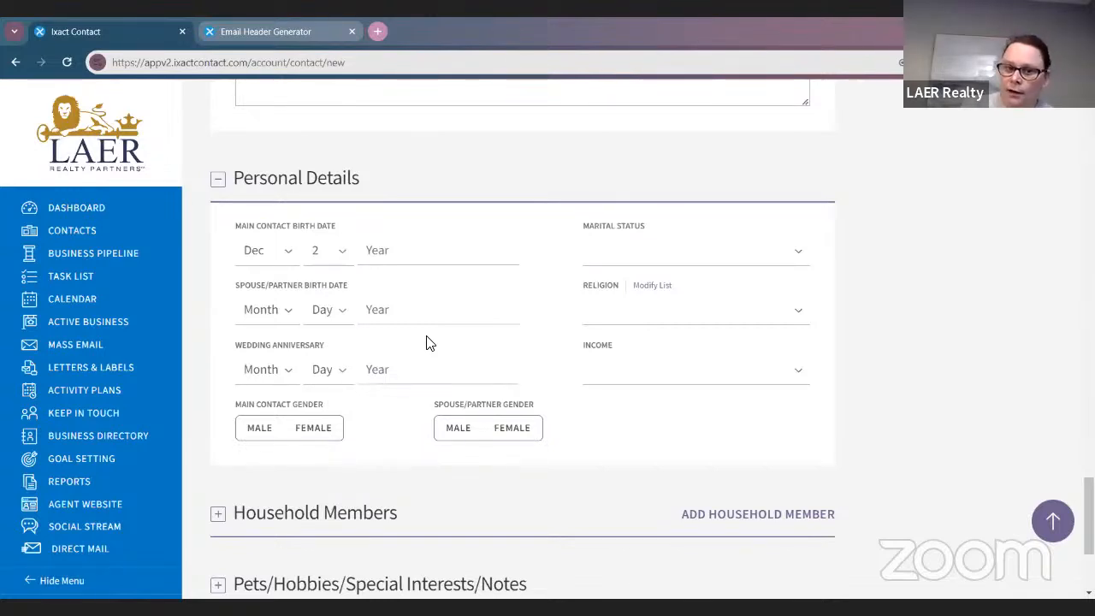
{"action": "scroll", "coordinate": [205, 424], "scroll_direction": "down", "scroll_amount": 1}
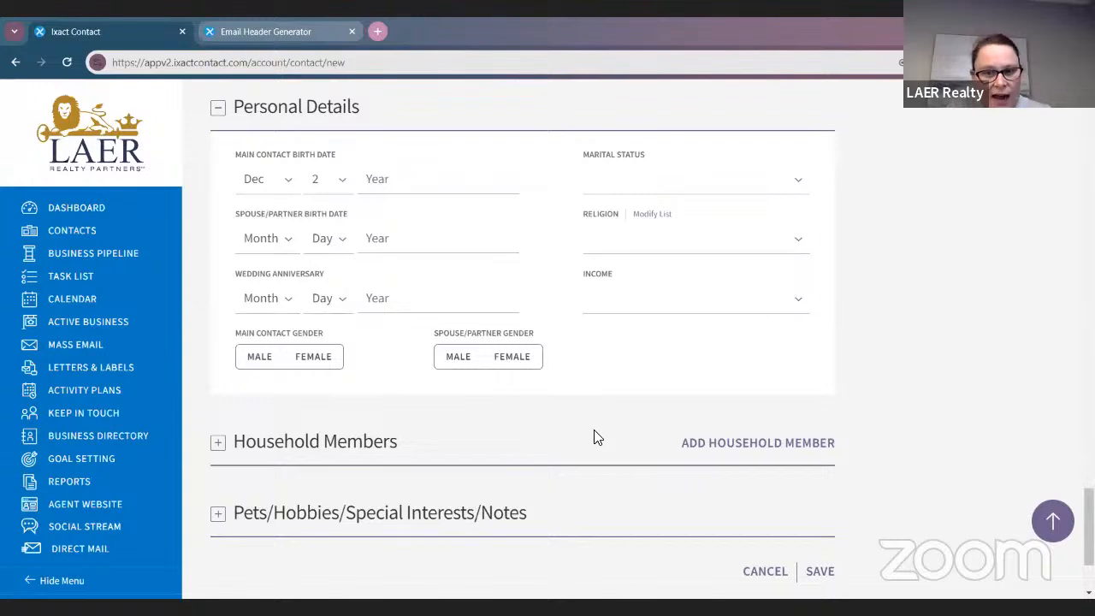
{"action": "scroll", "coordinate": [513, 415], "scroll_direction": "down", "scroll_amount": 2}
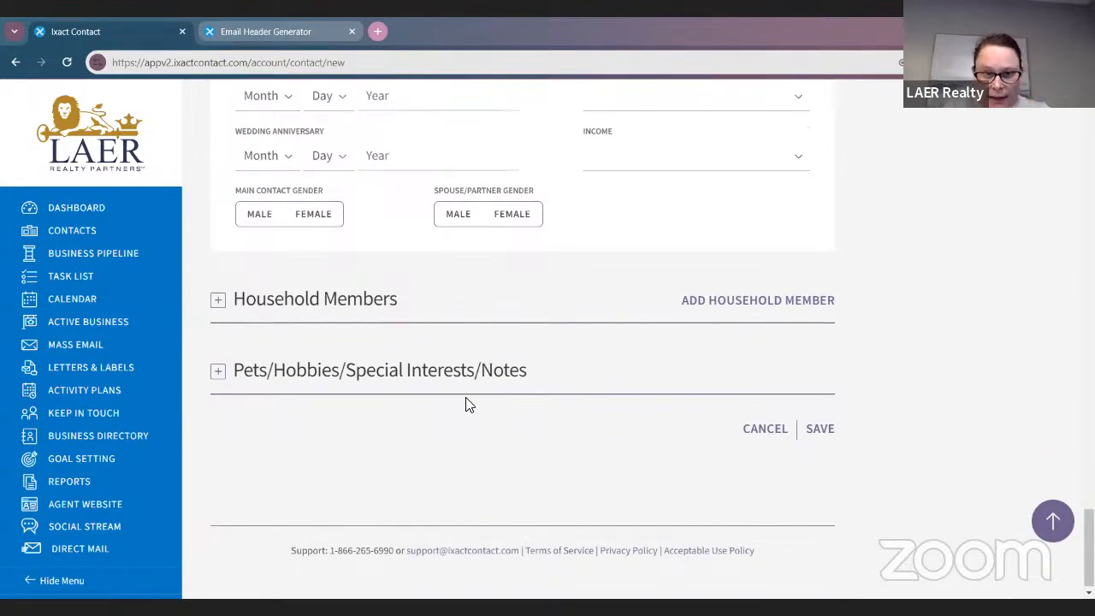
Enter 'Avid jigsaw puzzler and avid reader' in the Pets/Hobbies/Special Interests/Notes field
{"action": "left_click", "coordinate": [219, 303]}
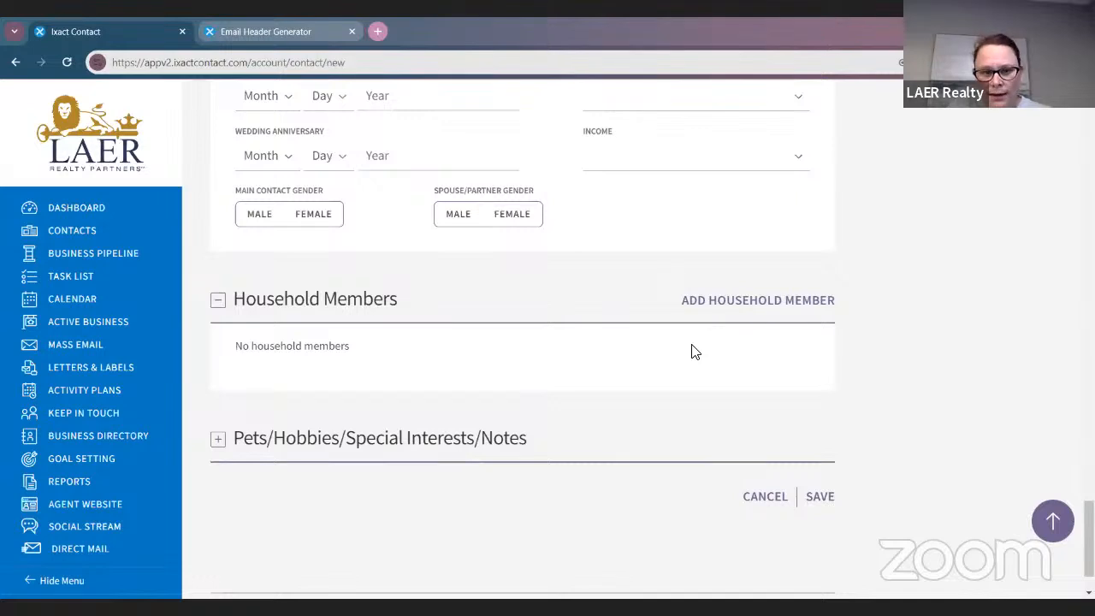
{"action": "scroll", "coordinate": [324, 452], "scroll_direction": "down", "scroll_amount": 1}
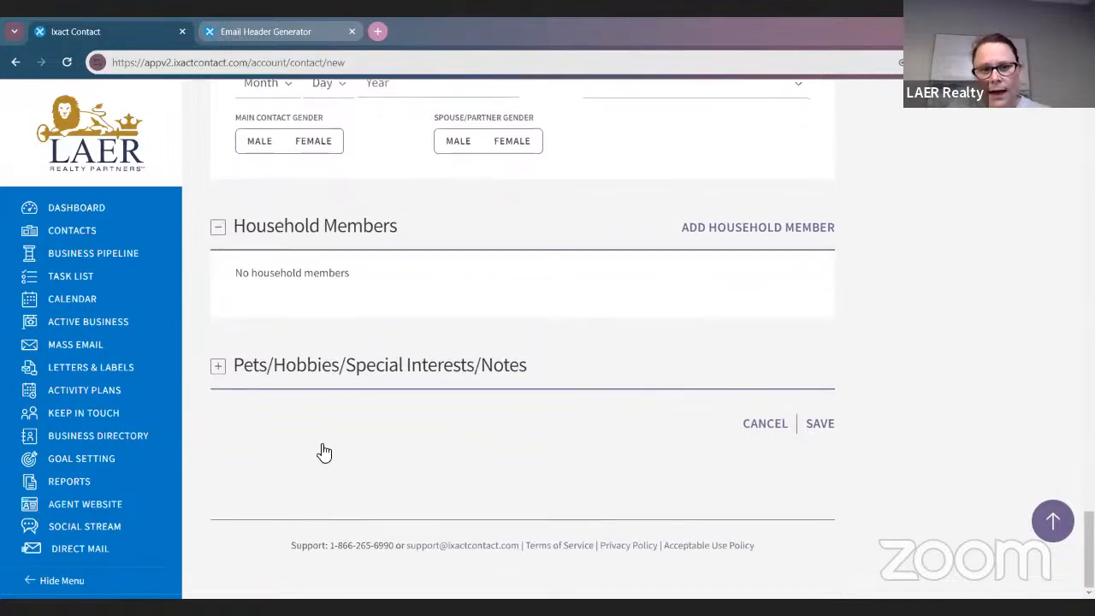
{"action": "left_click", "coordinate": [219, 366]}
{"action": "scroll", "coordinate": [630, 467], "scroll_direction": "up", "scroll_amount": 1}
{"action": "scroll", "coordinate": [627, 467], "scroll_direction": "down", "scroll_amount": 3}
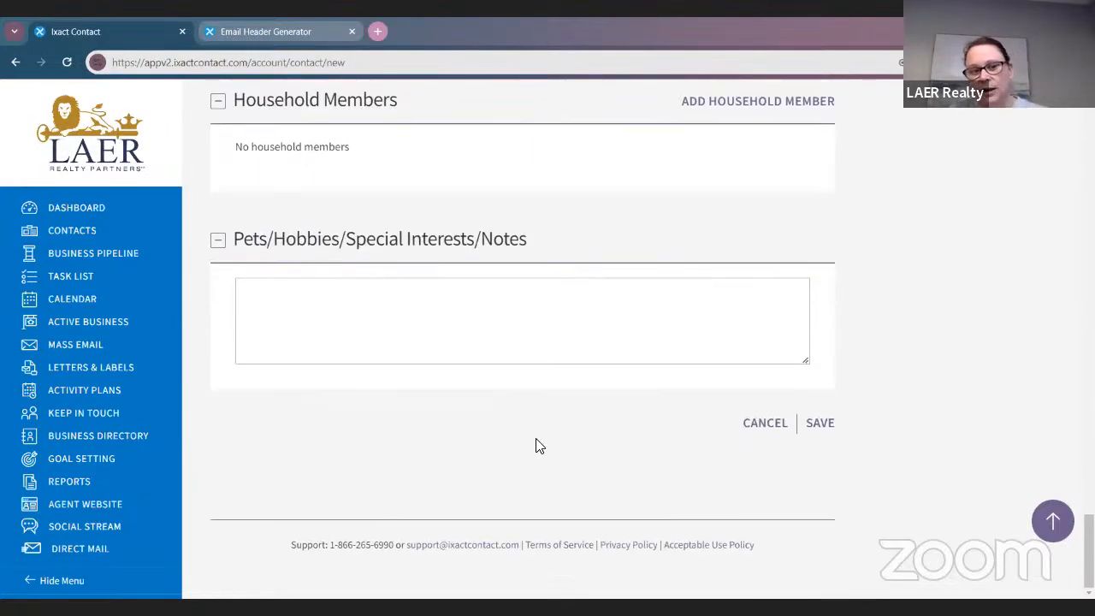
{"action": "left_click", "coordinate": [395, 316]}
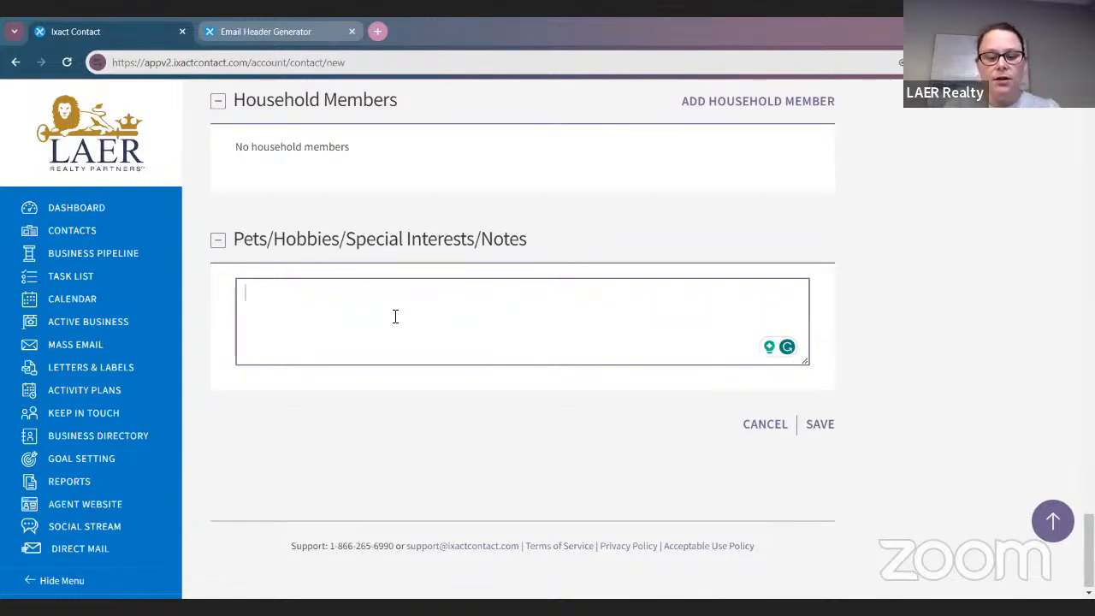
{"action": "type", "text": "Avid ji"}
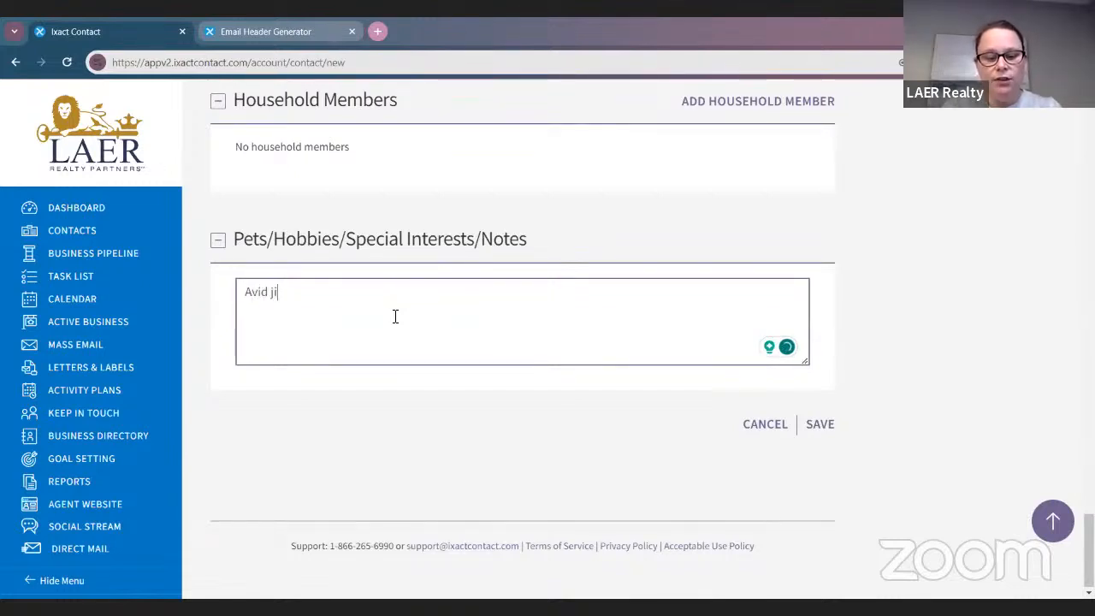
{"action": "type", "text": "gsaw pu"}
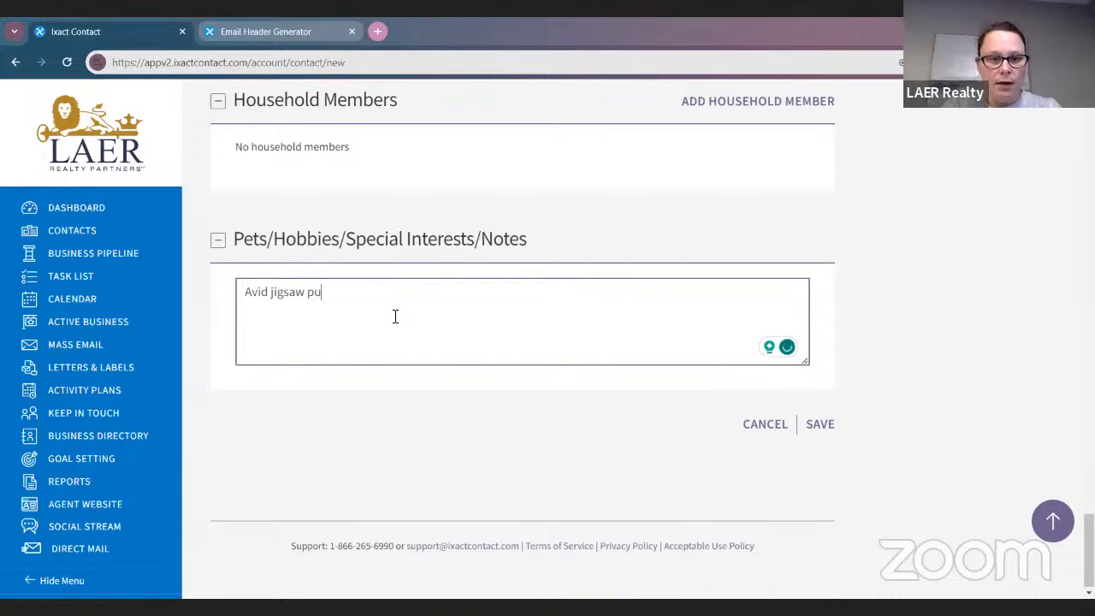
{"action": "type", "text": "zzler and a"}
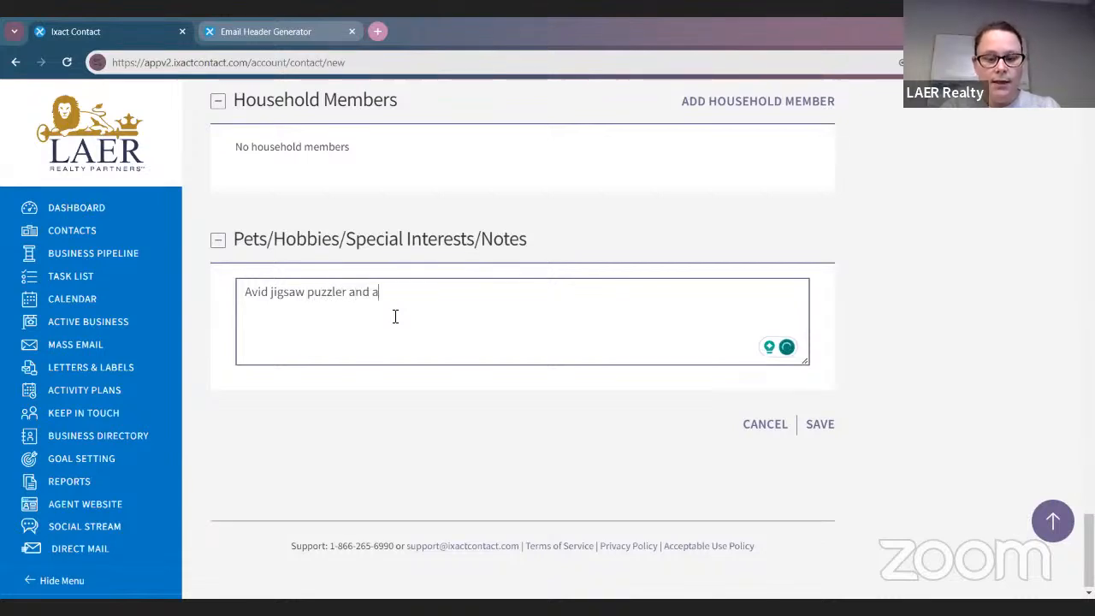
{"action": "type", "text": "vid reader"}
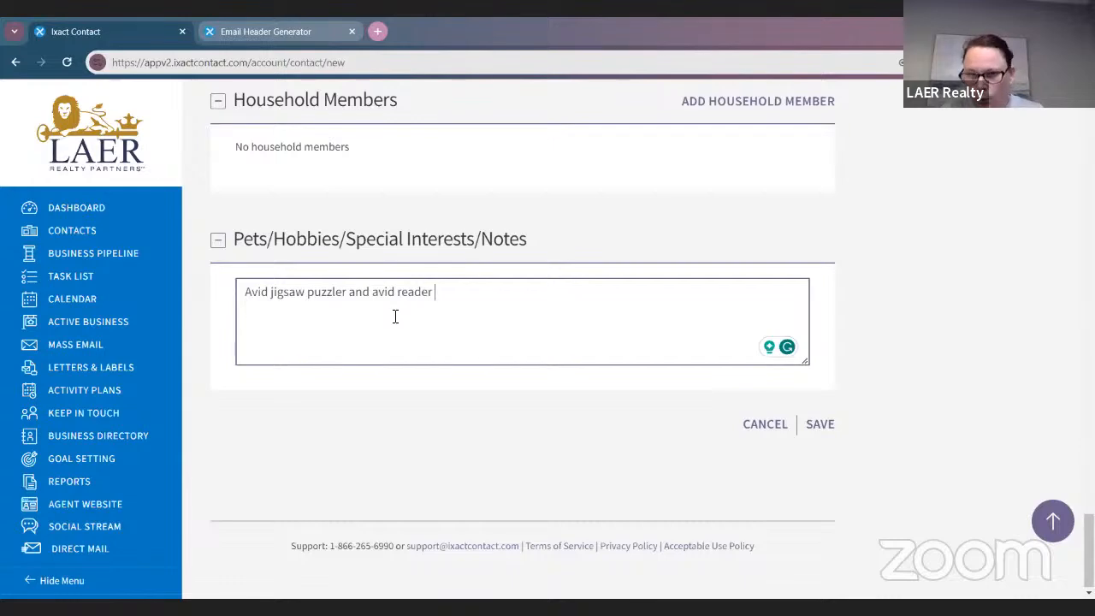
{"action": "scroll", "coordinate": [567, 298], "scroll_direction": "up", "scroll_amount": 15}
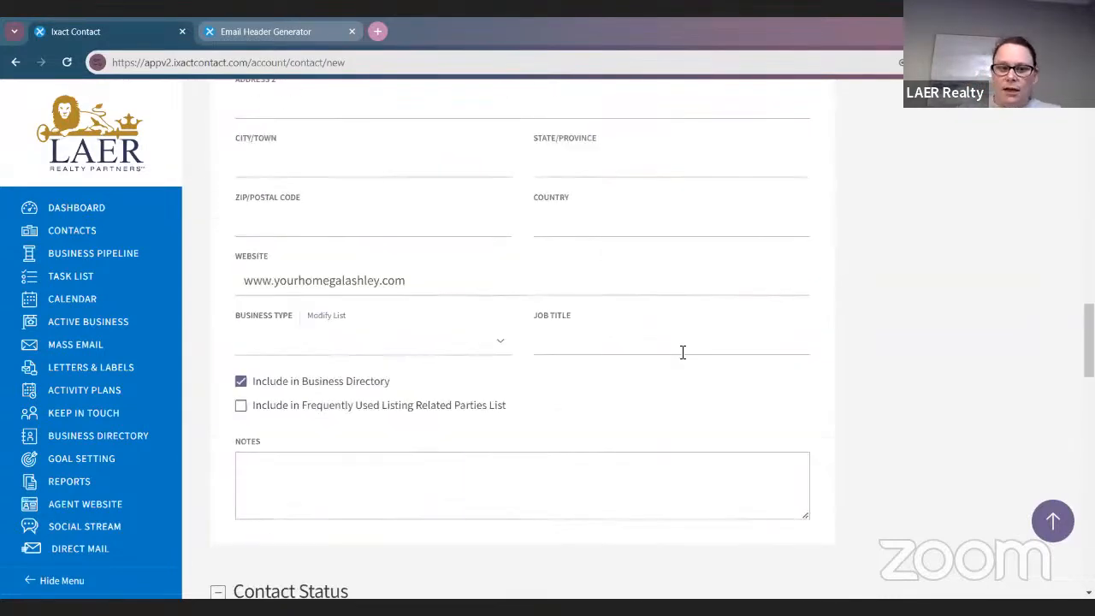
{"action": "scroll", "coordinate": [683, 352], "scroll_direction": "up", "scroll_amount": 15}
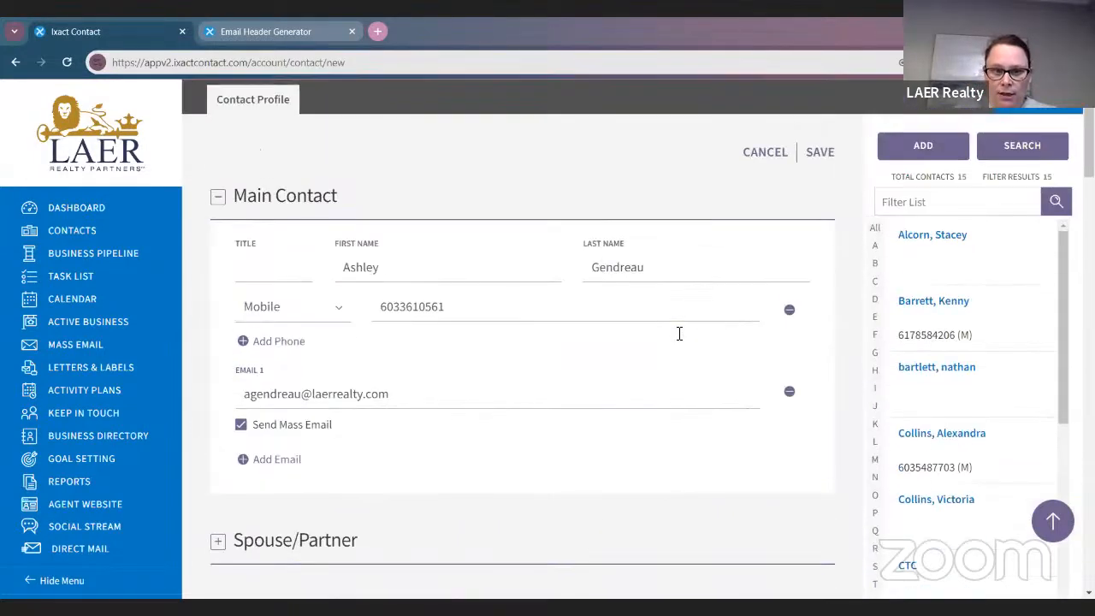
Return to the top of the New Contact form and save it
{"action": "scroll", "coordinate": [679, 332], "scroll_direction": "up", "scroll_amount": 2}
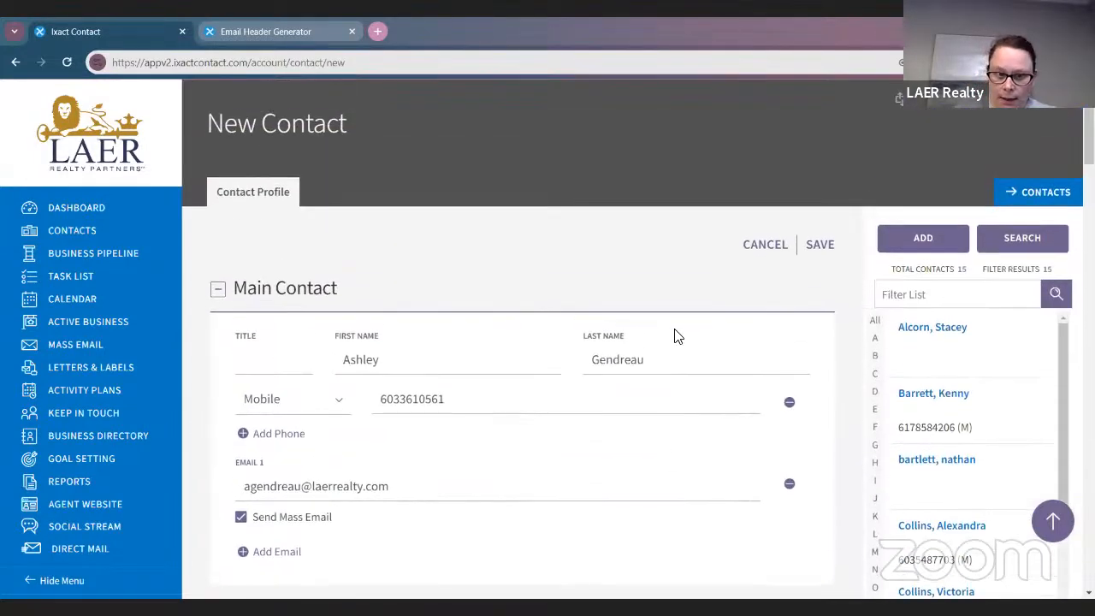
{"action": "left_click", "coordinate": [832, 244]}
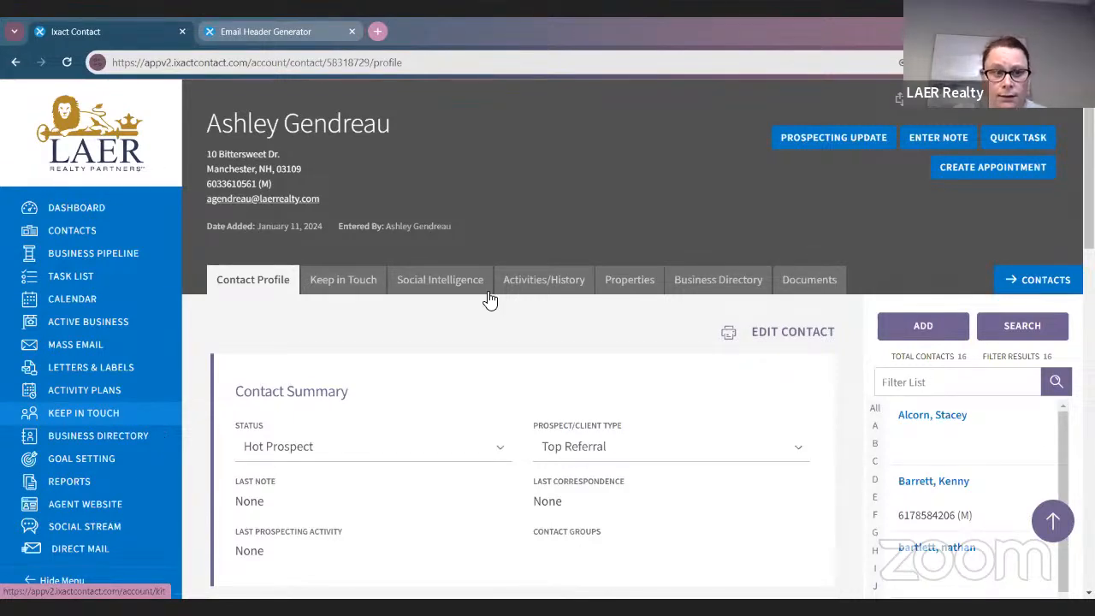
Open the Monthly e-Newsletter Keep In Touch event and switch it to sending on a fixed day
{"action": "left_click", "coordinate": [88, 414]}
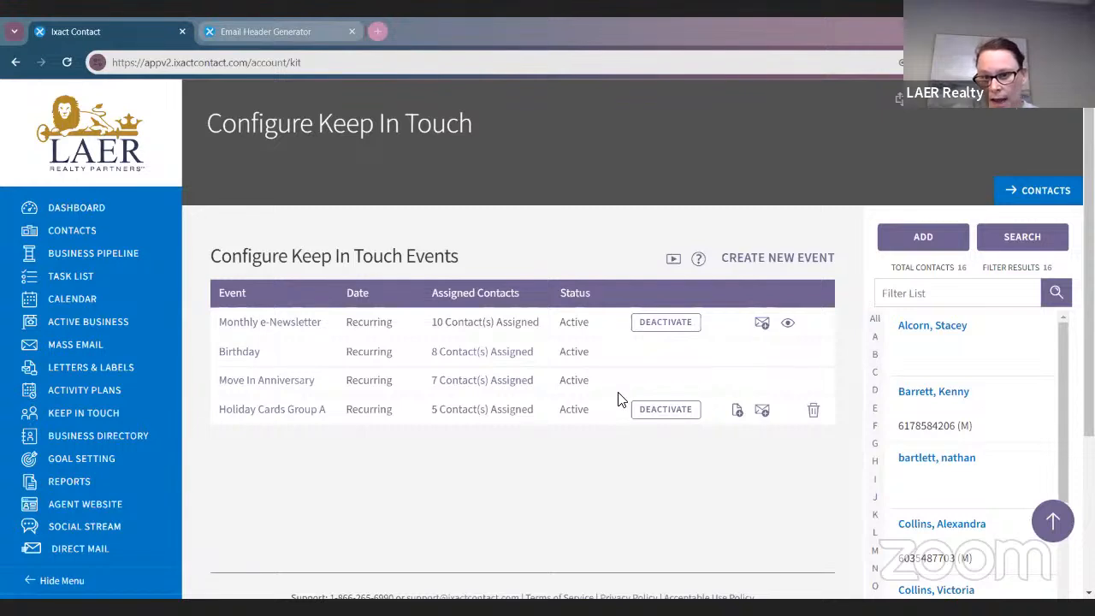
{"action": "left_click", "coordinate": [249, 330]}
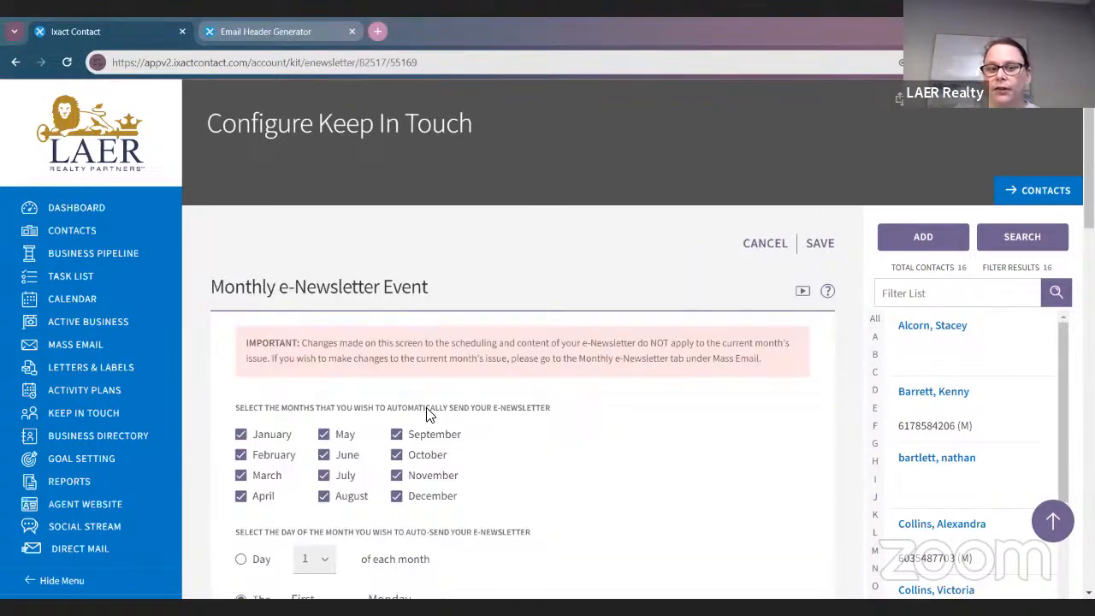
{"action": "scroll", "coordinate": [445, 410], "scroll_direction": "down", "scroll_amount": 1}
{"action": "scroll", "coordinate": [684, 450], "scroll_direction": "down", "scroll_amount": 1}
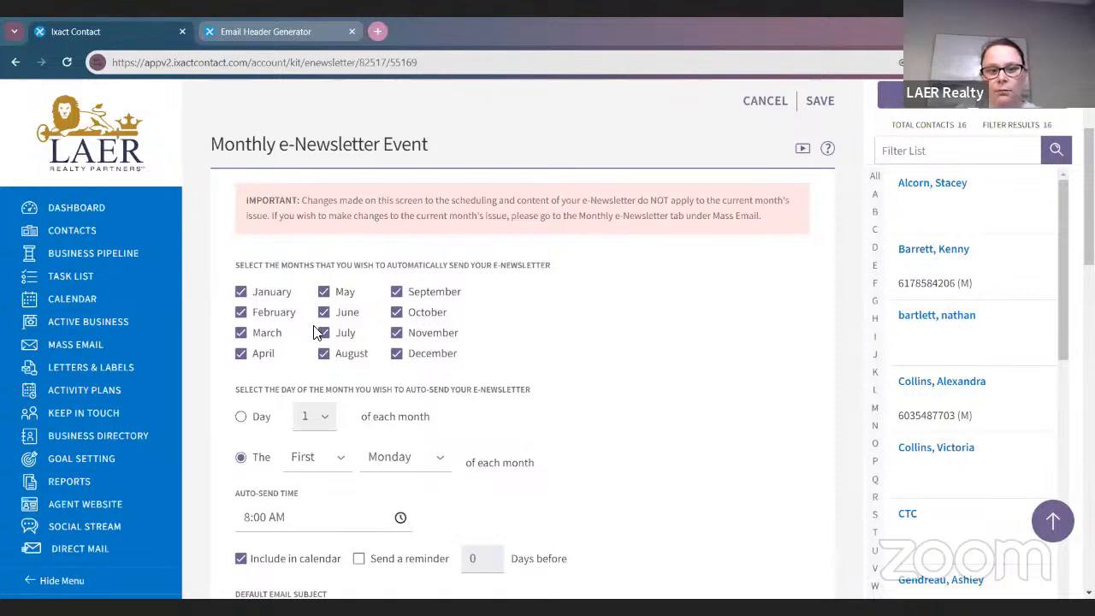
{"action": "scroll", "coordinate": [313, 332], "scroll_direction": "down", "scroll_amount": 1}
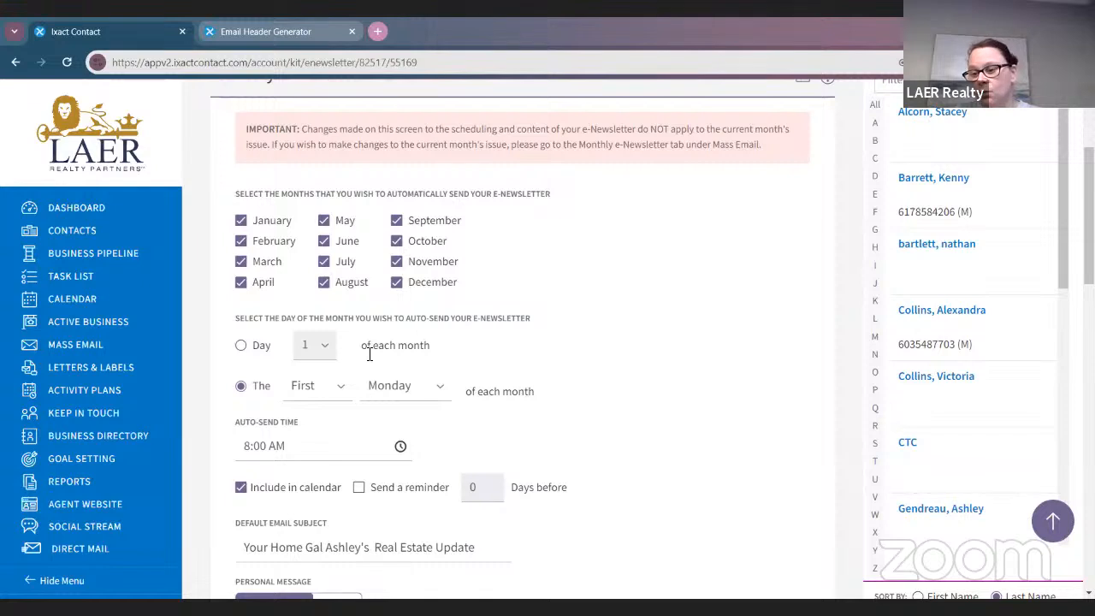
{"action": "left_click", "coordinate": [240, 344]}
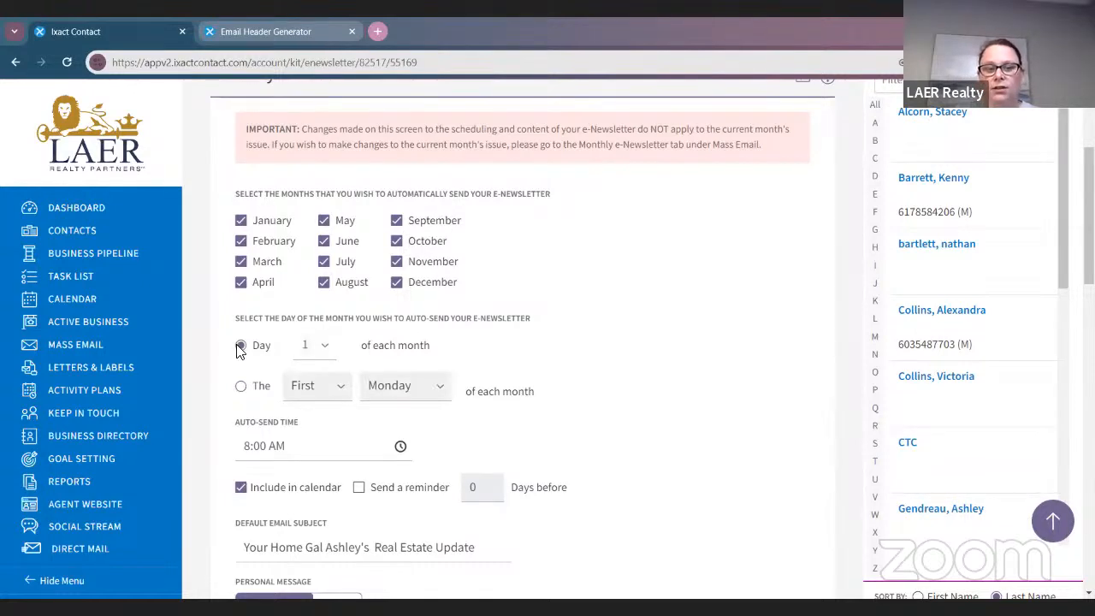
{"action": "left_click", "coordinate": [313, 351]}
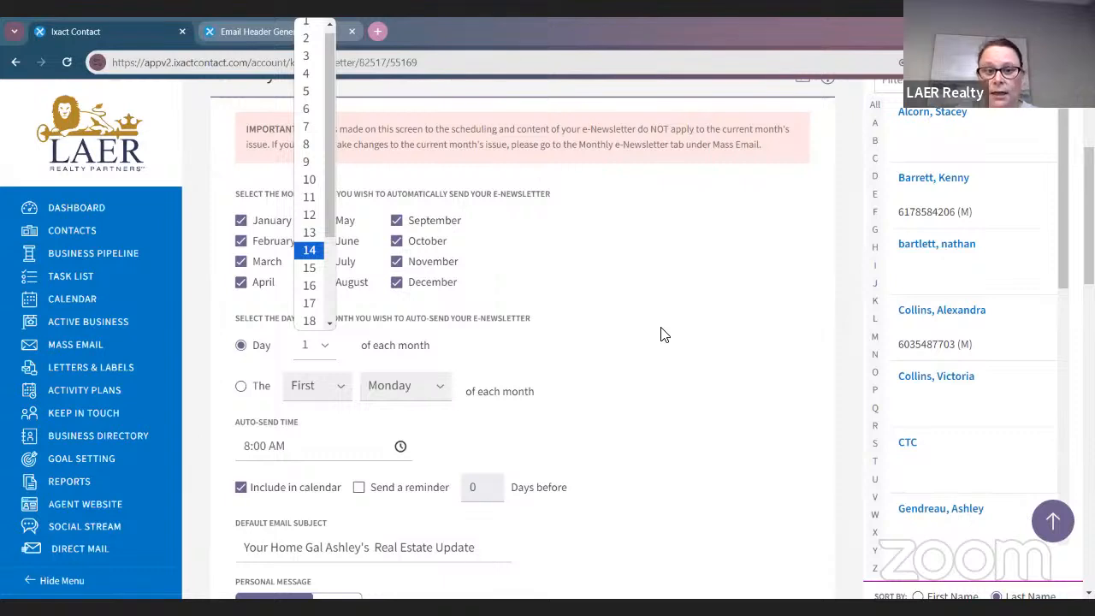
{"action": "left_click", "coordinate": [257, 386]}
{"action": "left_click", "coordinate": [257, 386]}
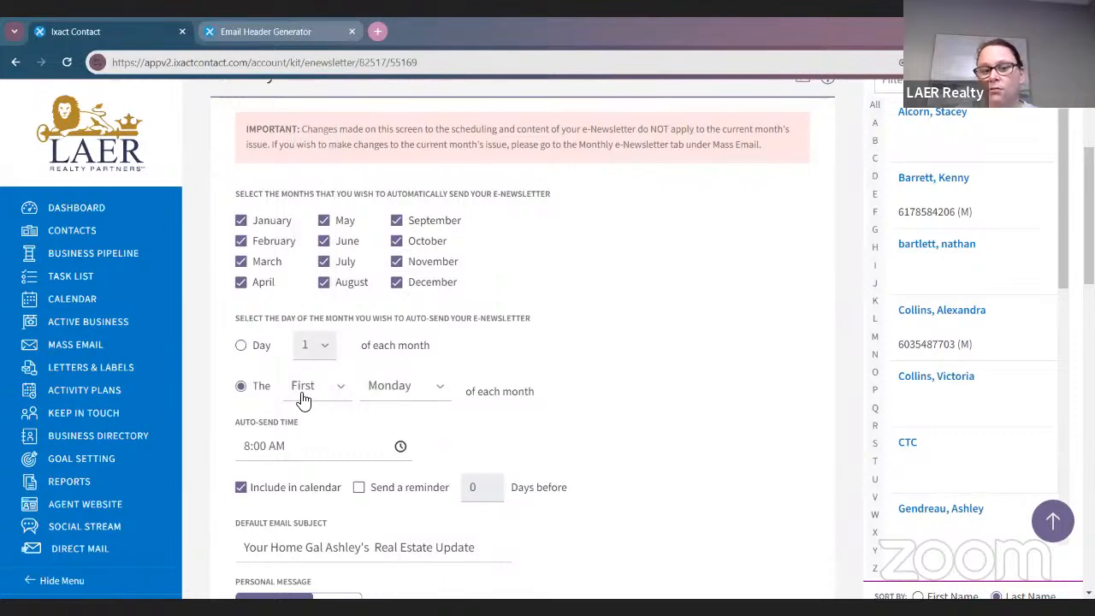
{"action": "left_click", "coordinate": [304, 400]}
{"action": "left_click", "coordinate": [325, 398]}
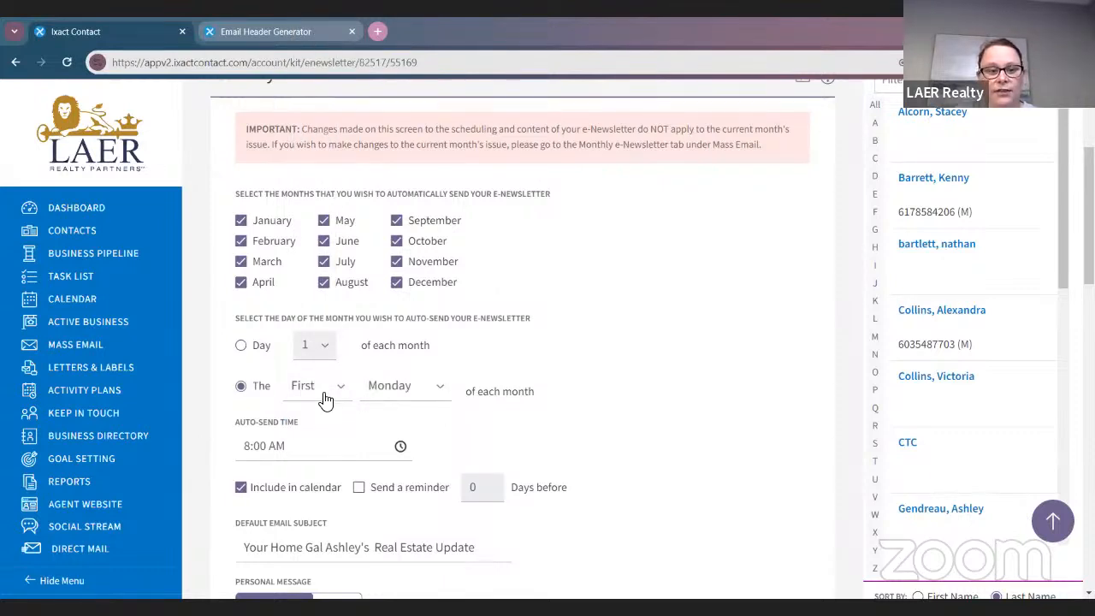
{"action": "left_click", "coordinate": [325, 398]}
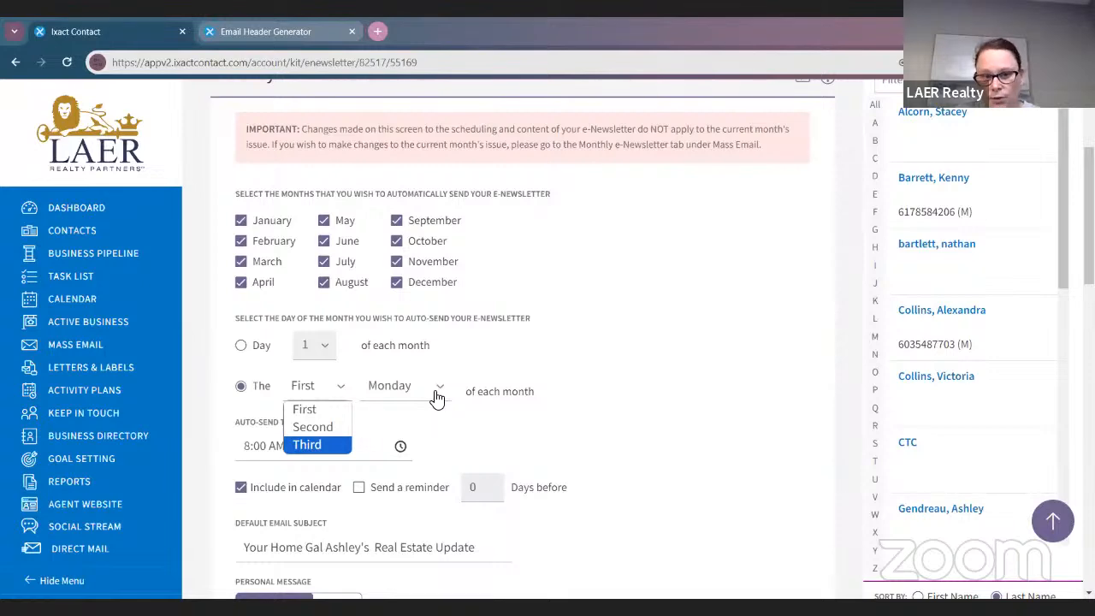
{"action": "scroll", "coordinate": [599, 415], "scroll_direction": "down", "scroll_amount": 3}
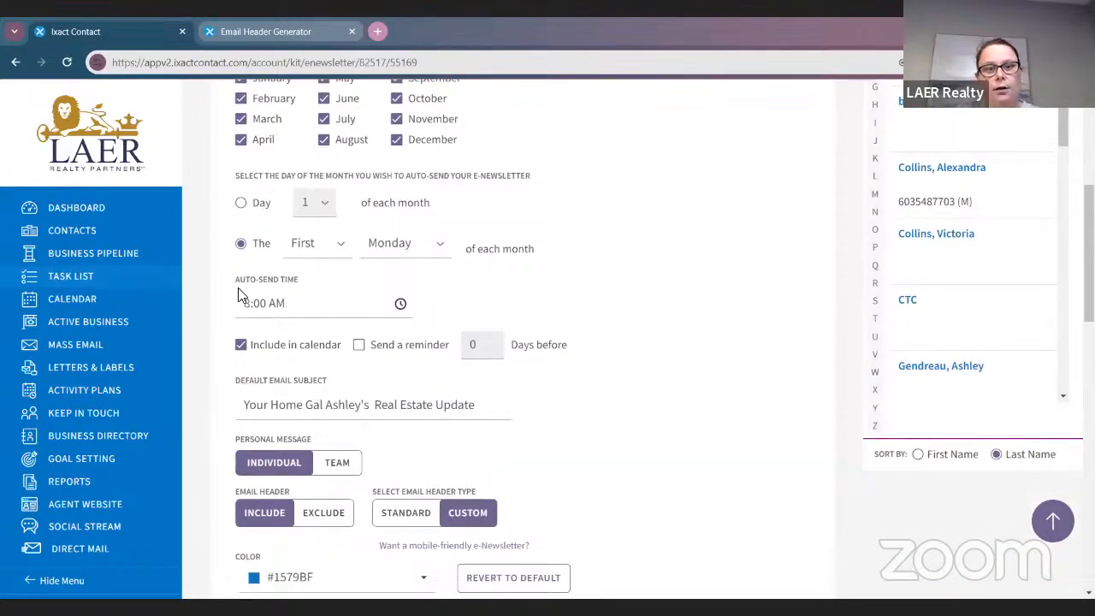
{"action": "left_click", "coordinate": [400, 305]}
{"action": "scroll", "coordinate": [400, 374], "scroll_direction": "down", "scroll_amount": 5}
{"action": "scroll", "coordinate": [374, 399], "scroll_direction": "up", "scroll_amount": 5}
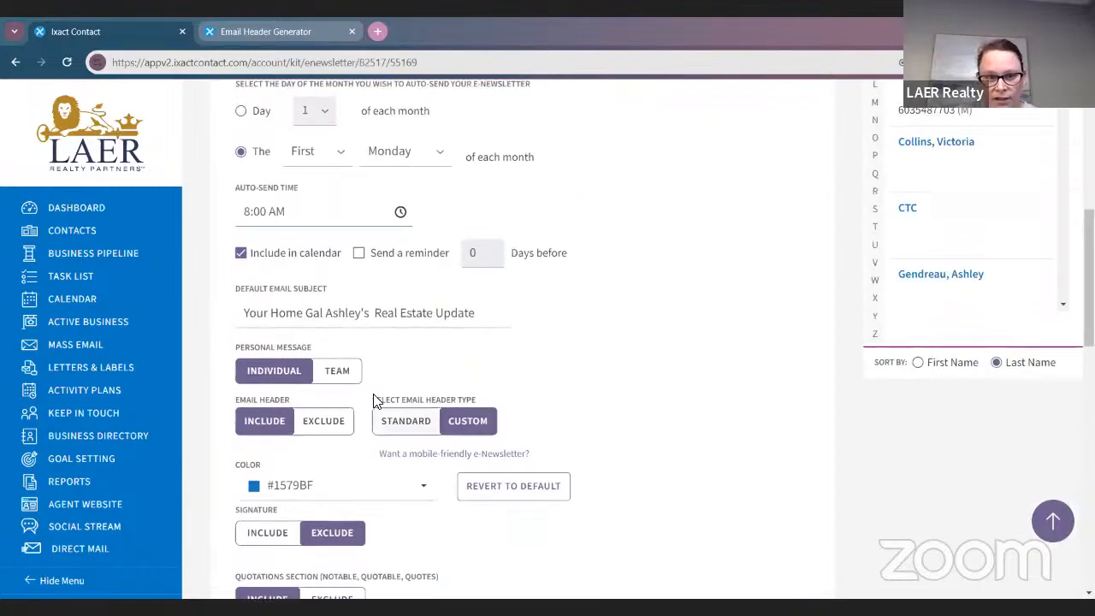
{"action": "scroll", "coordinate": [366, 384], "scroll_direction": "up", "scroll_amount": 1}
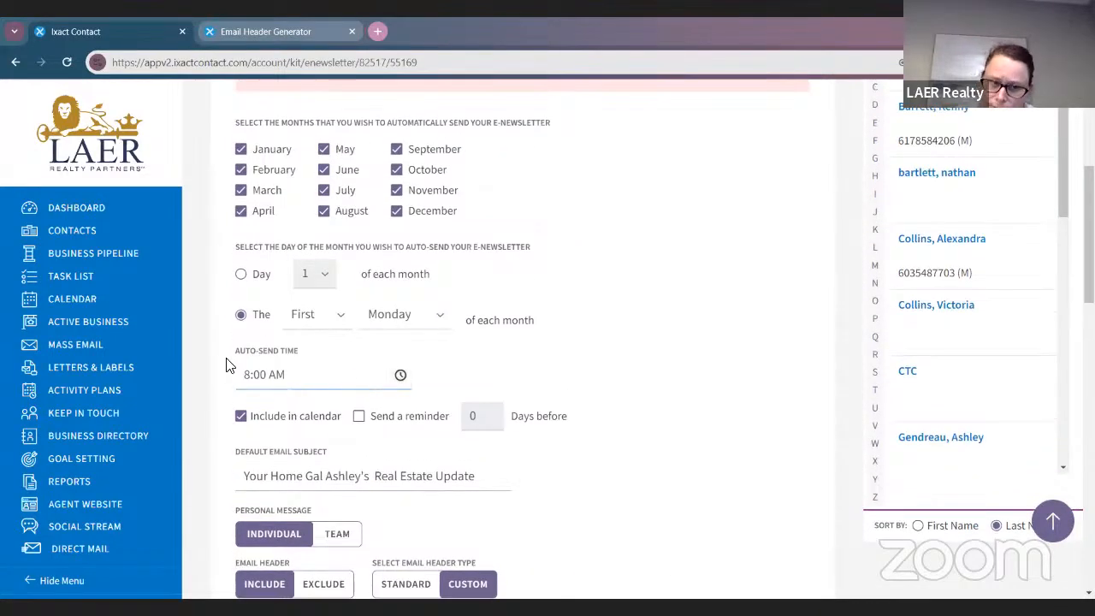
{"action": "scroll", "coordinate": [325, 313], "scroll_direction": "down", "scroll_amount": 1}
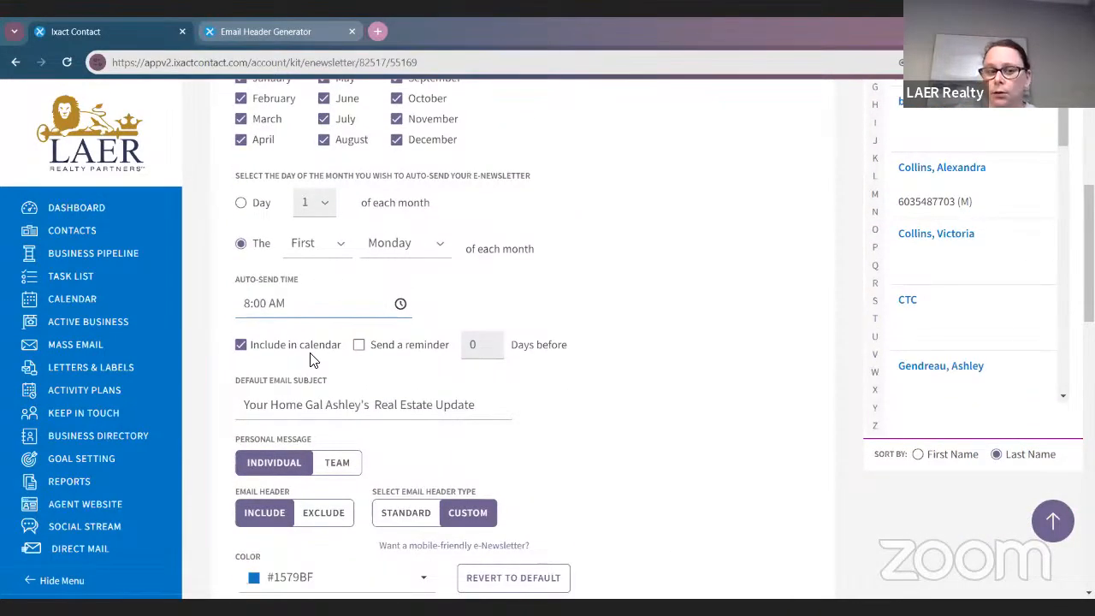
{"action": "left_click", "coordinate": [111, 309]}
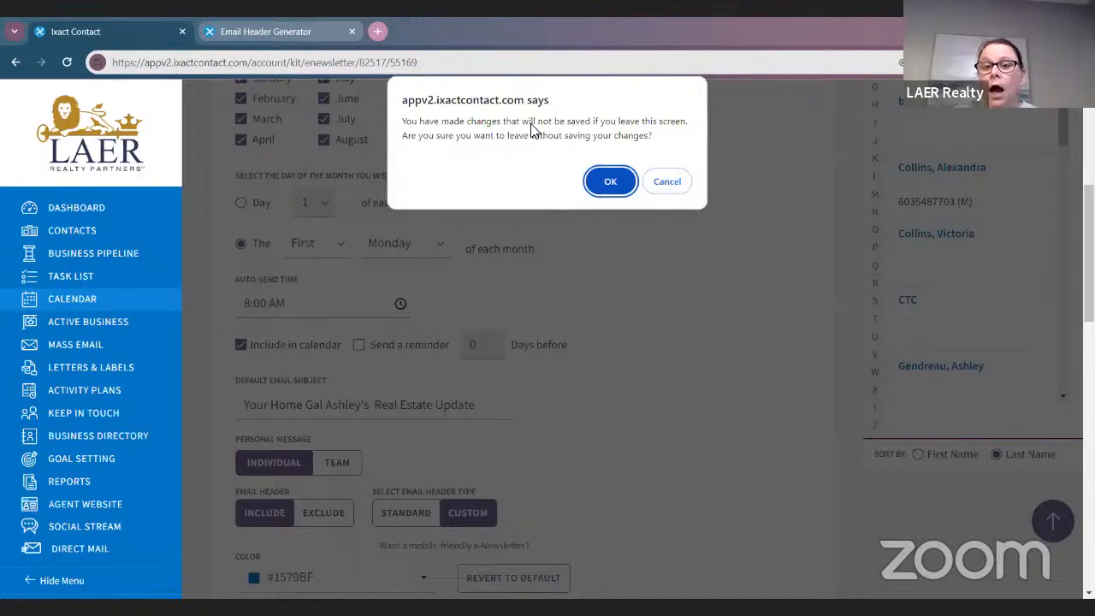
{"action": "left_click", "coordinate": [666, 181]}
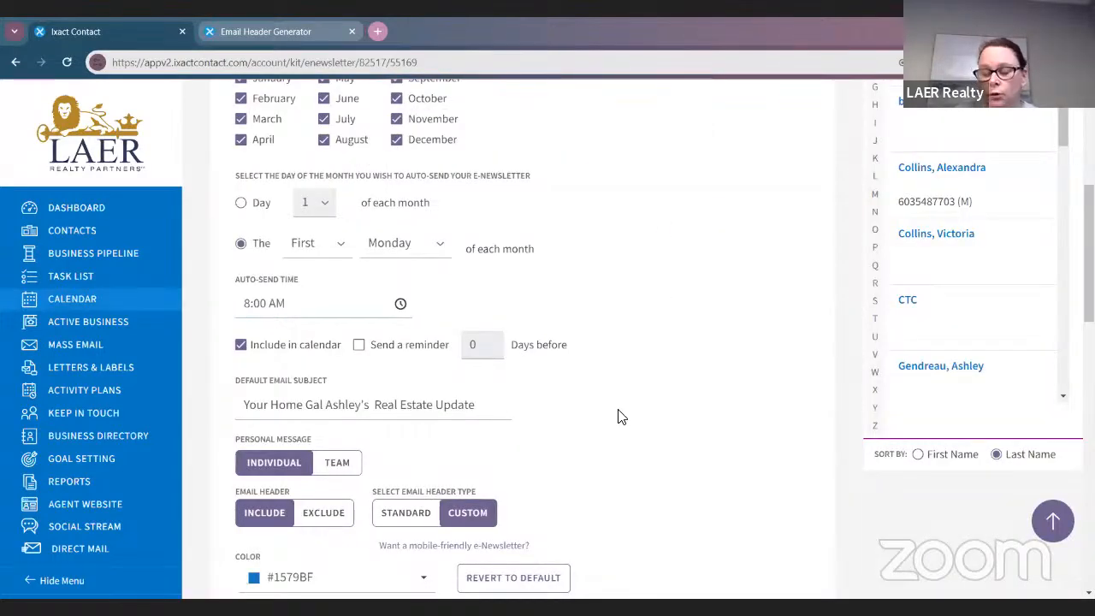
{"action": "scroll", "coordinate": [618, 416], "scroll_direction": "up", "scroll_amount": 2}
{"action": "scroll", "coordinate": [618, 414], "scroll_direction": "down", "scroll_amount": 2}
{"action": "scroll", "coordinate": [630, 391], "scroll_direction": "down", "scroll_amount": 3}
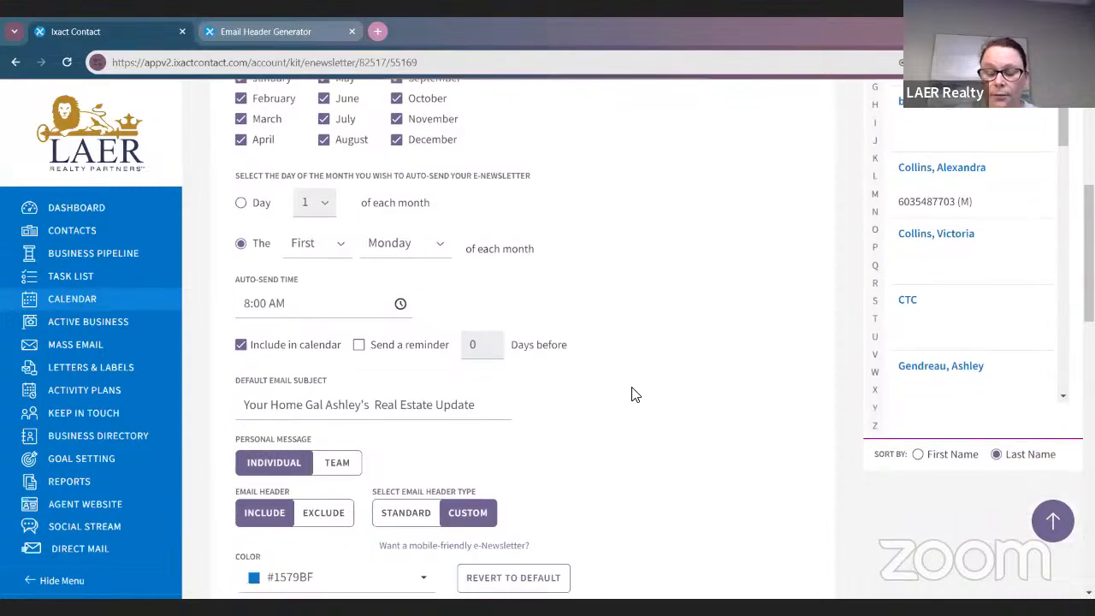
{"action": "scroll", "coordinate": [633, 394], "scroll_direction": "down", "scroll_amount": 1}
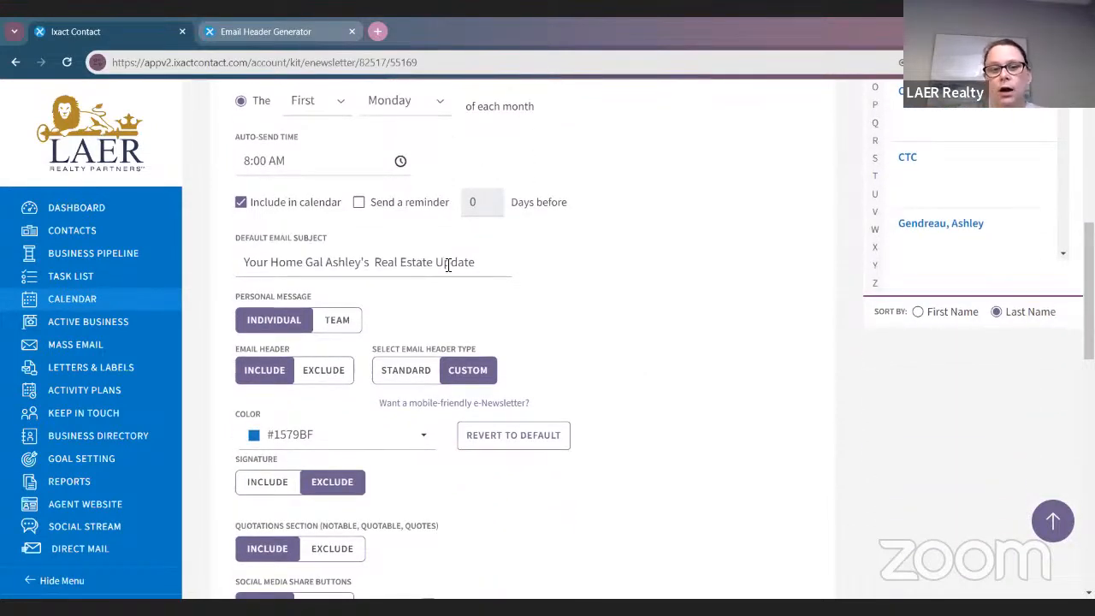
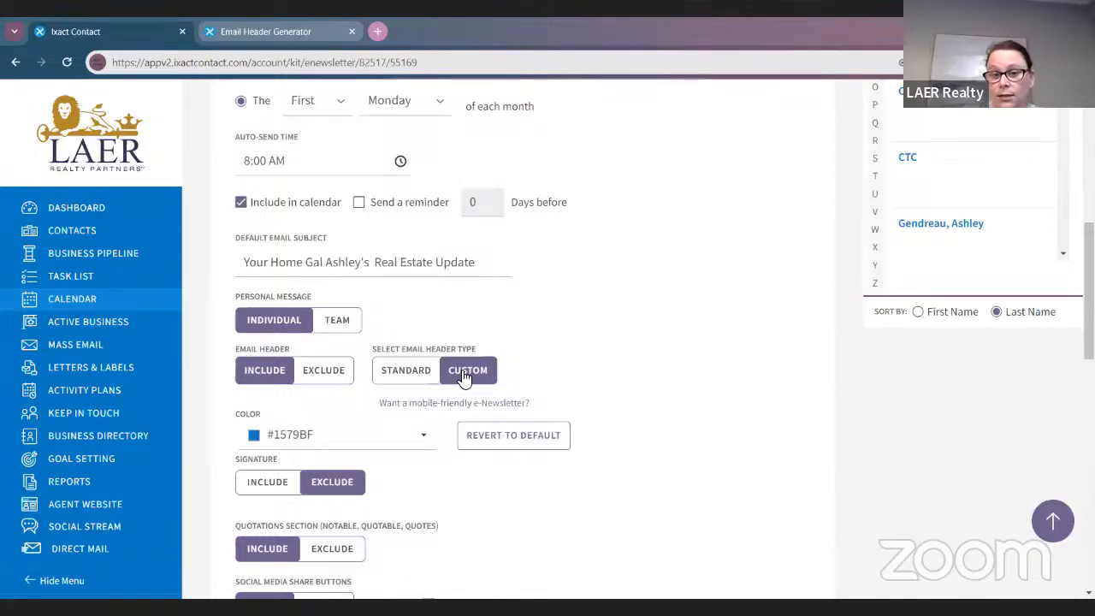
Review the Monthly e-Newsletter settings, save them, and acknowledge the future-issues notice
{"action": "scroll", "coordinate": [447, 343], "scroll_direction": "down", "scroll_amount": 1}
{"action": "scroll", "coordinate": [594, 470], "scroll_direction": "down", "scroll_amount": 1}
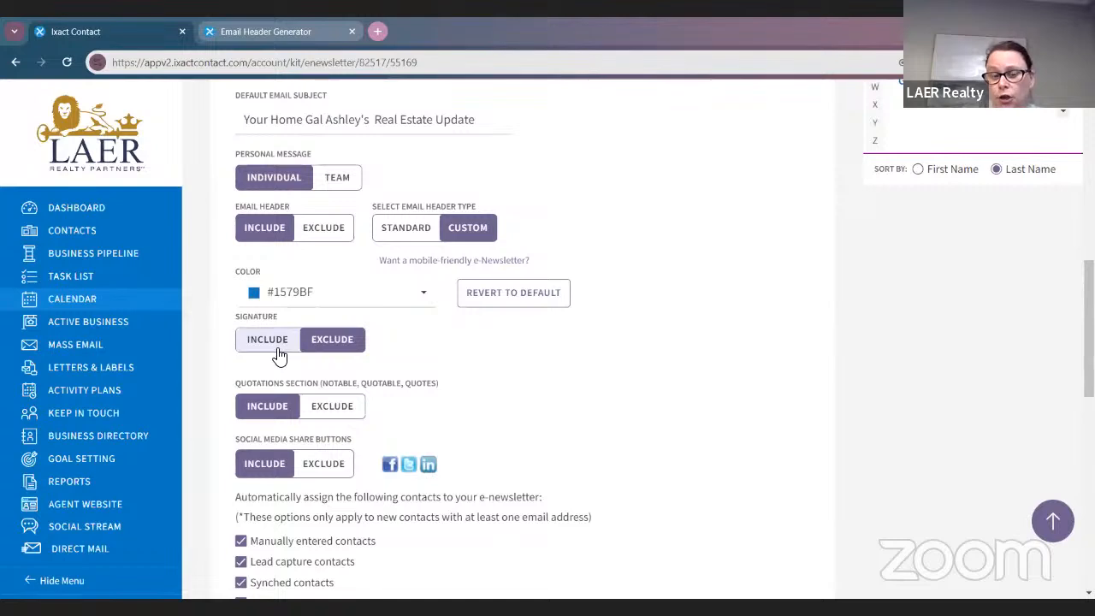
{"action": "scroll", "coordinate": [513, 420], "scroll_direction": "down", "scroll_amount": 1}
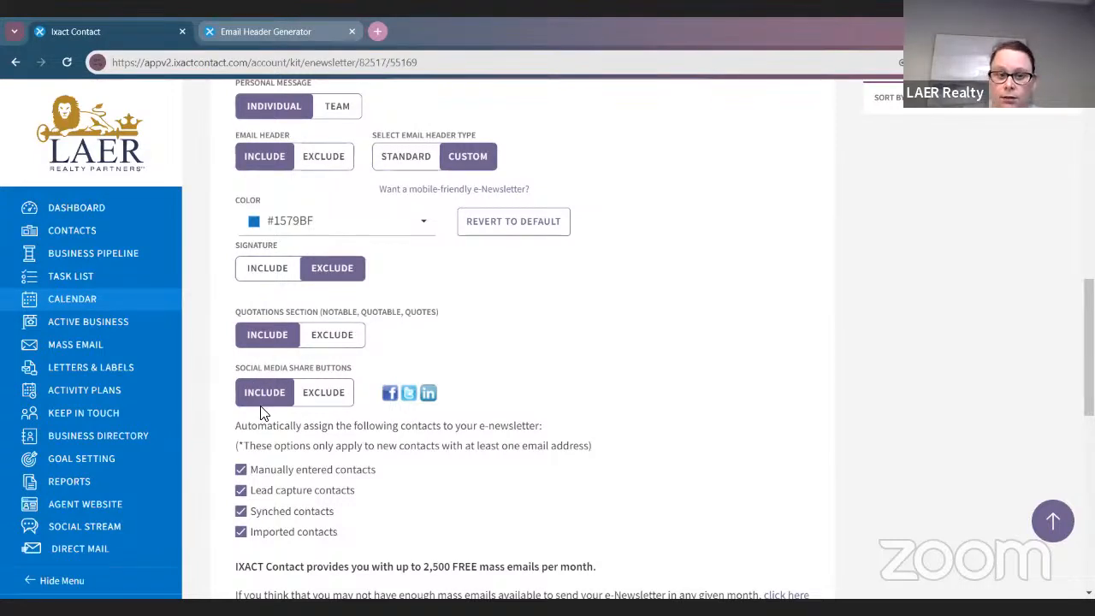
{"action": "scroll", "coordinate": [577, 468], "scroll_direction": "down", "scroll_amount": 1}
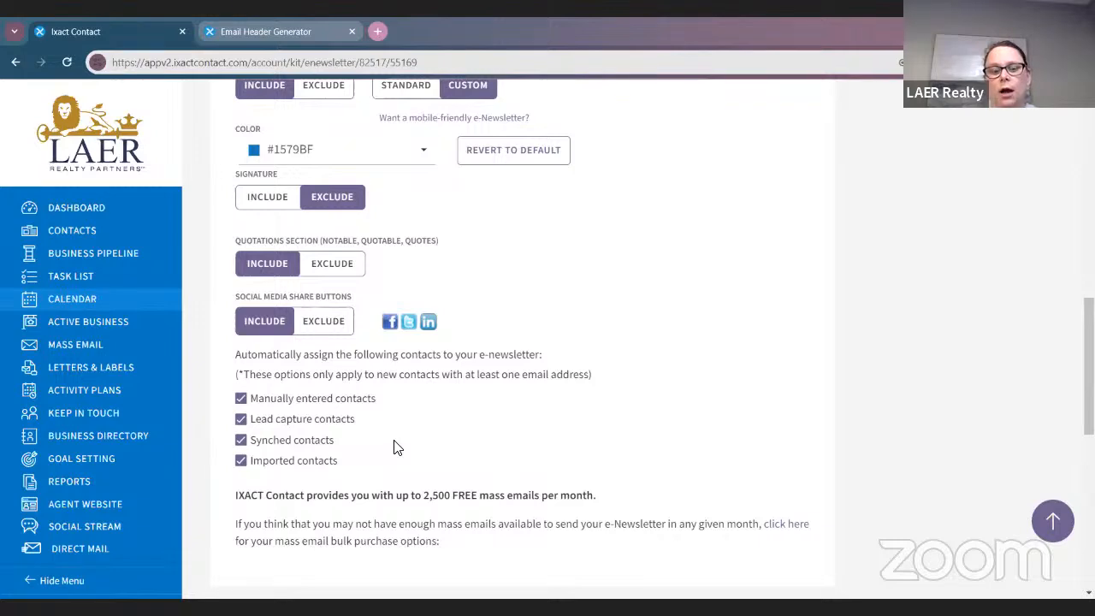
{"action": "scroll", "coordinate": [436, 451], "scroll_direction": "down", "scroll_amount": 3}
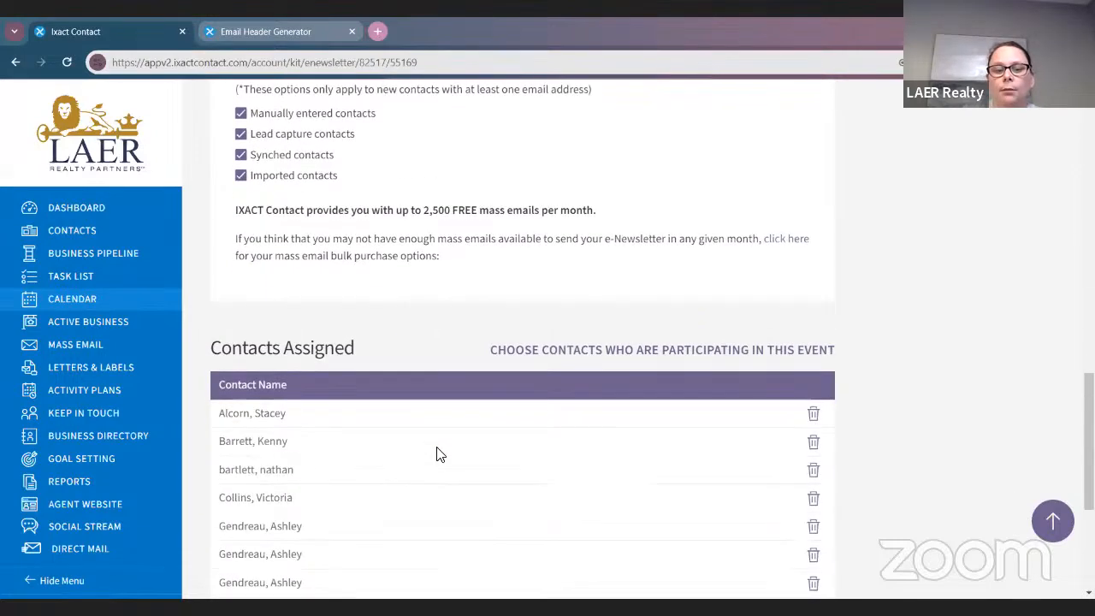
{"action": "scroll", "coordinate": [436, 453], "scroll_direction": "up", "scroll_amount": 1}
{"action": "scroll", "coordinate": [436, 452], "scroll_direction": "up", "scroll_amount": 15}
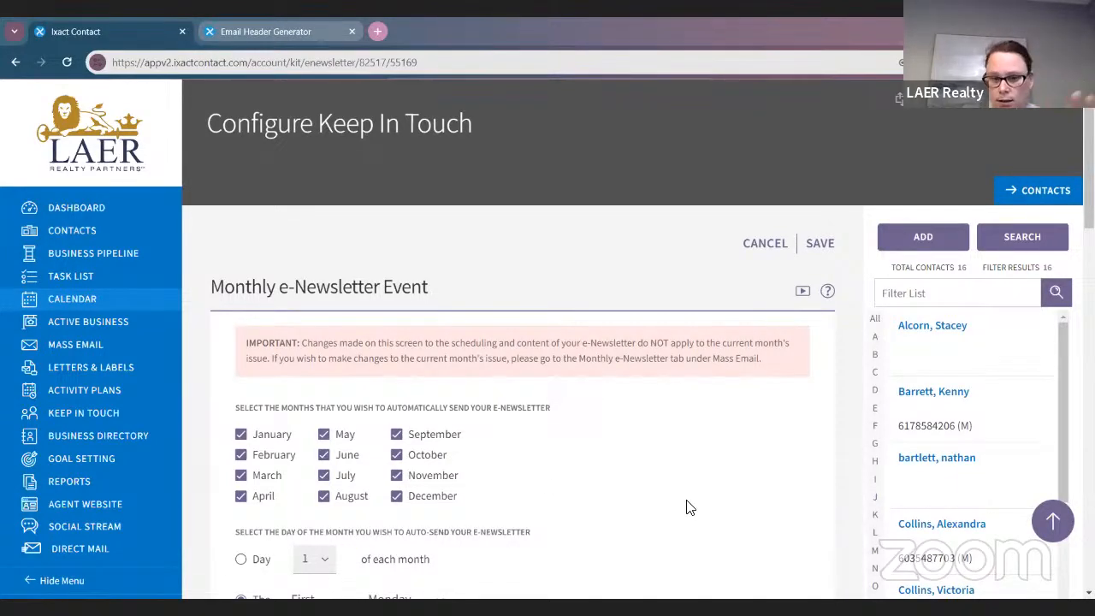
{"action": "scroll", "coordinate": [686, 508], "scroll_direction": "down", "scroll_amount": 3}
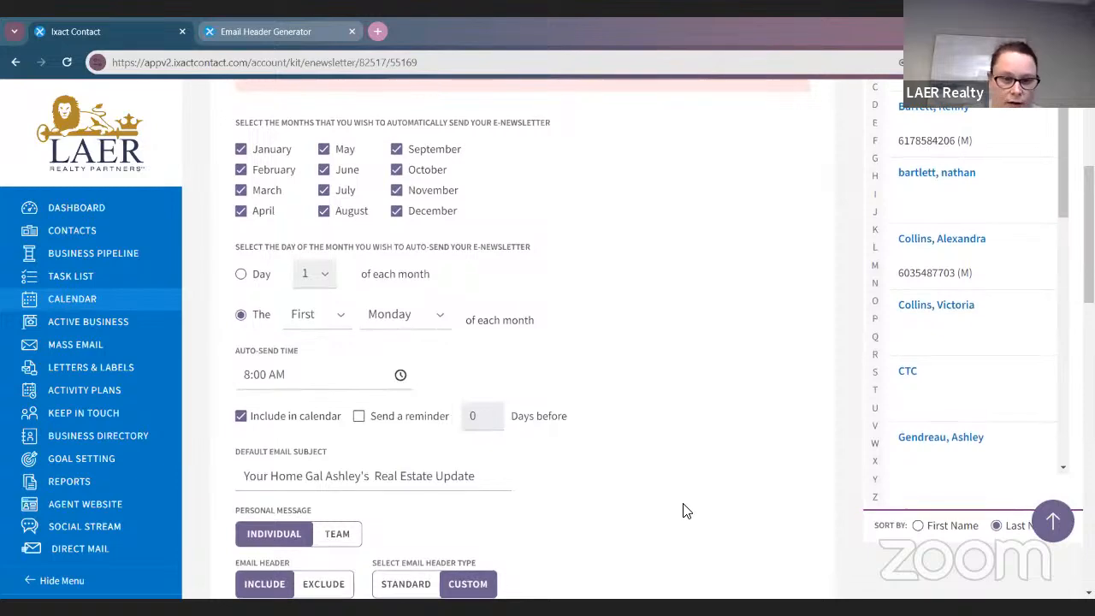
{"action": "scroll", "coordinate": [688, 505], "scroll_direction": "up", "scroll_amount": 3}
{"action": "left_click", "coordinate": [821, 245]}
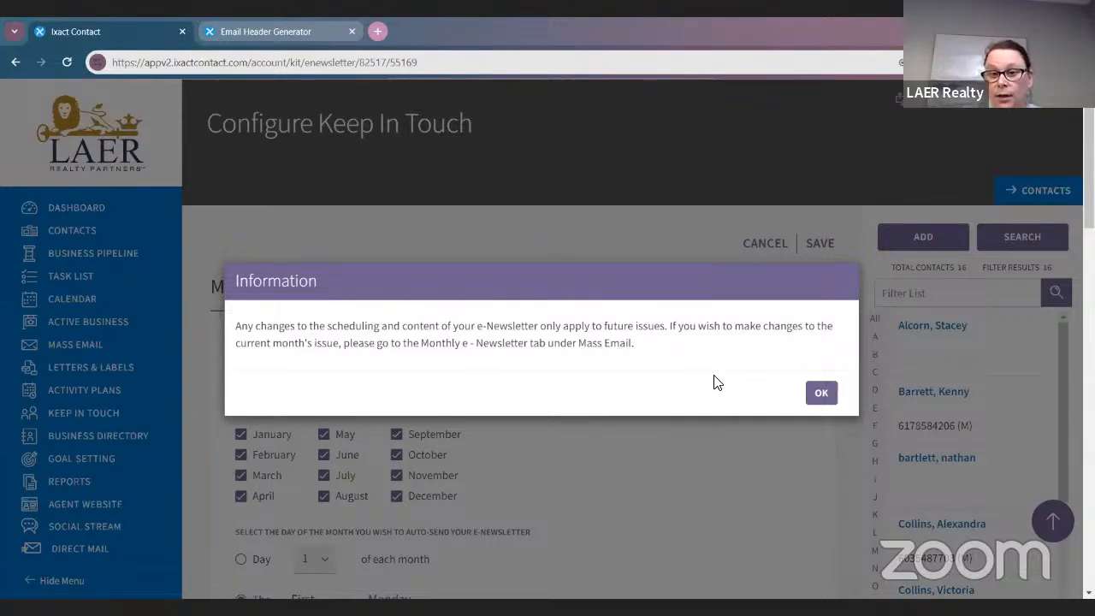
{"action": "left_click", "coordinate": [821, 393]}
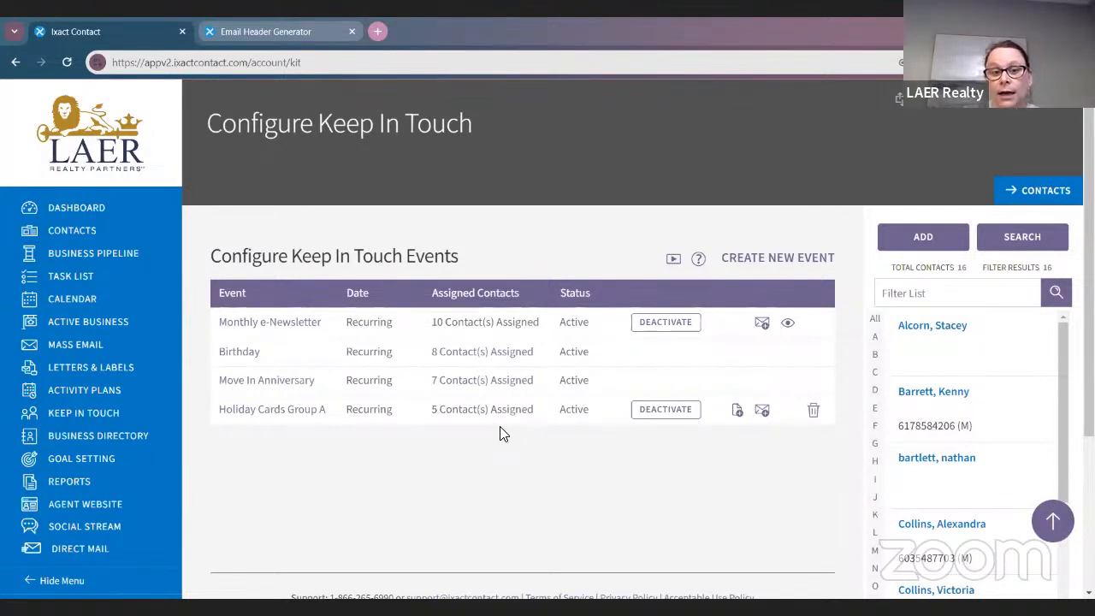
Open the Birthday event settings, keeping birthdays included in the calendar
{"action": "left_click", "coordinate": [246, 353]}
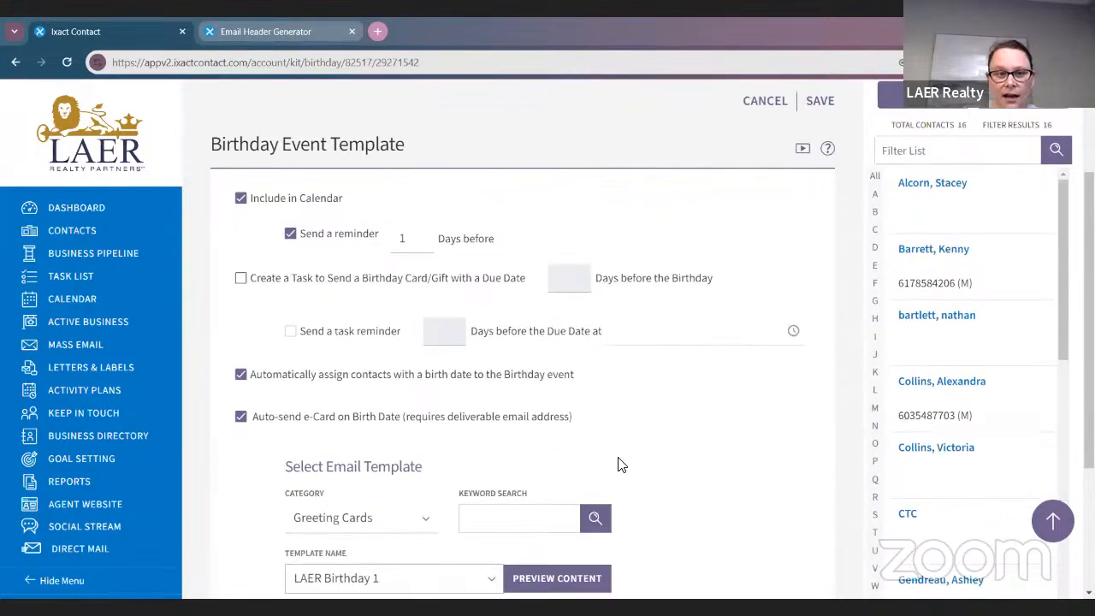
{"action": "left_click", "coordinate": [239, 200]}
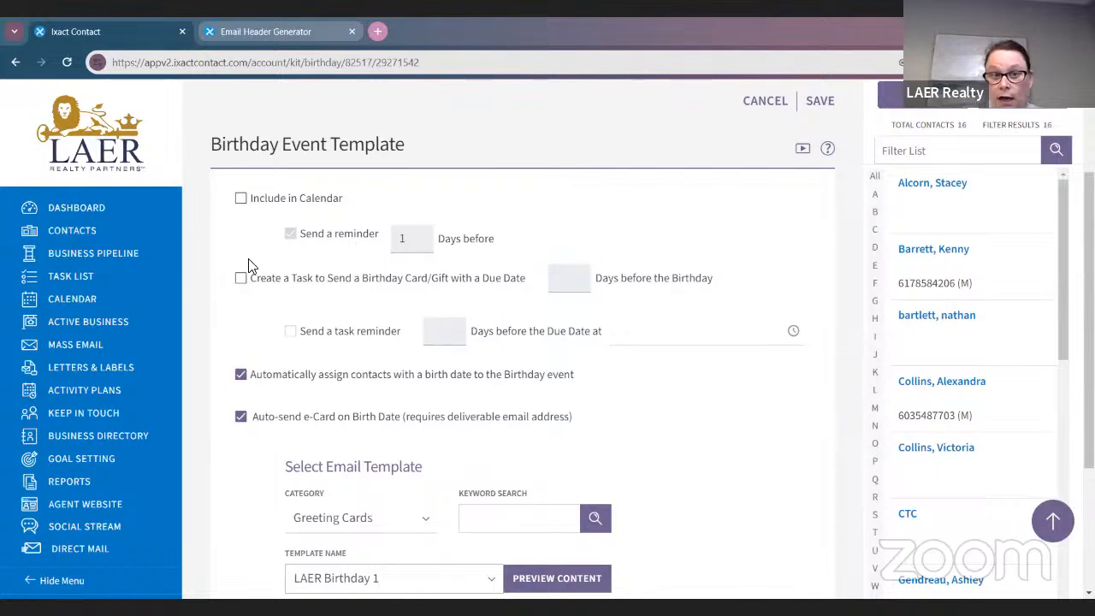
{"action": "left_click", "coordinate": [242, 200]}
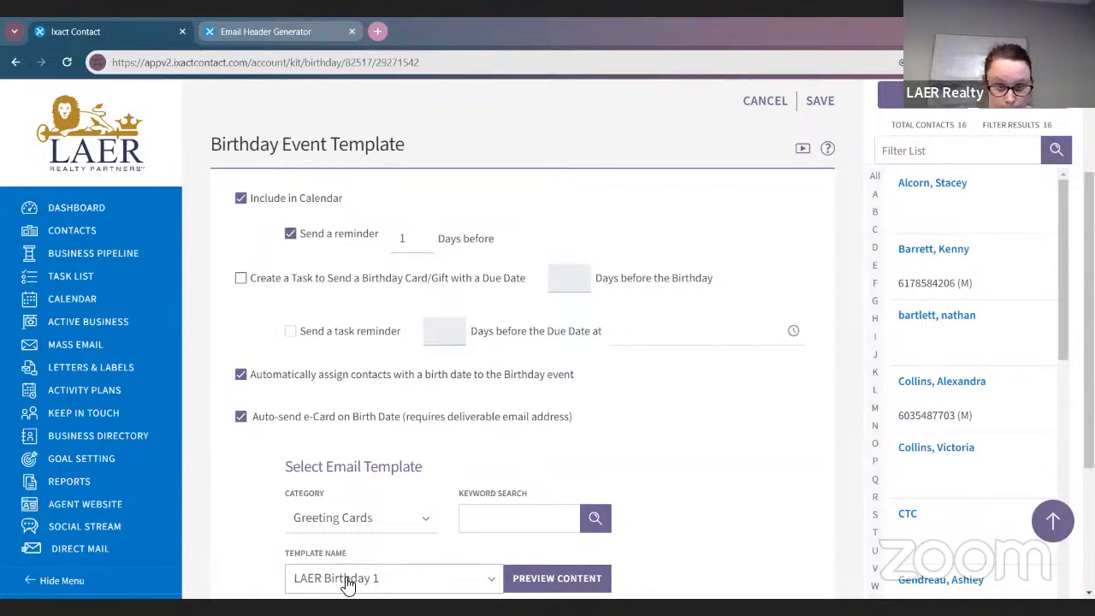
Try a birthday card task 4 days ahead, then leave it off and disable auto-assignment
{"action": "scroll", "coordinate": [254, 213], "scroll_direction": "down", "scroll_amount": 1}
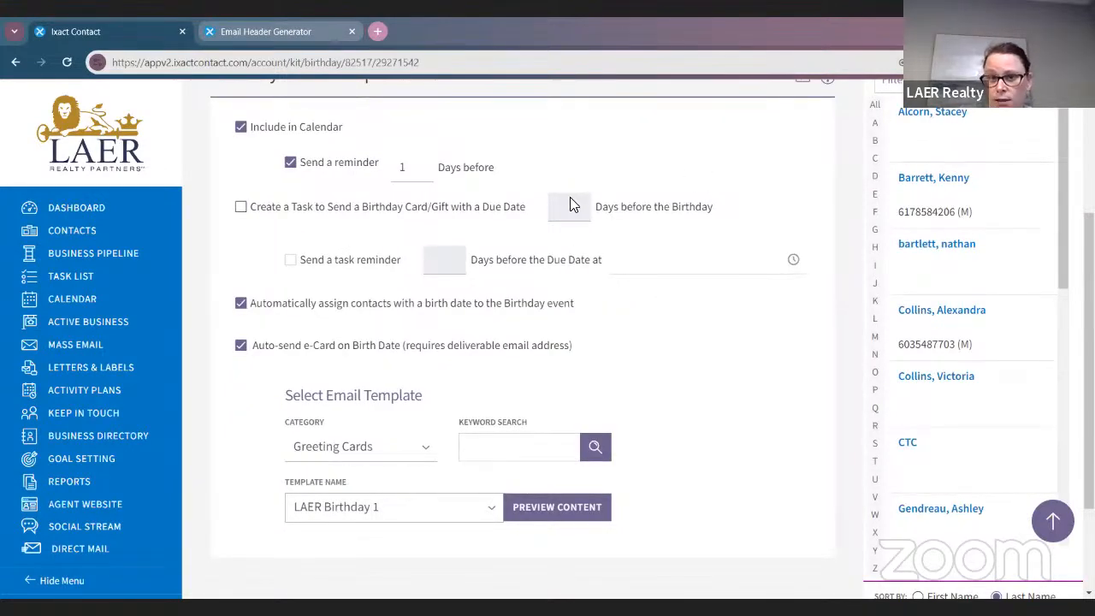
{"action": "left_click", "coordinate": [242, 209]}
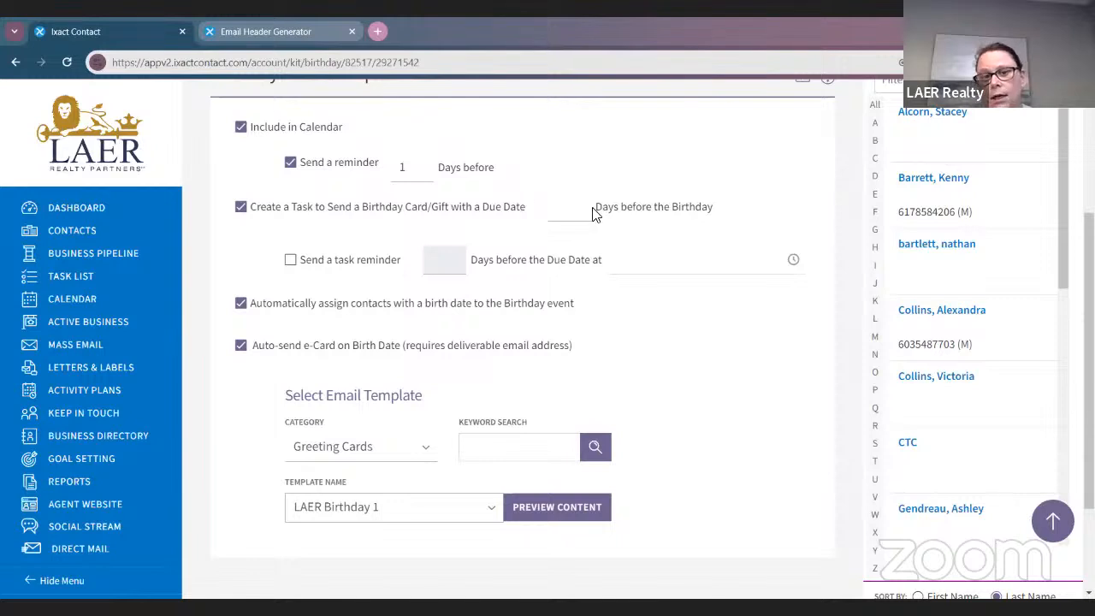
{"action": "left_click", "coordinate": [561, 199]}
{"action": "type", "text": "4"}
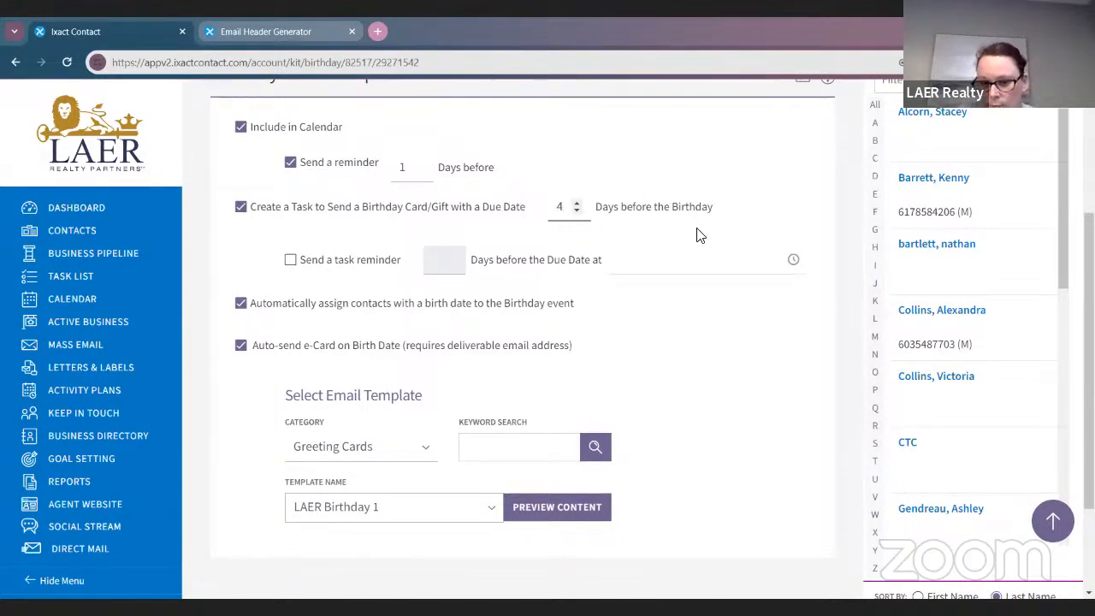
{"action": "key", "text": "BackSpace"}
{"action": "left_click", "coordinate": [238, 211]}
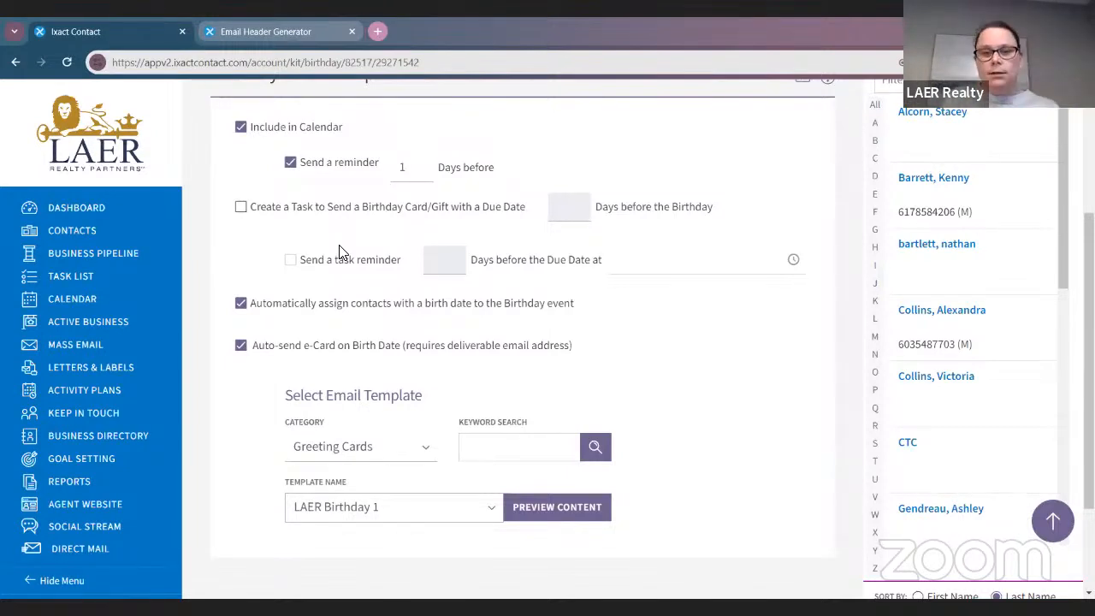
{"action": "left_click", "coordinate": [240, 303]}
{"action": "left_click", "coordinate": [238, 347]}
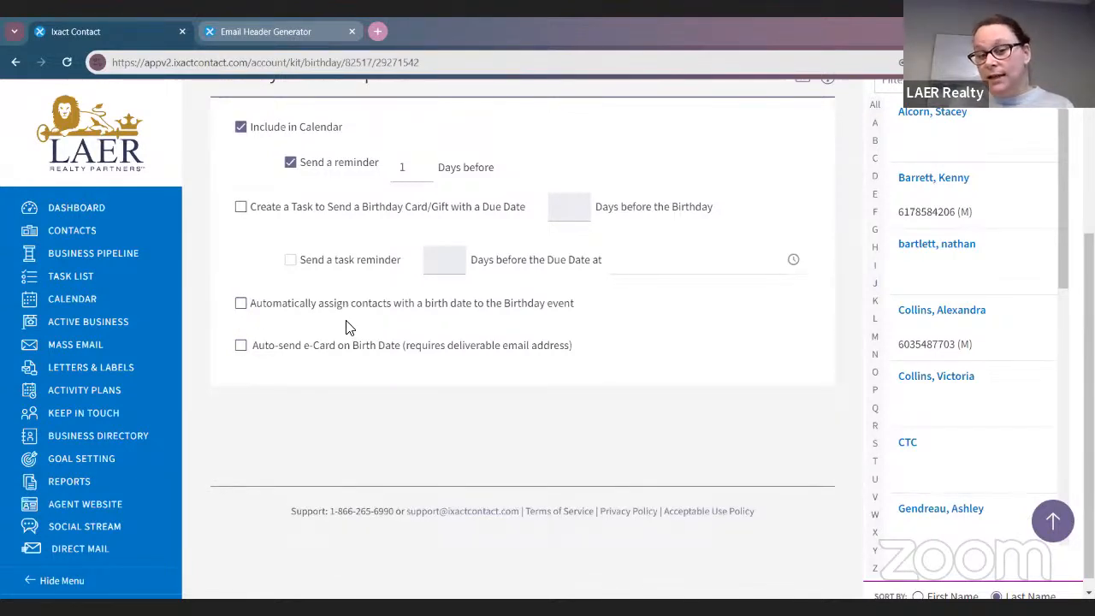
{"action": "left_click", "coordinate": [240, 306]}
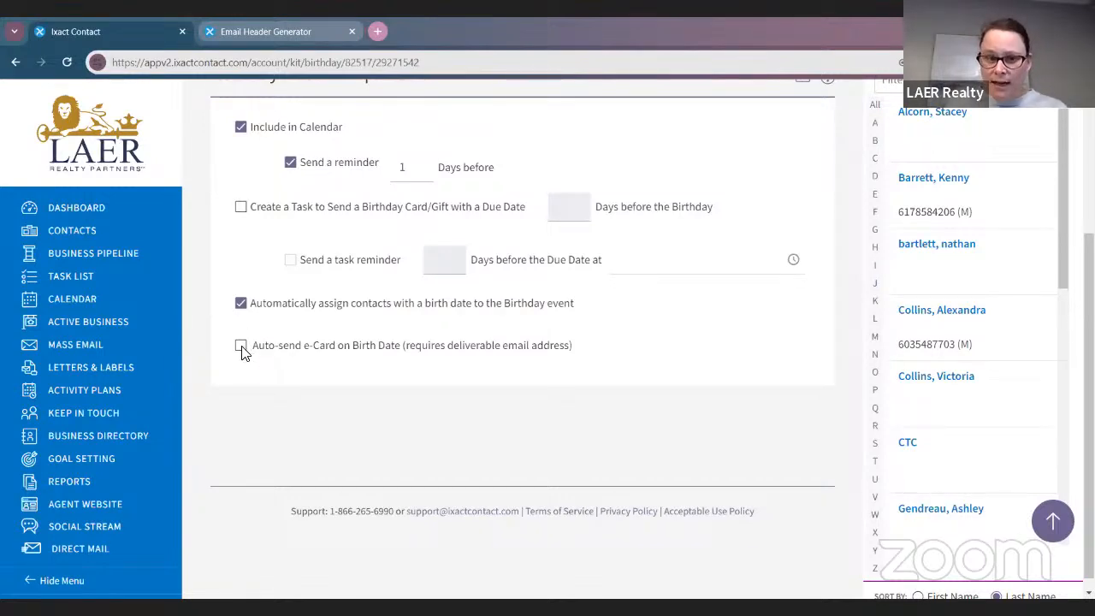
{"action": "left_click", "coordinate": [242, 346]}
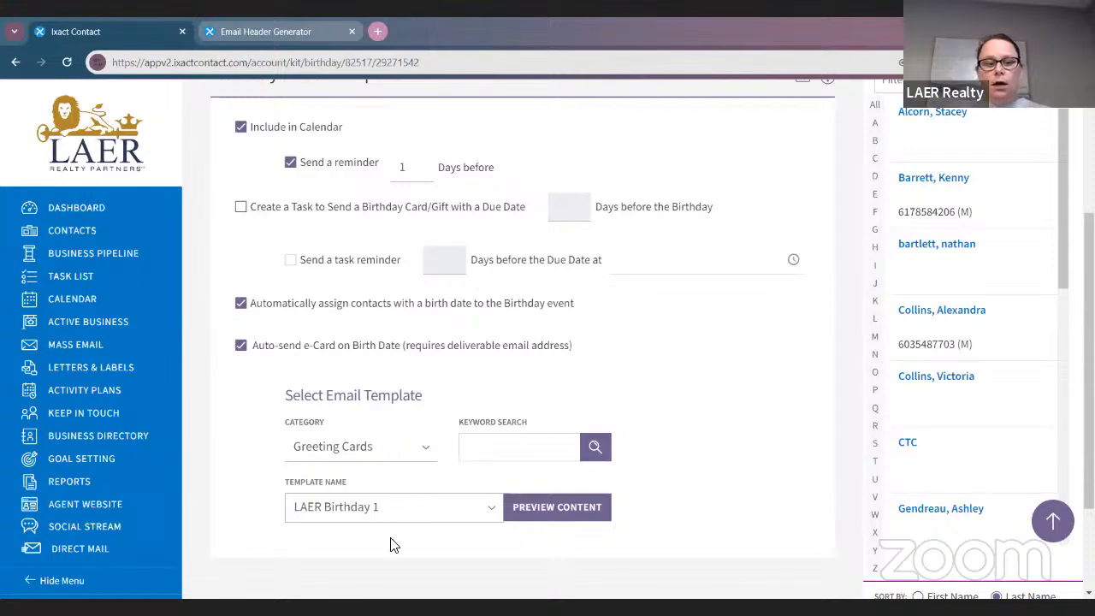
{"action": "left_click", "coordinate": [377, 506]}
Select the LAER Birthday 1 template and preview the card
{"action": "scroll", "coordinate": [369, 427], "scroll_direction": "down", "scroll_amount": 2}
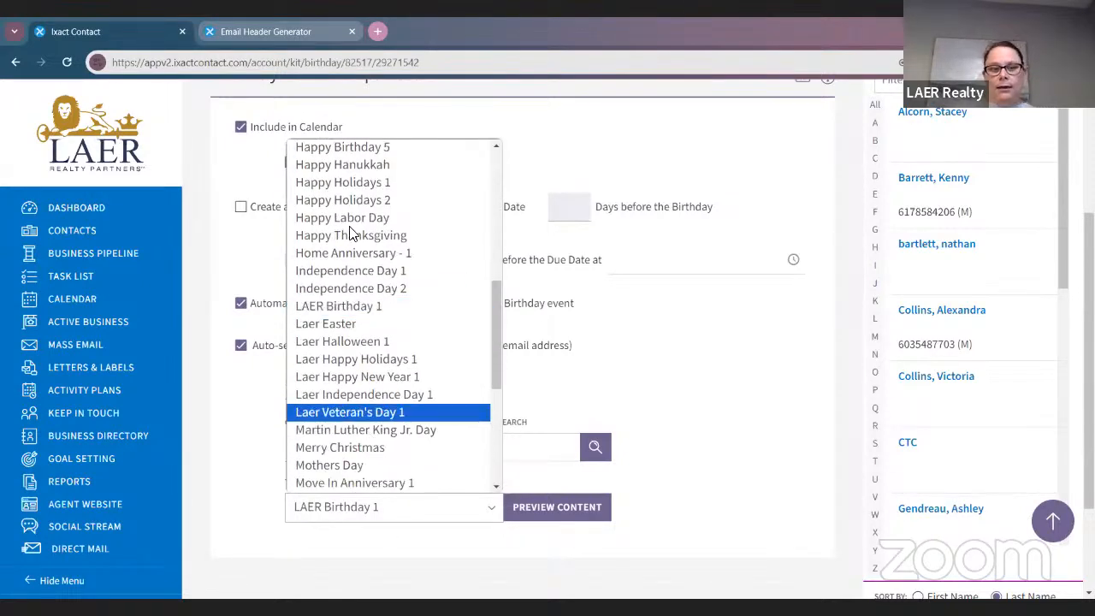
{"action": "scroll", "coordinate": [359, 359], "scroll_direction": "up", "scroll_amount": 4}
{"action": "scroll", "coordinate": [357, 352], "scroll_direction": "down", "scroll_amount": 5}
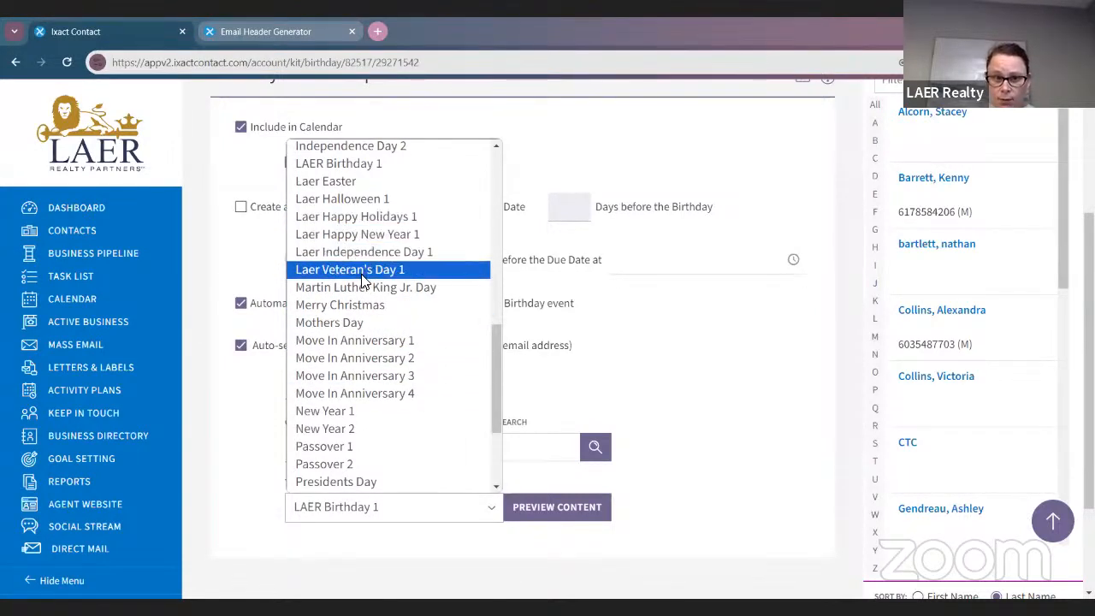
{"action": "scroll", "coordinate": [364, 280], "scroll_direction": "up", "scroll_amount": 2}
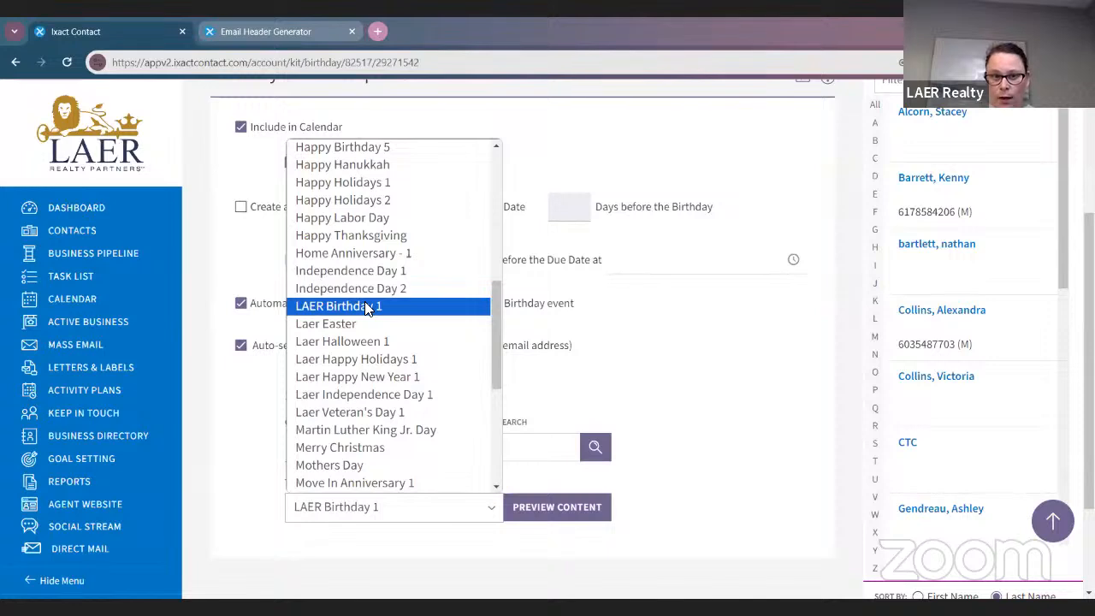
{"action": "left_click", "coordinate": [368, 308]}
{"action": "left_click", "coordinate": [579, 508]}
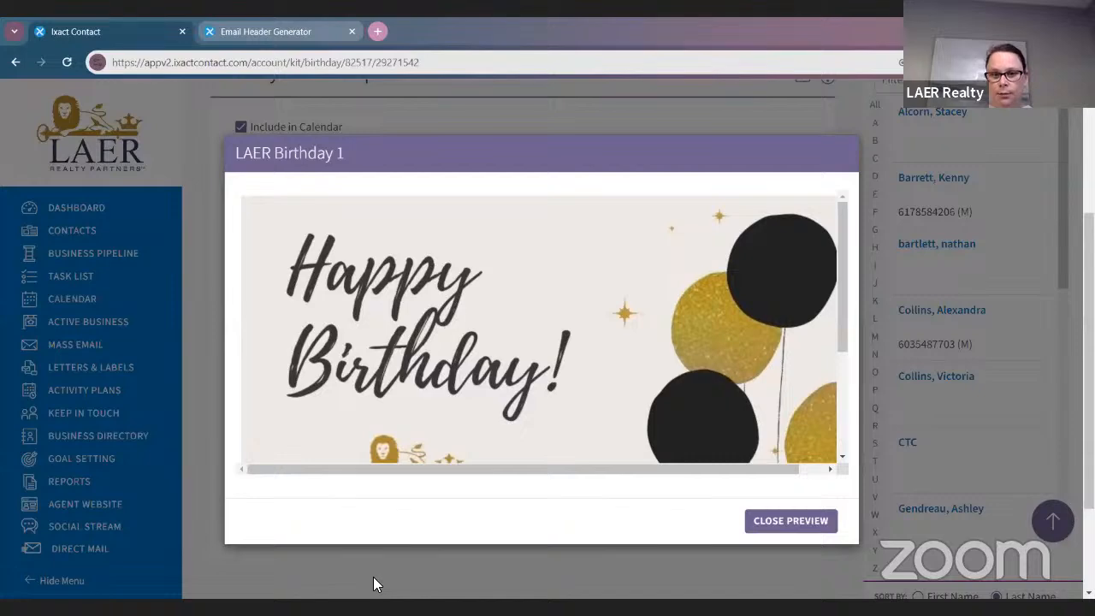
{"action": "scroll", "coordinate": [399, 333], "scroll_direction": "down", "scroll_amount": 2}
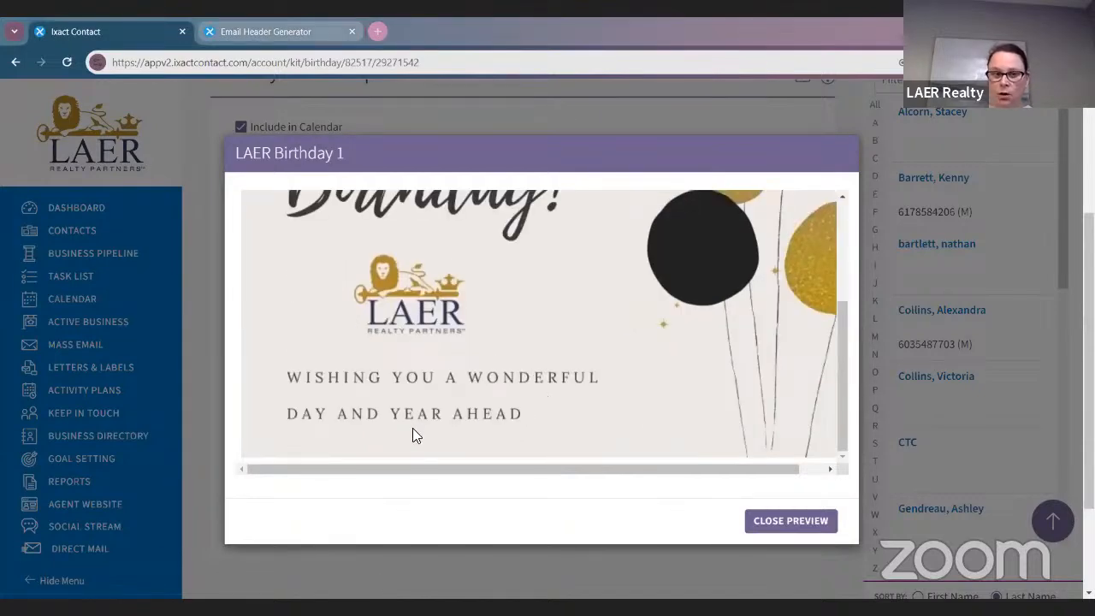
{"action": "scroll", "coordinate": [361, 453], "scroll_direction": "down", "scroll_amount": 2}
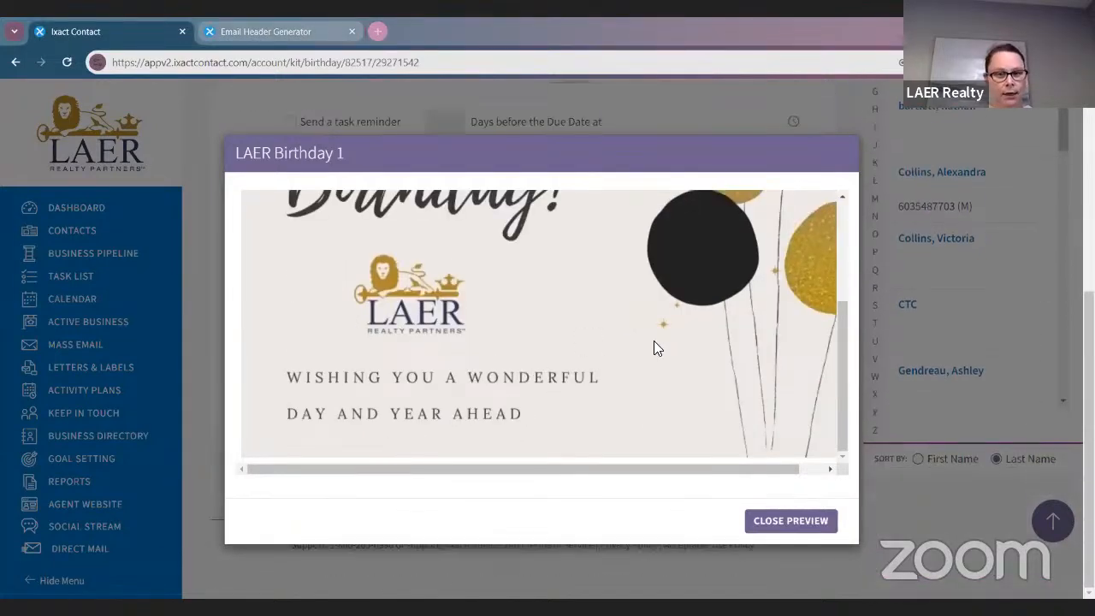
{"action": "left_click", "coordinate": [790, 521]}
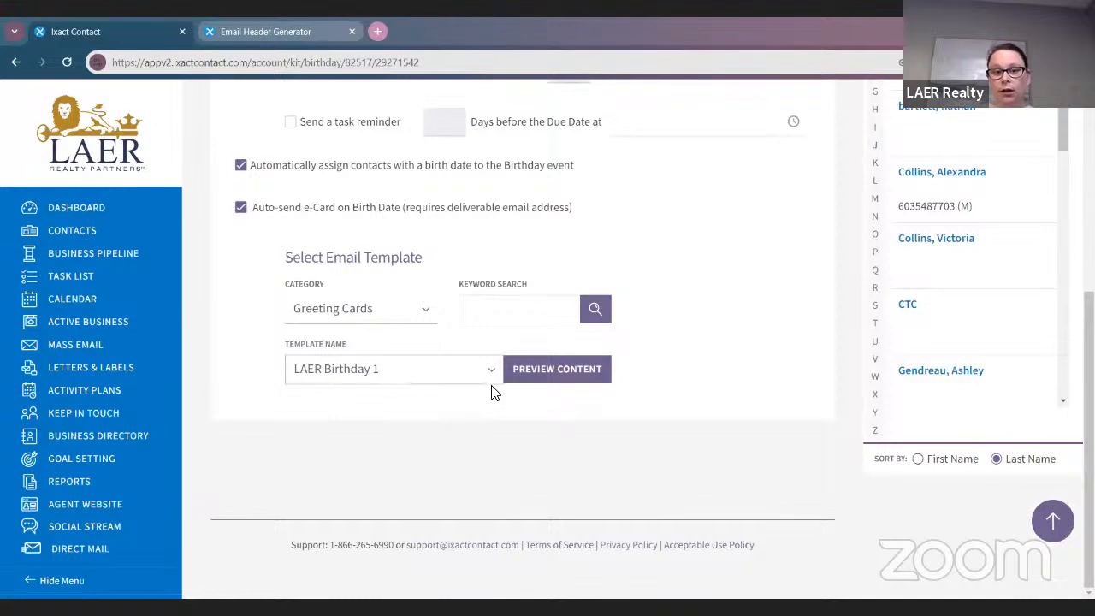
Save the Birthday event settings
{"action": "scroll", "coordinate": [492, 392], "scroll_direction": "up", "scroll_amount": 3}
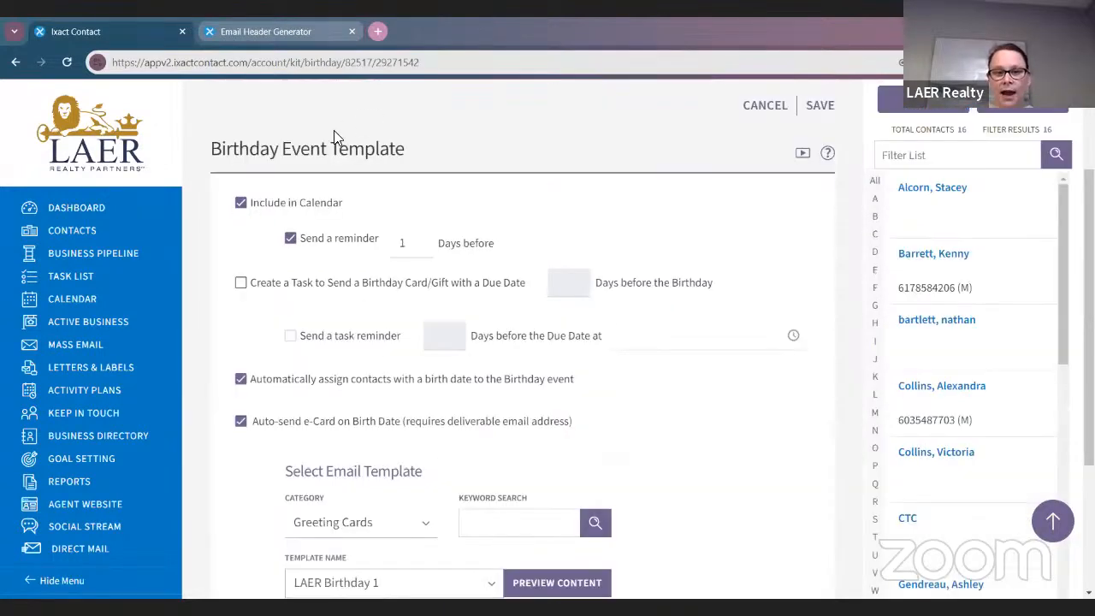
{"action": "left_click", "coordinate": [819, 106]}
{"action": "scroll", "coordinate": [725, 366], "scroll_direction": "down", "scroll_amount": 2}
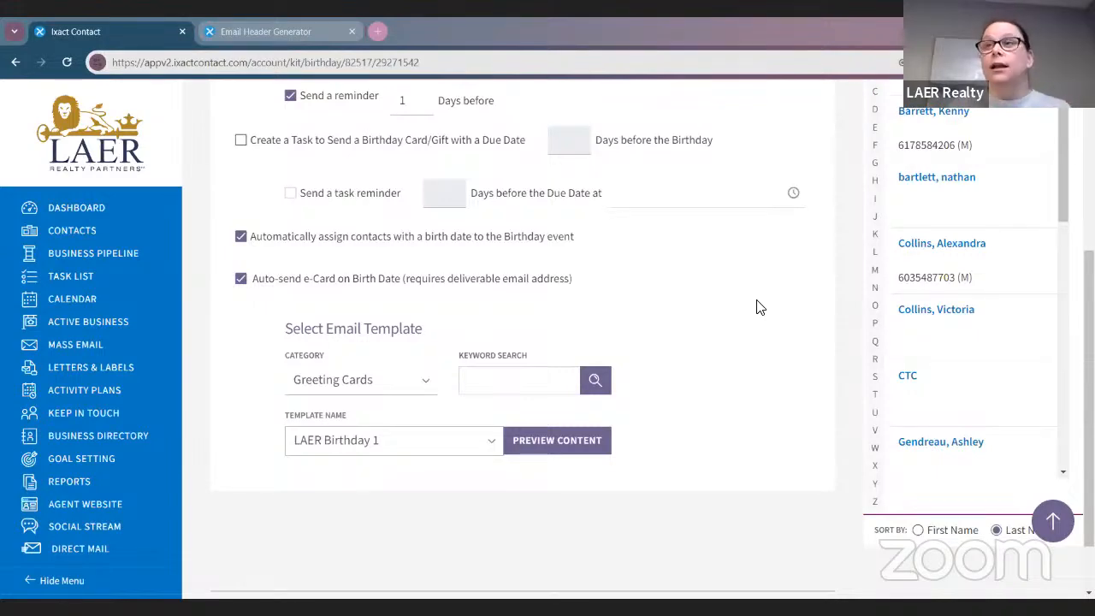
{"action": "scroll", "coordinate": [741, 289], "scroll_direction": "up", "scroll_amount": 3}
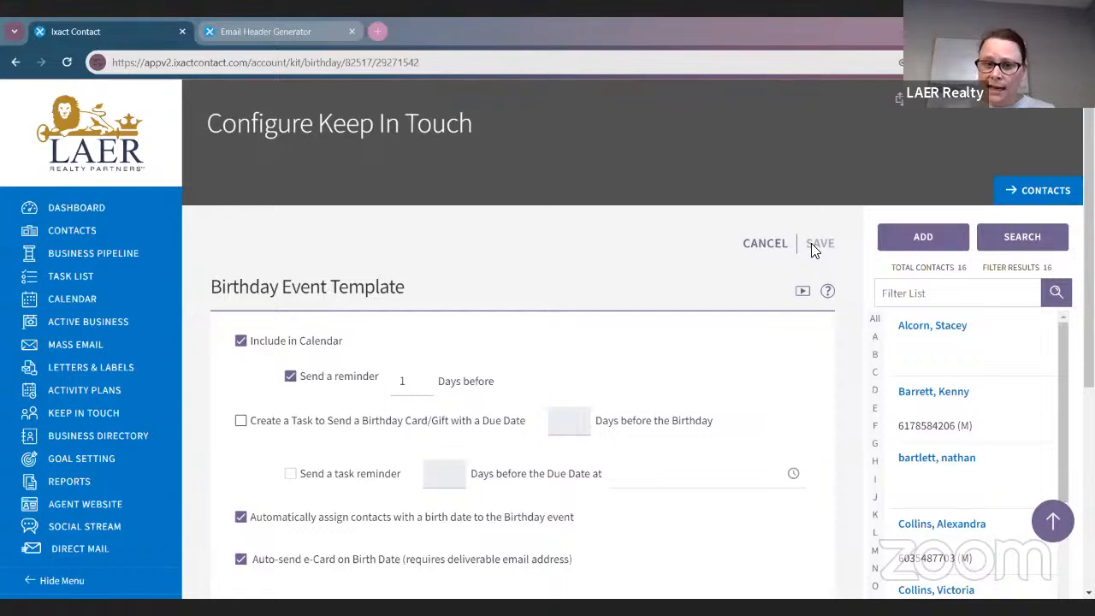
Open the Move In Anniversary event, leaving the card/gift task and its reminder unchecked
{"action": "left_click", "coordinate": [62, 417]}
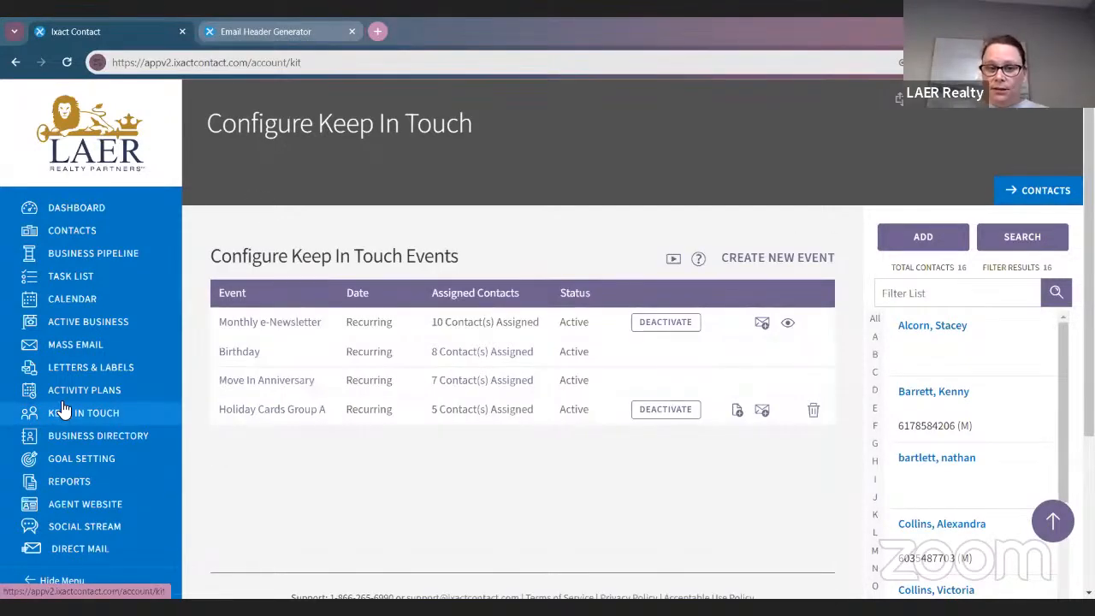
{"action": "left_click", "coordinate": [265, 381]}
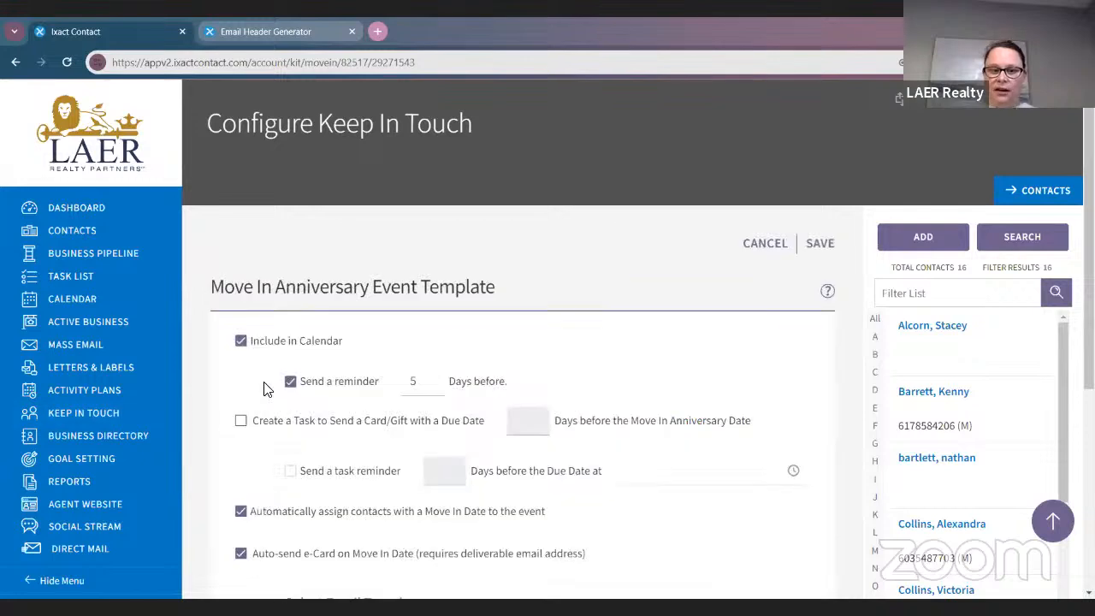
{"action": "scroll", "coordinate": [245, 368], "scroll_direction": "down", "scroll_amount": 2}
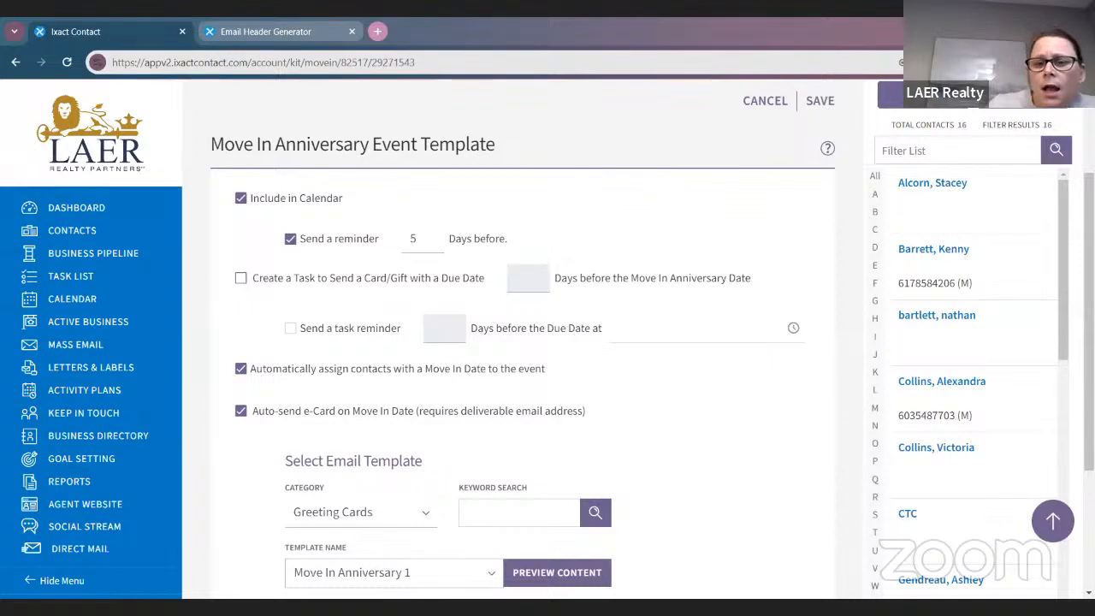
{"action": "scroll", "coordinate": [321, 190], "scroll_direction": "down", "scroll_amount": 1}
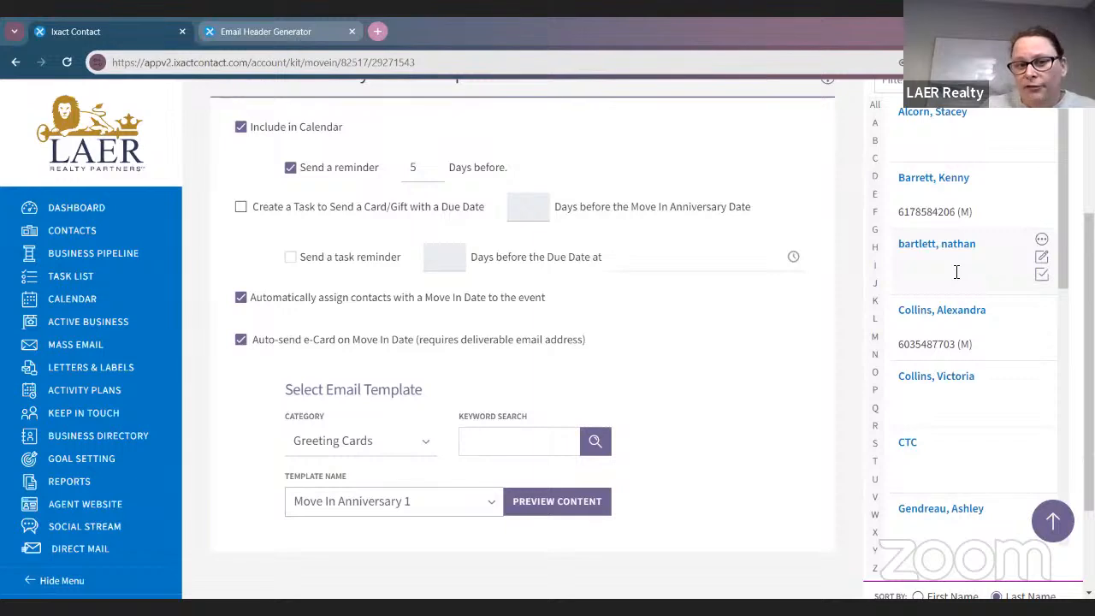
{"action": "left_click", "coordinate": [523, 207]}
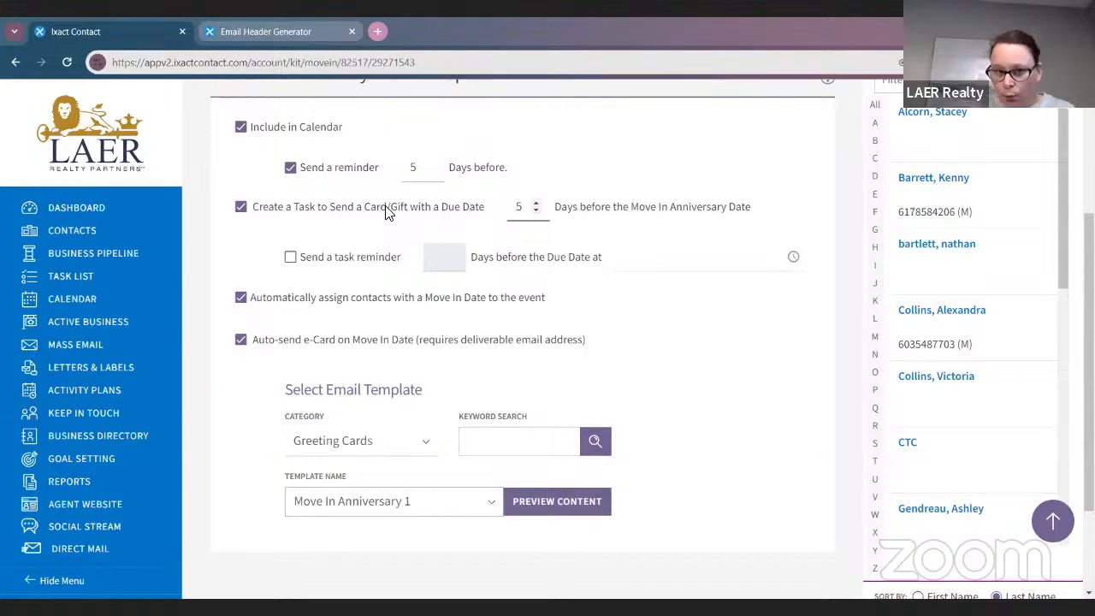
{"action": "left_click", "coordinate": [328, 261]}
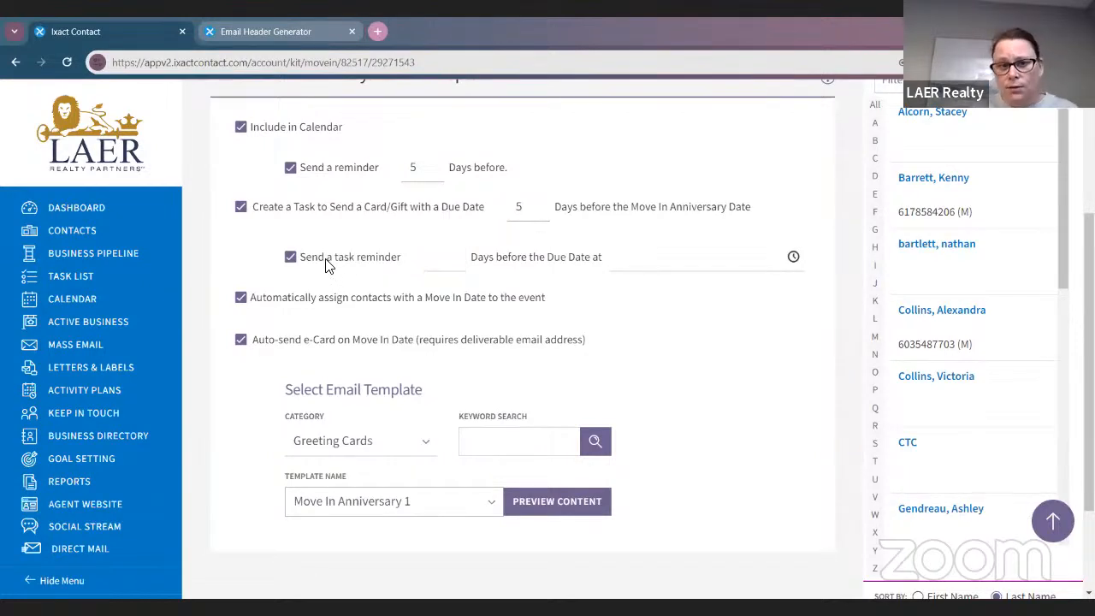
{"action": "left_click", "coordinate": [325, 261]}
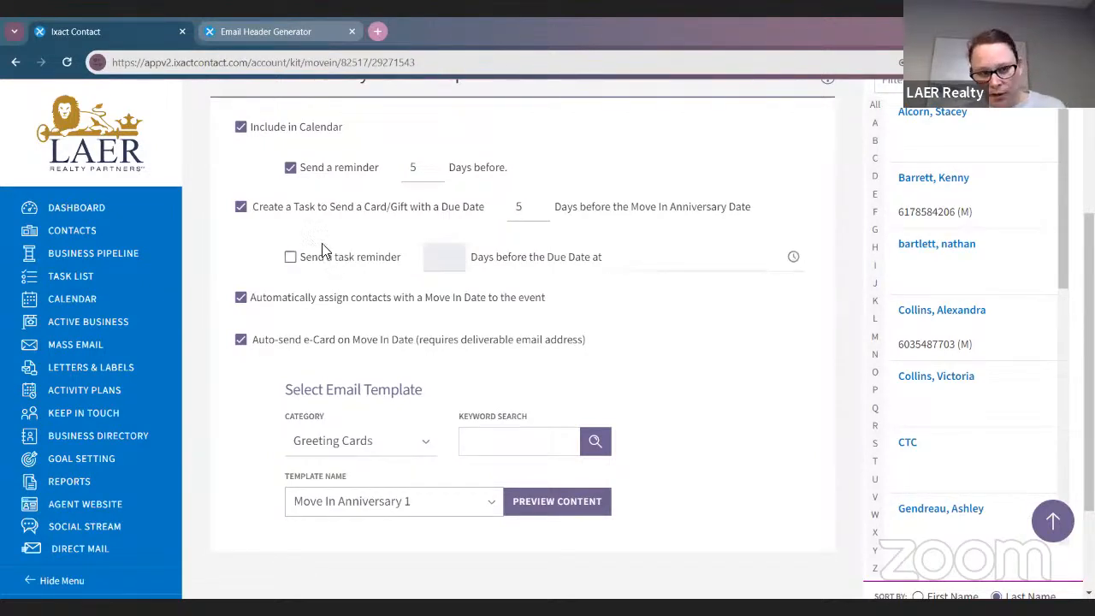
{"action": "left_click", "coordinate": [241, 207]}
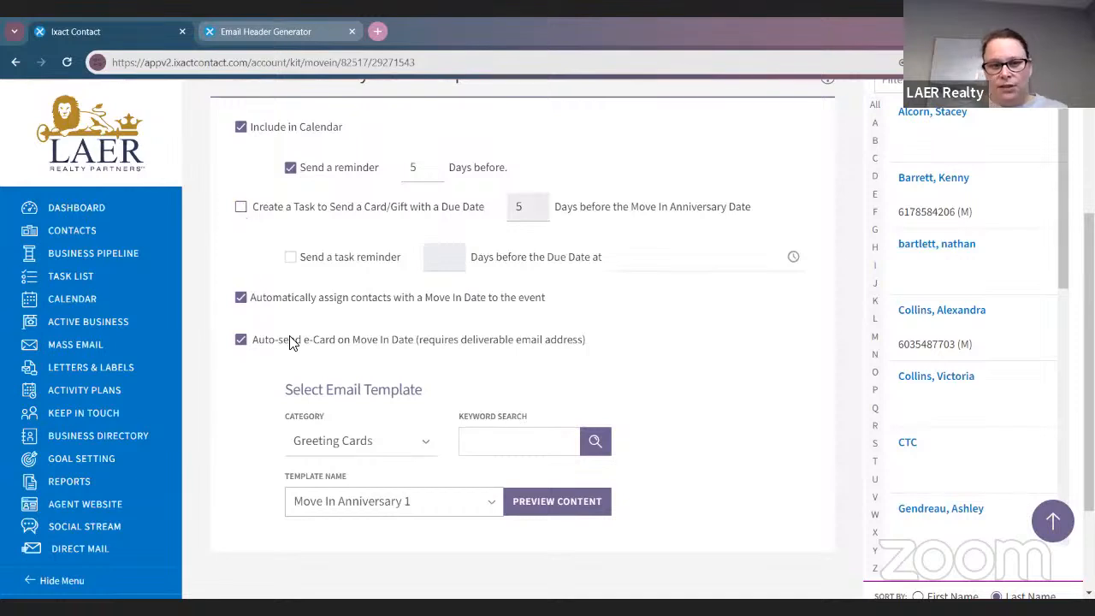
Keep automatic contact assignment and e-card auto-send turned on
{"action": "left_click", "coordinate": [240, 339]}
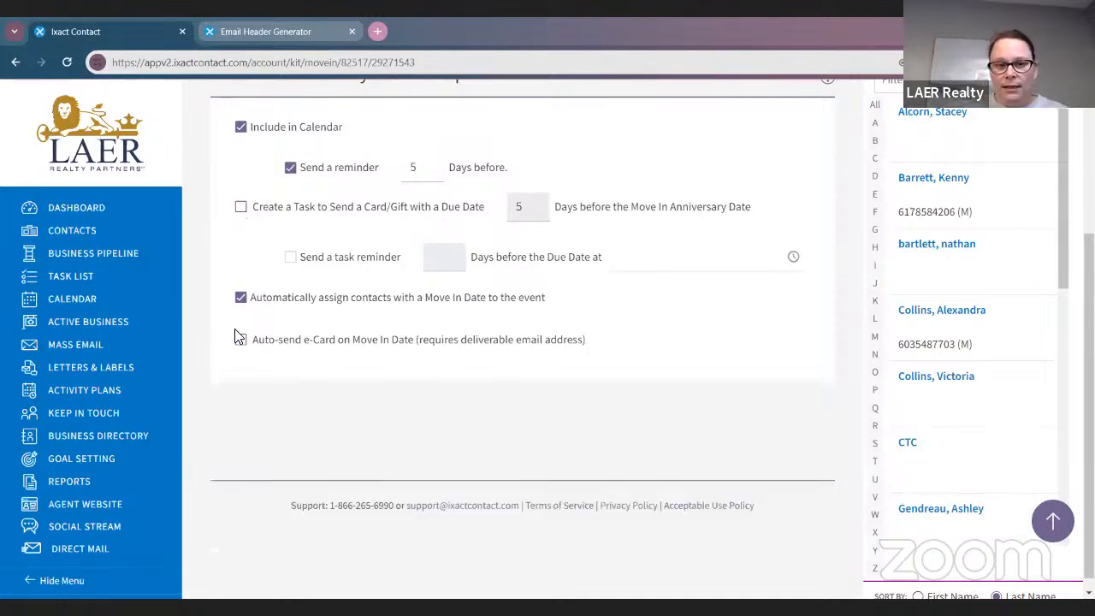
{"action": "left_click", "coordinate": [242, 300]}
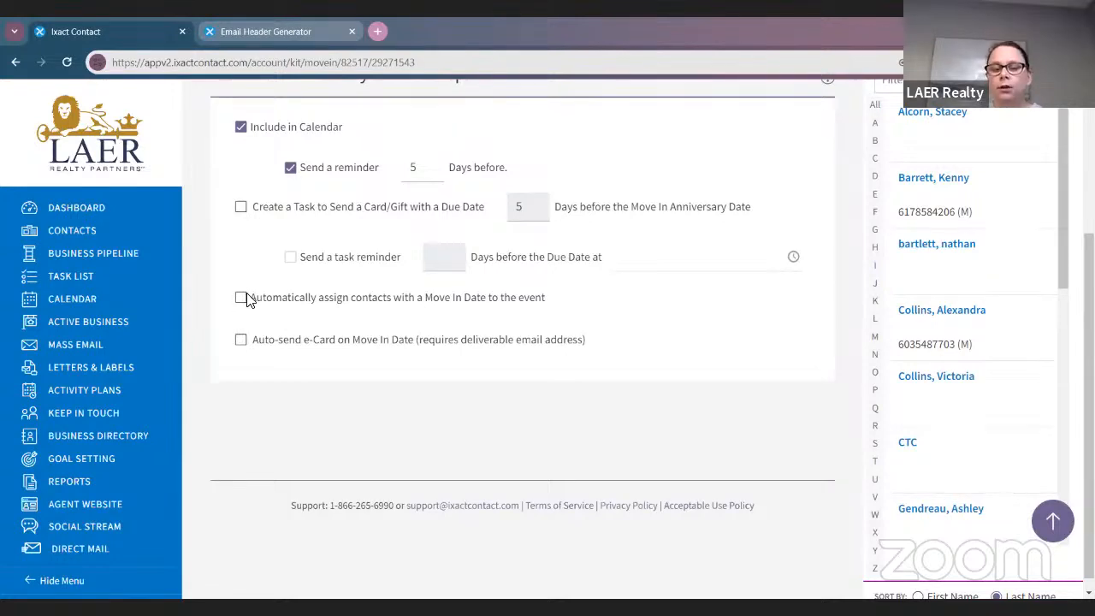
{"action": "left_click", "coordinate": [244, 299]}
{"action": "left_click", "coordinate": [240, 340]}
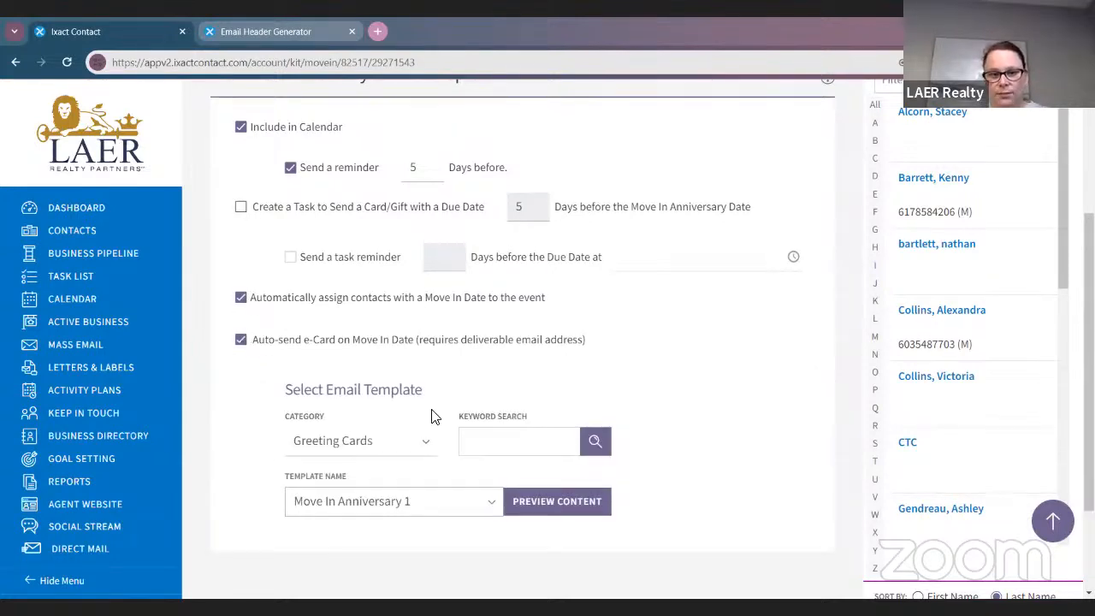
{"action": "scroll", "coordinate": [433, 415], "scroll_direction": "down", "scroll_amount": 2}
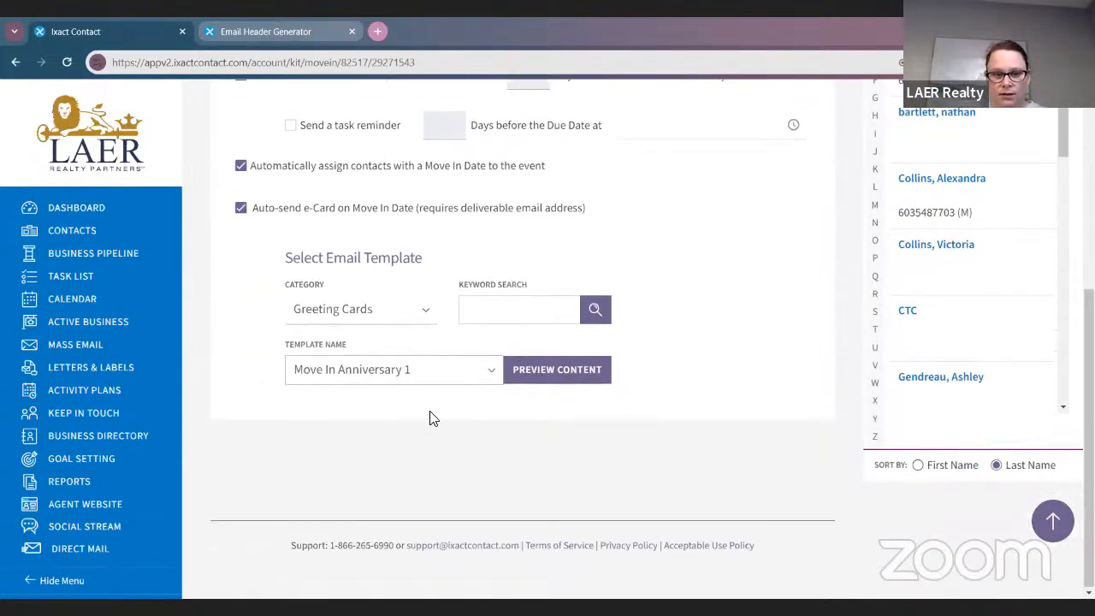
{"action": "left_click", "coordinate": [350, 369]}
{"action": "scroll", "coordinate": [354, 257], "scroll_direction": "down", "scroll_amount": 2}
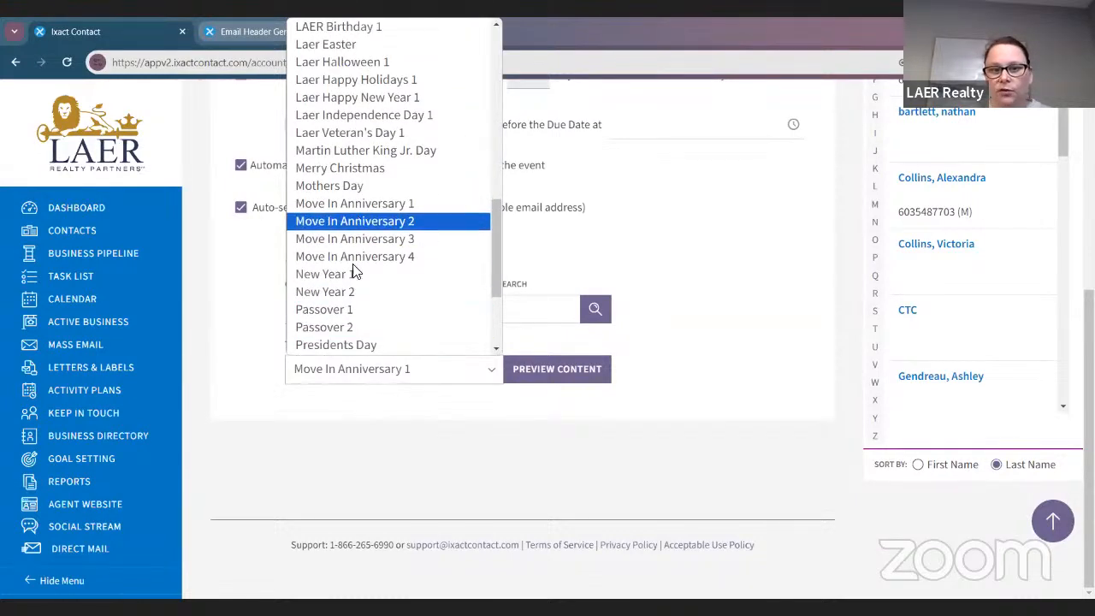
{"action": "left_click", "coordinate": [354, 240]}
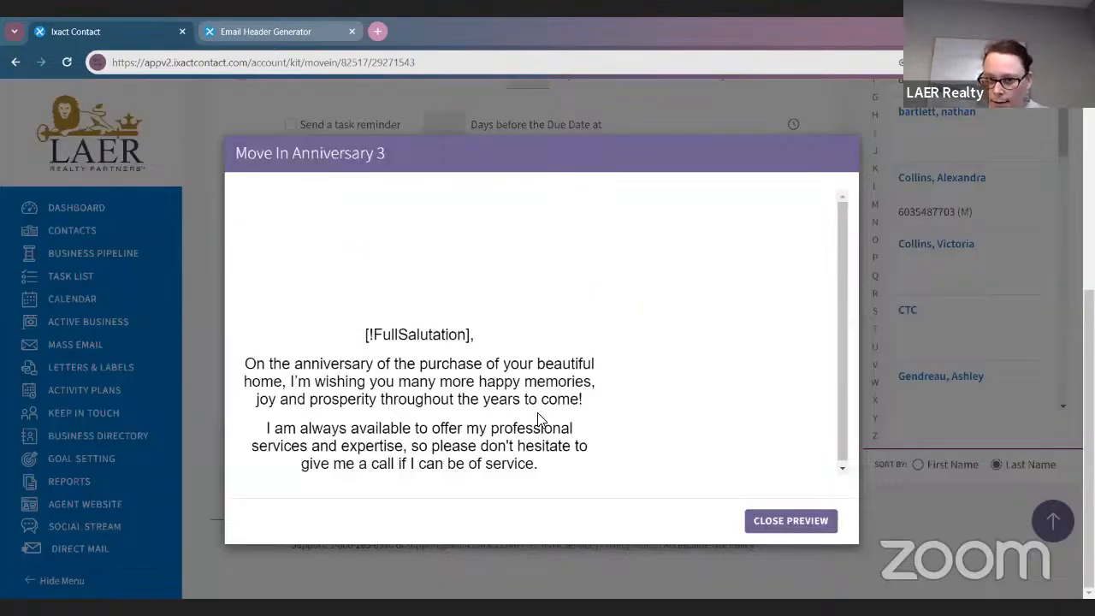
{"action": "left_click", "coordinate": [758, 518]}
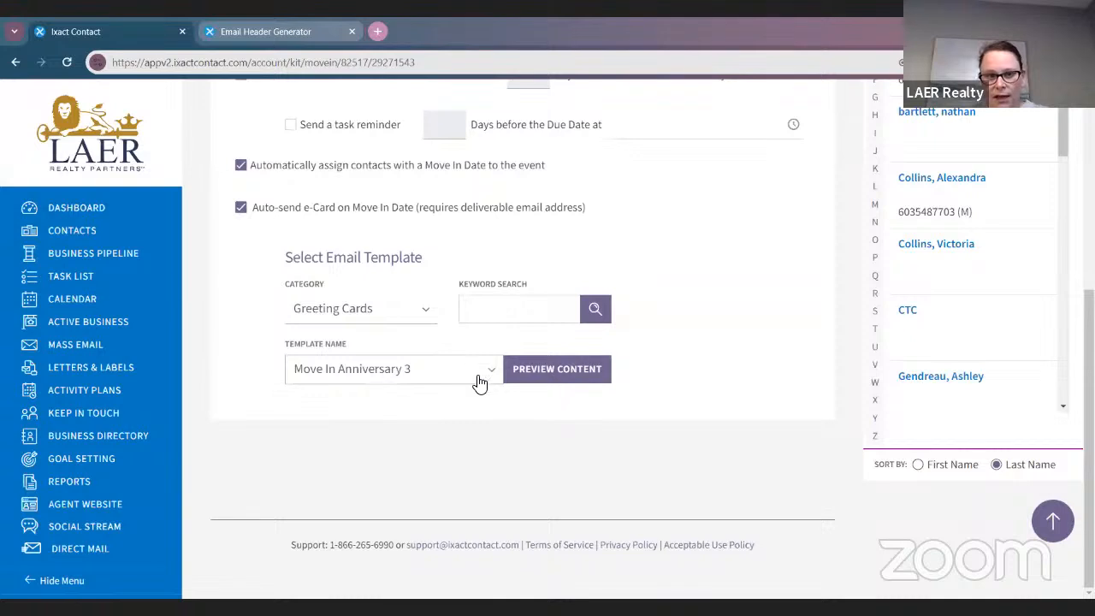
{"action": "left_click", "coordinate": [481, 377]}
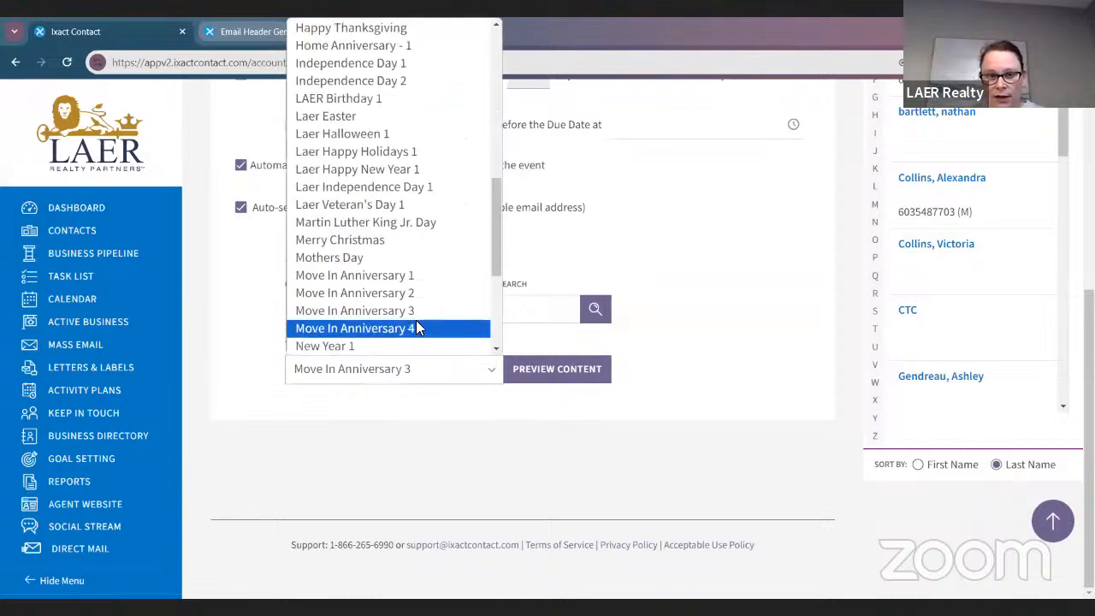
{"action": "left_click", "coordinate": [404, 275]}
{"action": "left_click", "coordinate": [554, 373]}
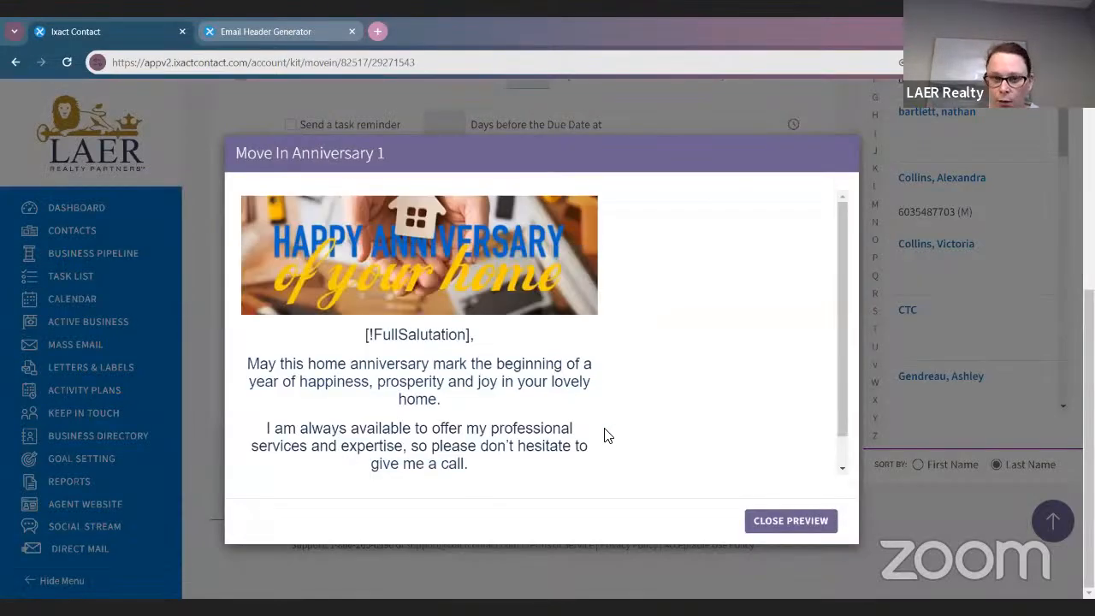
{"action": "scroll", "coordinate": [604, 433], "scroll_direction": "down", "scroll_amount": 1}
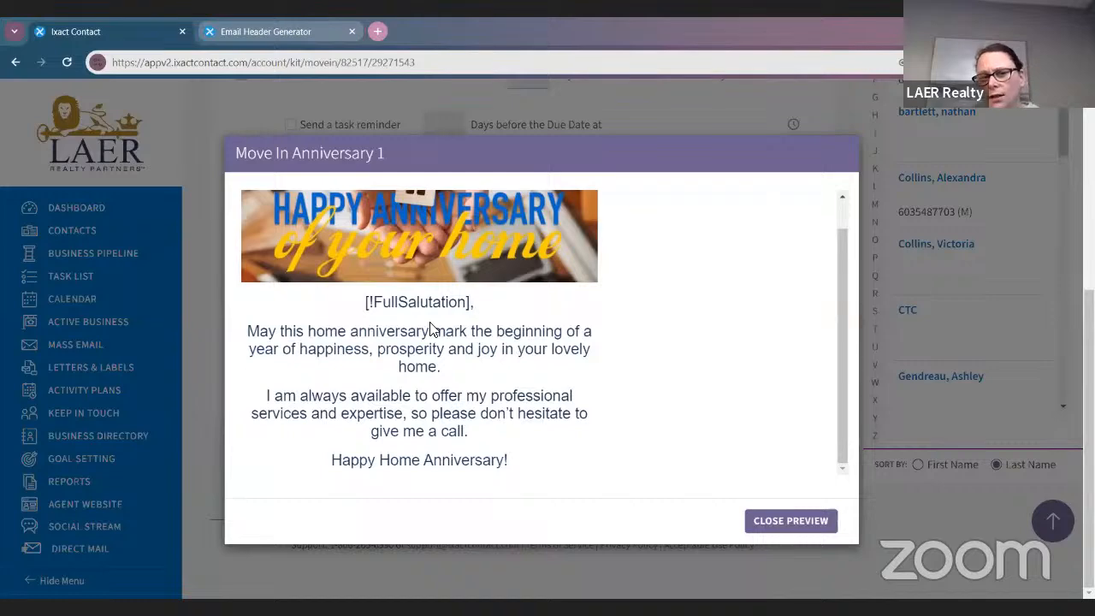
{"action": "scroll", "coordinate": [684, 400], "scroll_direction": "up", "scroll_amount": 1}
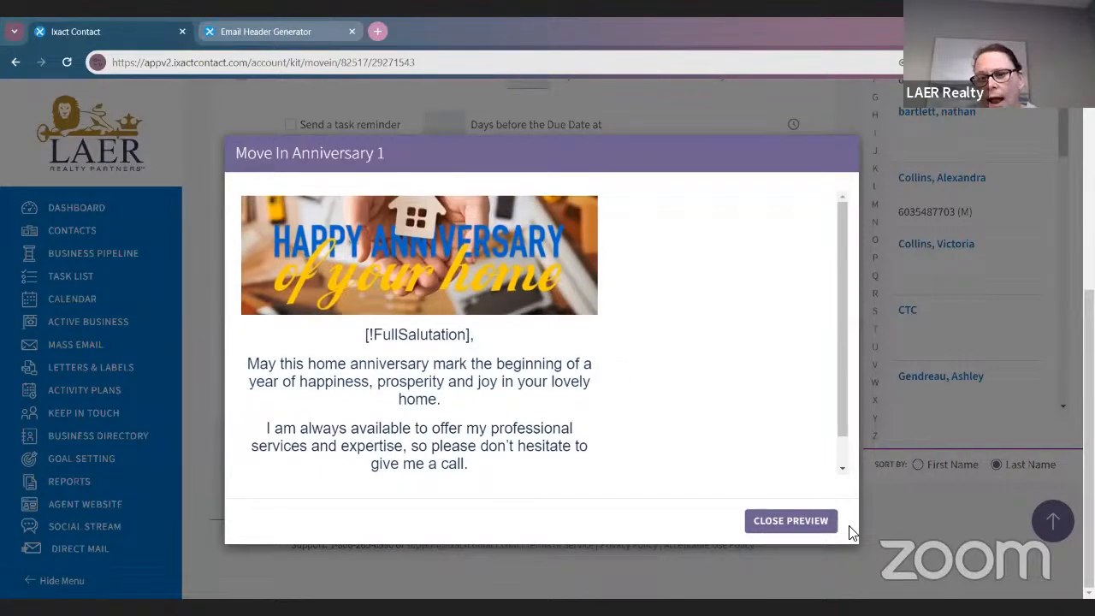
{"action": "left_click", "coordinate": [795, 520]}
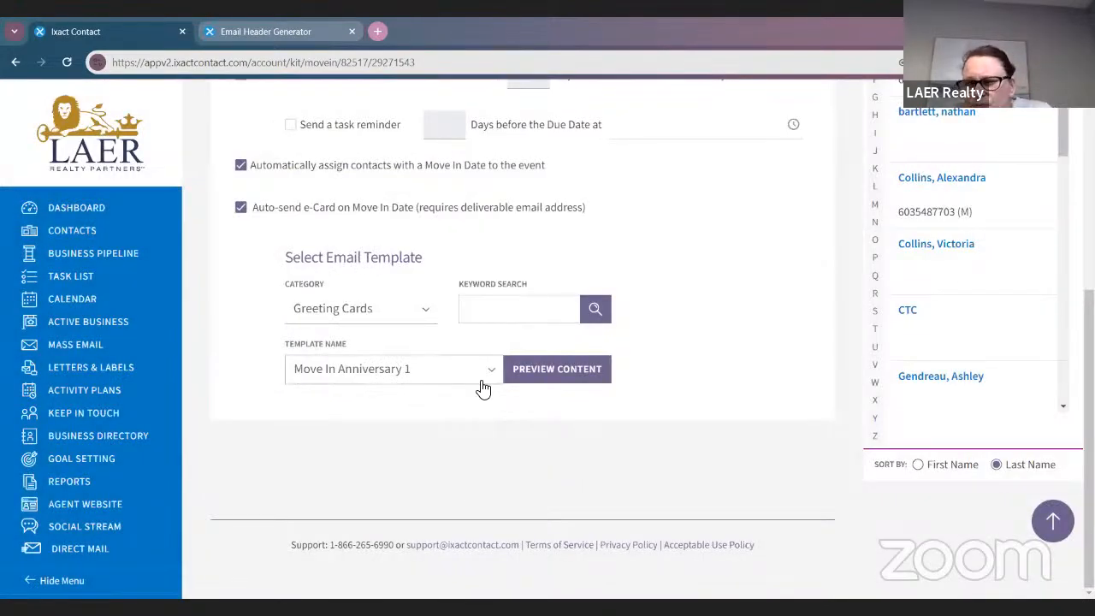
{"action": "left_click", "coordinate": [483, 385]}
{"action": "scroll", "coordinate": [423, 325], "scroll_direction": "down", "scroll_amount": 2}
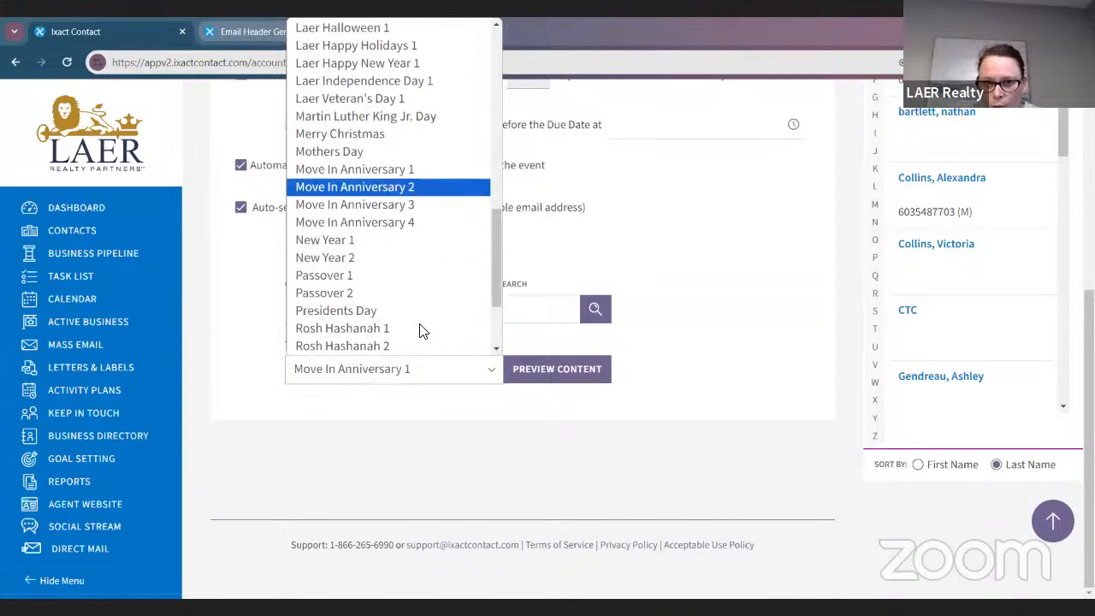
{"action": "scroll", "coordinate": [428, 257], "scroll_direction": "up", "scroll_amount": 3}
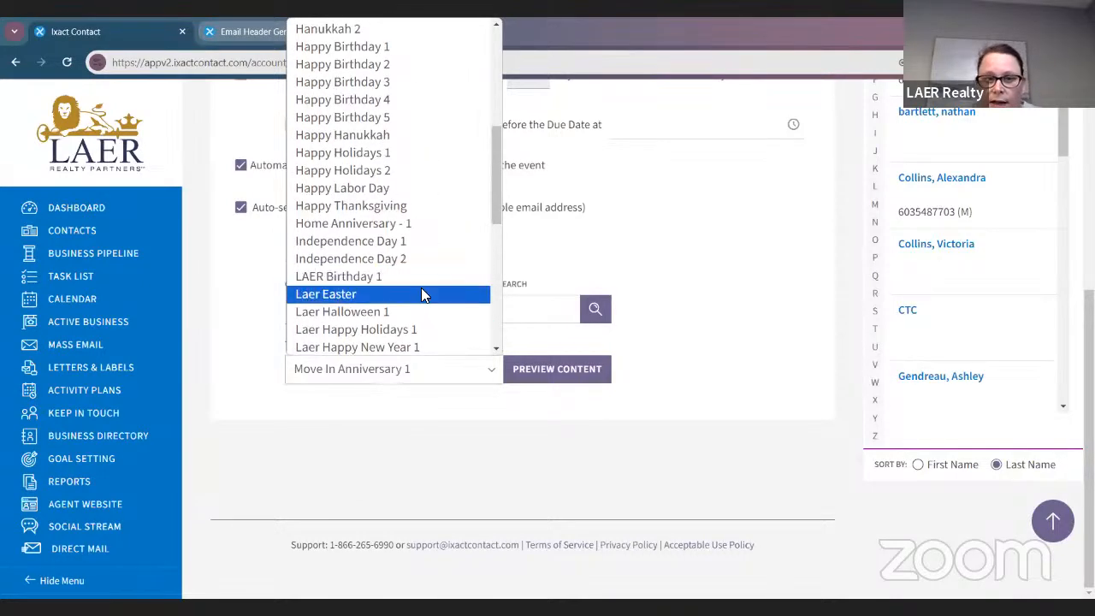
{"action": "scroll", "coordinate": [420, 293], "scroll_direction": "up", "scroll_amount": 2}
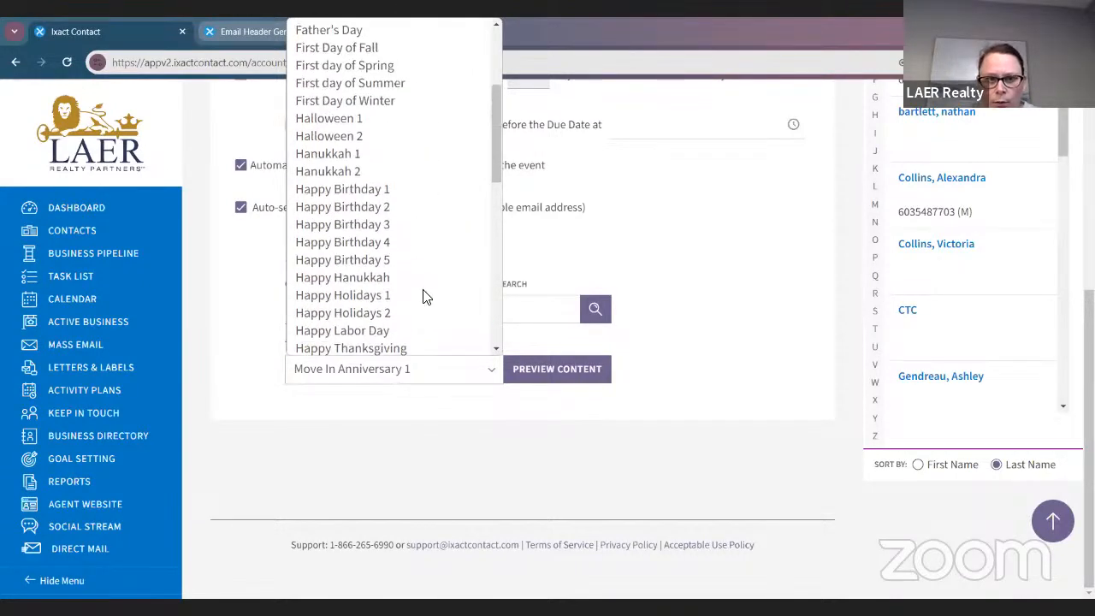
{"action": "scroll", "coordinate": [423, 299], "scroll_direction": "down", "scroll_amount": 4}
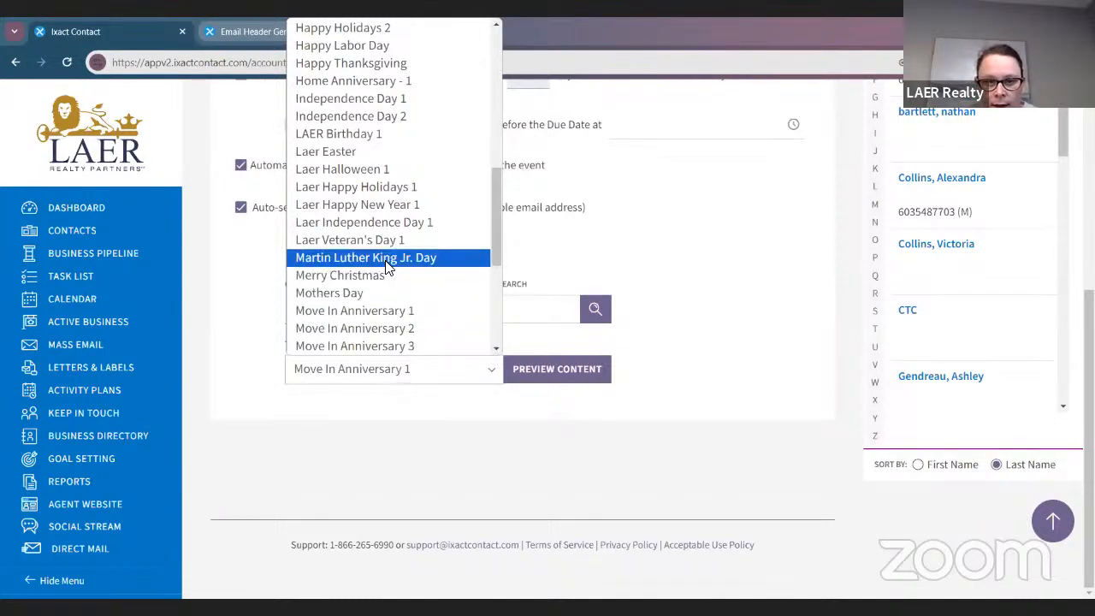
{"action": "scroll", "coordinate": [384, 270], "scroll_direction": "down", "scroll_amount": 3}
{"action": "scroll", "coordinate": [388, 273], "scroll_direction": "down", "scroll_amount": 3}
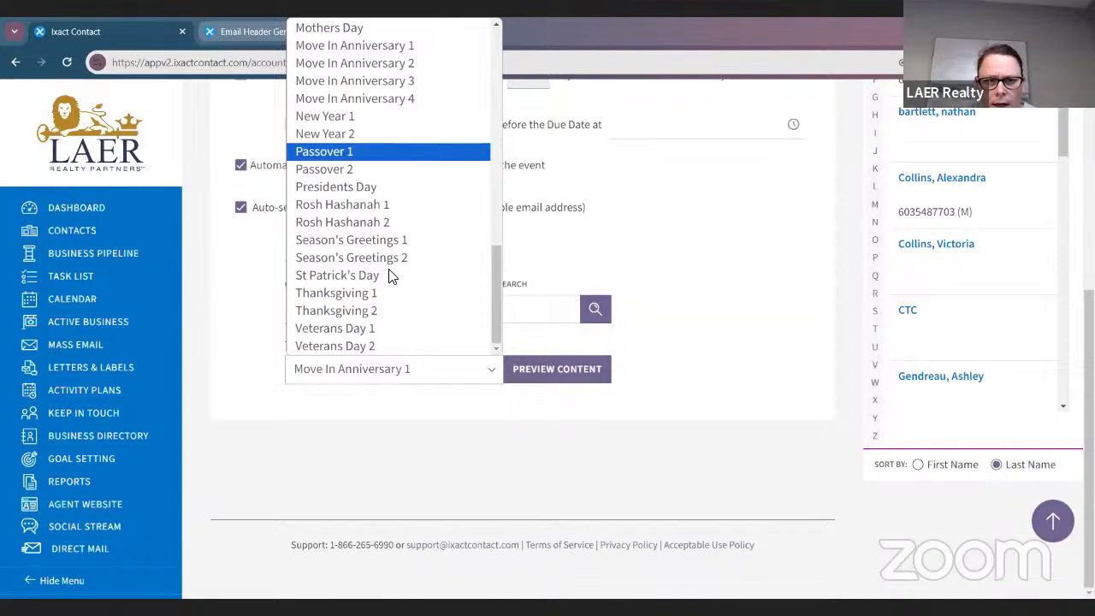
{"action": "scroll", "coordinate": [391, 274], "scroll_direction": "up", "scroll_amount": 6}
{"action": "scroll", "coordinate": [415, 341], "scroll_direction": "down", "scroll_amount": 3}
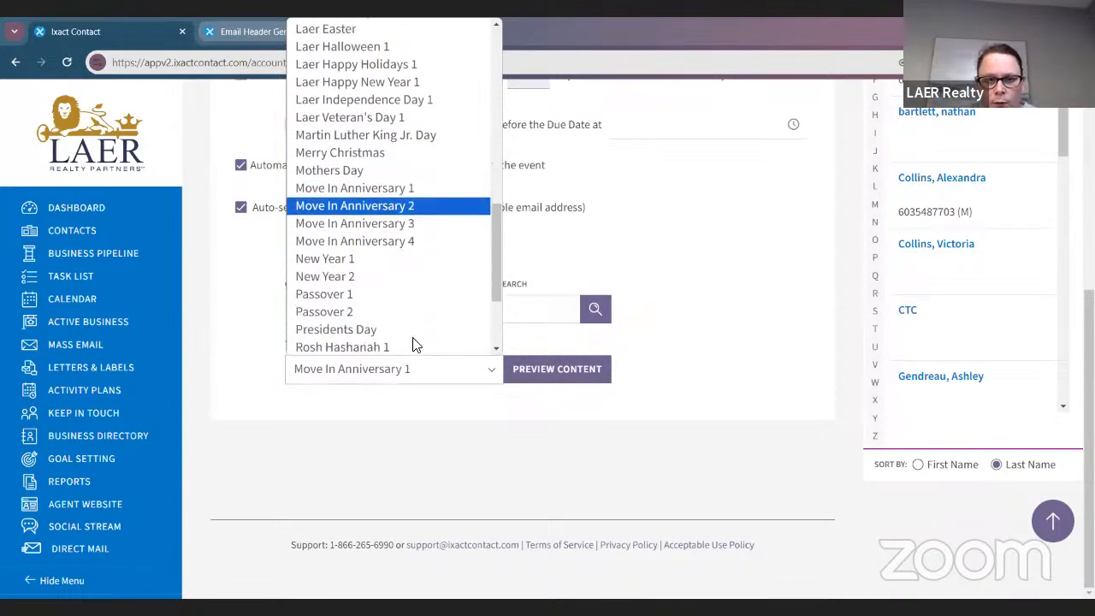
{"action": "scroll", "coordinate": [418, 333], "scroll_direction": "up", "scroll_amount": 3}
{"action": "scroll", "coordinate": [419, 323], "scroll_direction": "up", "scroll_amount": 3}
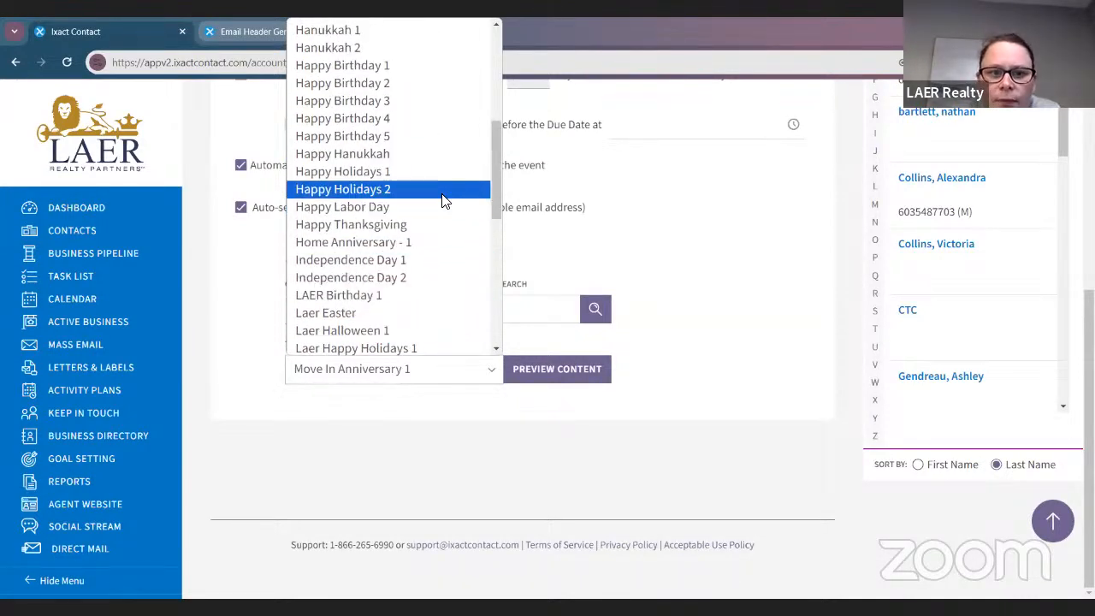
{"action": "scroll", "coordinate": [443, 210], "scroll_direction": "up", "scroll_amount": 3}
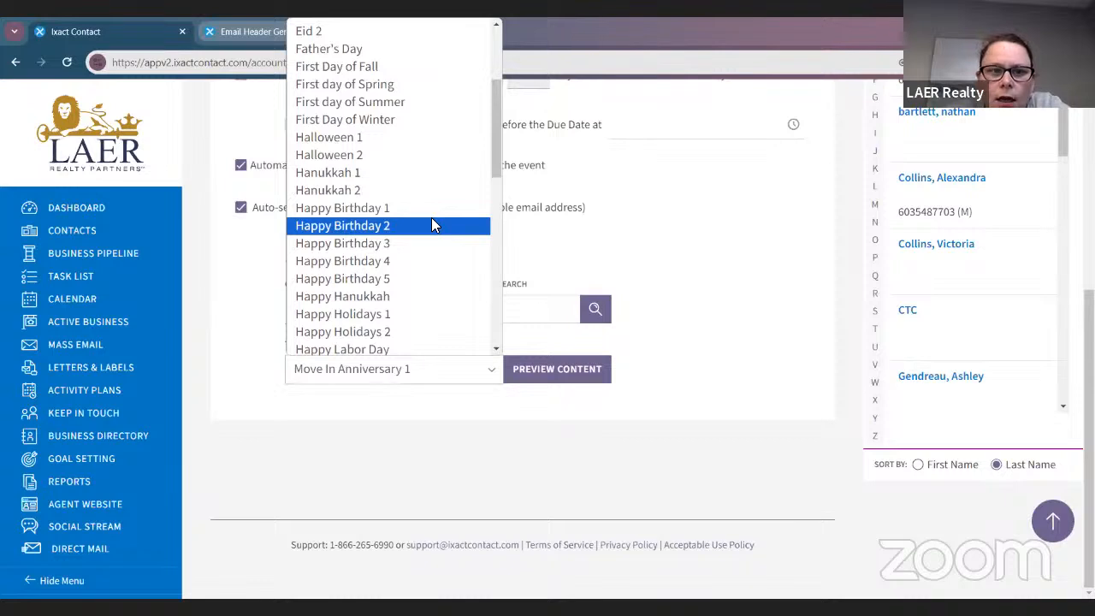
{"action": "scroll", "coordinate": [431, 219], "scroll_direction": "up", "scroll_amount": 3}
{"action": "scroll", "coordinate": [431, 227], "scroll_direction": "down", "scroll_amount": 6}
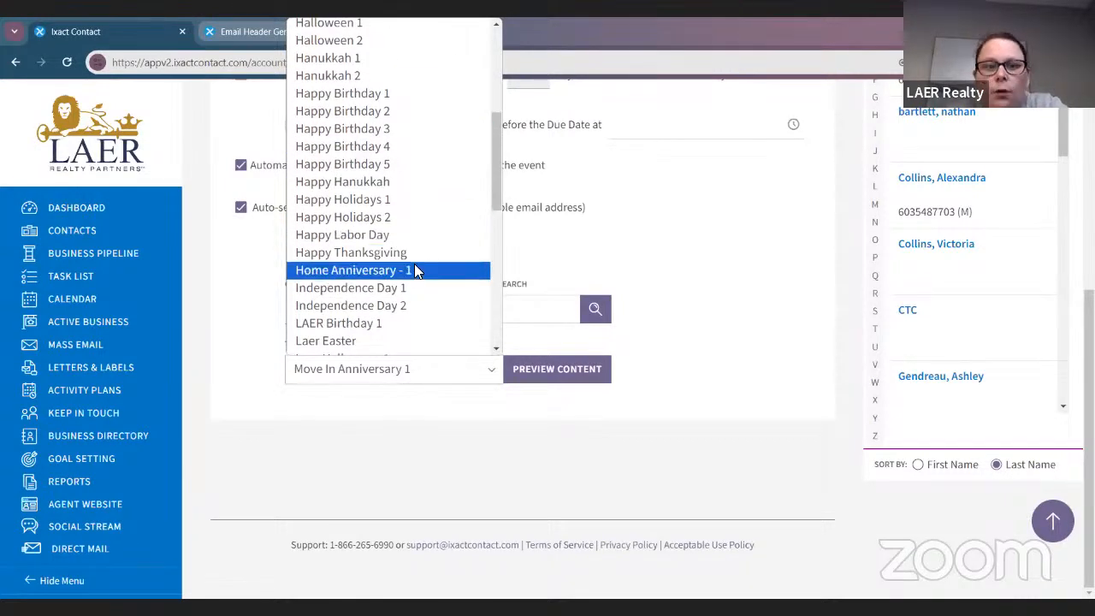
{"action": "left_click", "coordinate": [413, 269]}
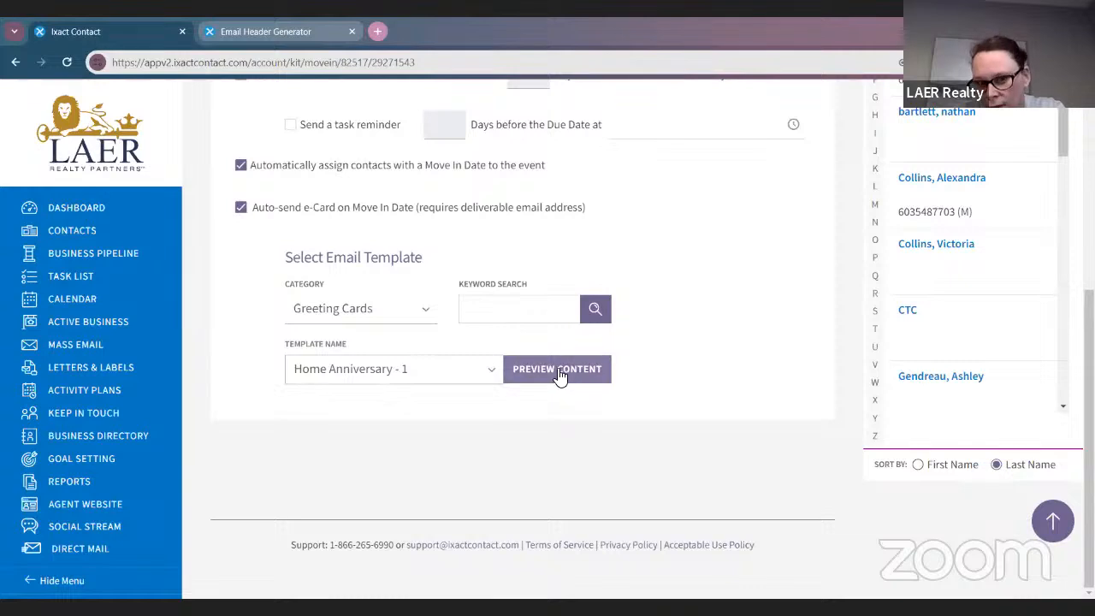
Preview the Home Anniversary - 1 greeting card
{"action": "left_click", "coordinate": [556, 369]}
{"action": "scroll", "coordinate": [402, 361], "scroll_direction": "down", "scroll_amount": 3}
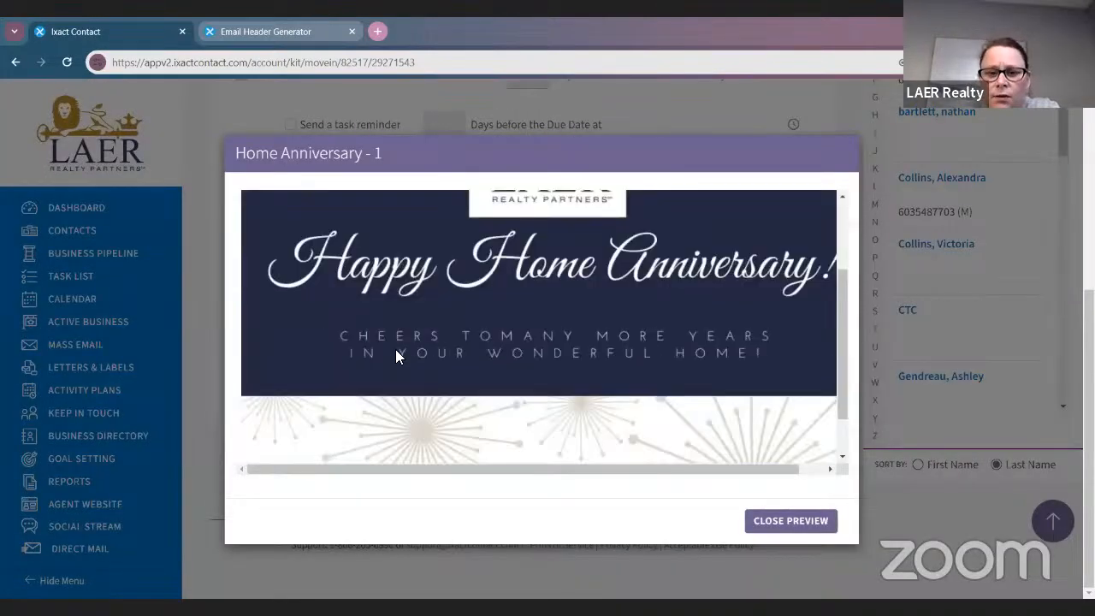
{"action": "scroll", "coordinate": [448, 252], "scroll_direction": "up", "scroll_amount": 2}
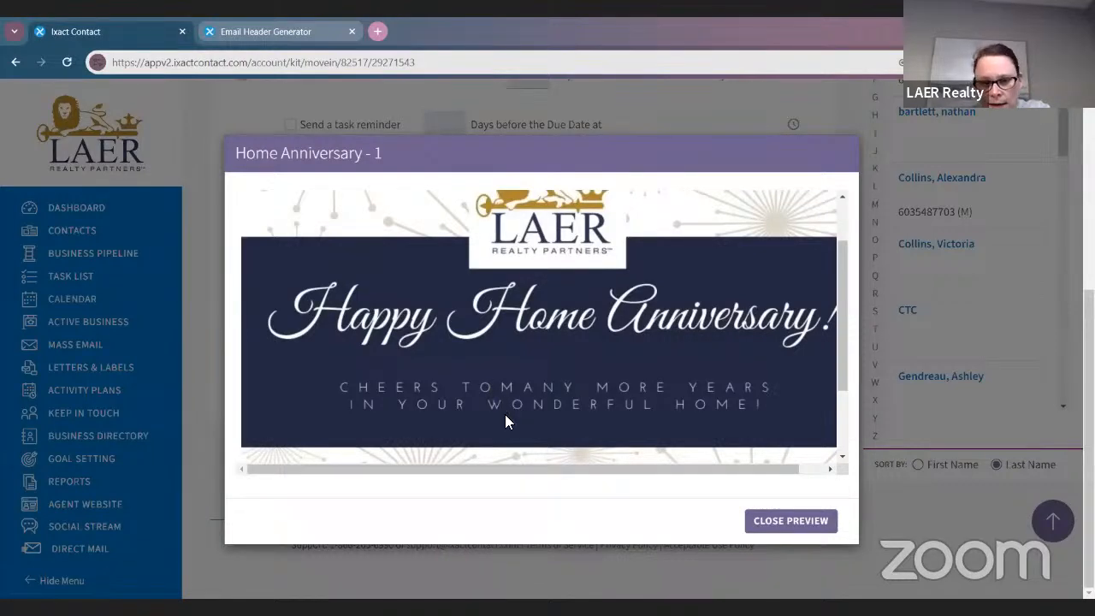
{"action": "scroll", "coordinate": [746, 411], "scroll_direction": "down", "scroll_amount": 3}
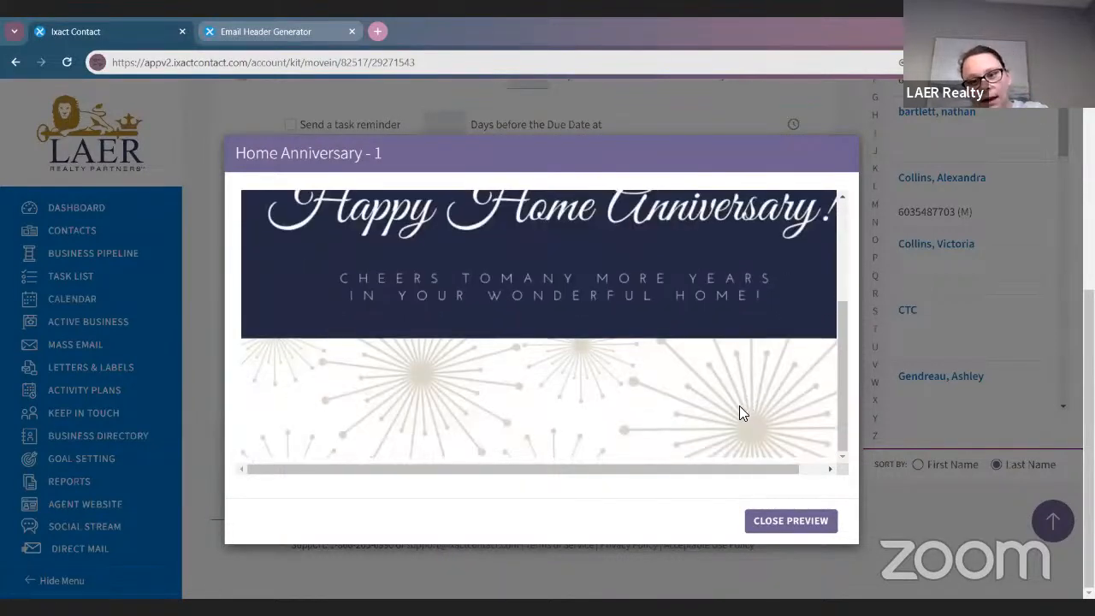
{"action": "scroll", "coordinate": [475, 347], "scroll_direction": "up", "scroll_amount": 2}
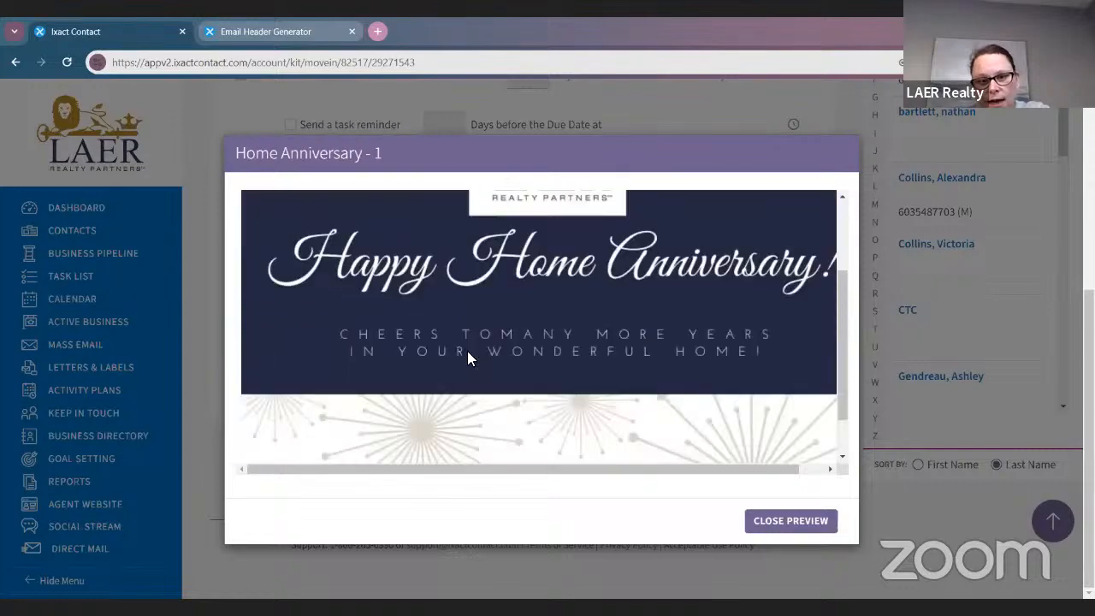
{"action": "scroll", "coordinate": [470, 356], "scroll_direction": "down", "scroll_amount": 2}
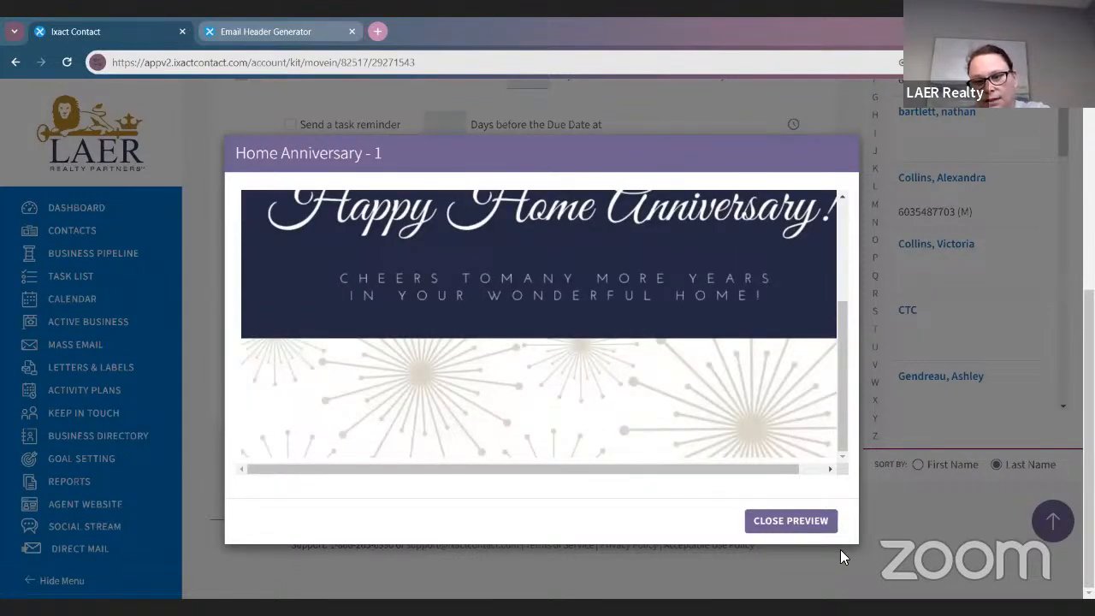
{"action": "left_click", "coordinate": [801, 520]}
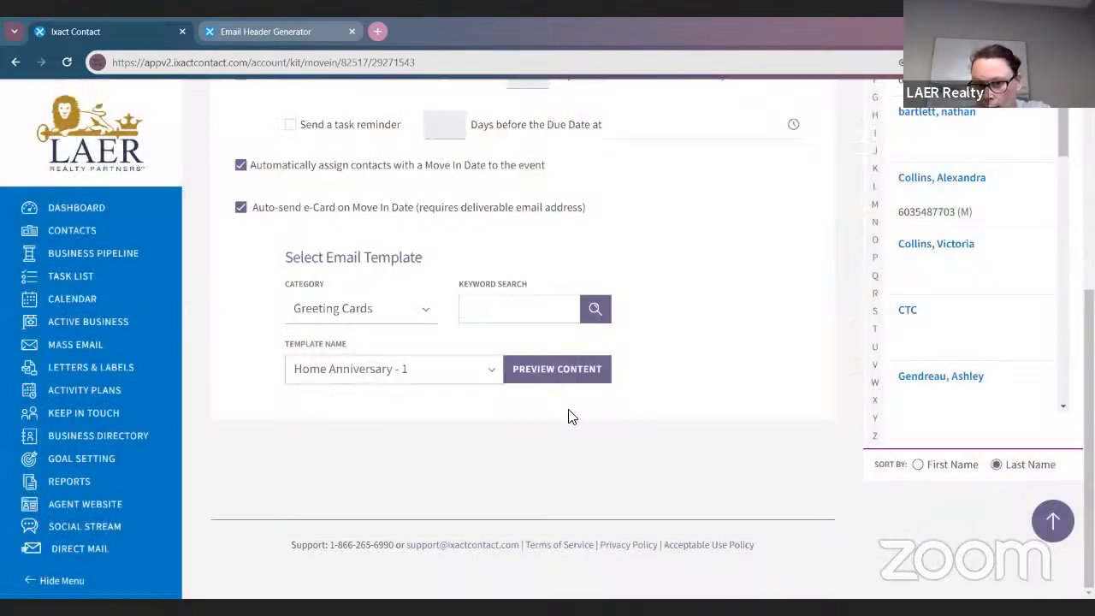
Save the Move In Anniversary event settings
{"action": "scroll", "coordinate": [666, 446], "scroll_direction": "up", "scroll_amount": 5}
{"action": "scroll", "coordinate": [643, 413], "scroll_direction": "down", "scroll_amount": 3}
{"action": "scroll", "coordinate": [643, 413], "scroll_direction": "up", "scroll_amount": 1}
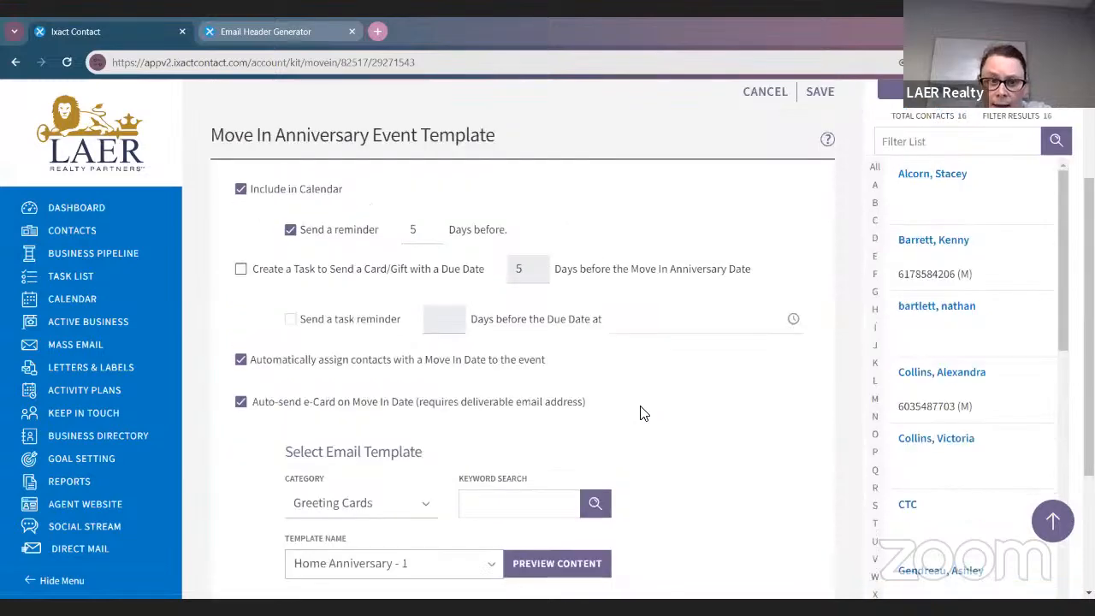
{"action": "scroll", "coordinate": [643, 413], "scroll_direction": "up", "scroll_amount": 2}
{"action": "left_click", "coordinate": [819, 245]}
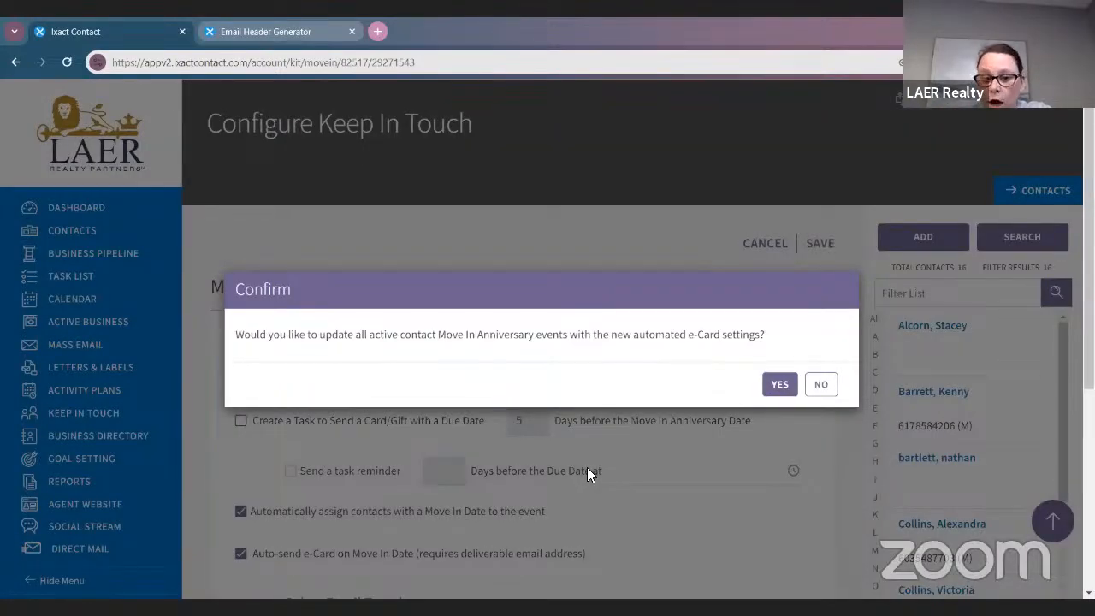
Confirm updating all active contacts' Move In Anniversary events, then go to Mass Email
{"action": "left_click", "coordinate": [774, 384]}
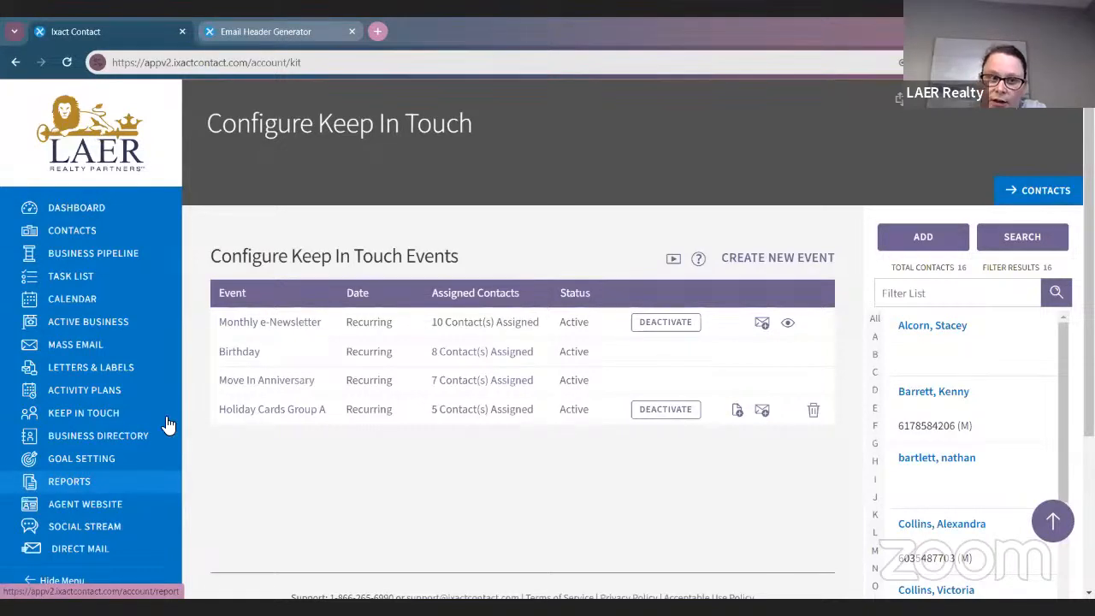
{"action": "left_click", "coordinate": [112, 345]}
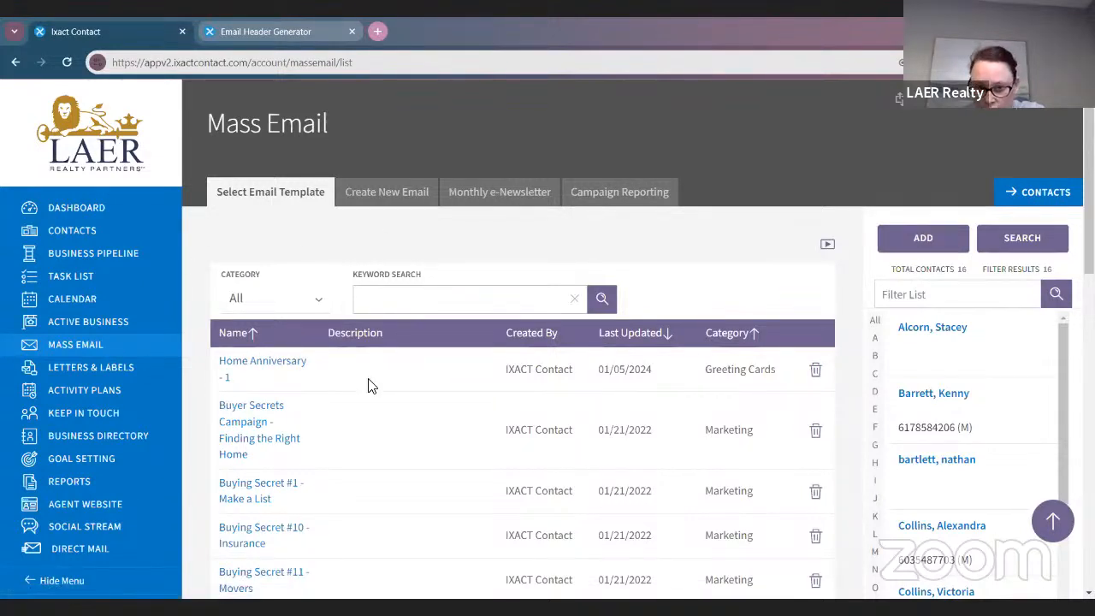
Open the Home Anniversary - 1 template and set Email Header to Exclude
{"action": "left_click", "coordinate": [272, 366]}
{"action": "scroll", "coordinate": [512, 415], "scroll_direction": "down", "scroll_amount": 3}
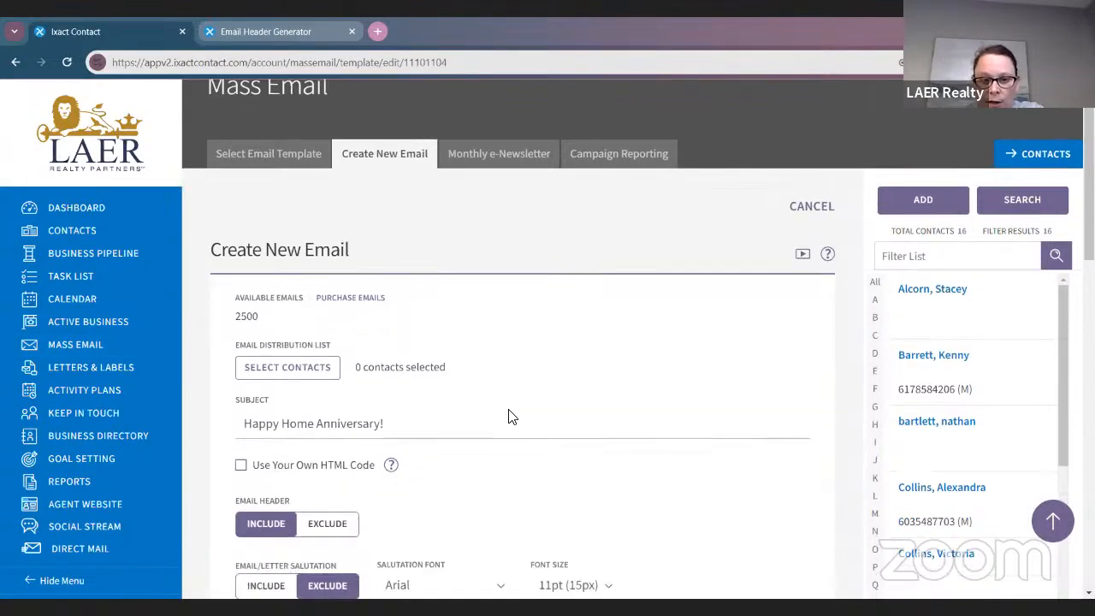
{"action": "scroll", "coordinate": [515, 416], "scroll_direction": "down", "scroll_amount": 2}
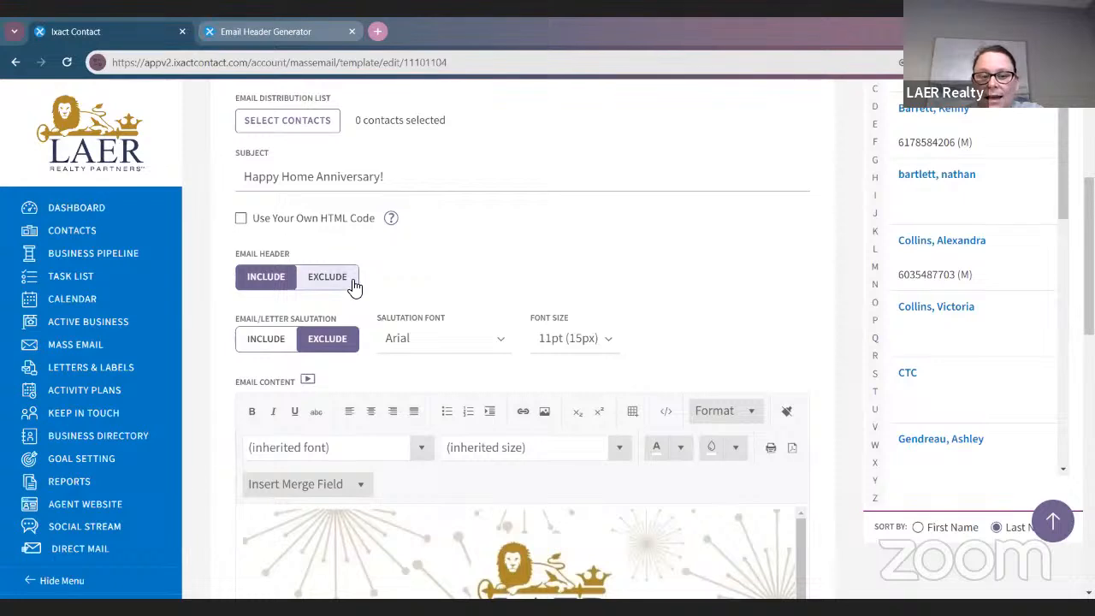
{"action": "left_click", "coordinate": [327, 277]}
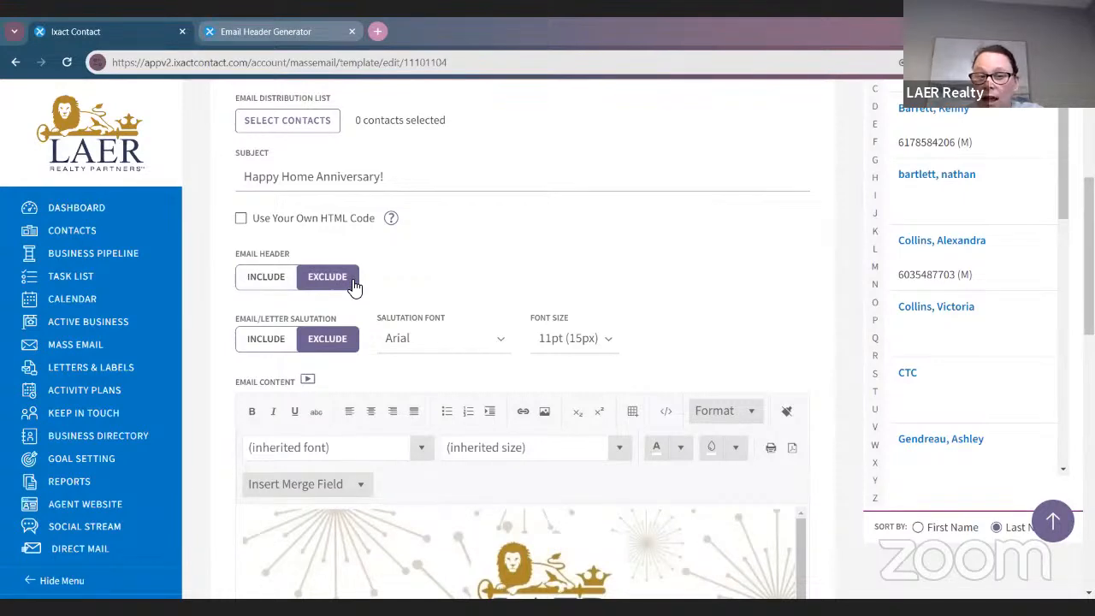
Save it as template Home Anniversary - 1 under Greeting Cards
{"action": "scroll", "coordinate": [352, 288], "scroll_direction": "down", "scroll_amount": 3}
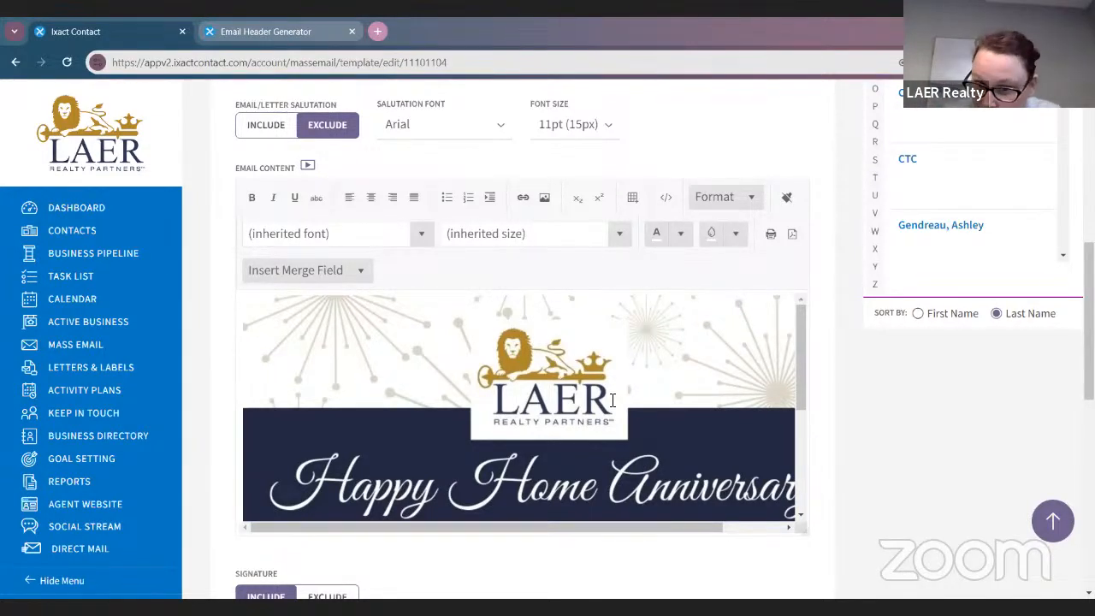
{"action": "scroll", "coordinate": [403, 357], "scroll_direction": "up", "scroll_amount": 2}
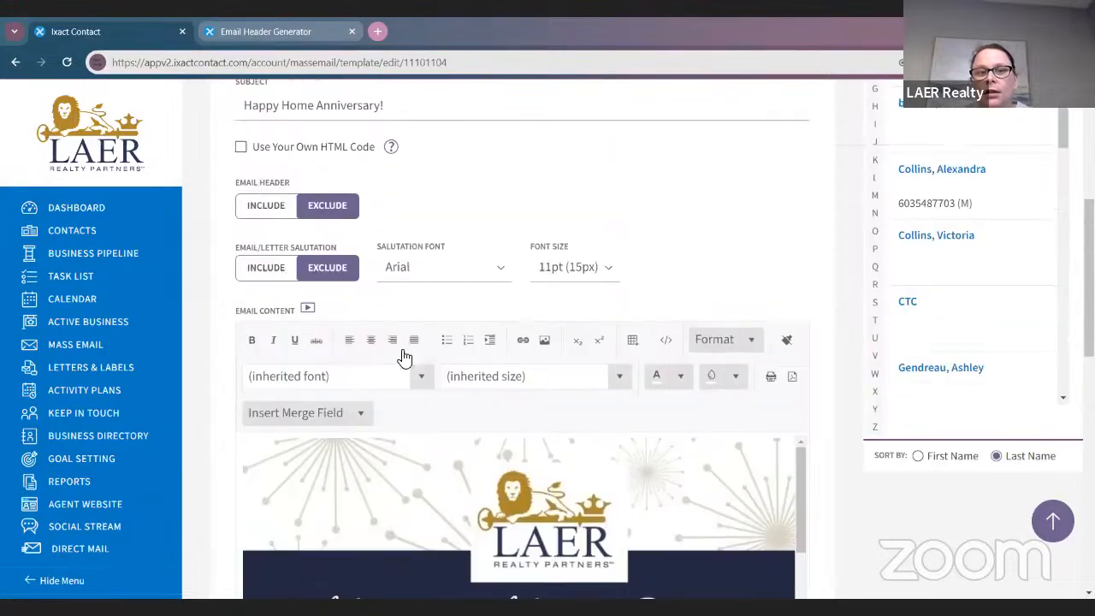
{"action": "scroll", "coordinate": [381, 302], "scroll_direction": "down", "scroll_amount": 3}
{"action": "scroll", "coordinate": [587, 351], "scroll_direction": "down", "scroll_amount": 1}
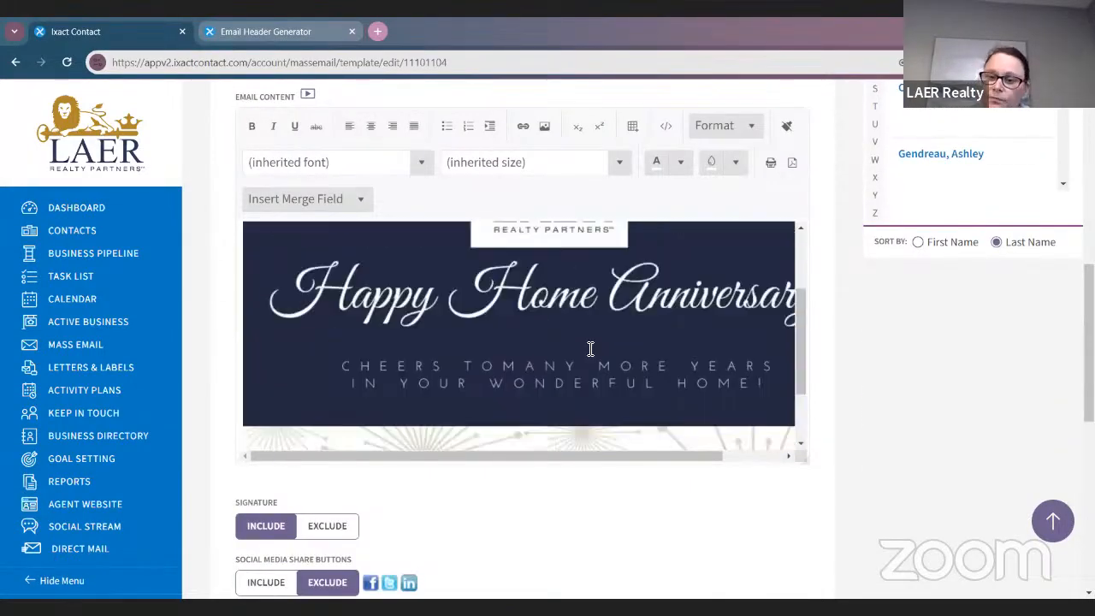
{"action": "scroll", "coordinate": [766, 297], "scroll_direction": "up", "scroll_amount": 6}
{"action": "scroll", "coordinate": [766, 296], "scroll_direction": "up", "scroll_amount": 1}
{"action": "scroll", "coordinate": [505, 330], "scroll_direction": "down", "scroll_amount": 10}
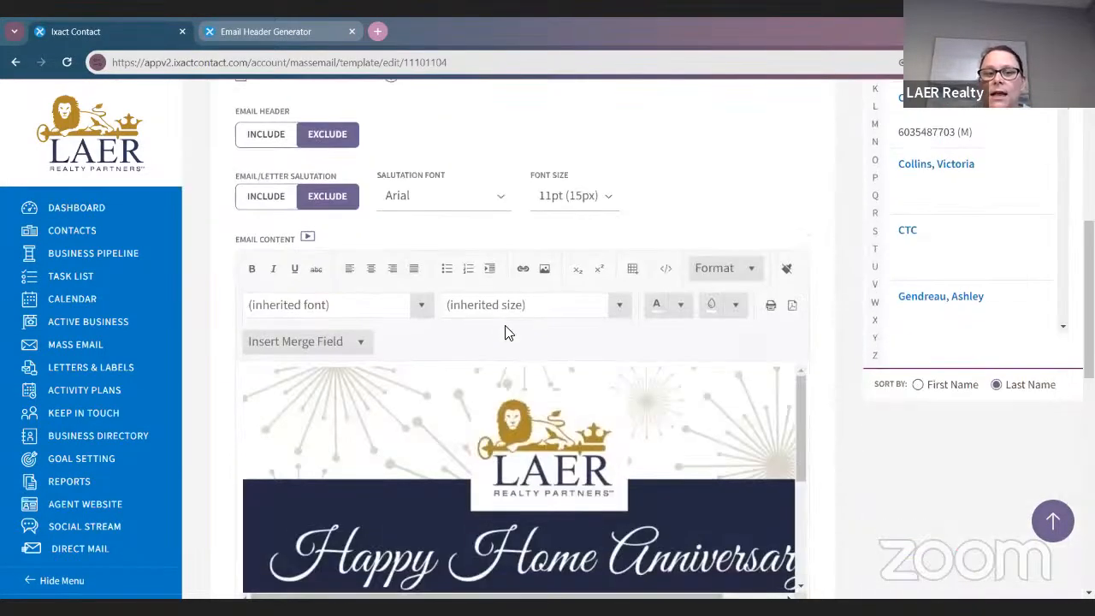
{"action": "scroll", "coordinate": [684, 370], "scroll_direction": "down", "scroll_amount": 5}
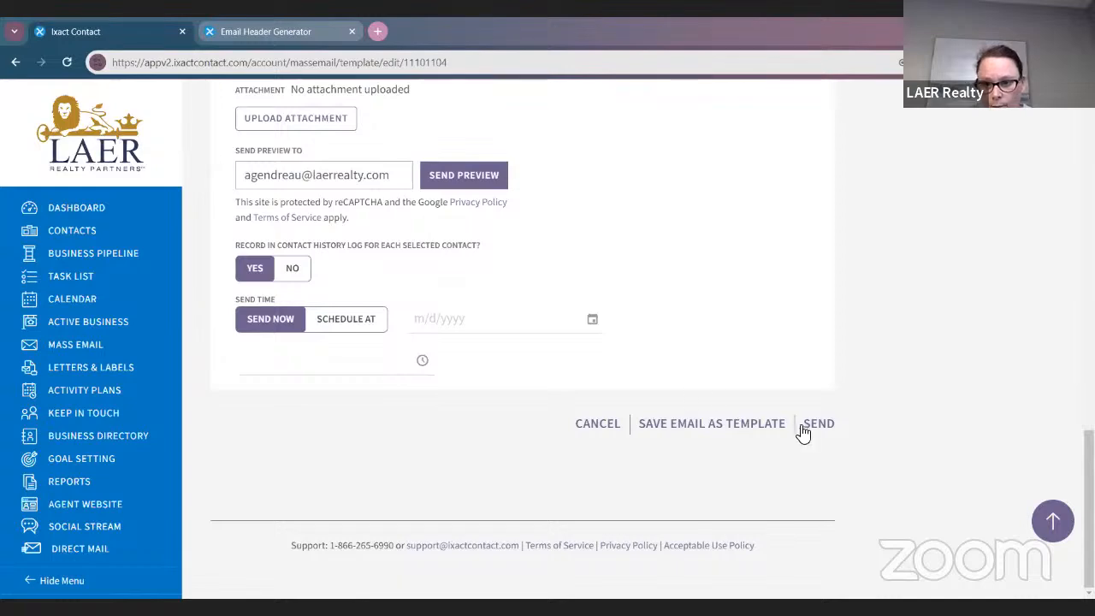
{"action": "left_click", "coordinate": [725, 425]}
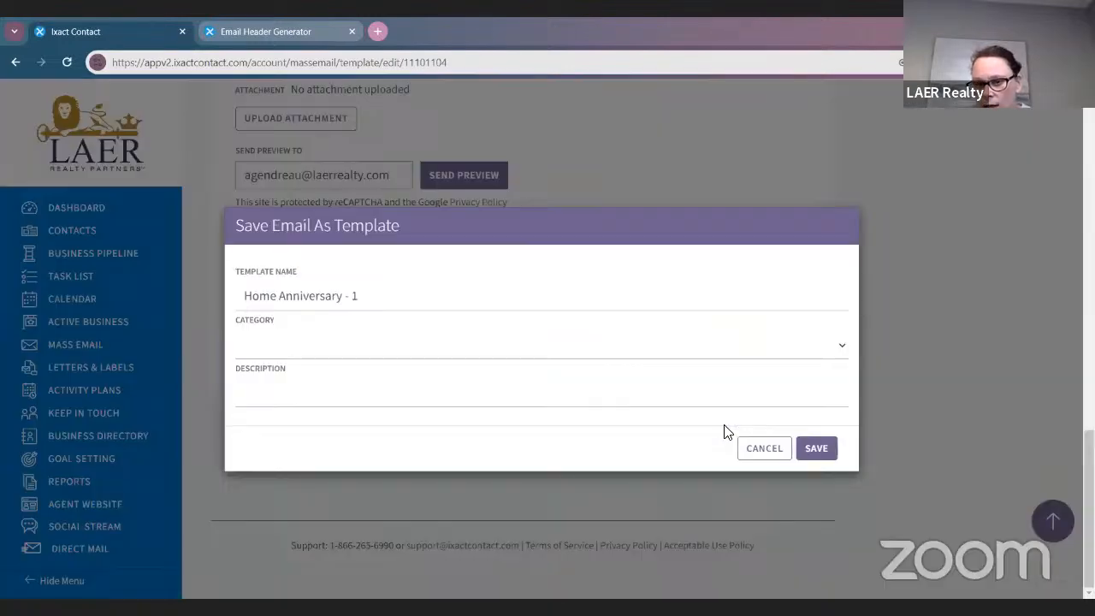
{"action": "left_click", "coordinate": [815, 448]}
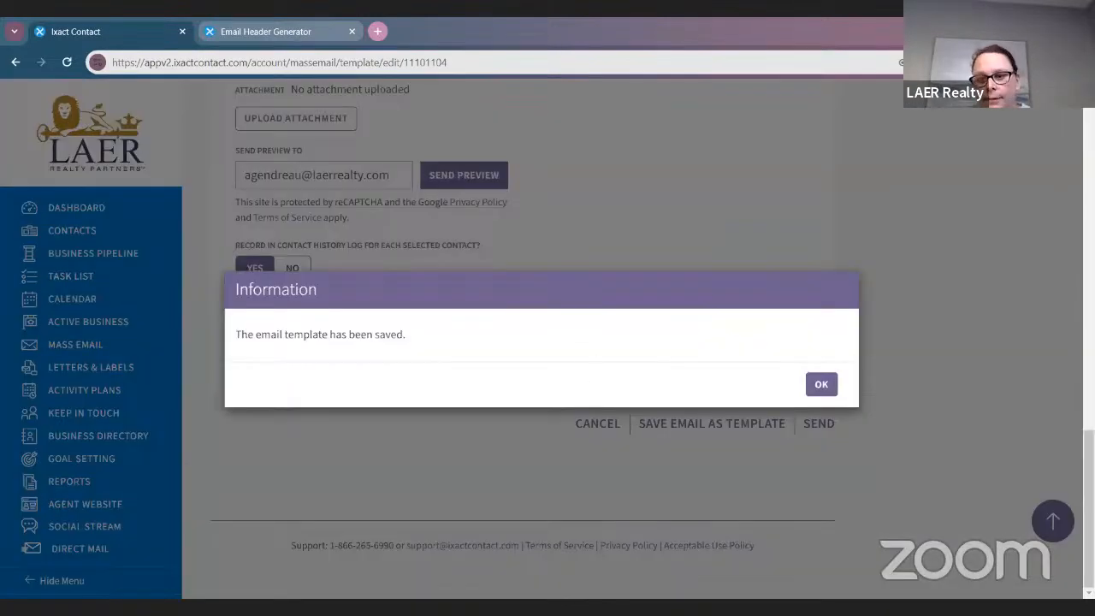
{"action": "left_click", "coordinate": [821, 387]}
Return to the Mass Email template list
{"action": "scroll", "coordinate": [743, 383], "scroll_direction": "up", "scroll_amount": 10}
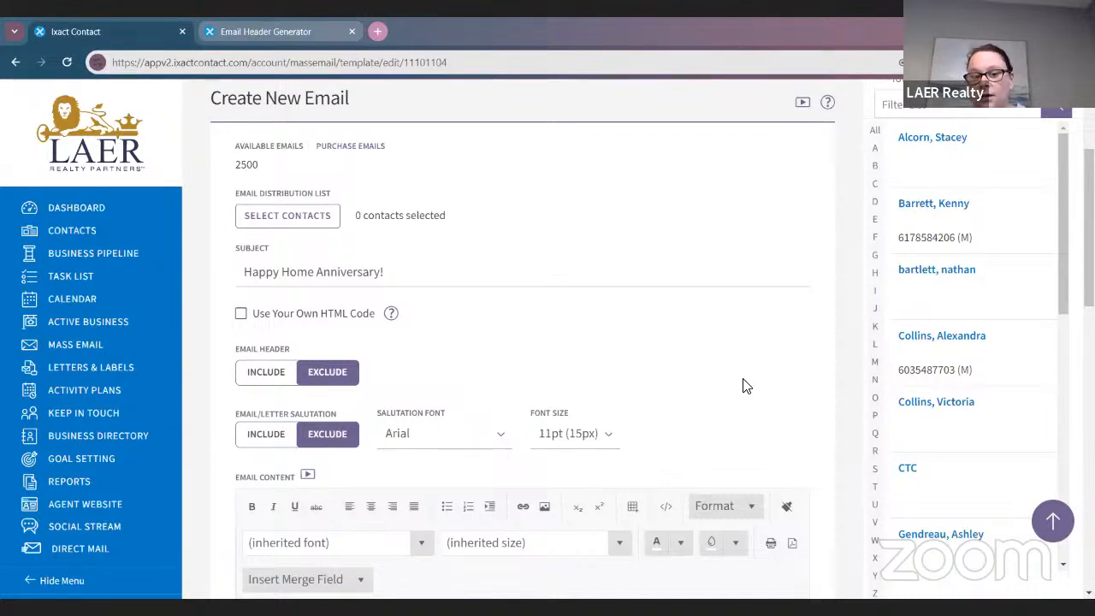
{"action": "scroll", "coordinate": [334, 484], "scroll_direction": "up", "scroll_amount": 1}
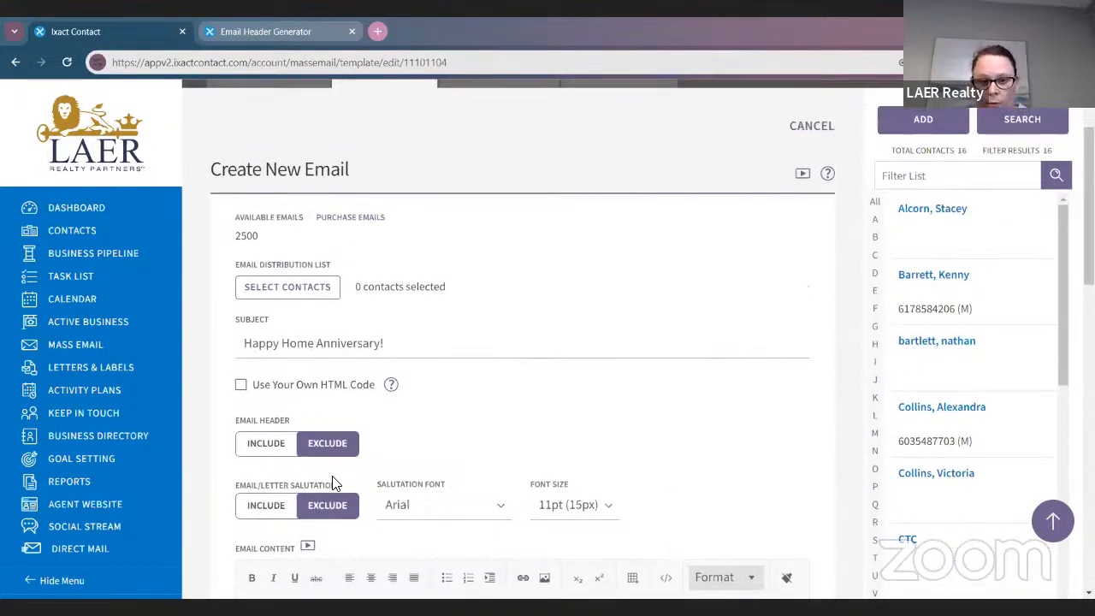
{"action": "scroll", "coordinate": [333, 483], "scroll_direction": "down", "scroll_amount": 2}
{"action": "scroll", "coordinate": [335, 484], "scroll_direction": "down", "scroll_amount": 1}
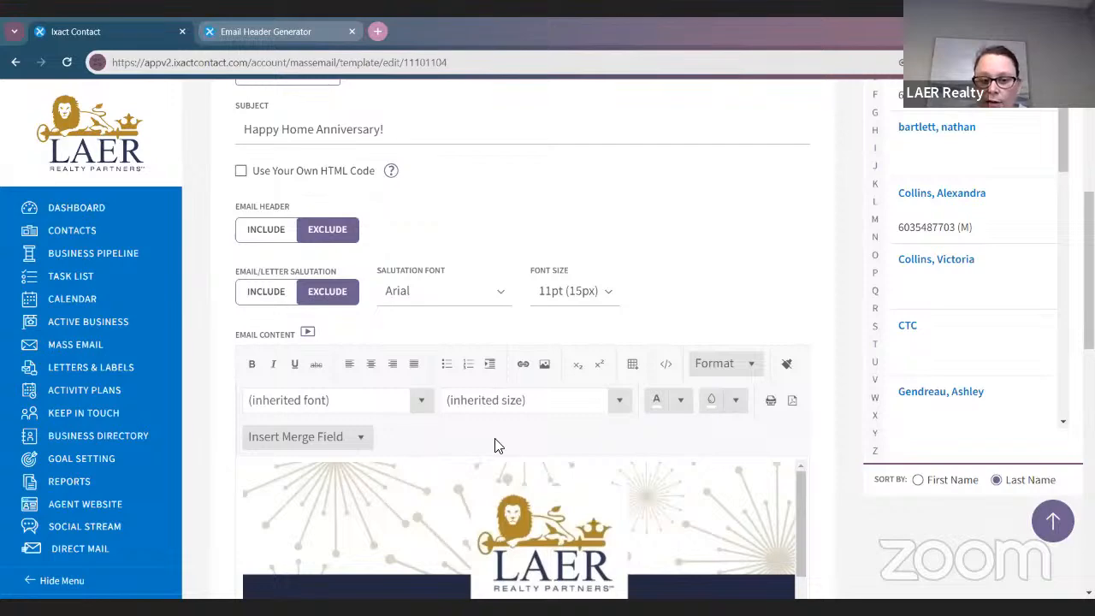
{"action": "scroll", "coordinate": [442, 281], "scroll_direction": "up", "scroll_amount": 4}
{"action": "key", "text": "alt+Left"}
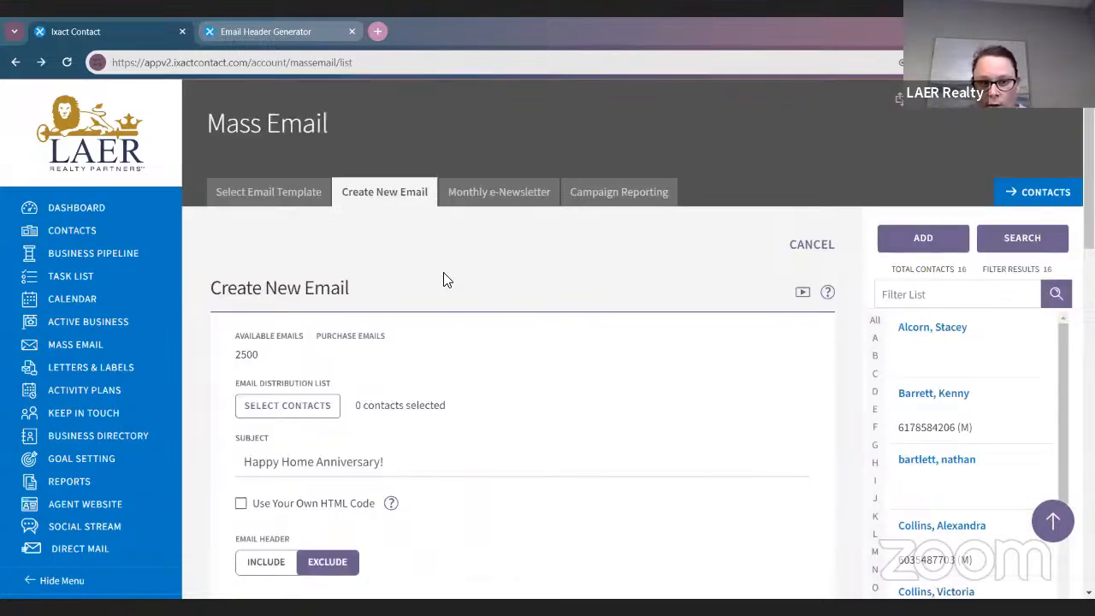
{"action": "scroll", "coordinate": [388, 366], "scroll_direction": "down", "scroll_amount": 2}
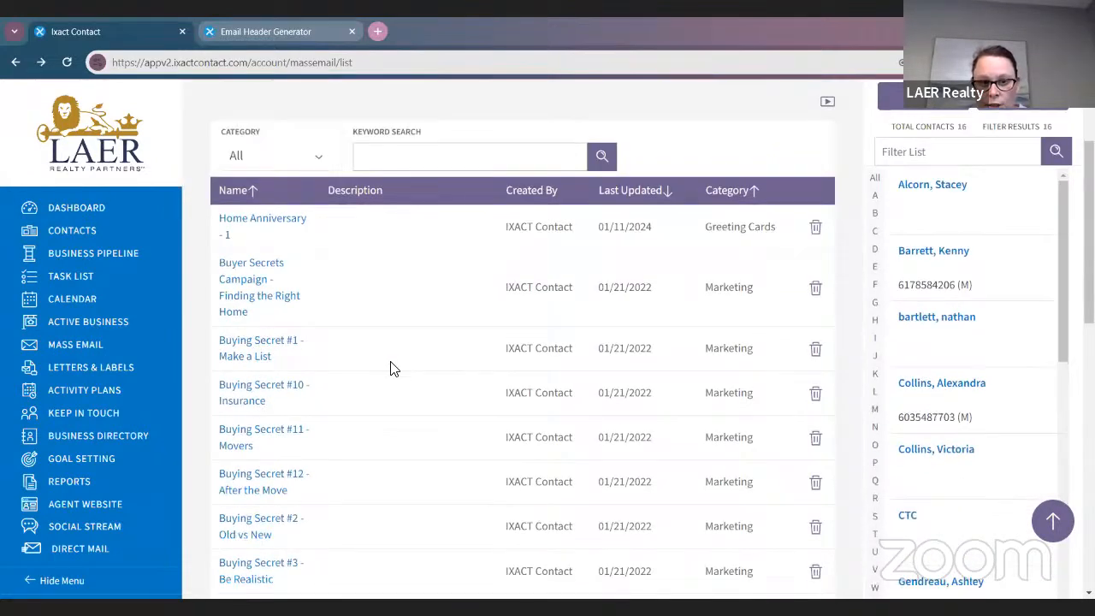
{"action": "left_click", "coordinate": [460, 166]}
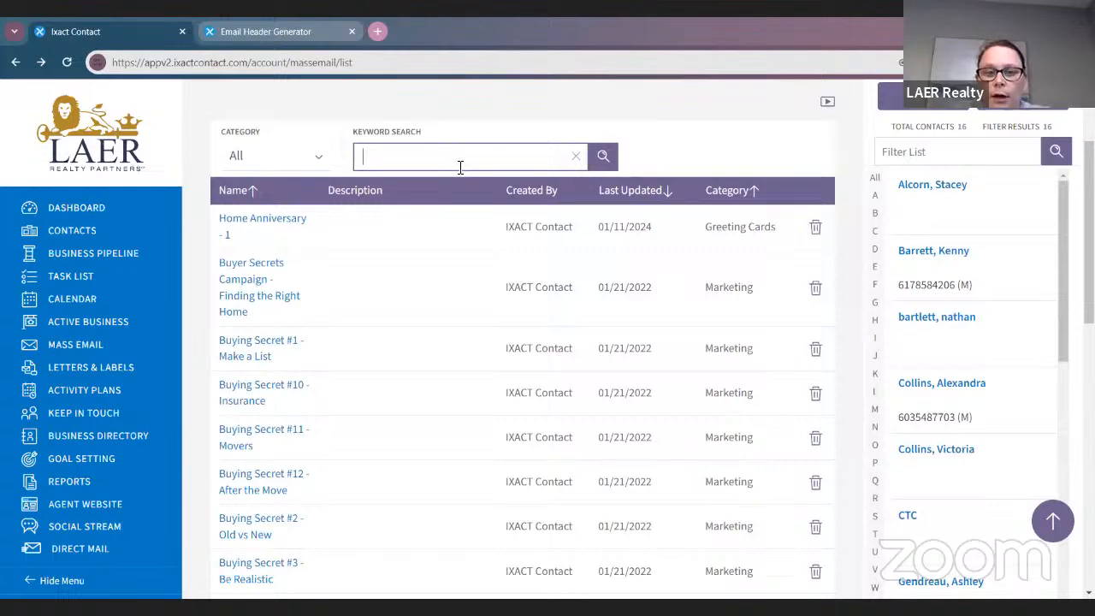
Search templates for 'birthday', open LAER Birthday 1, and set Email Header to Exclude
{"action": "type", "text": "birthday"}
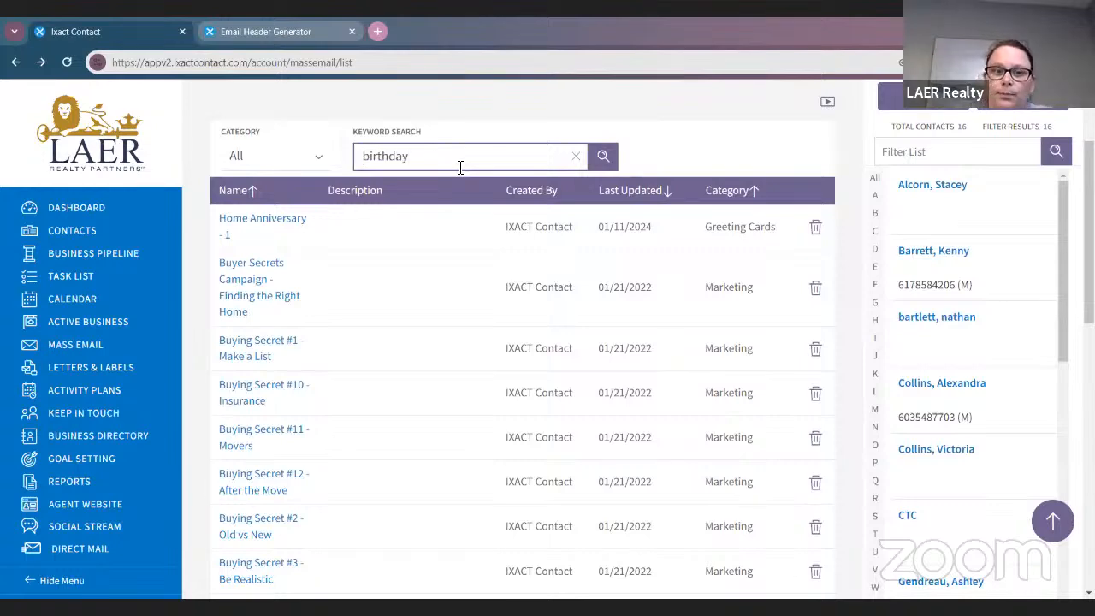
{"action": "left_click", "coordinate": [597, 157]}
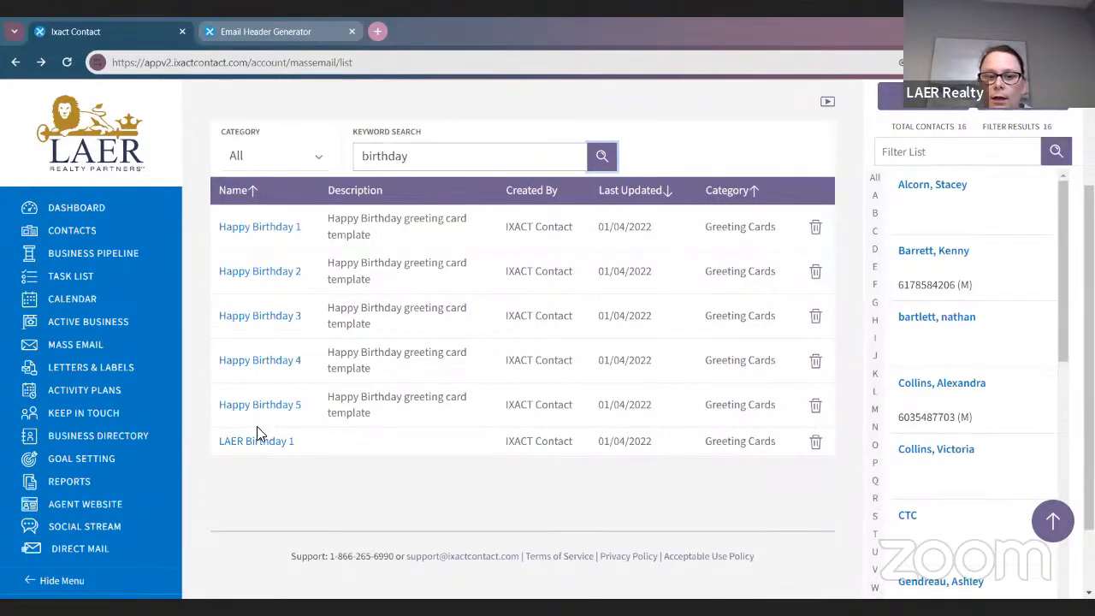
{"action": "left_click", "coordinate": [263, 439]}
{"action": "scroll", "coordinate": [503, 467], "scroll_direction": "down", "scroll_amount": 3}
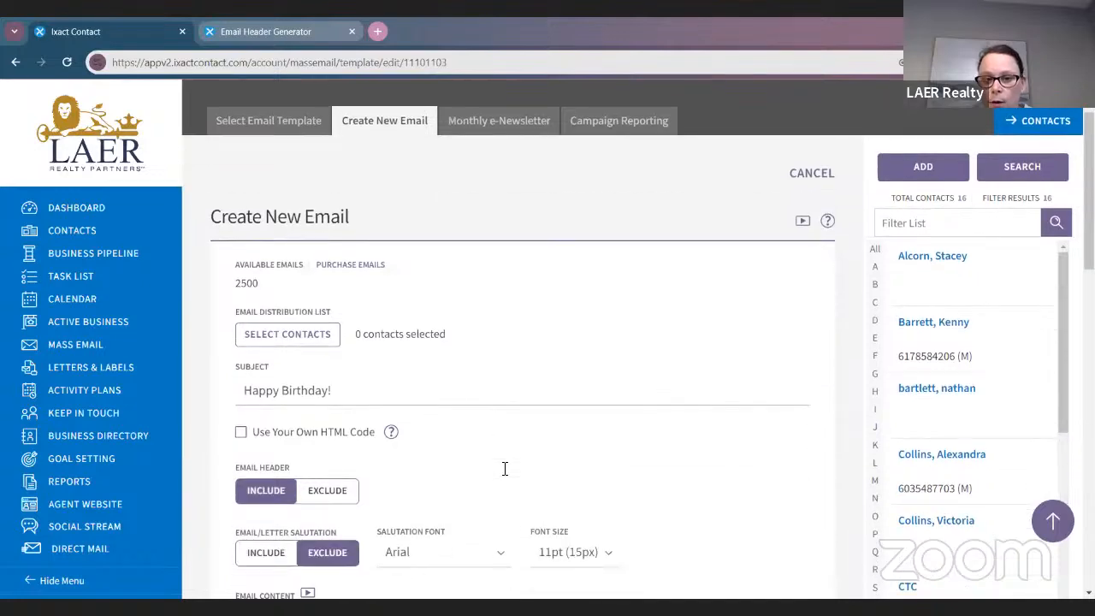
{"action": "scroll", "coordinate": [502, 469], "scroll_direction": "down", "scroll_amount": 1}
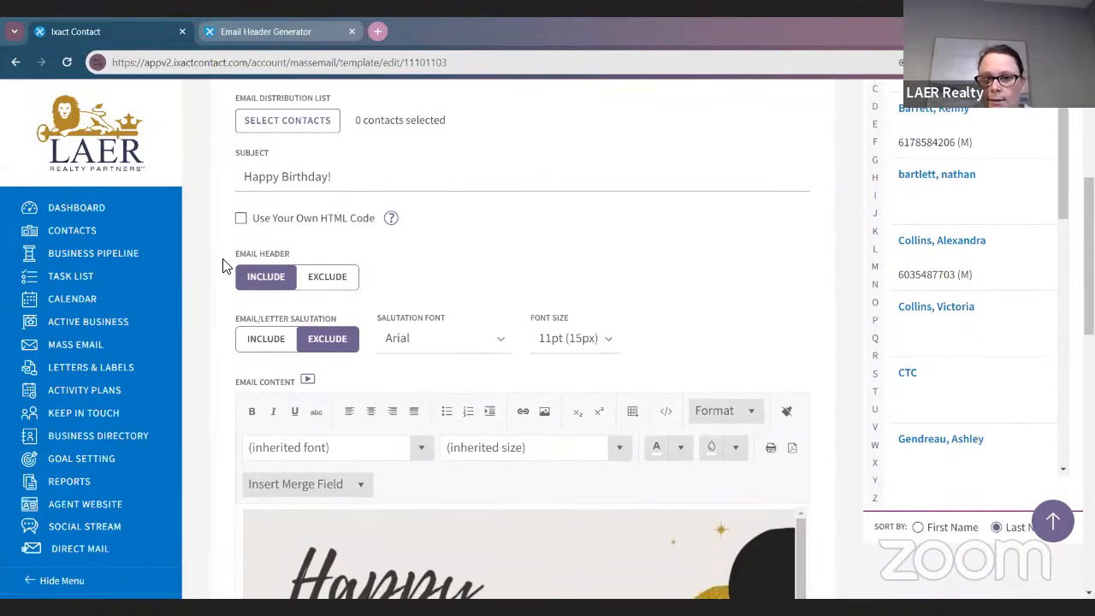
{"action": "left_click", "coordinate": [332, 277]}
Save it as the LAER Birthday 1 greeting card template
{"action": "scroll", "coordinate": [535, 410], "scroll_direction": "down", "scroll_amount": 2}
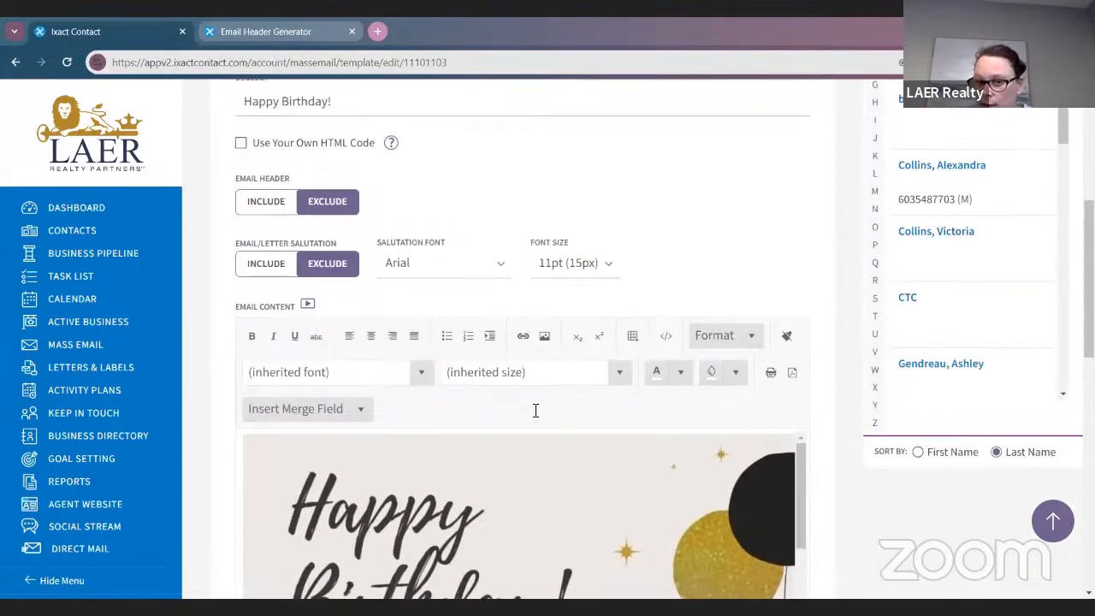
{"action": "scroll", "coordinate": [535, 410], "scroll_direction": "down", "scroll_amount": 3}
{"action": "scroll", "coordinate": [419, 266], "scroll_direction": "down", "scroll_amount": 4}
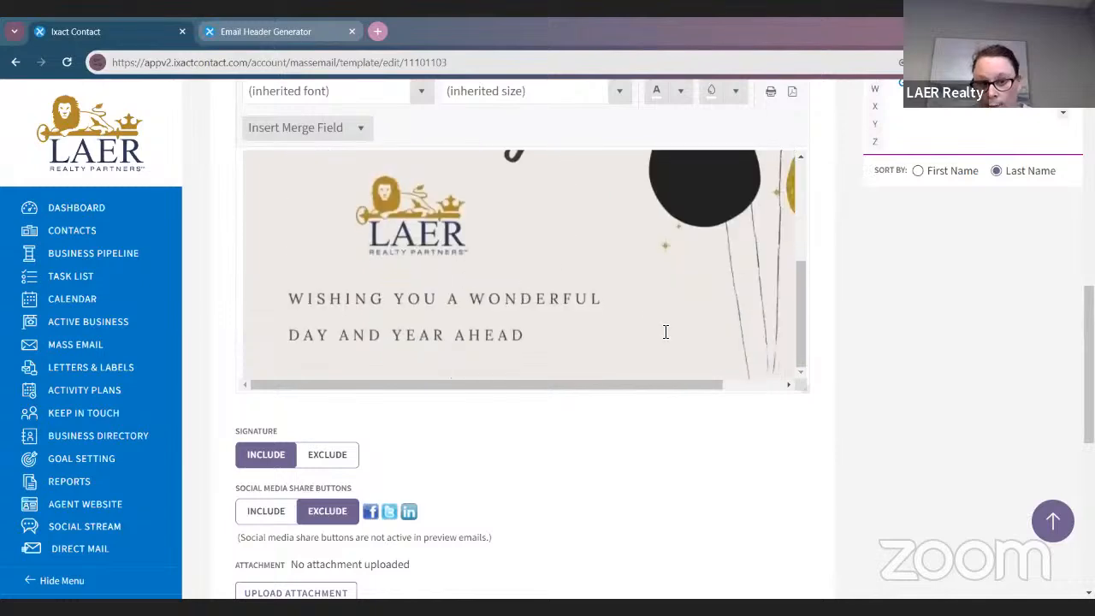
{"action": "scroll", "coordinate": [665, 332], "scroll_direction": "down", "scroll_amount": 8}
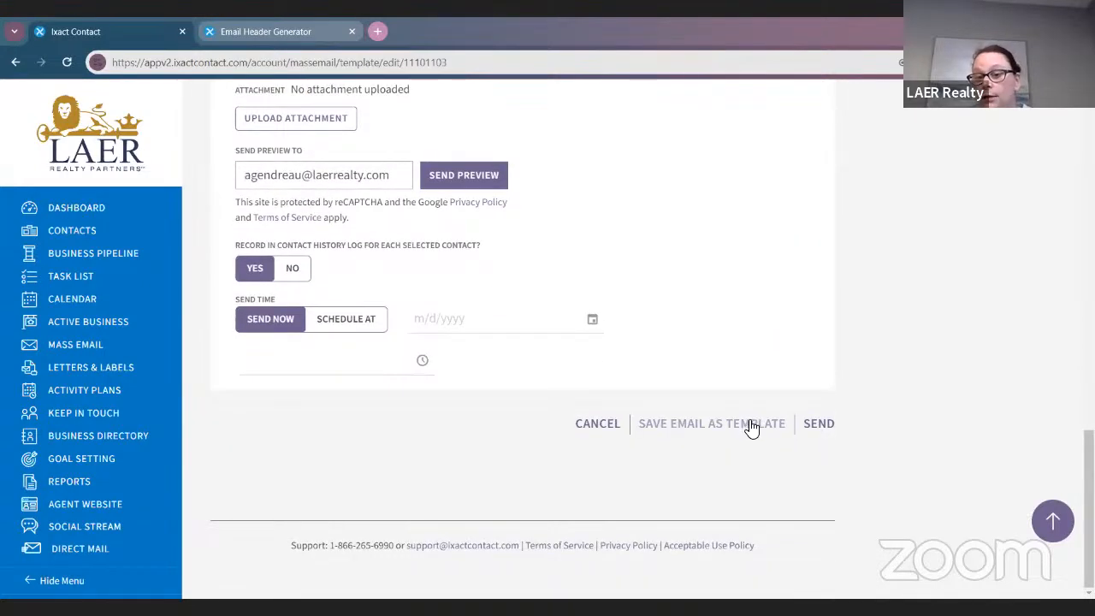
{"action": "left_click", "coordinate": [747, 425]}
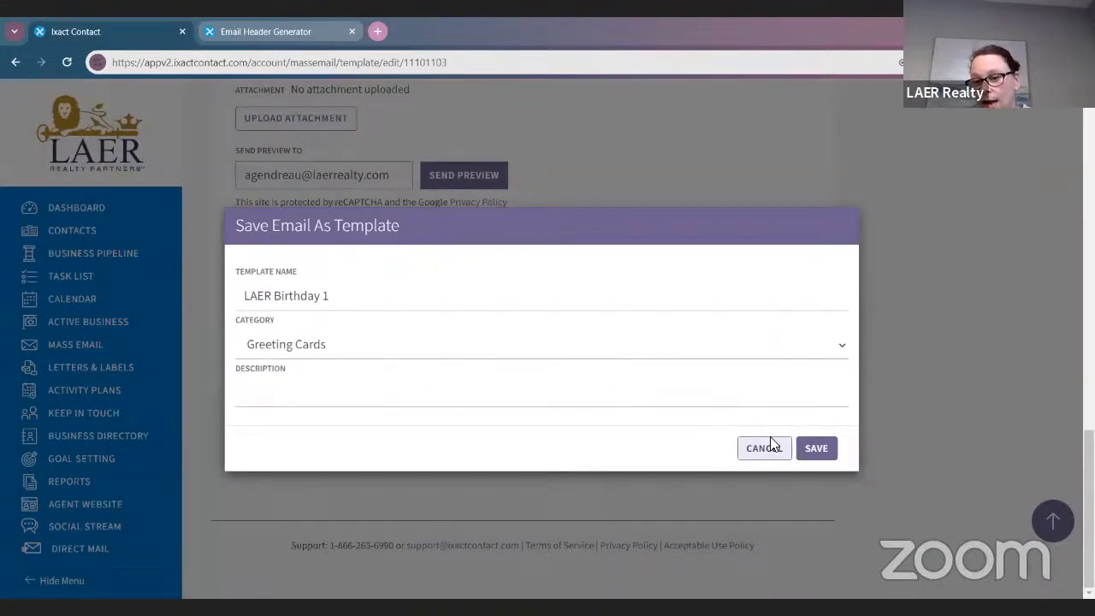
{"action": "left_click", "coordinate": [823, 452]}
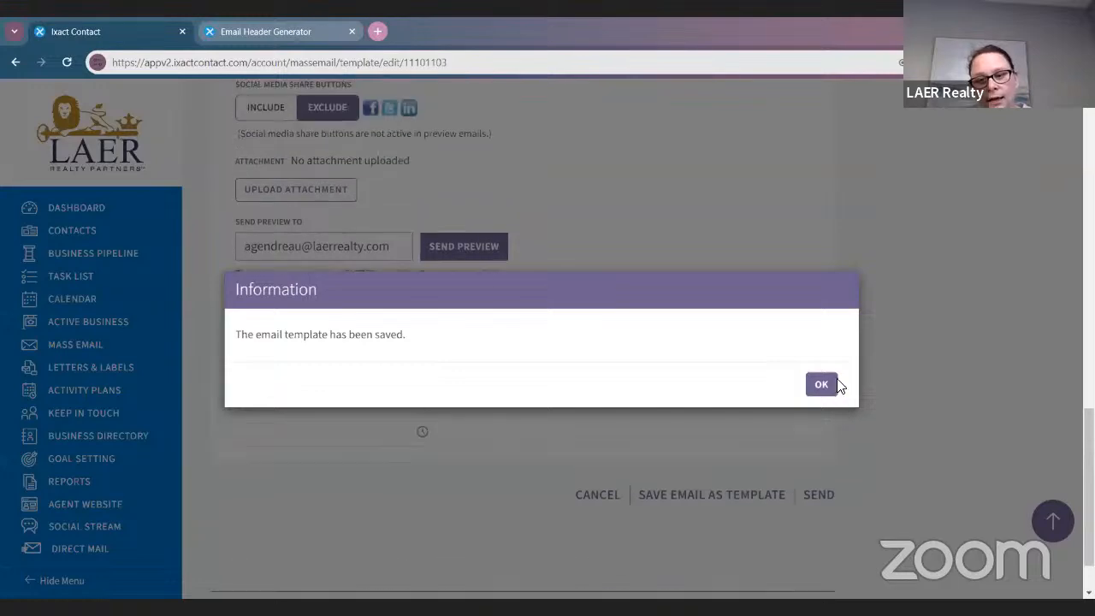
{"action": "left_click", "coordinate": [824, 386]}
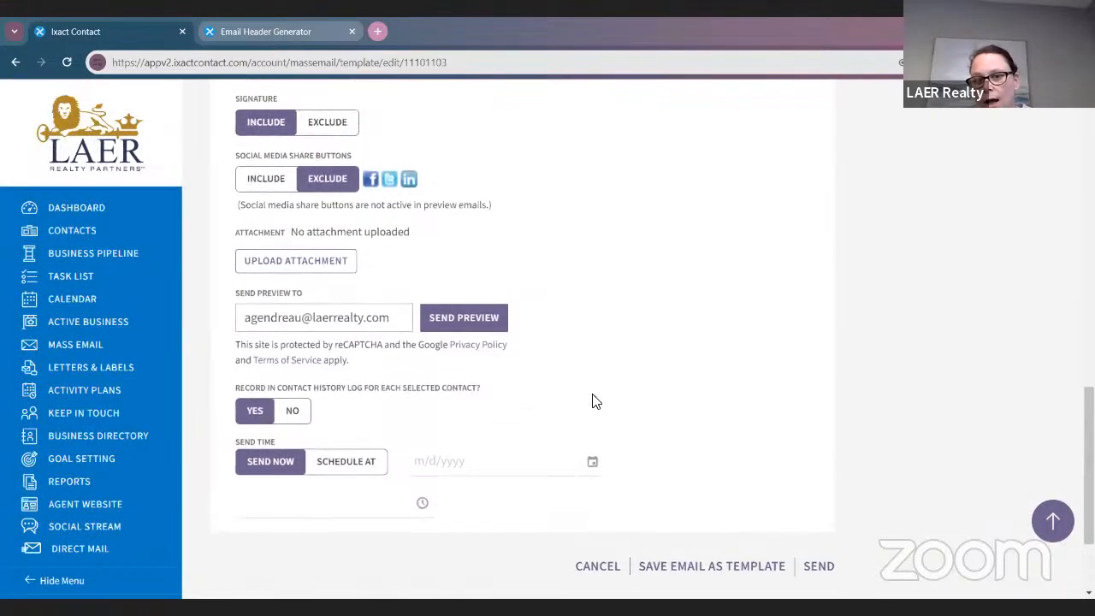
Send a preview of the birthday email and review the card
{"action": "left_click", "coordinate": [486, 320]}
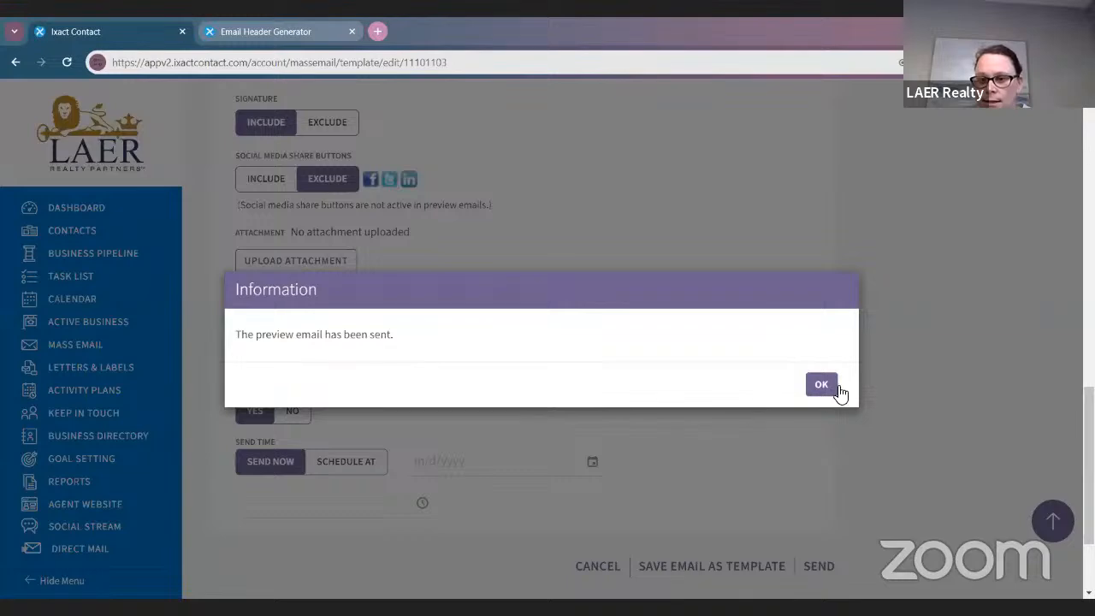
{"action": "left_click", "coordinate": [823, 386]}
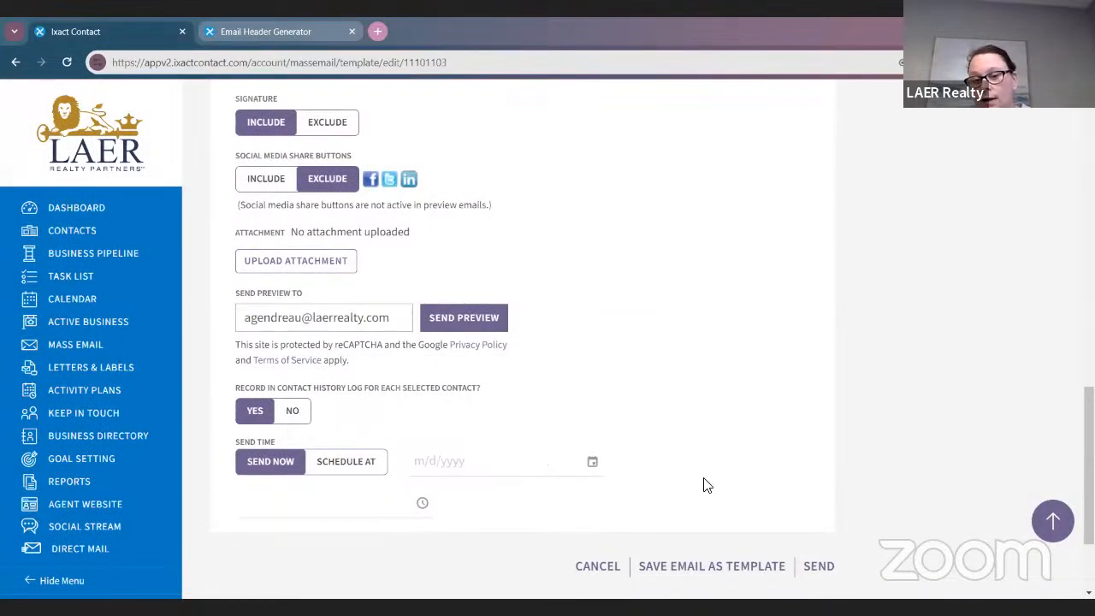
{"action": "scroll", "coordinate": [704, 484], "scroll_direction": "up", "scroll_amount": 7}
{"action": "scroll", "coordinate": [585, 384], "scroll_direction": "down", "scroll_amount": 3}
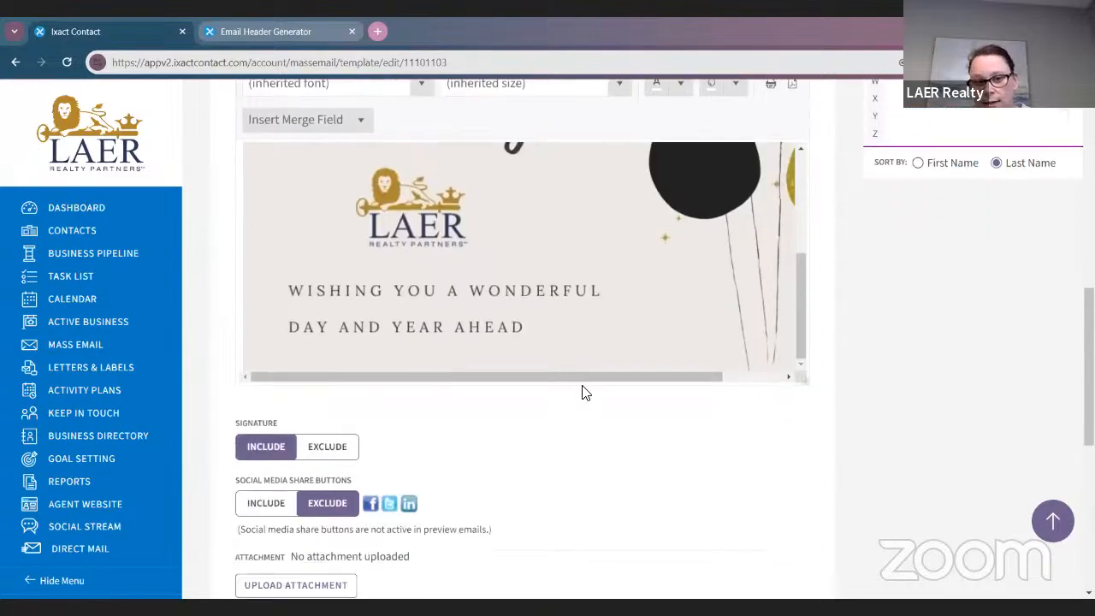
{"action": "scroll", "coordinate": [581, 392], "scroll_direction": "down", "scroll_amount": 1}
{"action": "scroll", "coordinate": [576, 268], "scroll_direction": "up", "scroll_amount": 3}
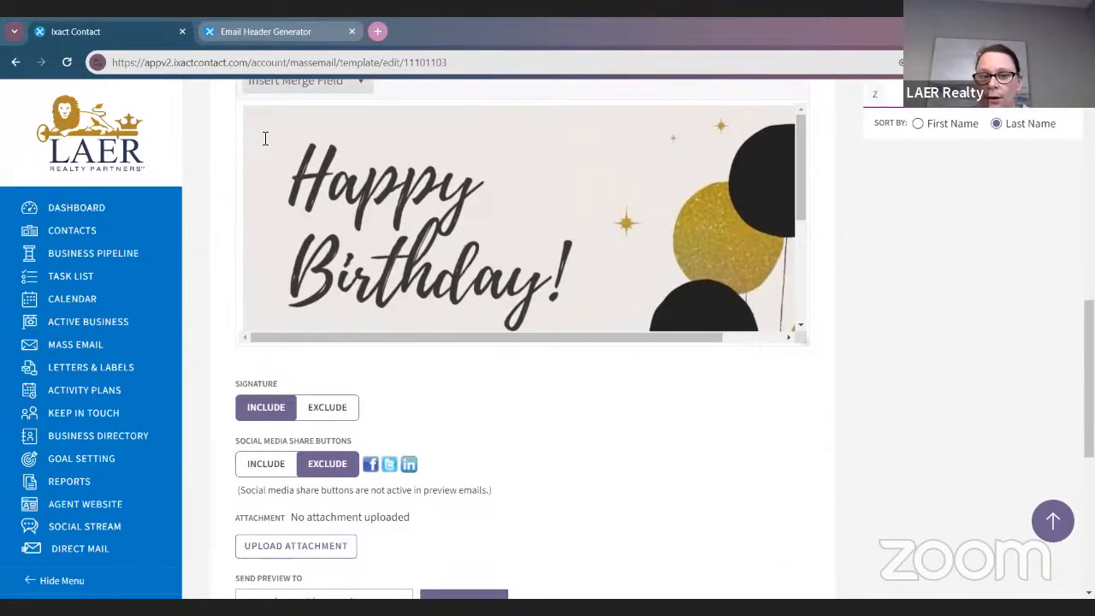
{"action": "scroll", "coordinate": [508, 311], "scroll_direction": "down", "scroll_amount": 3}
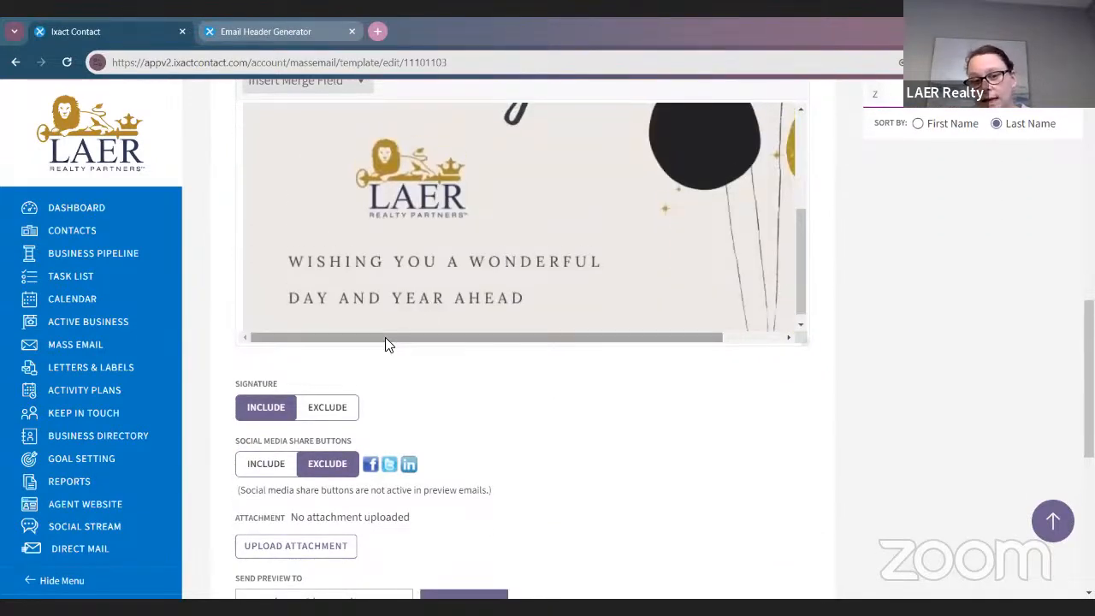
{"action": "scroll", "coordinate": [385, 343], "scroll_direction": "up", "scroll_amount": 3}
{"action": "scroll", "coordinate": [386, 334], "scroll_direction": "up", "scroll_amount": 3}
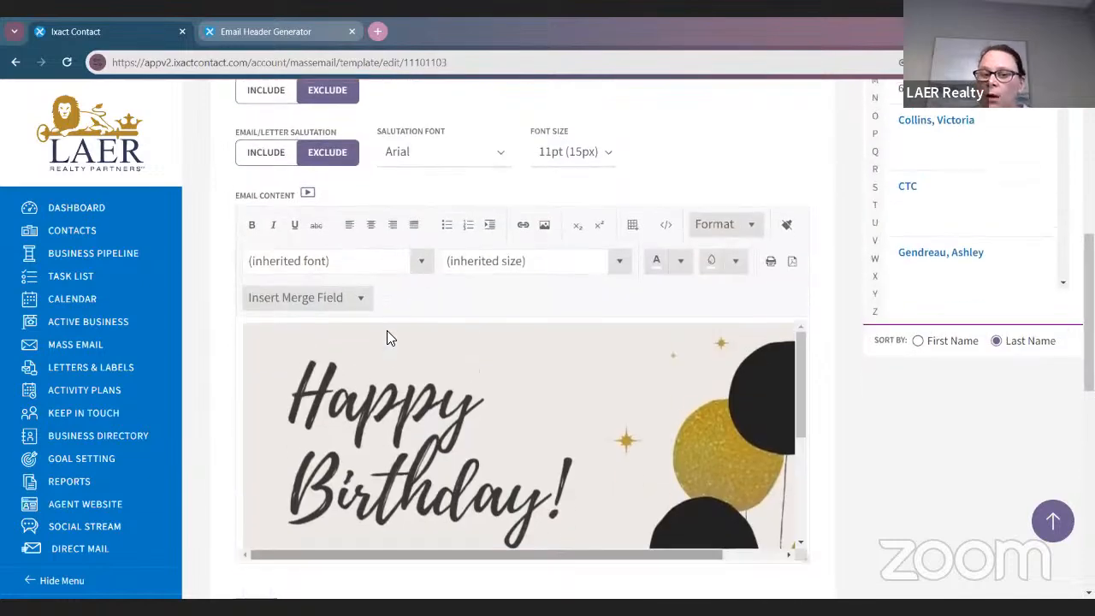
{"action": "scroll", "coordinate": [435, 395], "scroll_direction": "down", "scroll_amount": 1}
{"action": "scroll", "coordinate": [513, 402], "scroll_direction": "down", "scroll_amount": 2}
{"action": "scroll", "coordinate": [599, 419], "scroll_direction": "up", "scroll_amount": 6}
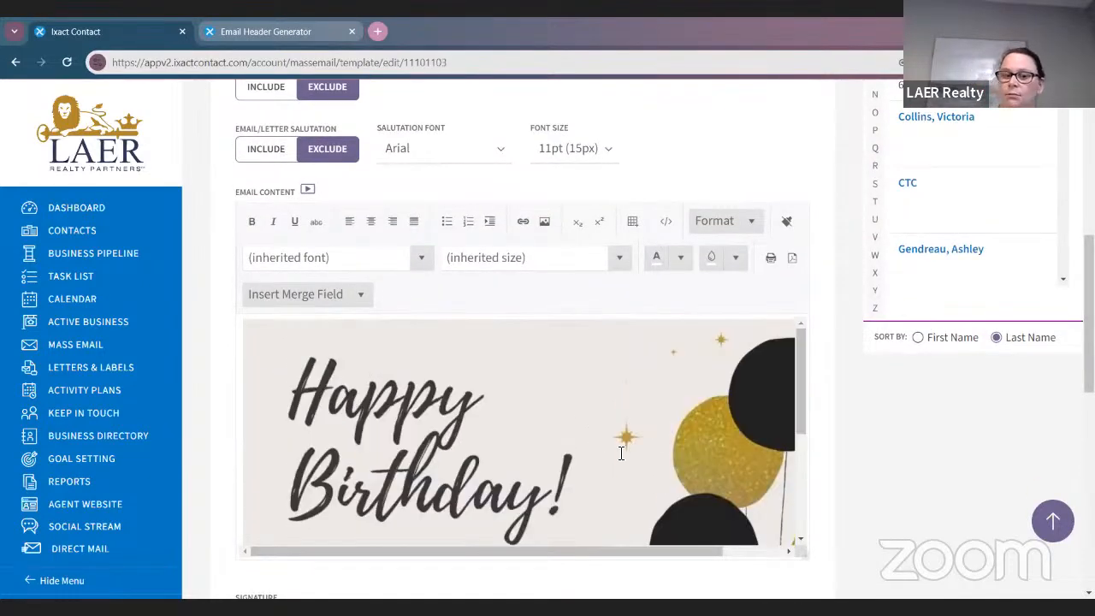
{"action": "scroll", "coordinate": [617, 423], "scroll_direction": "down", "scroll_amount": 4}
{"action": "scroll", "coordinate": [619, 413], "scroll_direction": "down", "scroll_amount": 6}
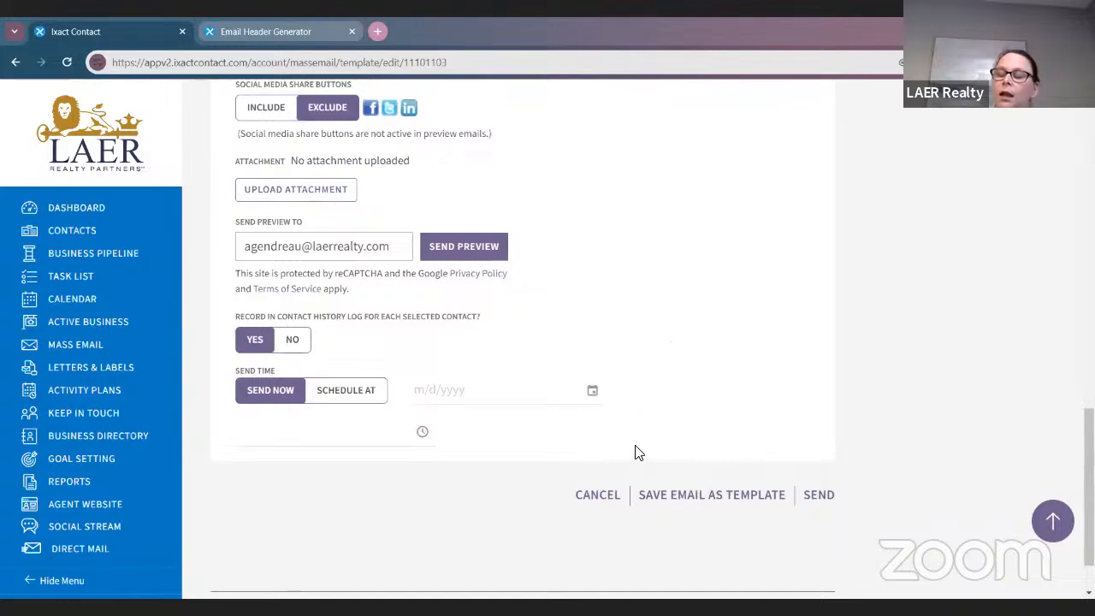
{"action": "scroll", "coordinate": [637, 444], "scroll_direction": "up", "scroll_amount": 6}
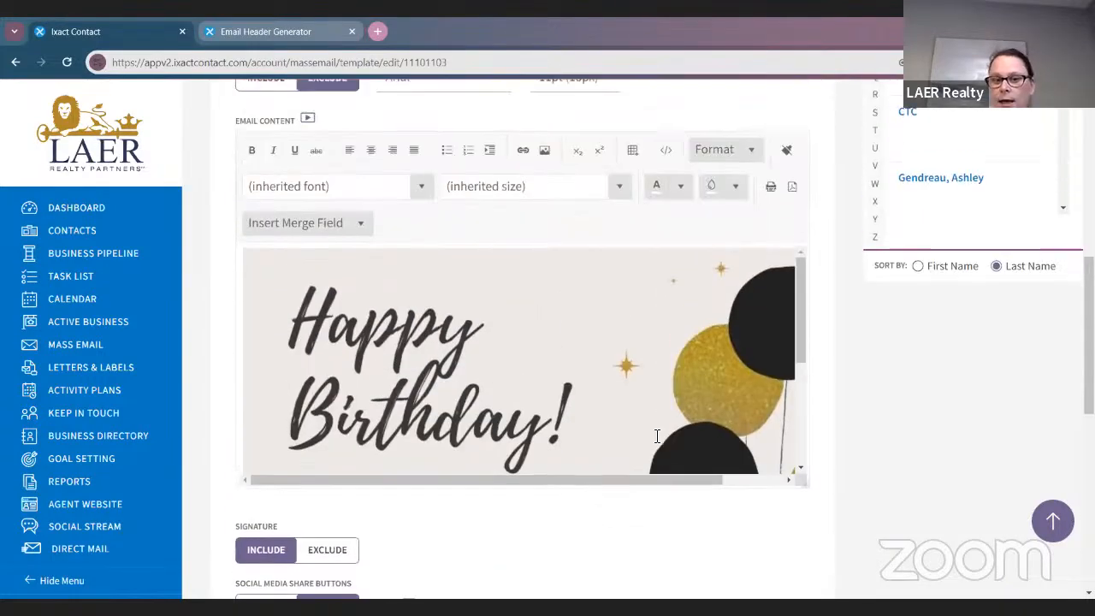
{"action": "scroll", "coordinate": [657, 436], "scroll_direction": "up", "scroll_amount": 3}
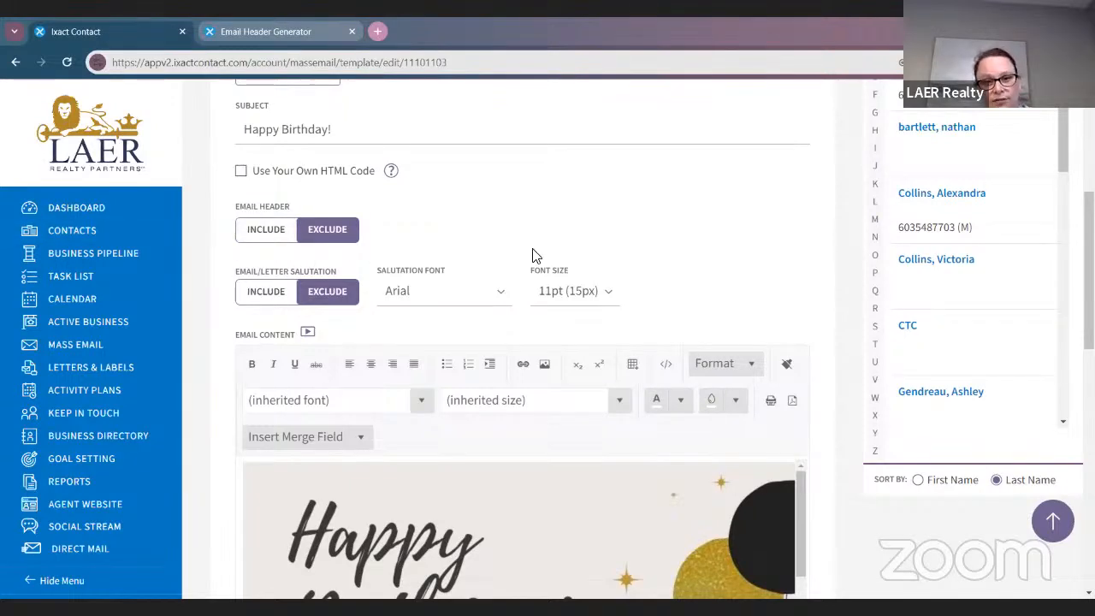
Re-save the LAER Birthday 1 template once more
{"action": "scroll", "coordinate": [736, 273], "scroll_direction": "down", "scroll_amount": 3}
{"action": "scroll", "coordinate": [545, 188], "scroll_direction": "down", "scroll_amount": 3}
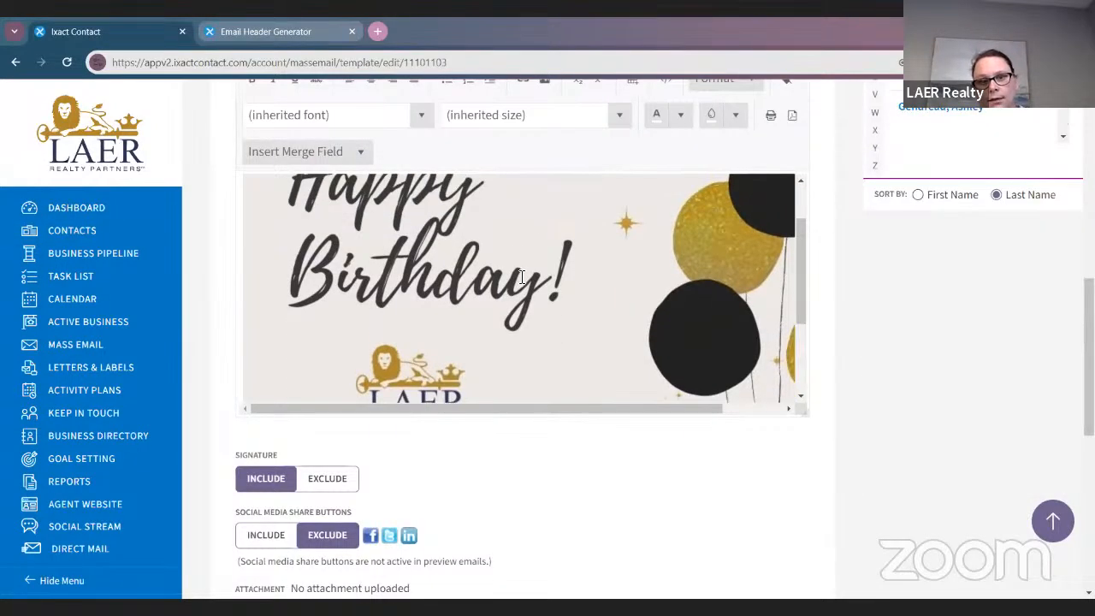
{"action": "scroll", "coordinate": [665, 390], "scroll_direction": "down", "scroll_amount": 6}
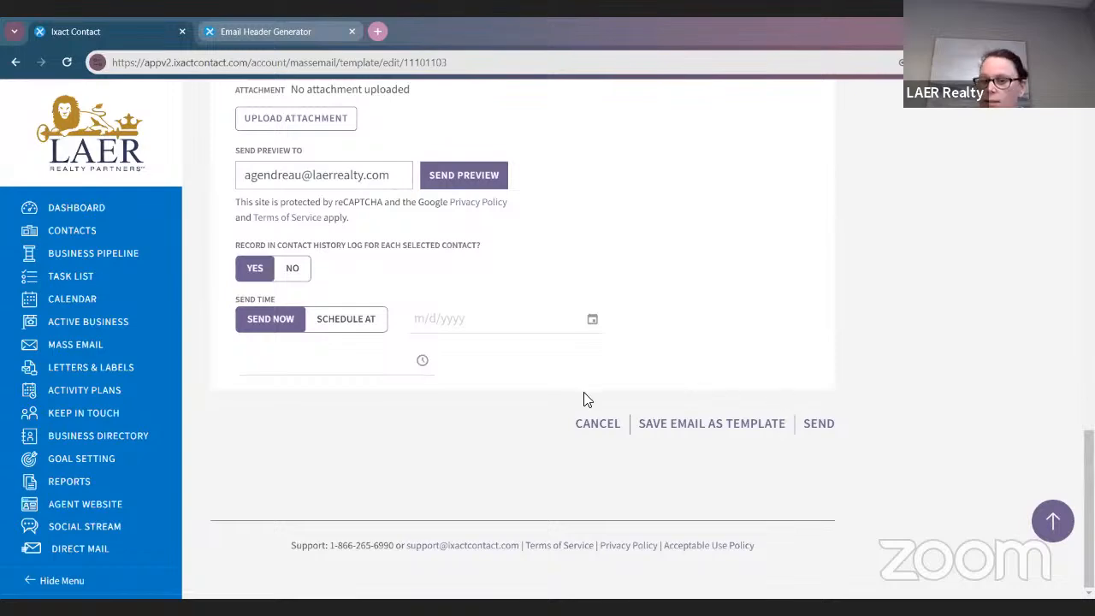
{"action": "left_click", "coordinate": [732, 425]}
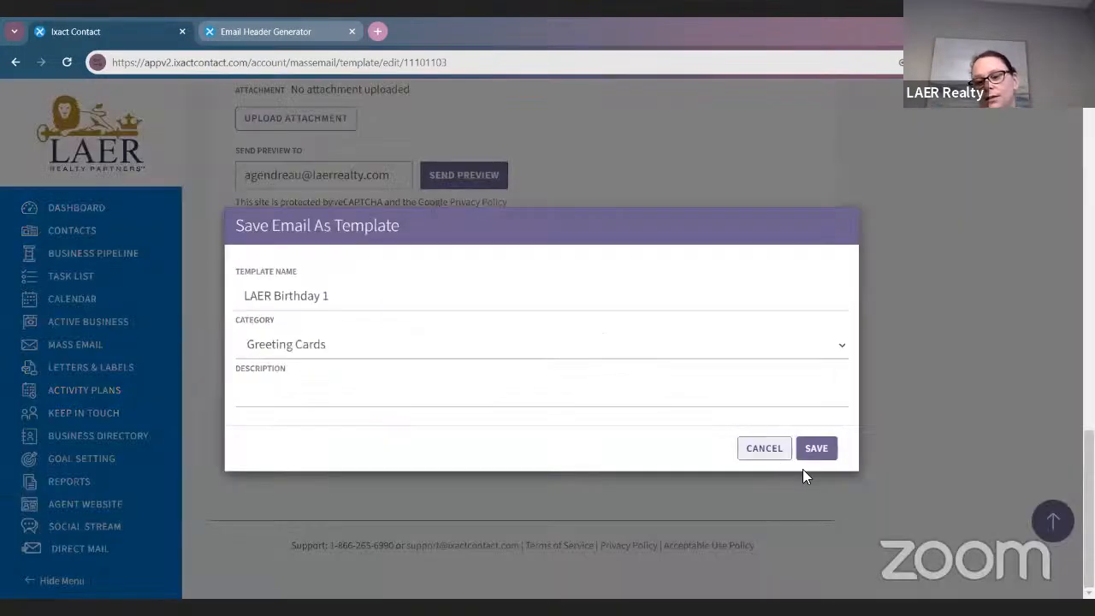
{"action": "left_click", "coordinate": [814, 450]}
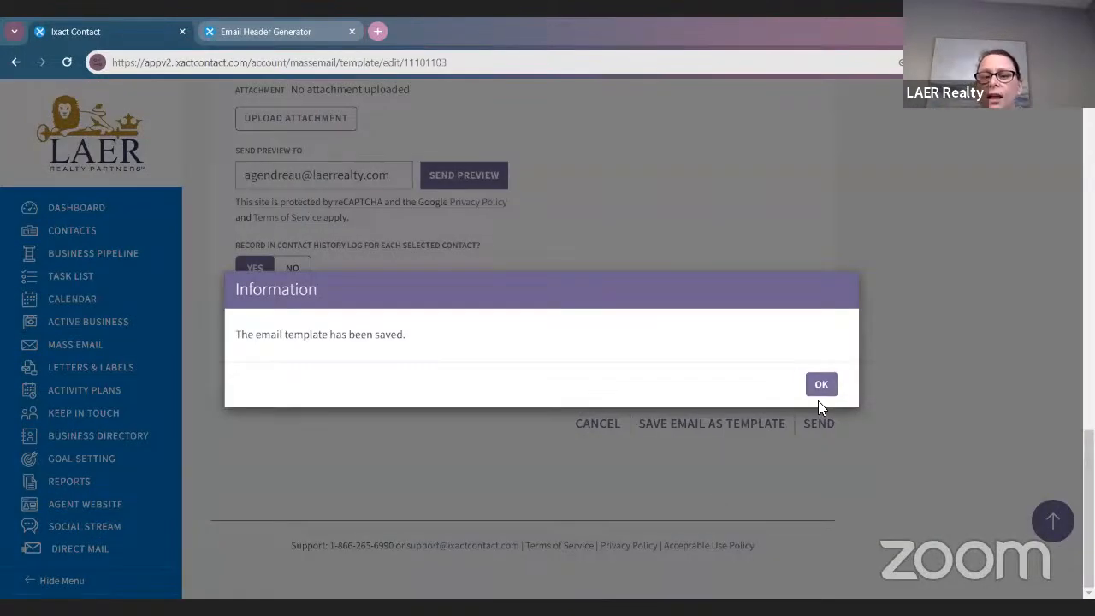
{"action": "left_click", "coordinate": [821, 384]}
{"action": "scroll", "coordinate": [665, 436], "scroll_direction": "up", "scroll_amount": 10}
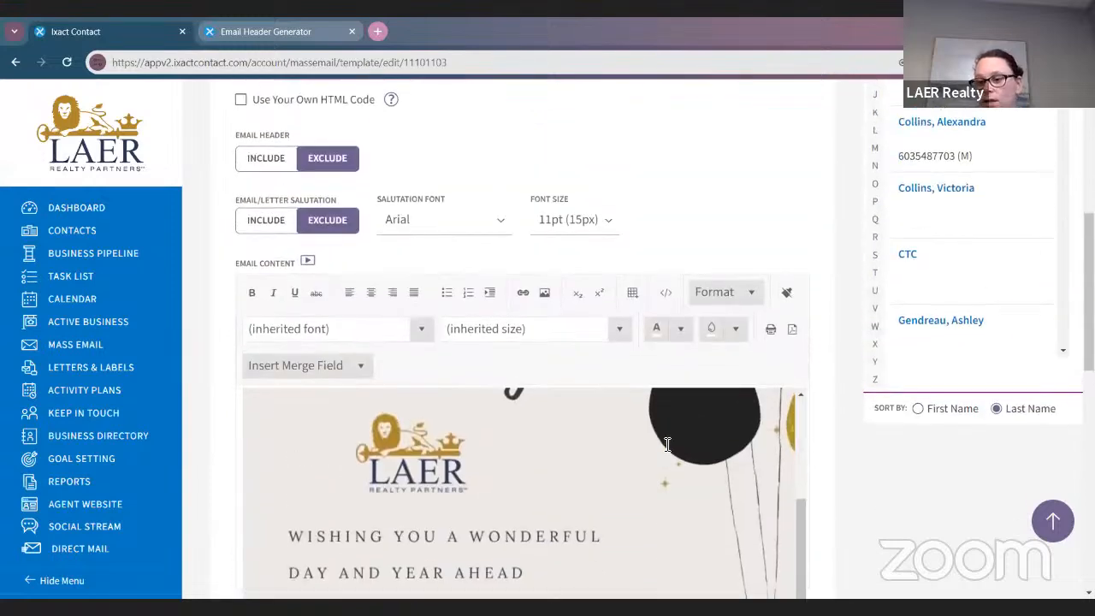
{"action": "scroll", "coordinate": [665, 447], "scroll_direction": "up", "scroll_amount": 5}
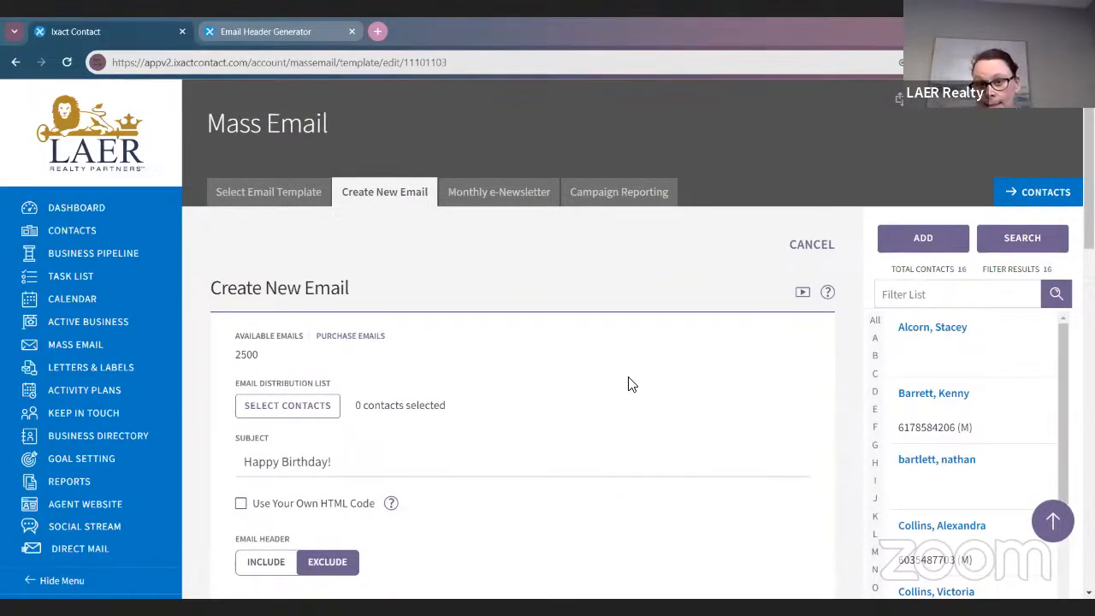
{"action": "left_click", "coordinate": [634, 199]}
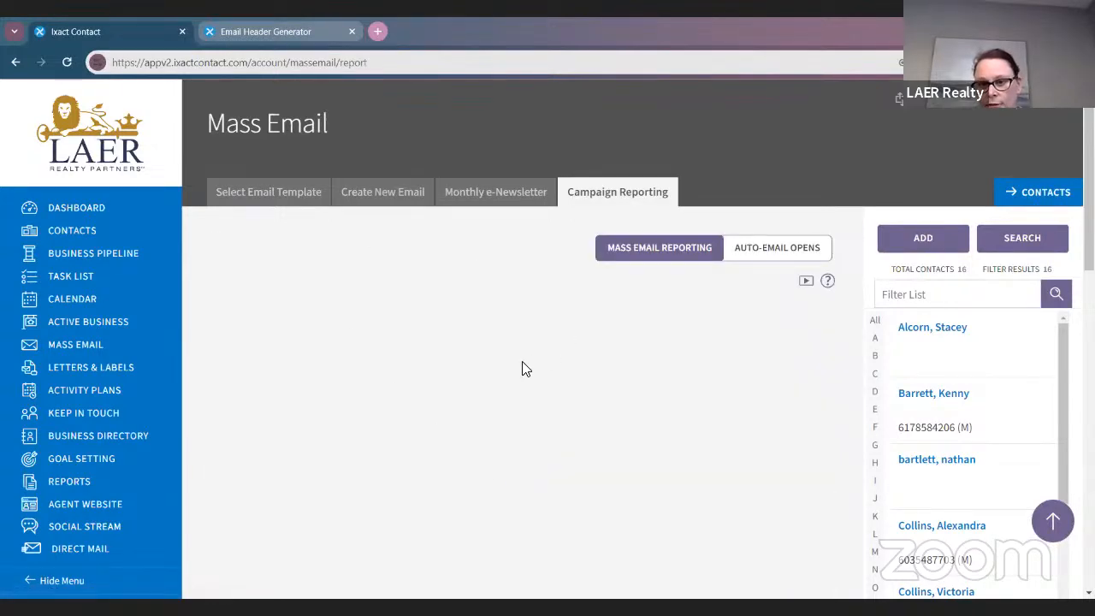
{"action": "scroll", "coordinate": [650, 334], "scroll_direction": "down", "scroll_amount": 3}
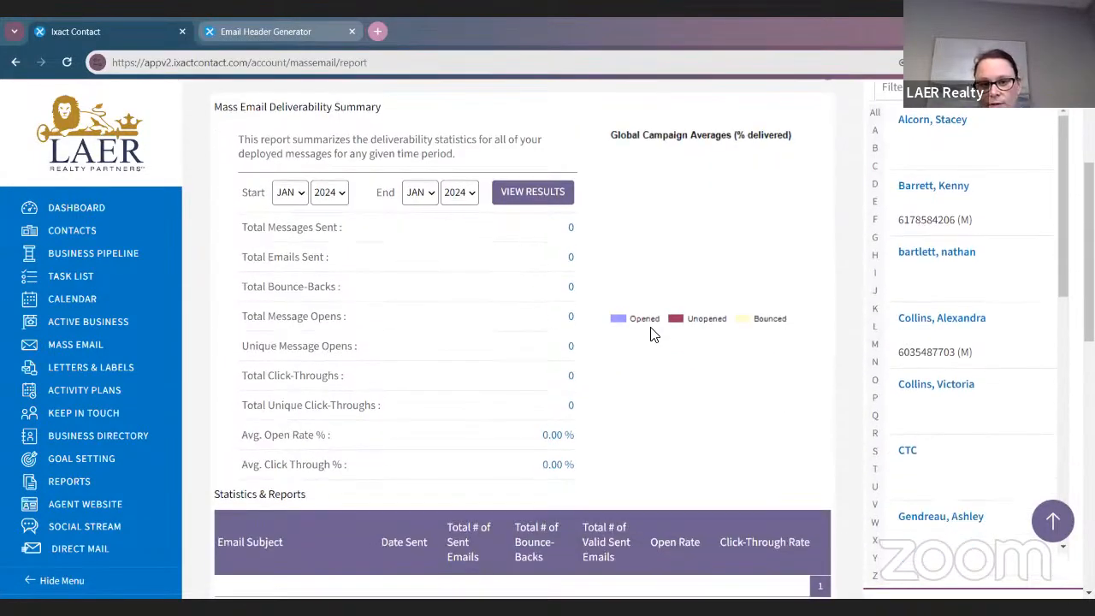
{"action": "scroll", "coordinate": [650, 333], "scroll_direction": "up", "scroll_amount": 1}
{"action": "scroll", "coordinate": [419, 359], "scroll_direction": "down", "scroll_amount": 4}
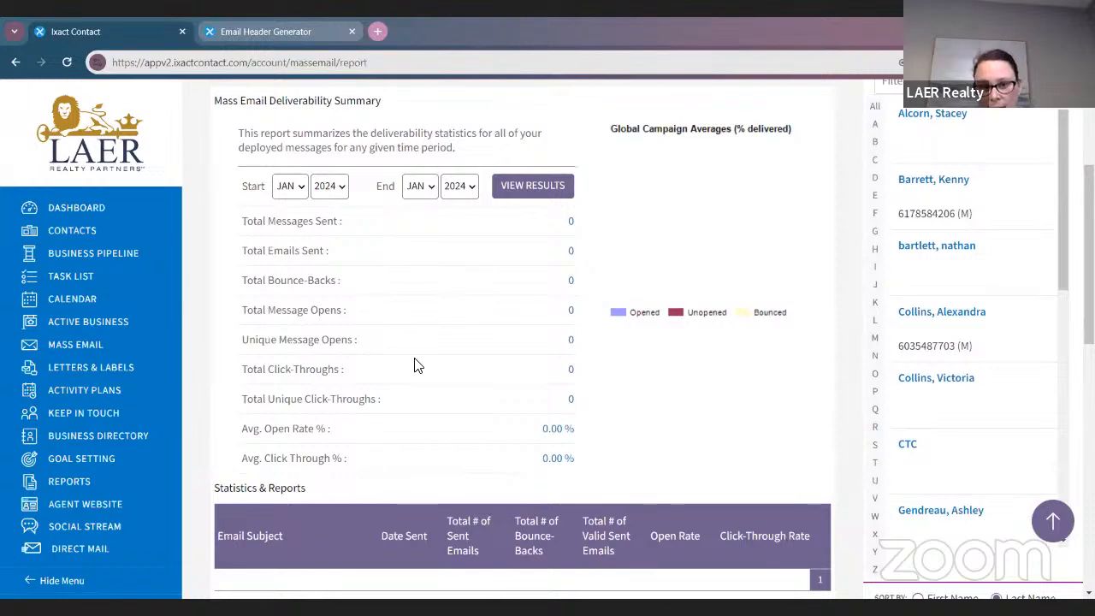
{"action": "scroll", "coordinate": [415, 354], "scroll_direction": "up", "scroll_amount": 4}
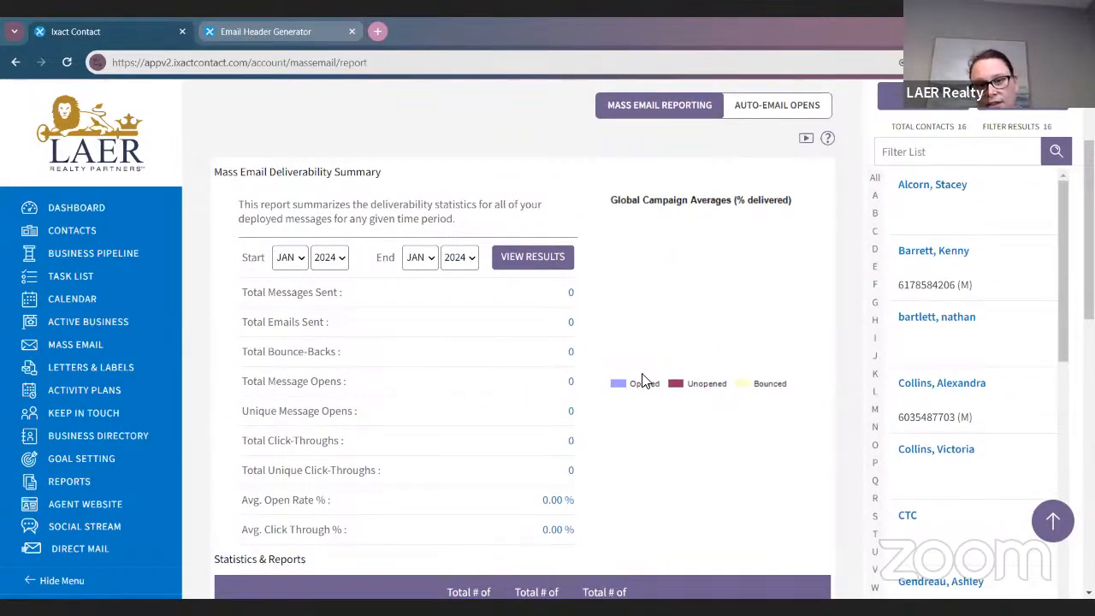
{"action": "scroll", "coordinate": [640, 381], "scroll_direction": "up", "scroll_amount": 2}
{"action": "left_click", "coordinate": [757, 250]}
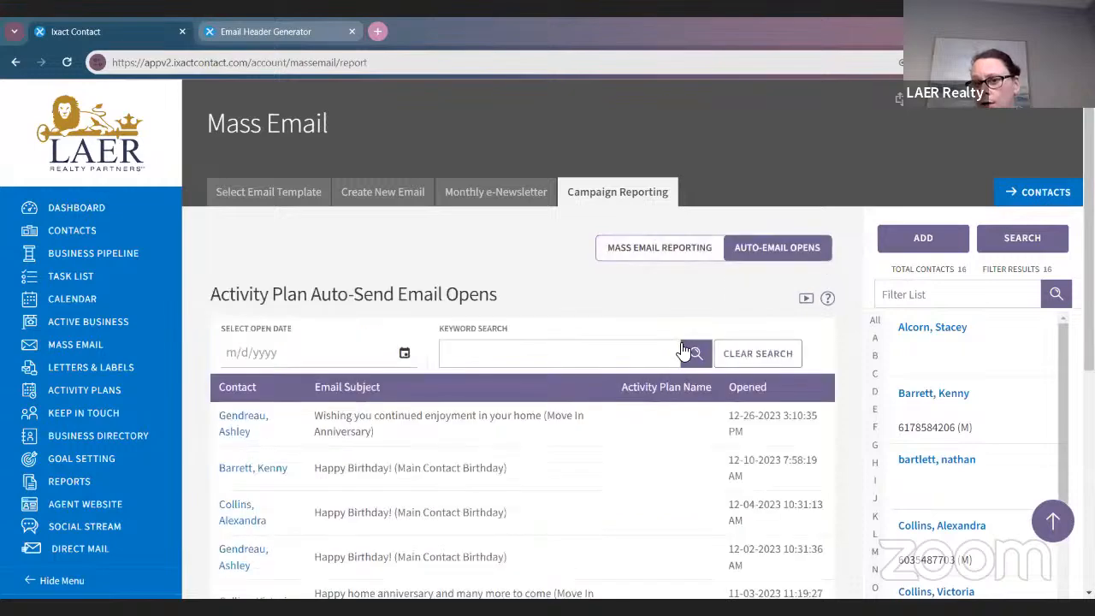
{"action": "scroll", "coordinate": [606, 308], "scroll_direction": "down", "scroll_amount": 2}
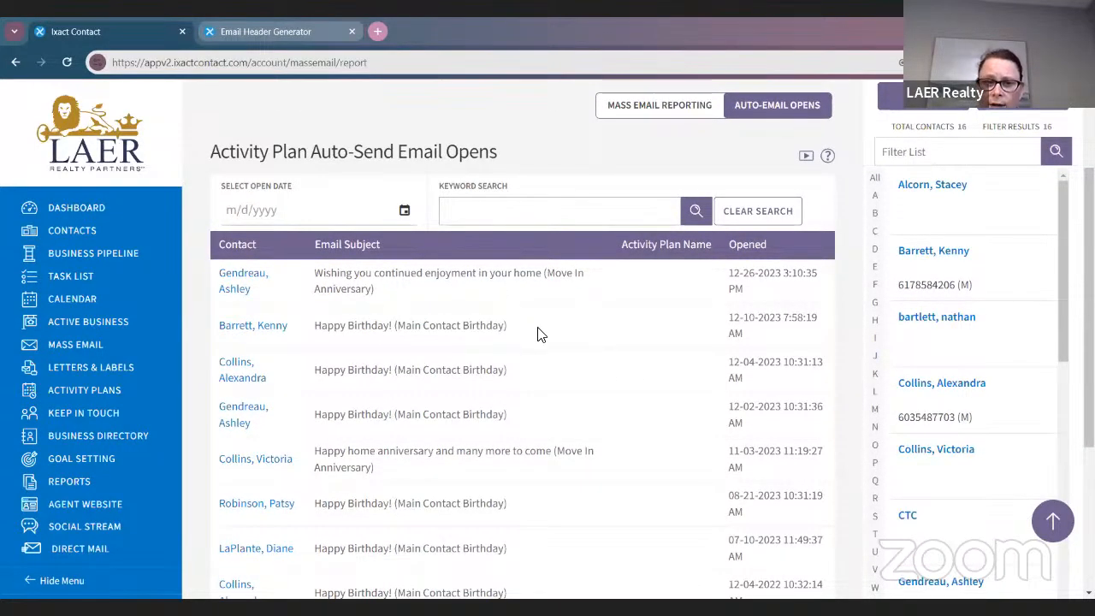
{"action": "scroll", "coordinate": [537, 334], "scroll_direction": "down", "scroll_amount": 1}
{"action": "scroll", "coordinate": [582, 304], "scroll_direction": "down", "scroll_amount": 1}
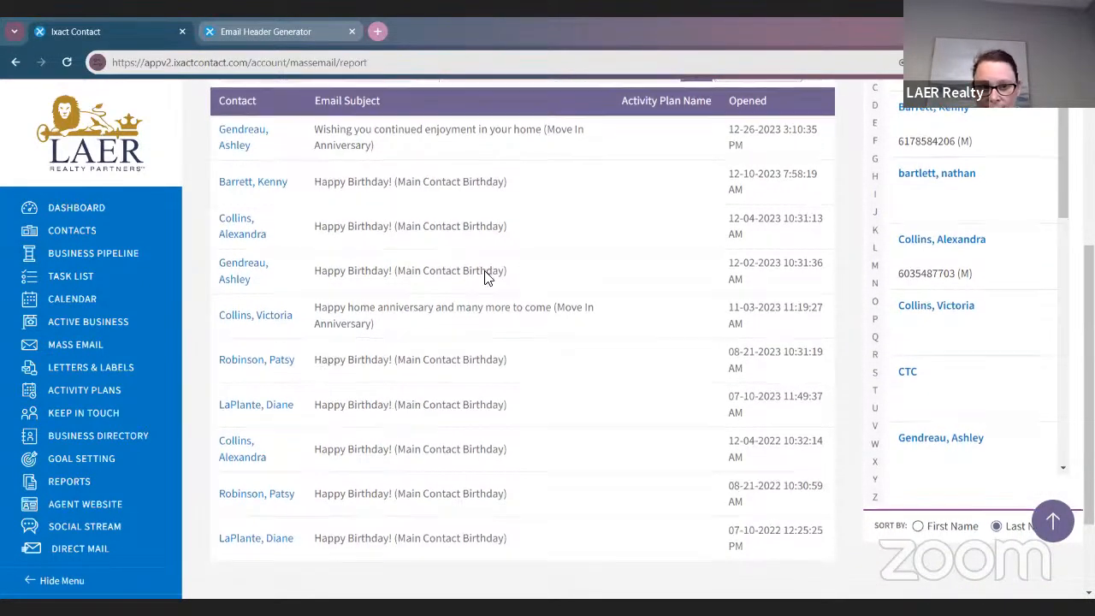
{"action": "scroll", "coordinate": [484, 276], "scroll_direction": "down", "scroll_amount": 1}
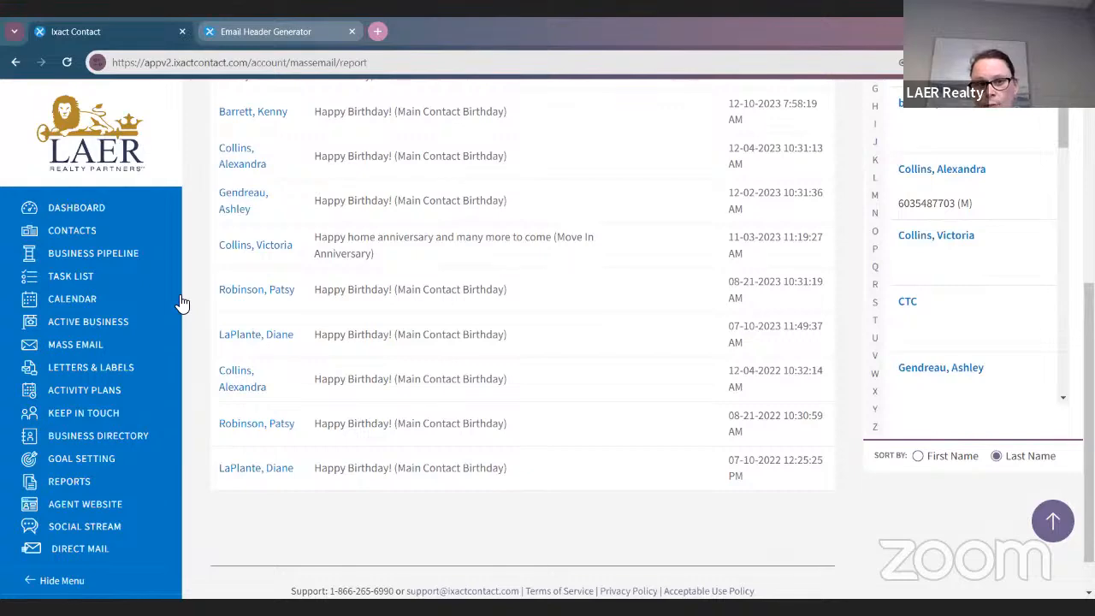
{"action": "scroll", "coordinate": [96, 366], "scroll_direction": "up", "scroll_amount": 5}
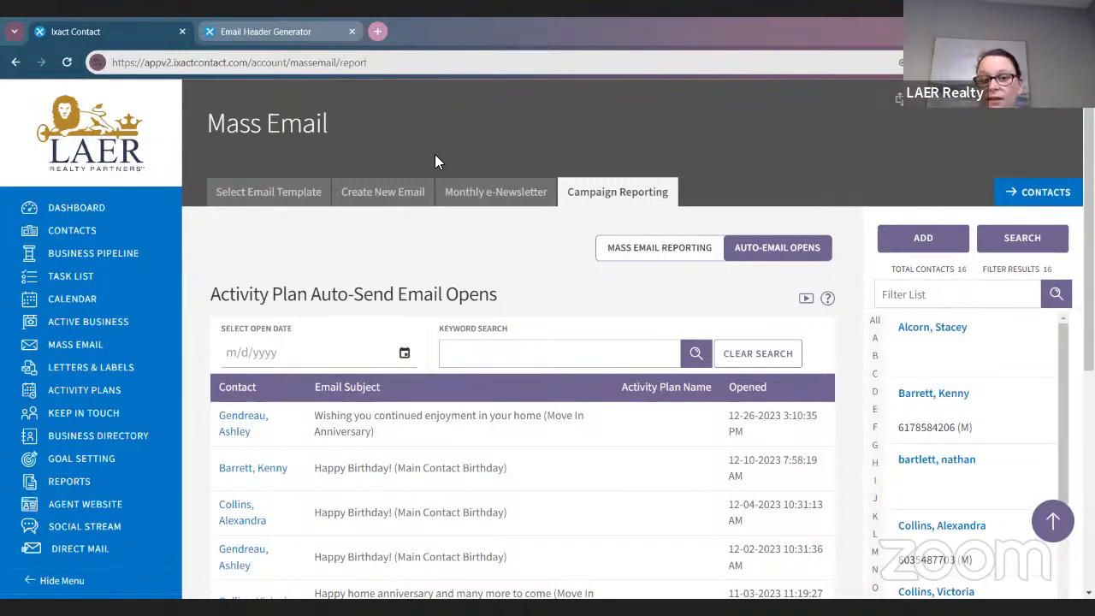
{"action": "left_click", "coordinate": [55, 195]}
Scroll through the Dashboard's Keep in Touch Coach, Business Pipeline, prospecting and listings sections
{"action": "scroll", "coordinate": [581, 274], "scroll_direction": "down", "scroll_amount": 1}
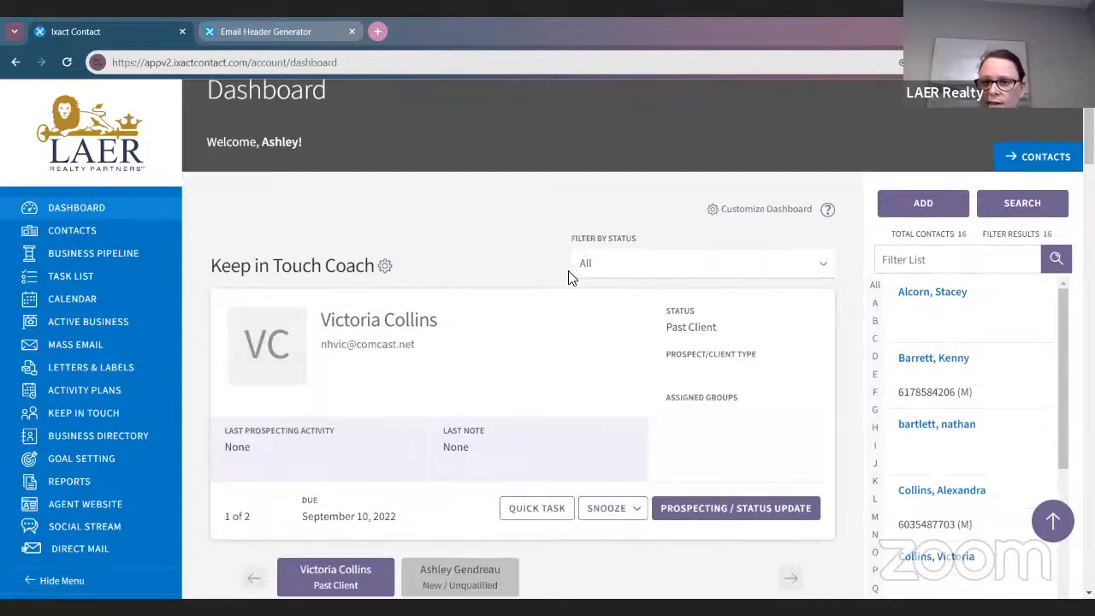
{"action": "scroll", "coordinate": [571, 277], "scroll_direction": "down", "scroll_amount": 5}
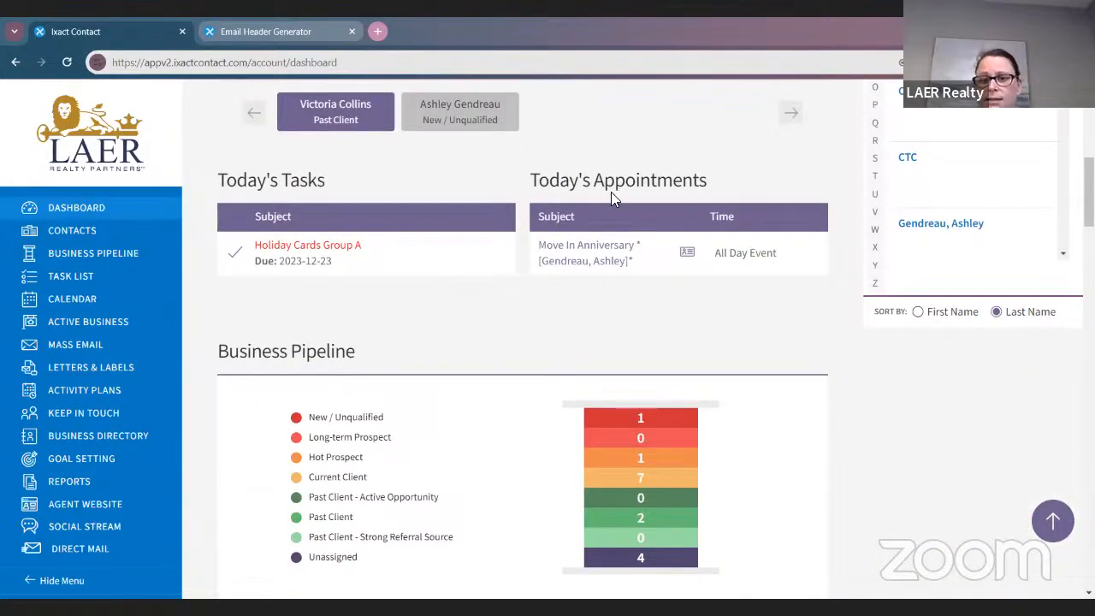
{"action": "scroll", "coordinate": [648, 266], "scroll_direction": "down", "scroll_amount": 3}
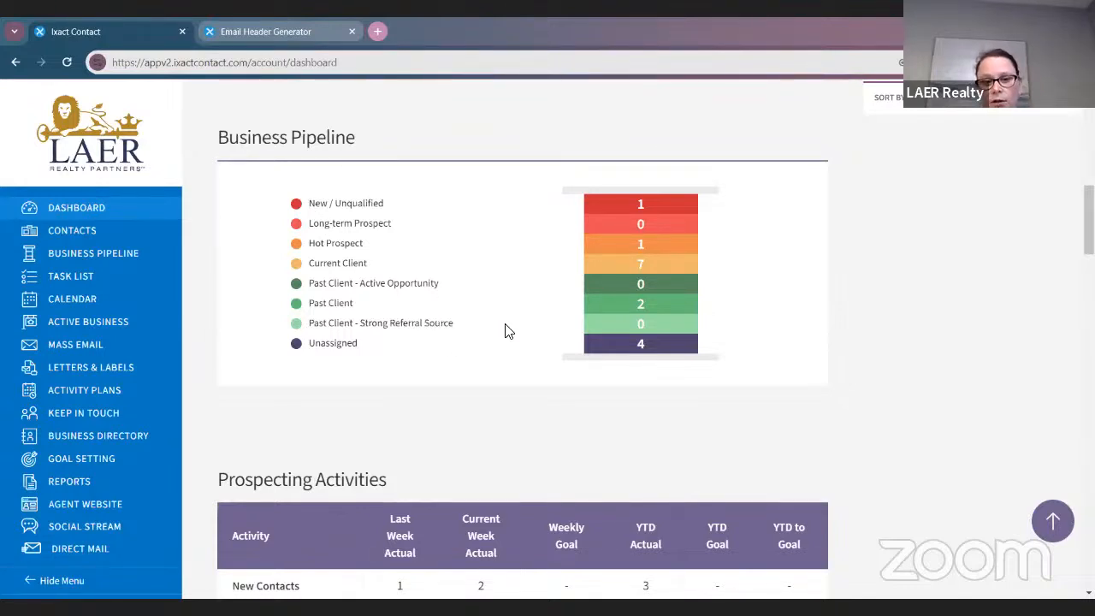
{"action": "scroll", "coordinate": [402, 350], "scroll_direction": "down", "scroll_amount": 3}
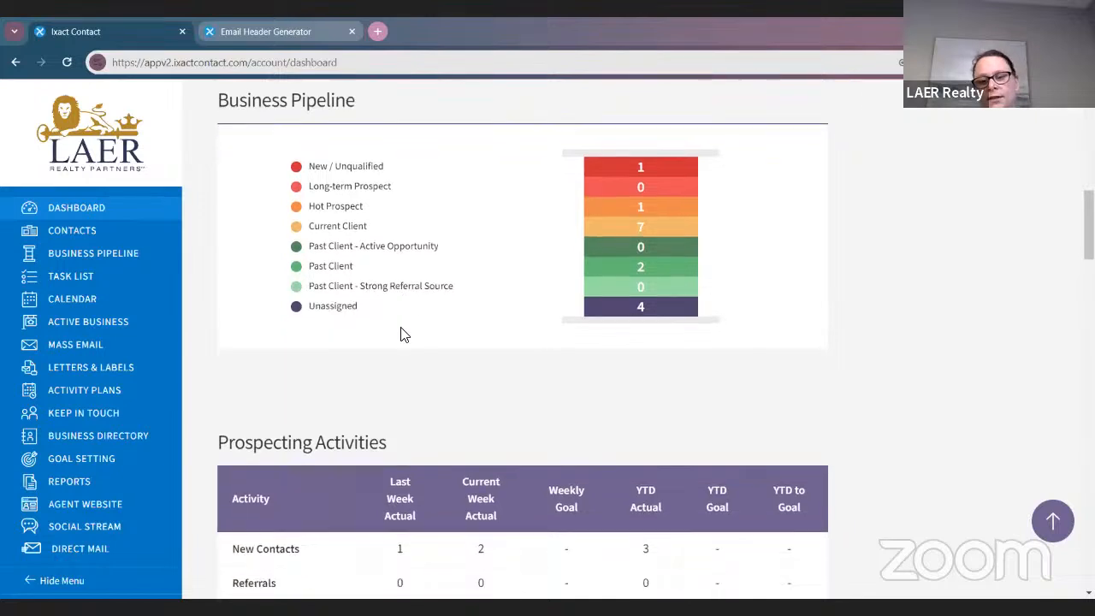
{"action": "scroll", "coordinate": [368, 292], "scroll_direction": "down", "scroll_amount": 2}
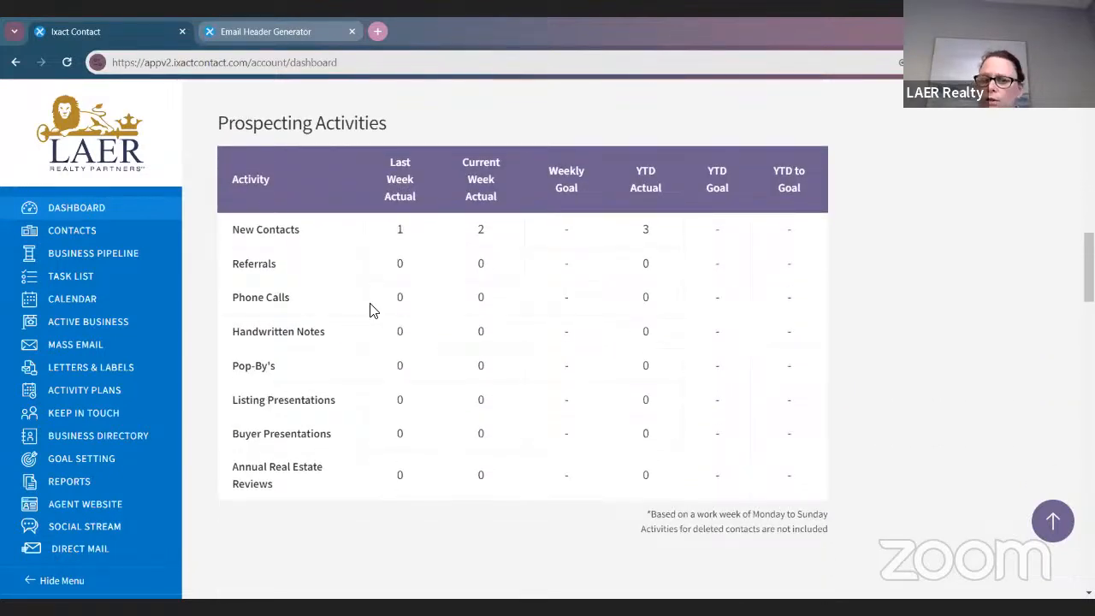
{"action": "scroll", "coordinate": [372, 308], "scroll_direction": "down", "scroll_amount": 1}
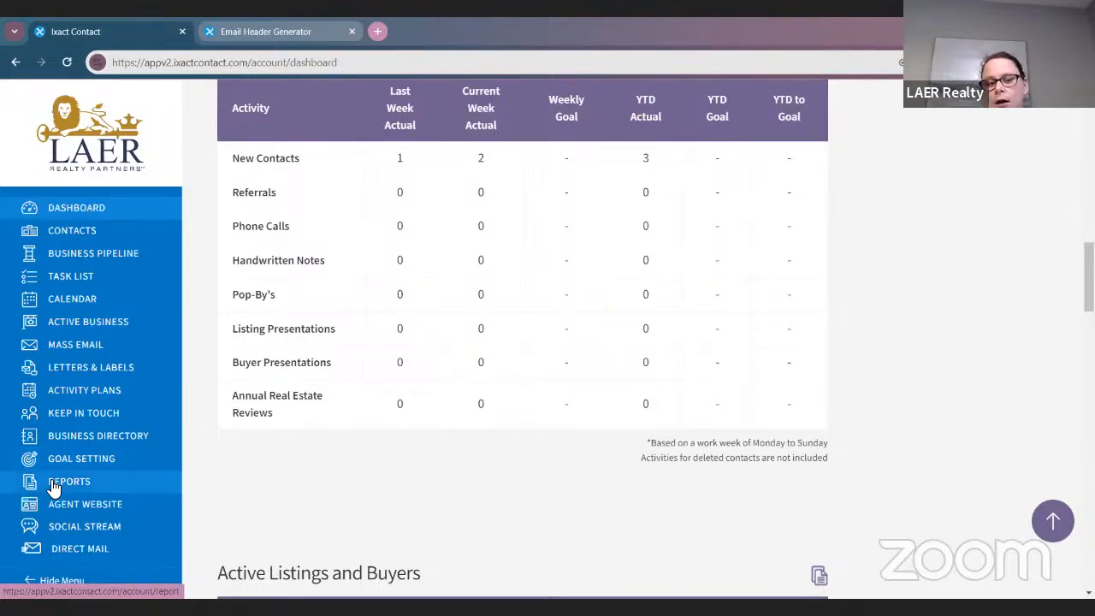
{"action": "scroll", "coordinate": [106, 441], "scroll_direction": "up", "scroll_amount": 1}
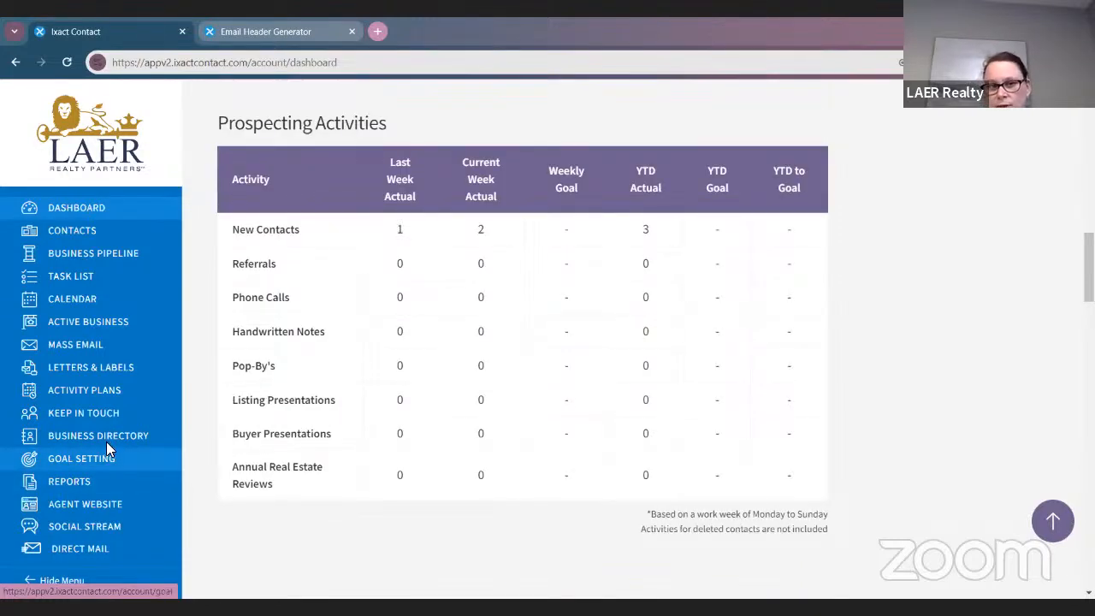
{"action": "scroll", "coordinate": [294, 133], "scroll_direction": "down", "scroll_amount": 3}
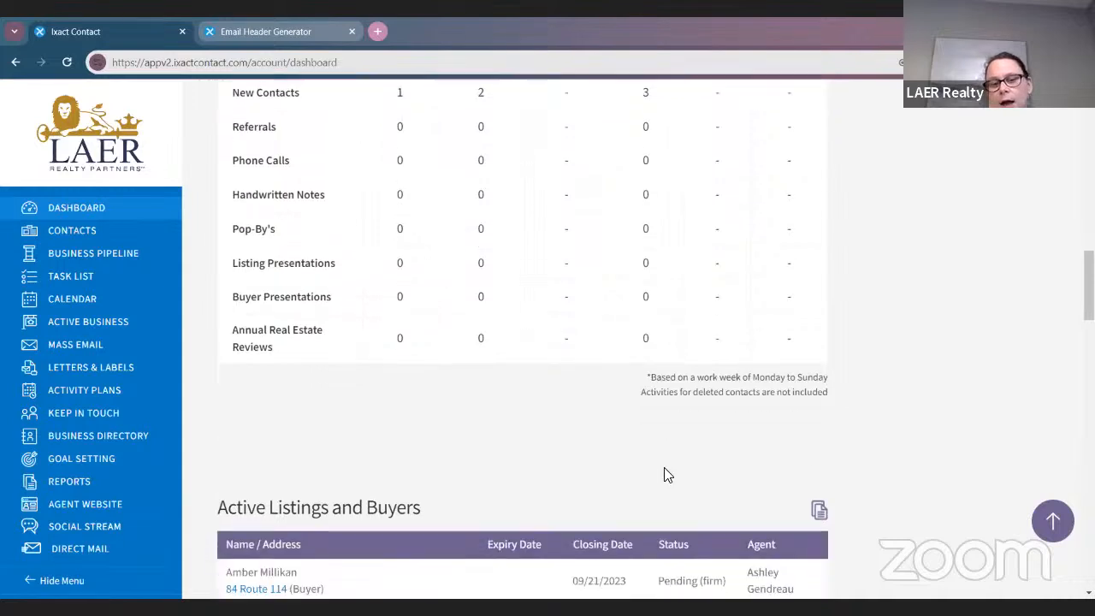
{"action": "scroll", "coordinate": [582, 357], "scroll_direction": "up", "scroll_amount": 1}
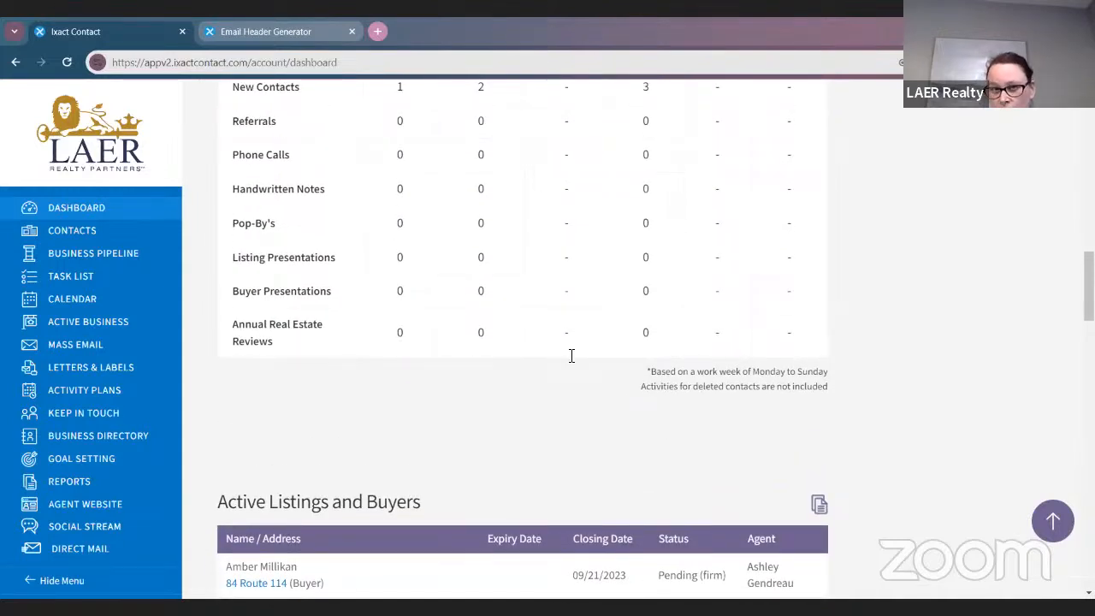
{"action": "scroll", "coordinate": [237, 282], "scroll_direction": "up", "scroll_amount": 1}
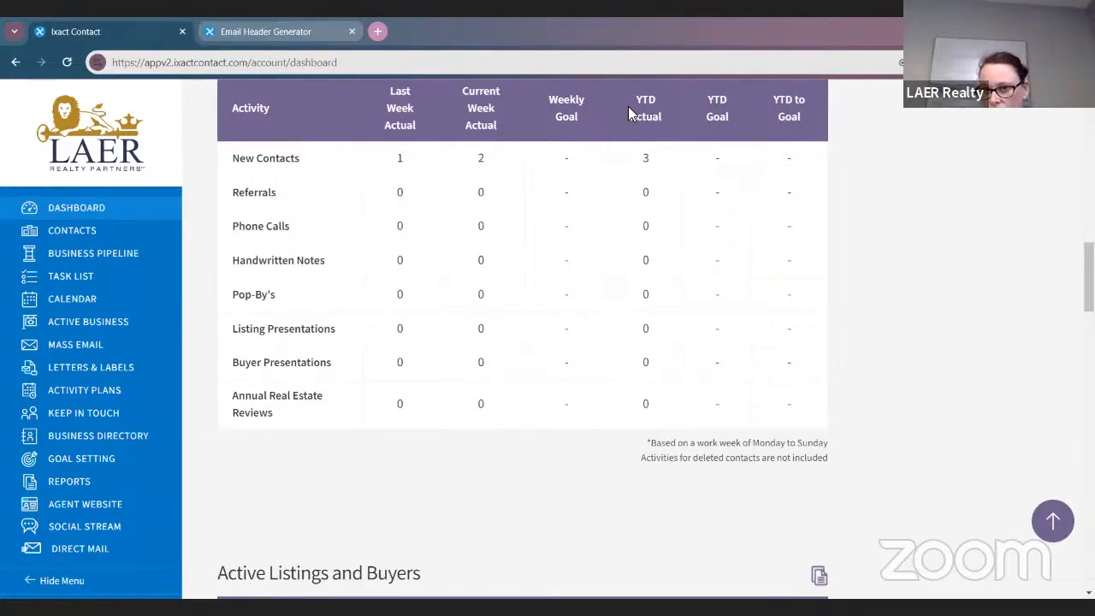
{"action": "scroll", "coordinate": [564, 183], "scroll_direction": "down", "scroll_amount": 3}
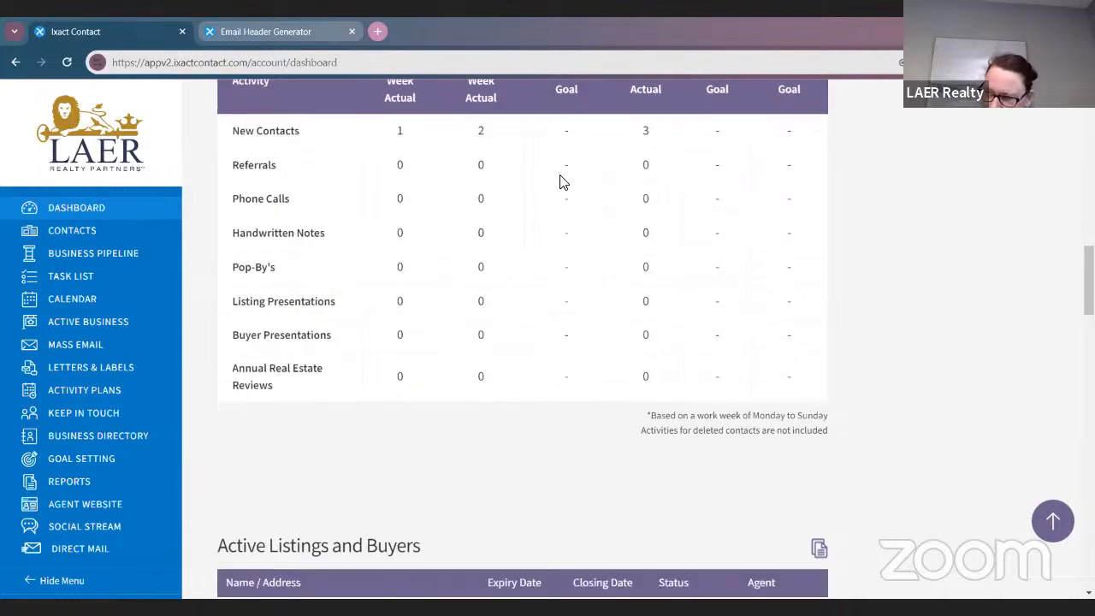
{"action": "scroll", "coordinate": [560, 183], "scroll_direction": "down", "scroll_amount": 3}
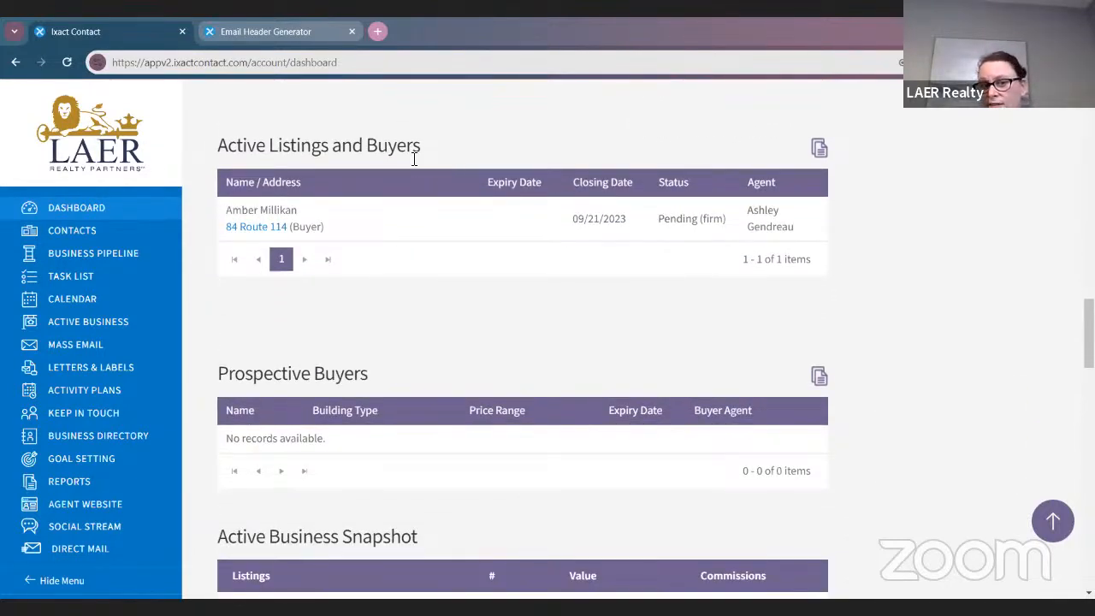
{"action": "scroll", "coordinate": [461, 249], "scroll_direction": "down", "scroll_amount": 1}
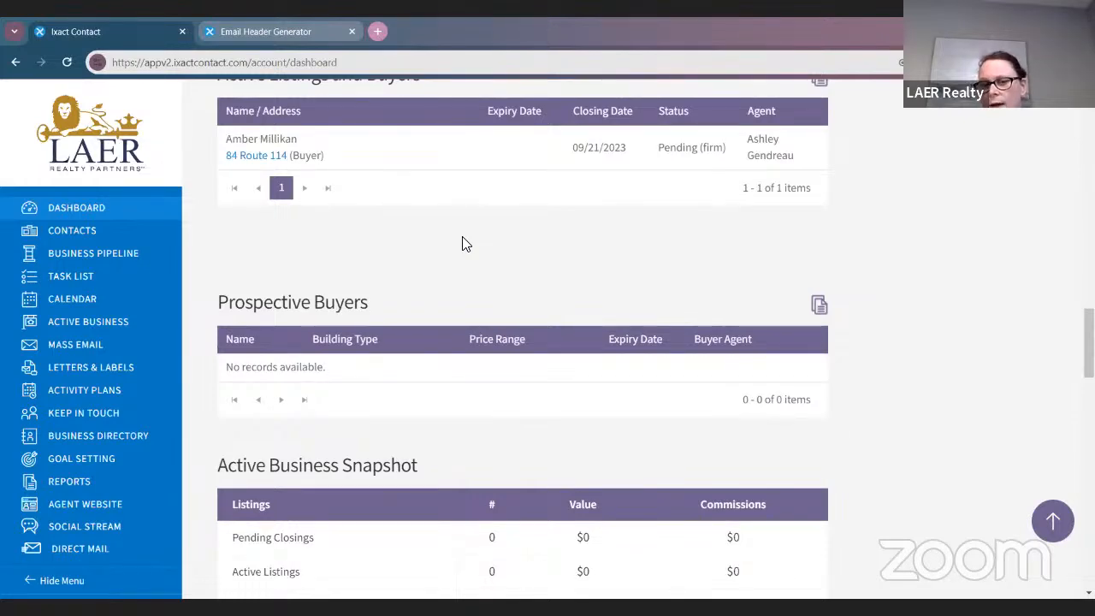
{"action": "scroll", "coordinate": [683, 379], "scroll_direction": "down", "scroll_amount": 1}
{"action": "scroll", "coordinate": [682, 380], "scroll_direction": "up", "scroll_amount": 15}
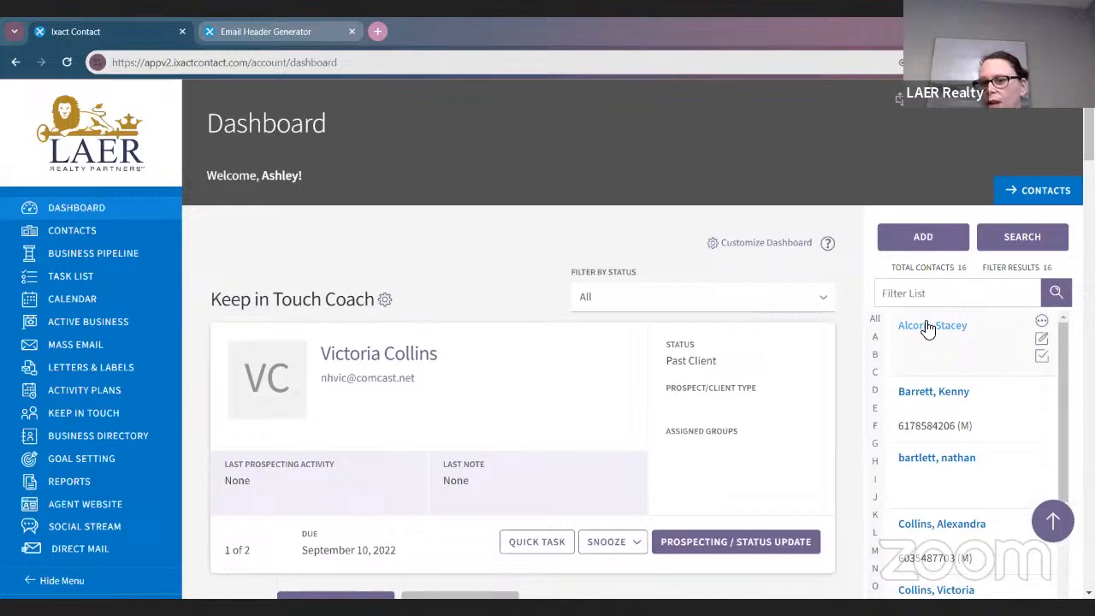
{"action": "scroll", "coordinate": [921, 359], "scroll_direction": "down", "scroll_amount": 3}
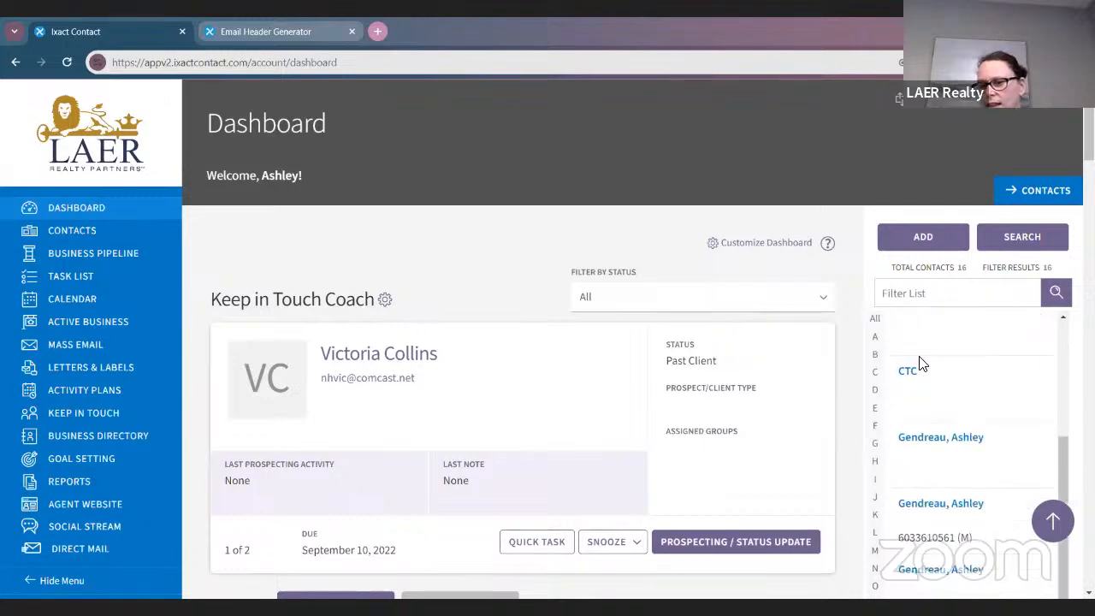
{"action": "left_click", "coordinate": [927, 438]}
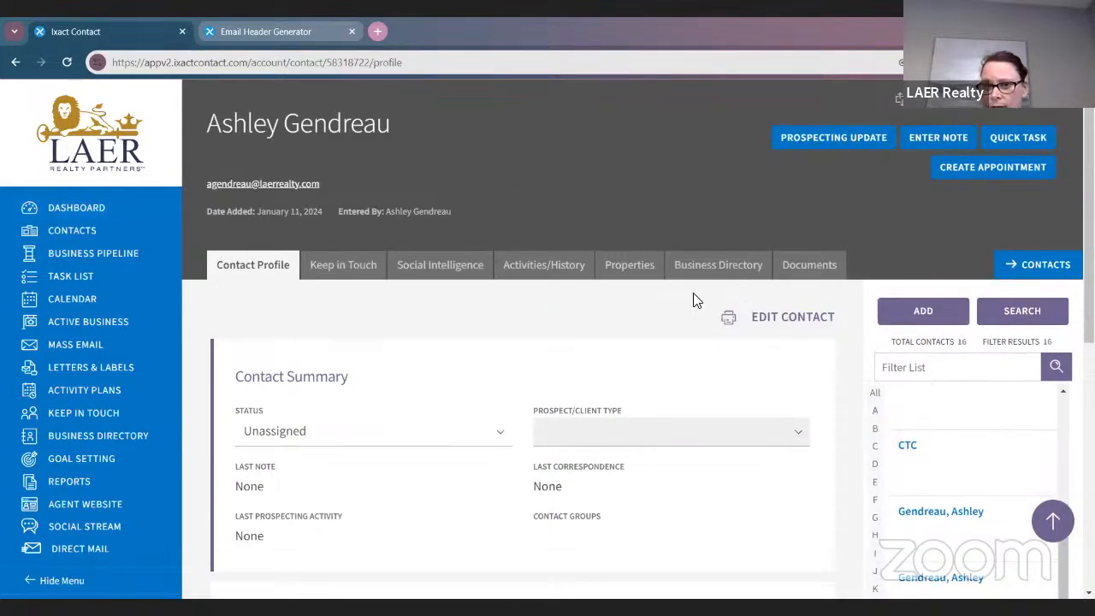
{"action": "scroll", "coordinate": [712, 387], "scroll_direction": "down", "scroll_amount": 1}
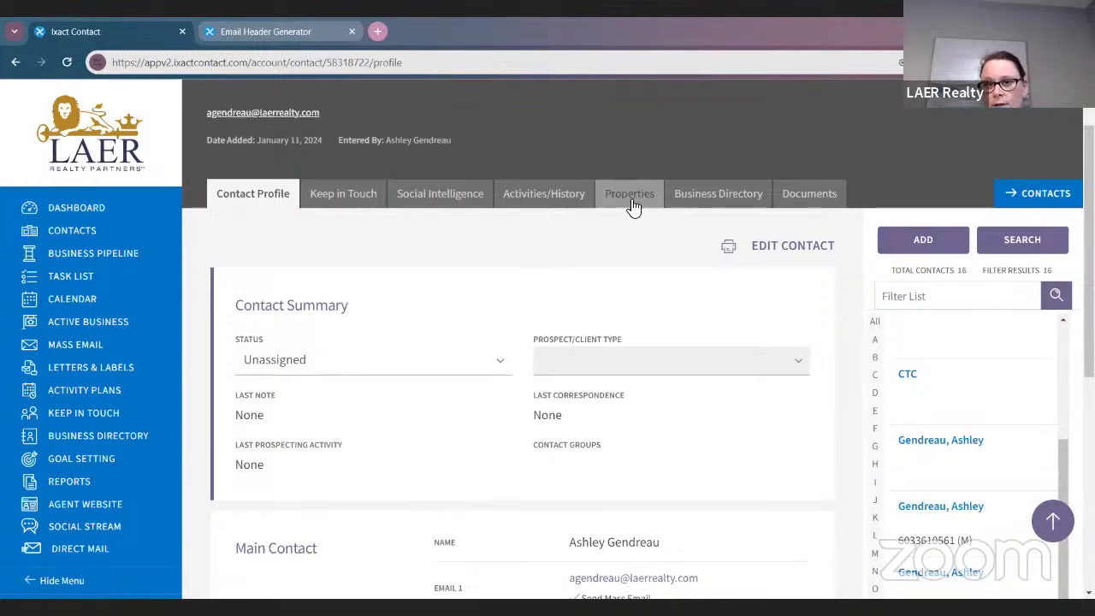
{"action": "left_click", "coordinate": [629, 194]}
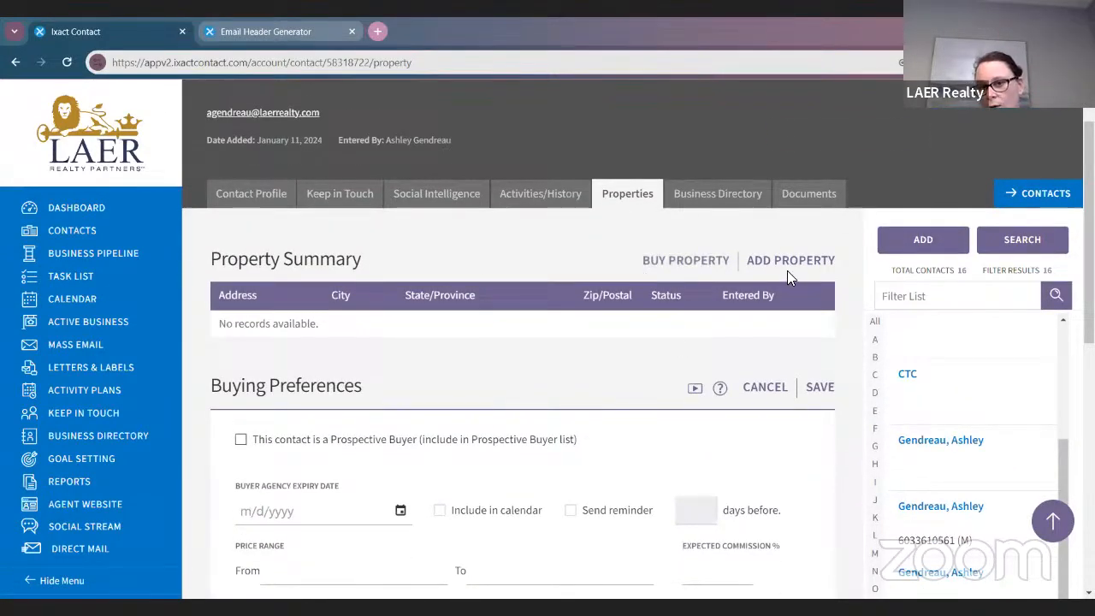
{"action": "scroll", "coordinate": [761, 313], "scroll_direction": "down", "scroll_amount": 1}
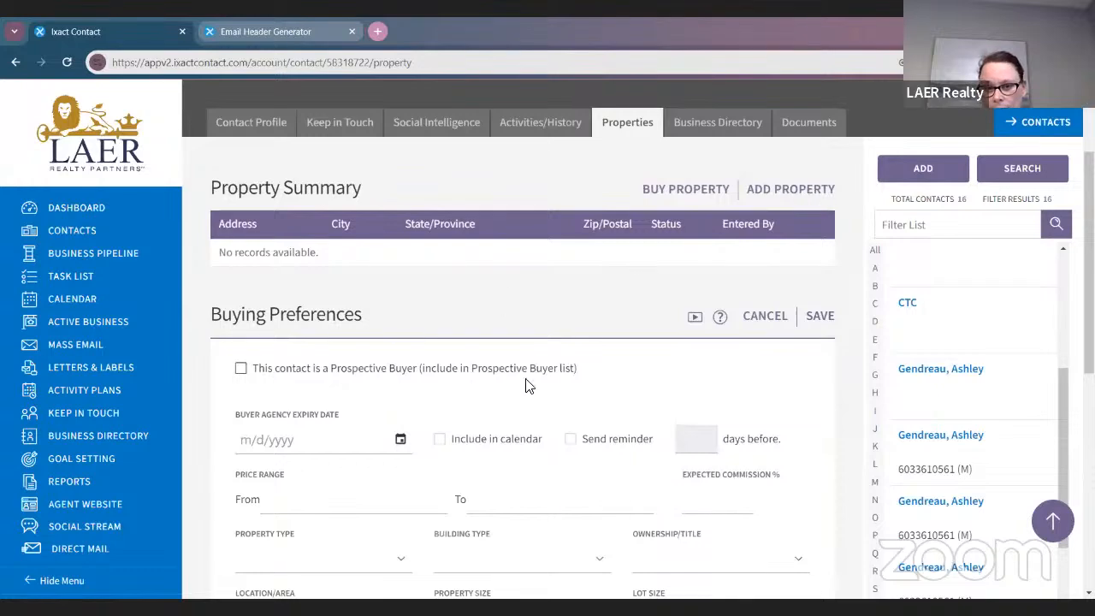
{"action": "scroll", "coordinate": [540, 389], "scroll_direction": "down", "scroll_amount": 1}
{"action": "scroll", "coordinate": [537, 350], "scroll_direction": "down", "scroll_amount": 5}
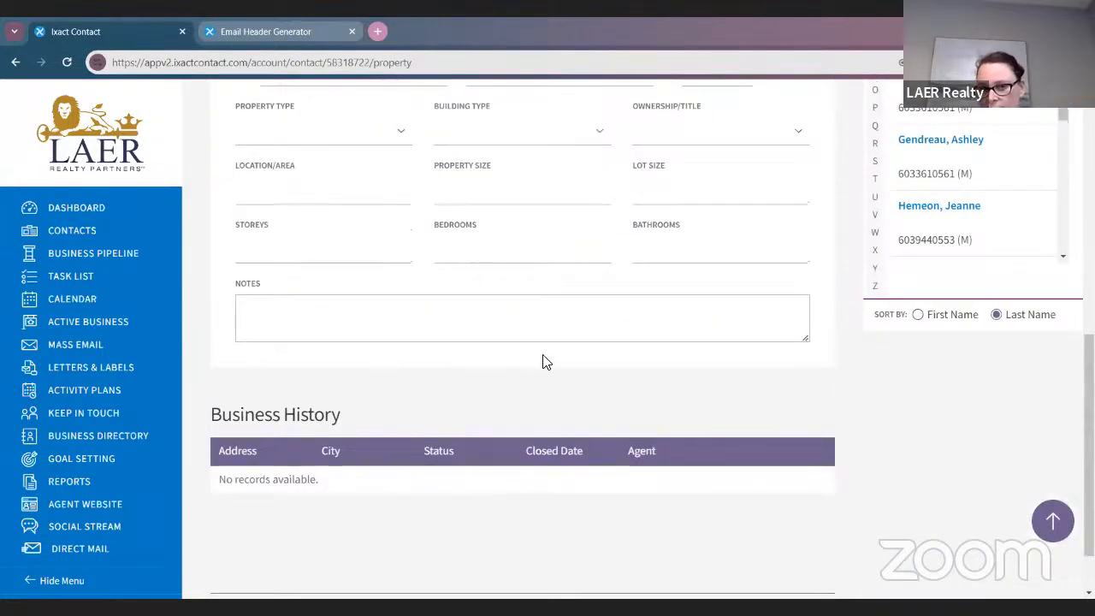
{"action": "scroll", "coordinate": [851, 482], "scroll_direction": "down", "scroll_amount": 1}
{"action": "scroll", "coordinate": [574, 484], "scroll_direction": "up", "scroll_amount": 10}
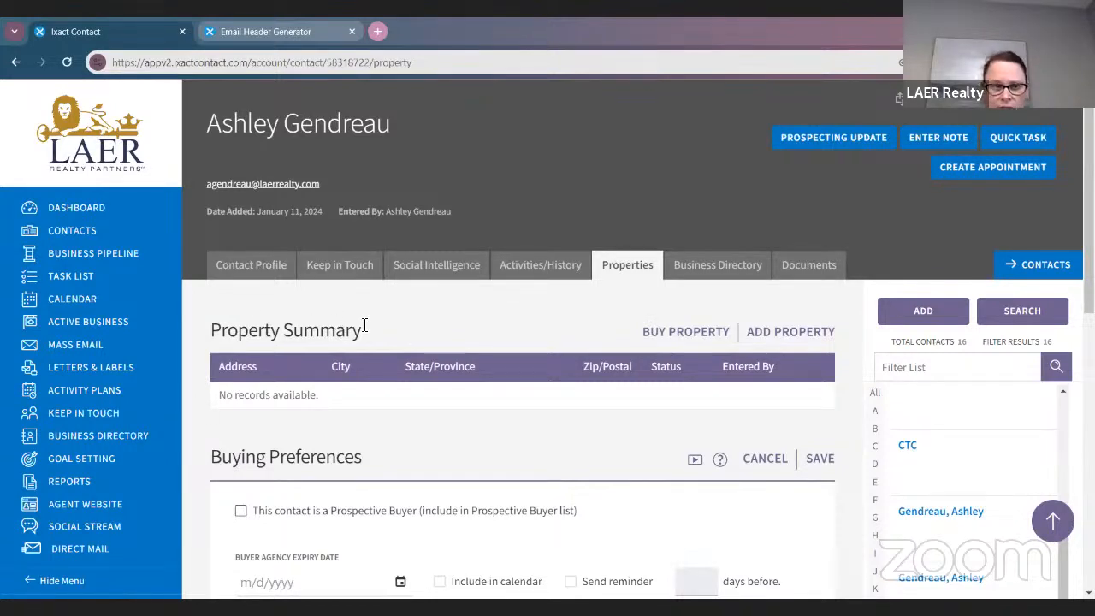
{"action": "left_click", "coordinate": [92, 208]}
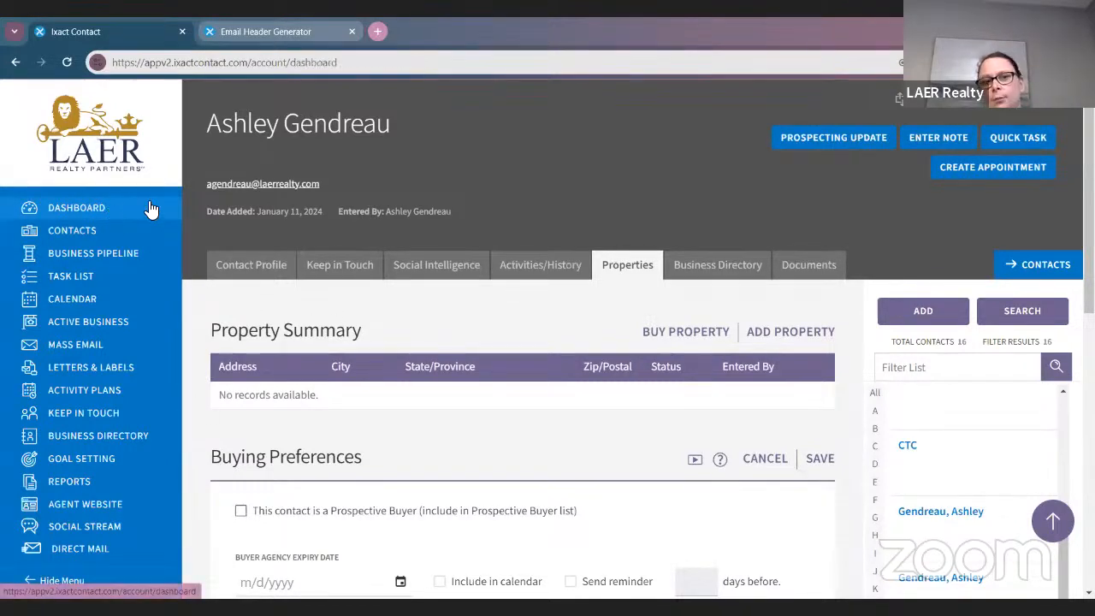